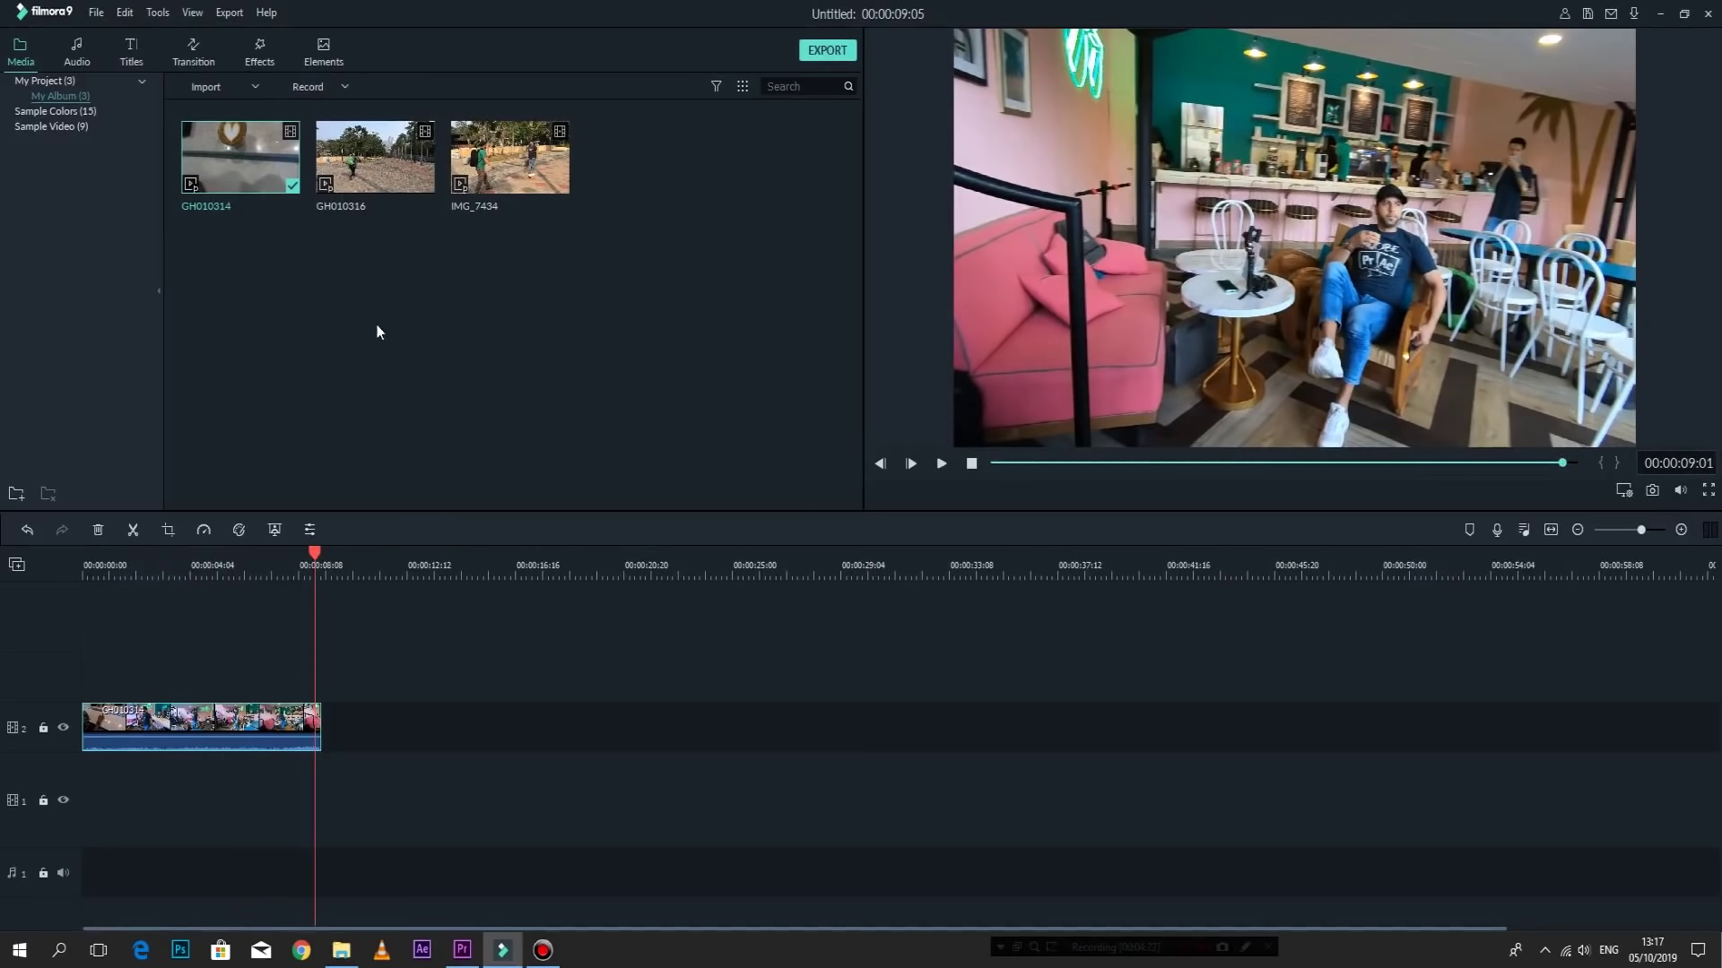
Mark a short range near the end of GH010316 and append it after the first clip on video track 2.
click(390, 177)
drag(1374, 464, 1511, 464)
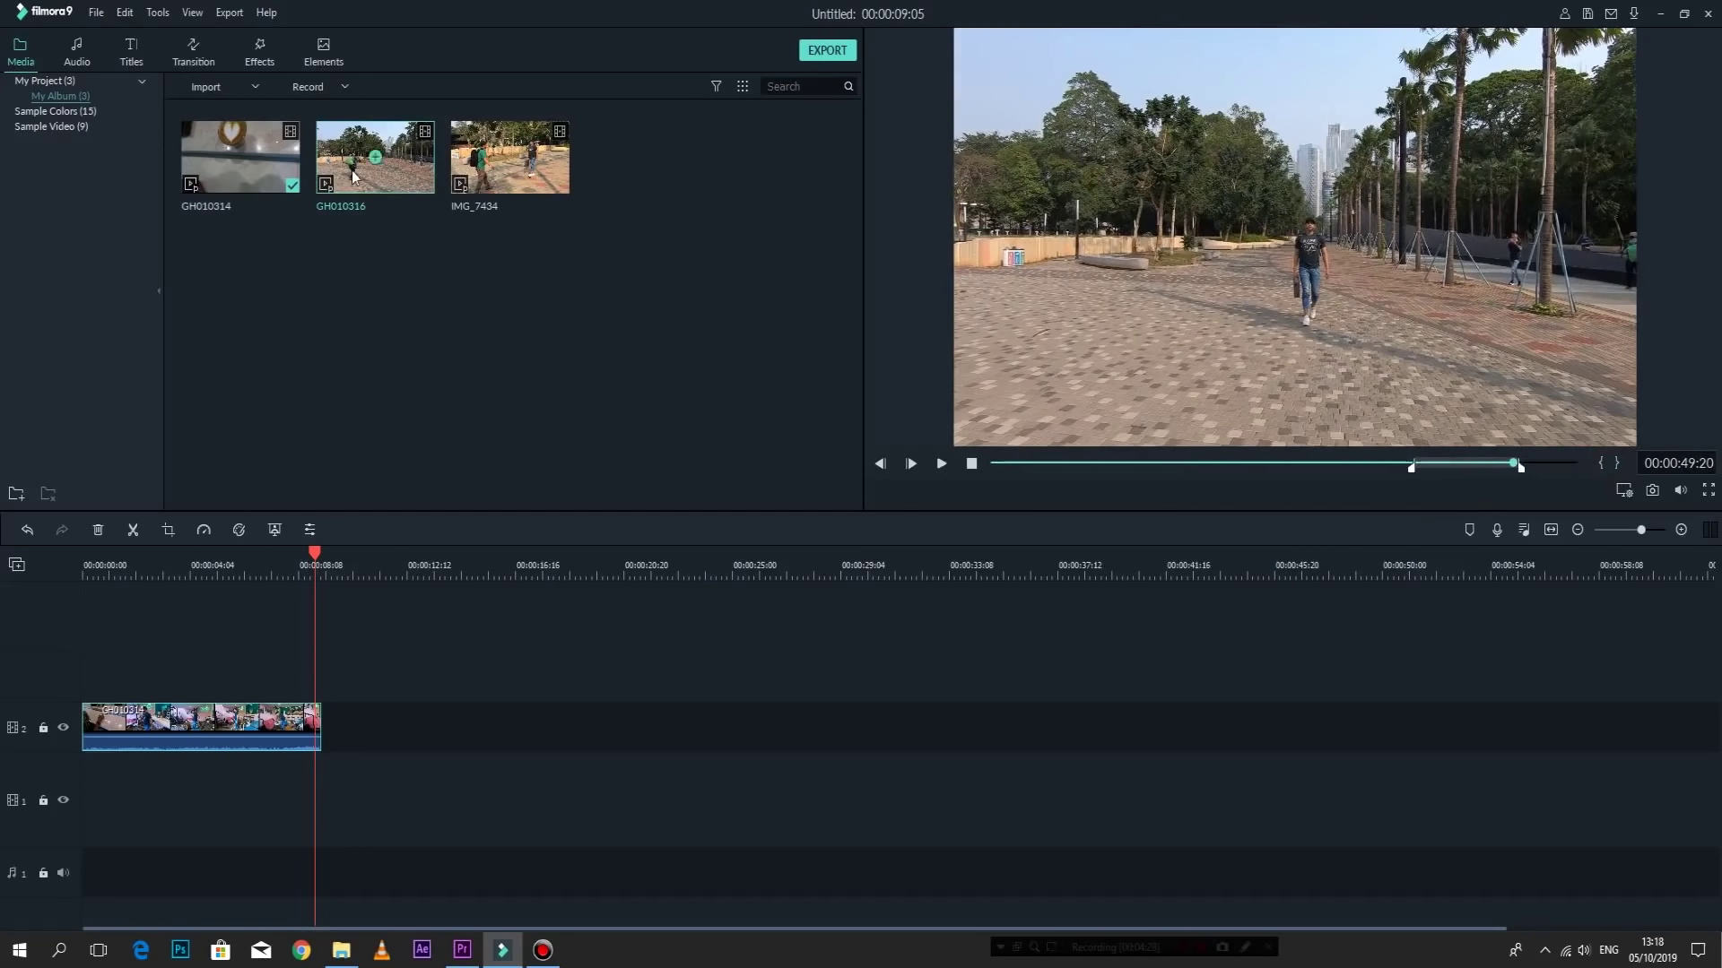
drag(411, 181, 321, 726)
Mark the closing section of IMG_7434 with in and out points and append it after GH010316 on video track 2.
double_click(509, 157)
click(1422, 466)
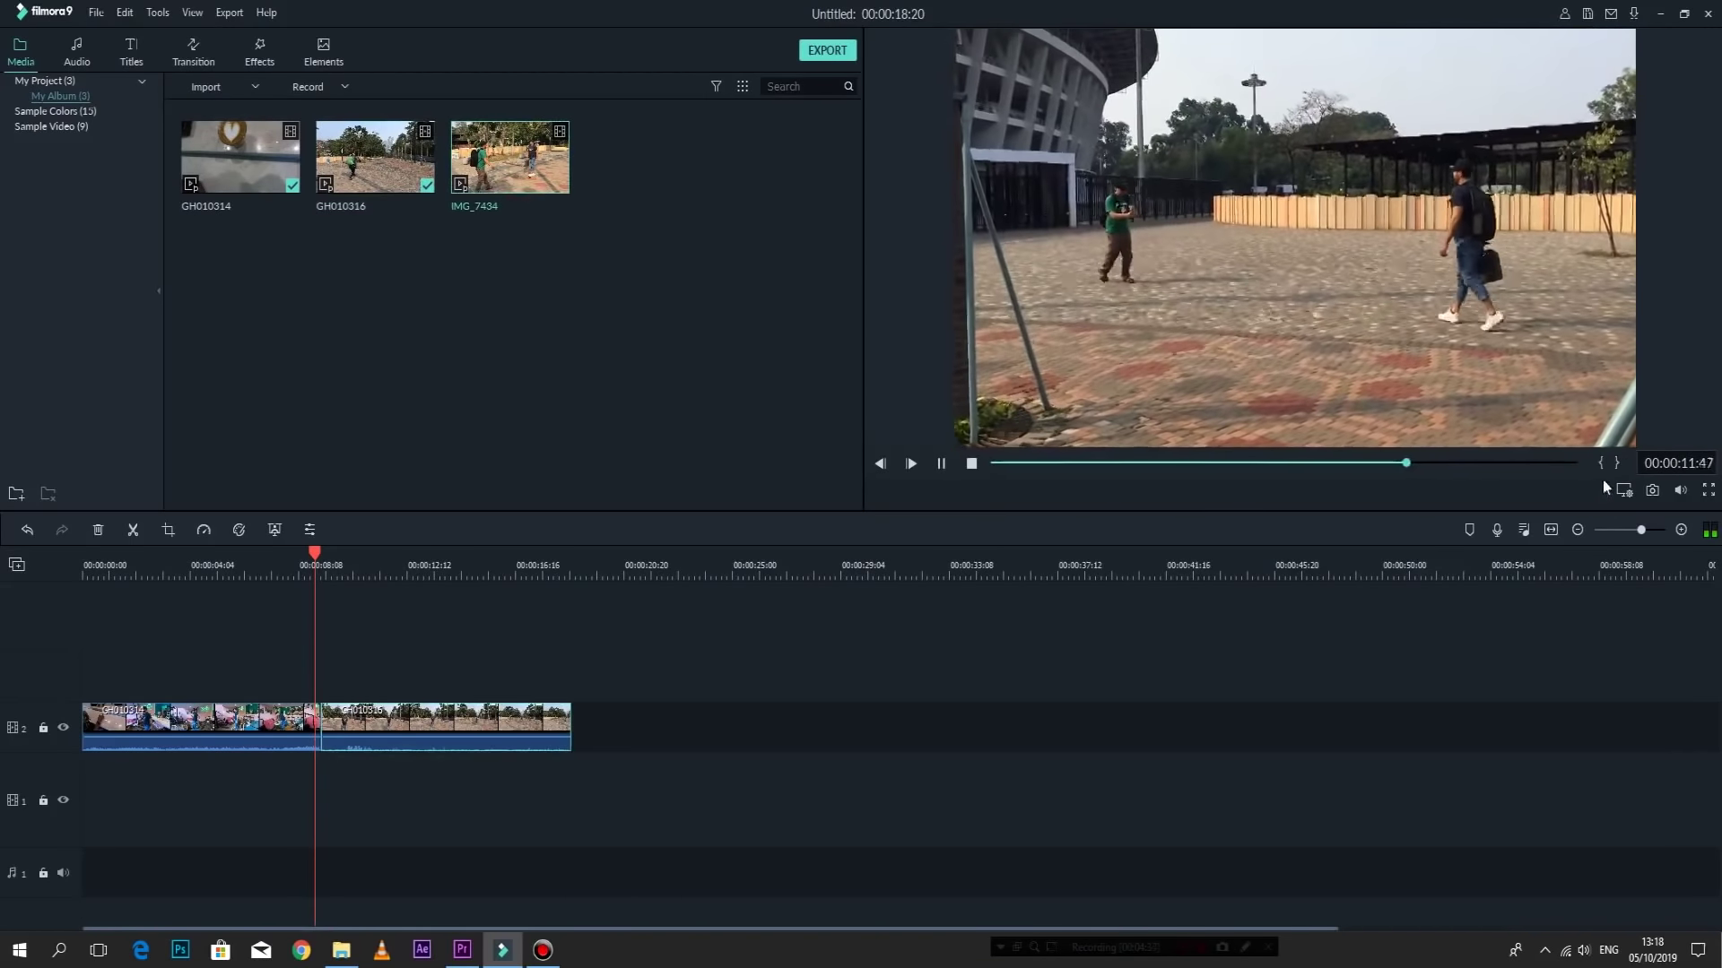
click(1601, 463)
click(1603, 465)
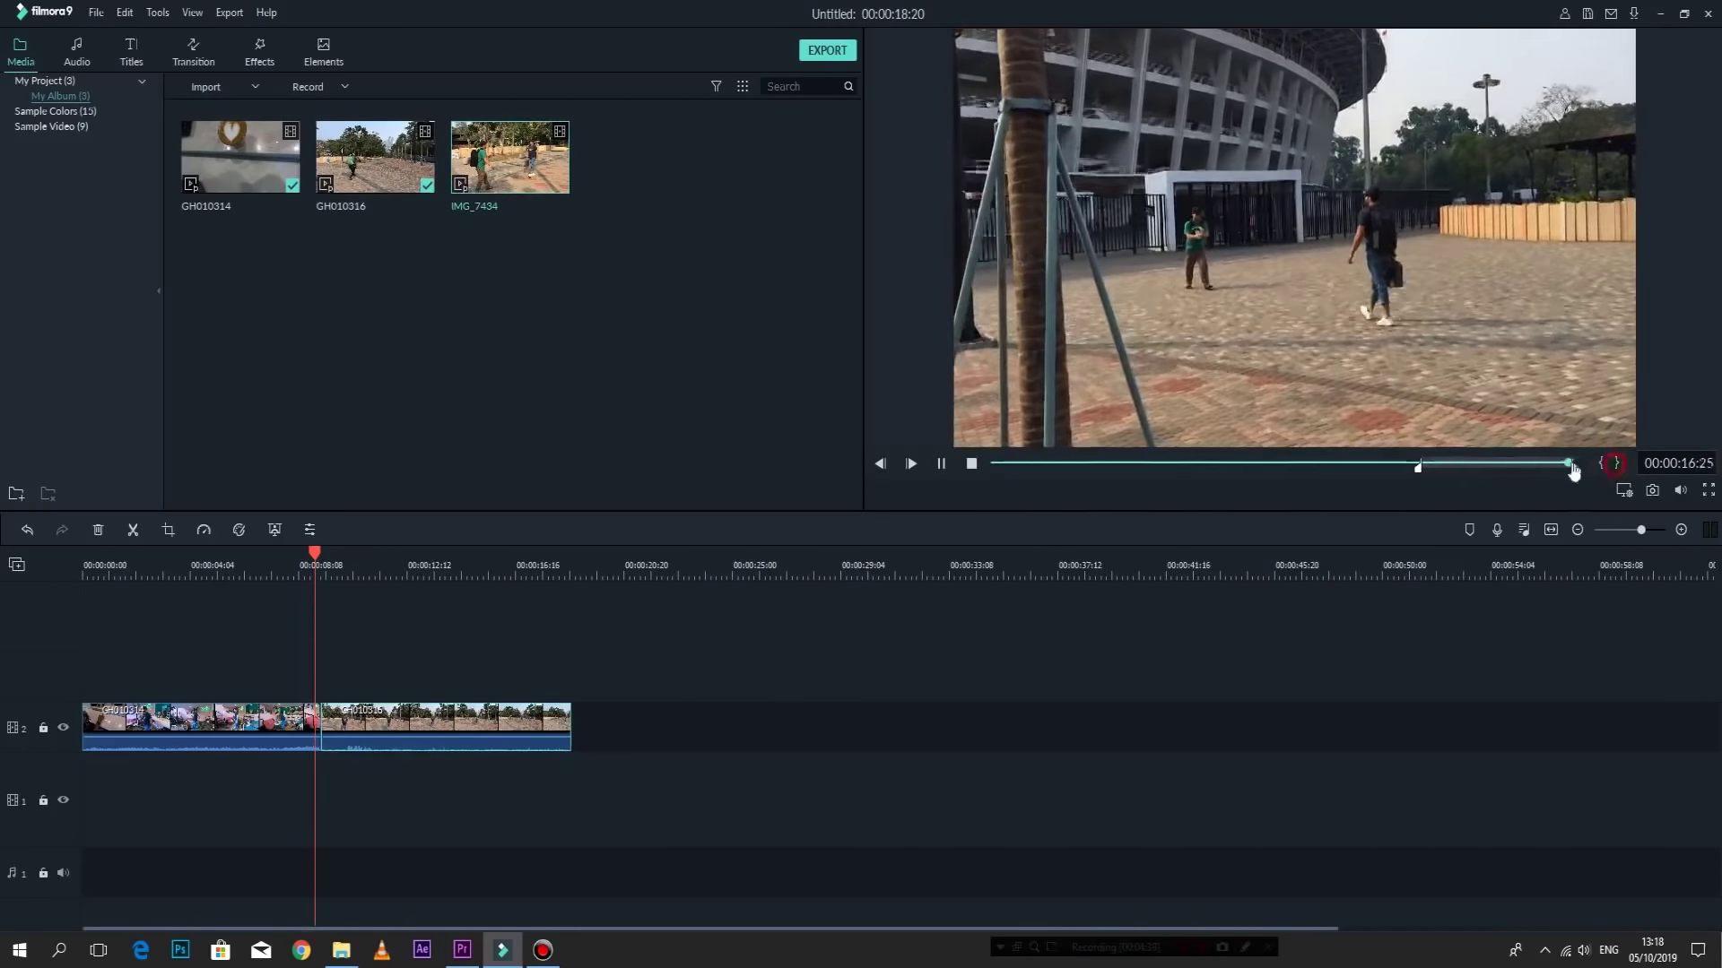
drag(510, 157, 570, 724)
Shorten the GH010314 clip to about 5 seconds and GH010316 to about 4 seconds, closing the gaps between the three clips.
click(148, 561)
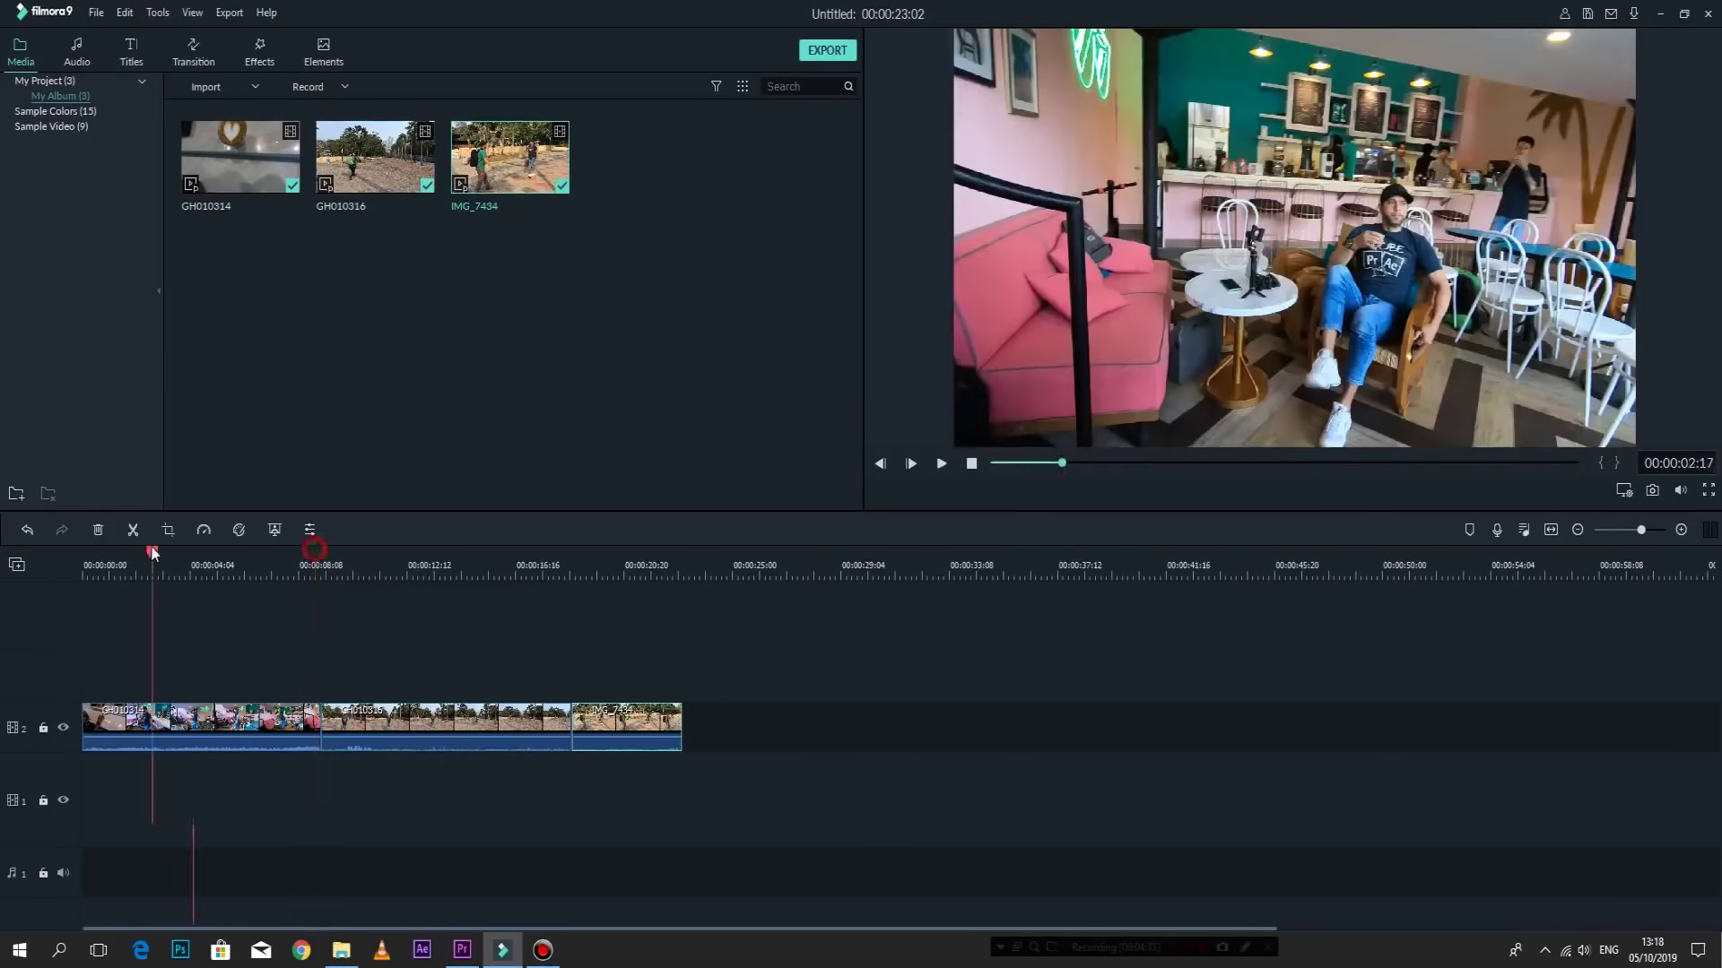
click(255, 729)
click(331, 733)
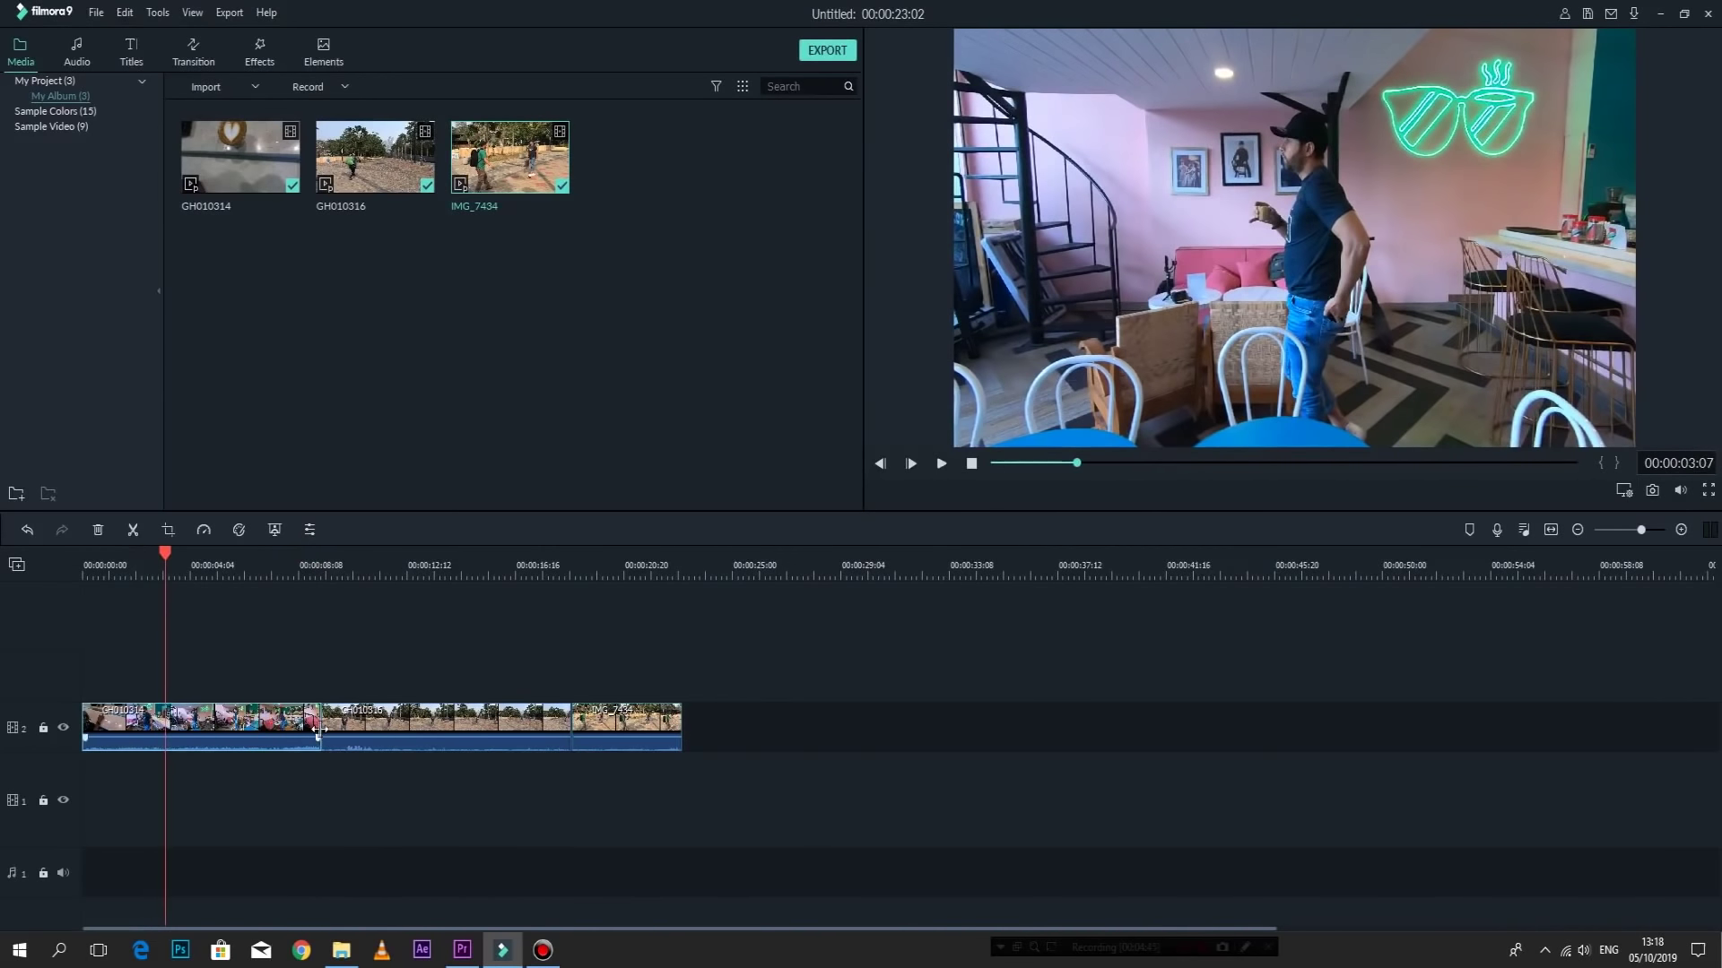
drag(319, 731, 217, 724)
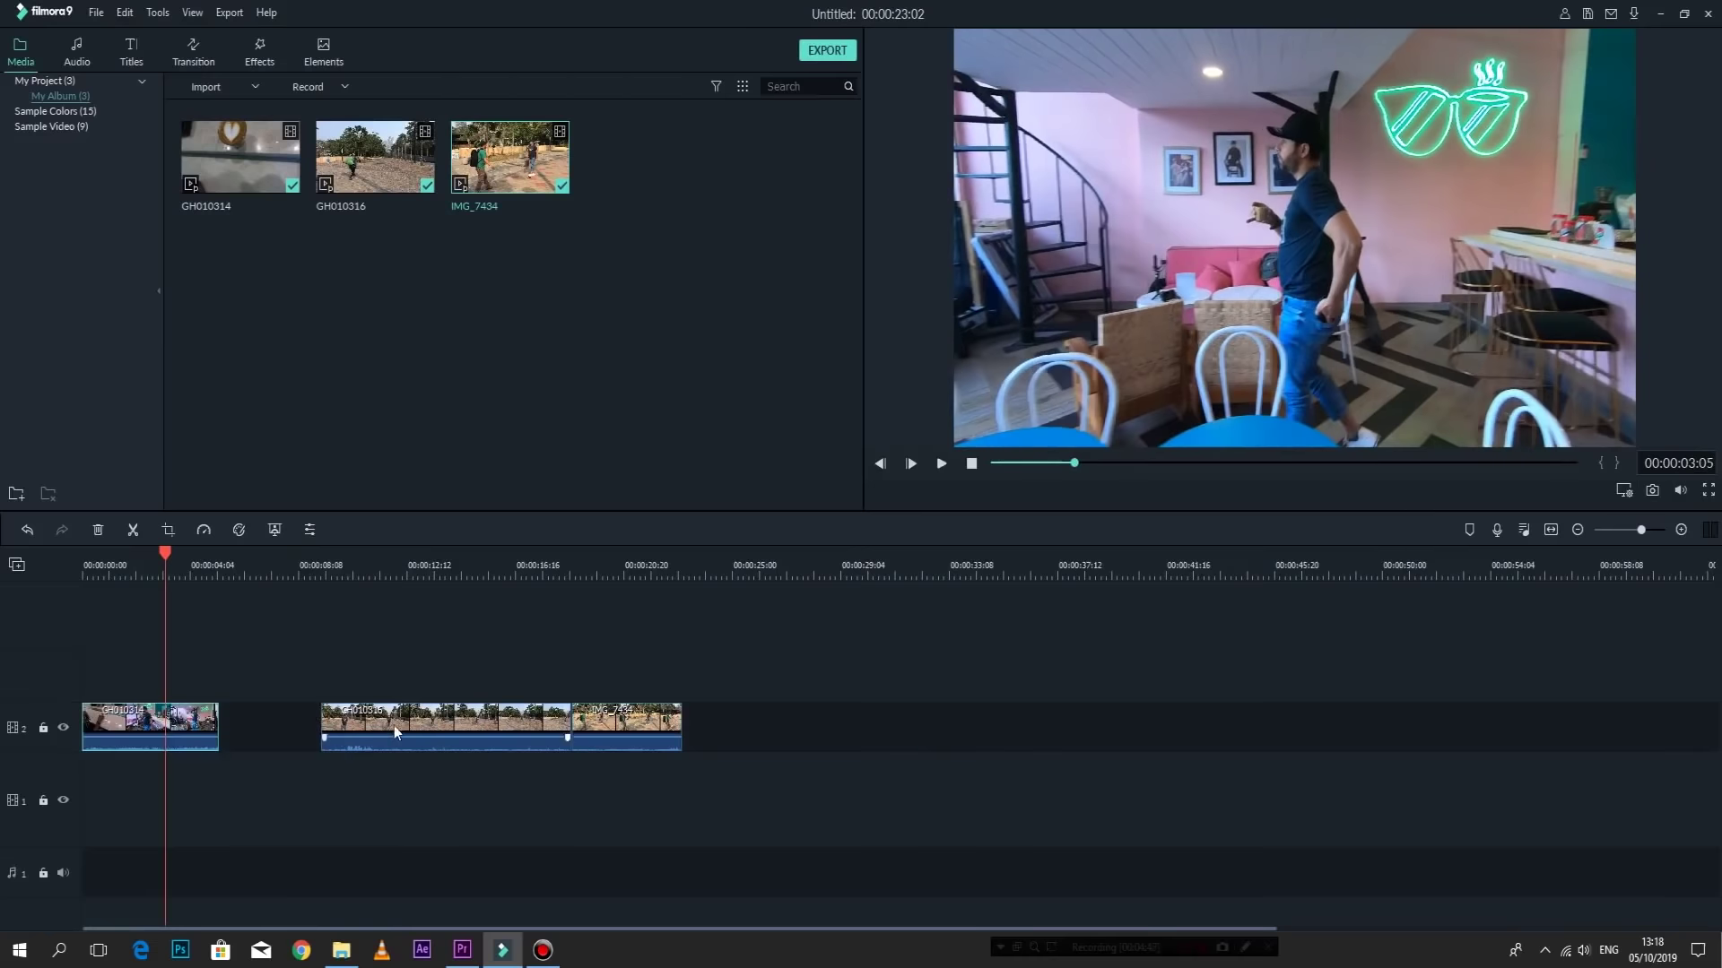
drag(395, 725, 321, 728)
drag(639, 724, 384, 730)
Play the assembled three-clip sequence and return the playhead to the start.
key(space)
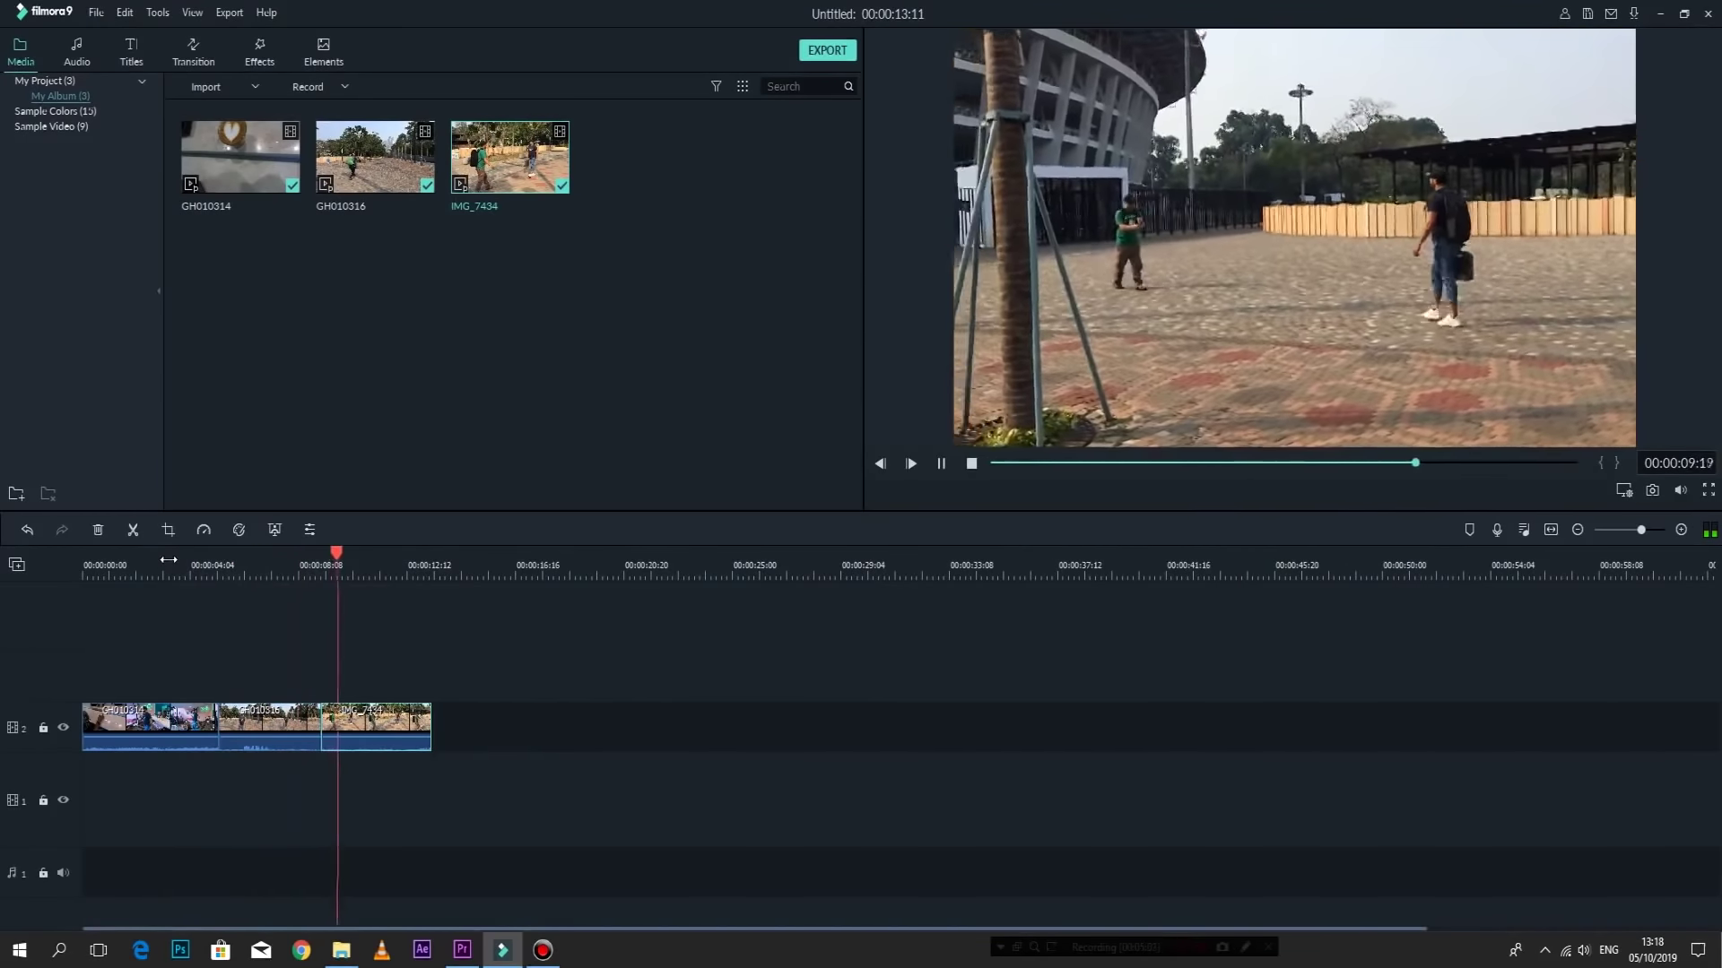
key(space)
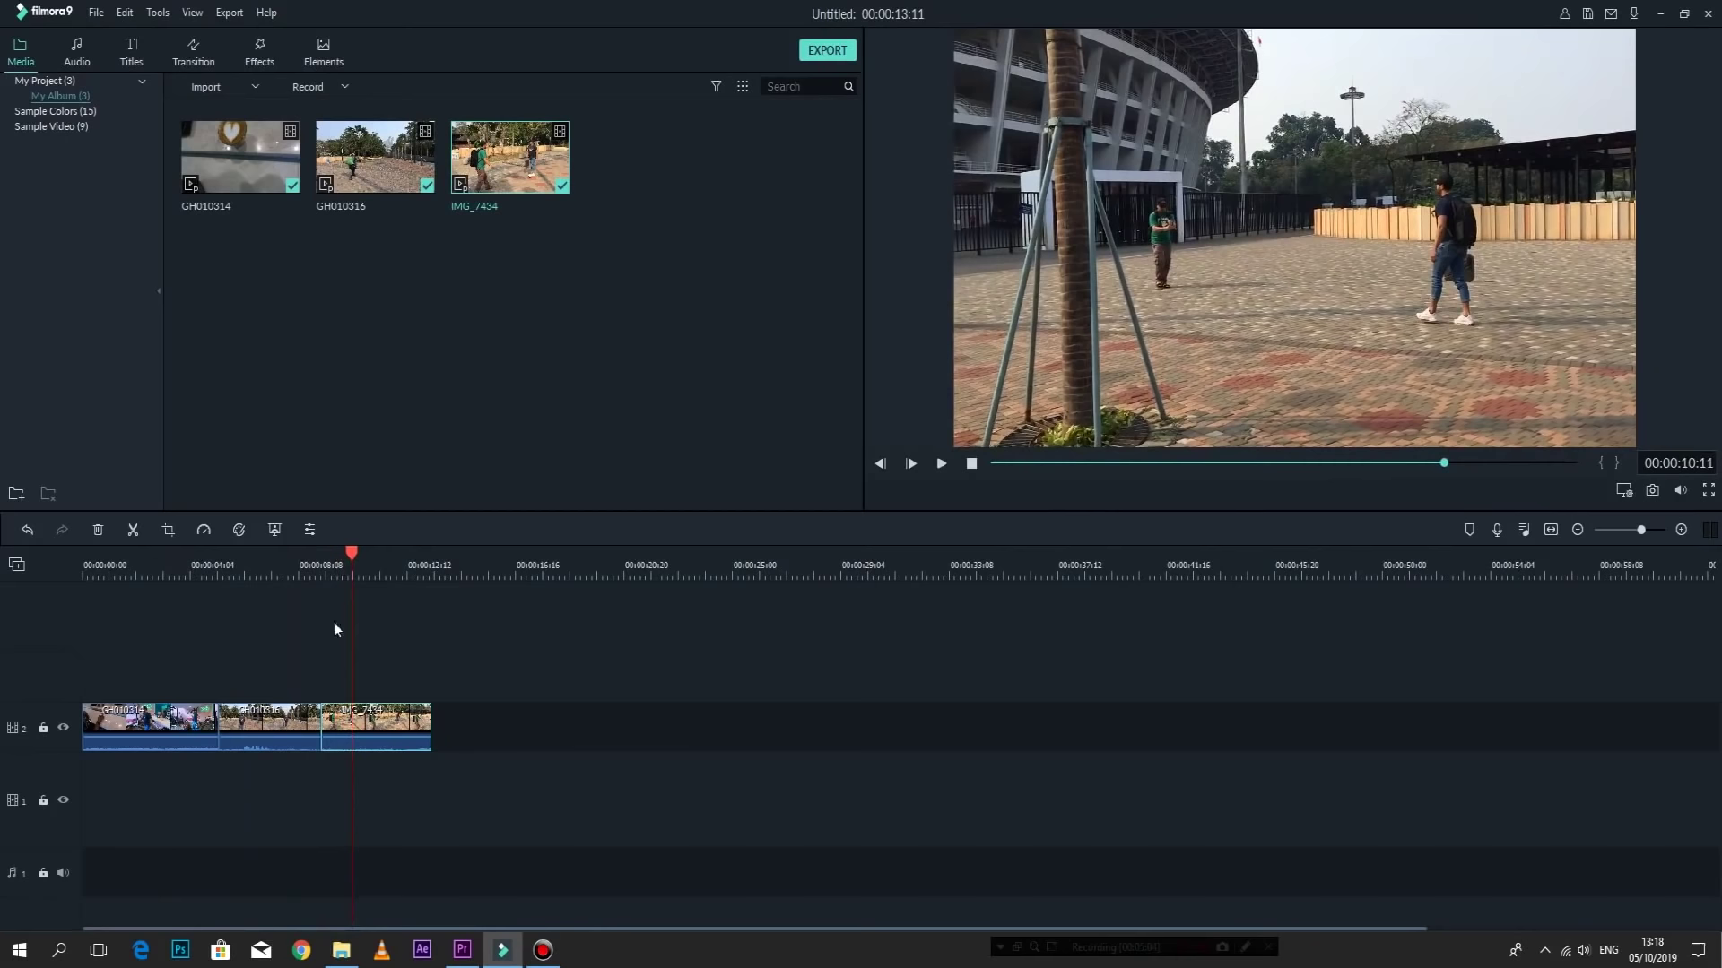
drag(355, 557, 63, 552)
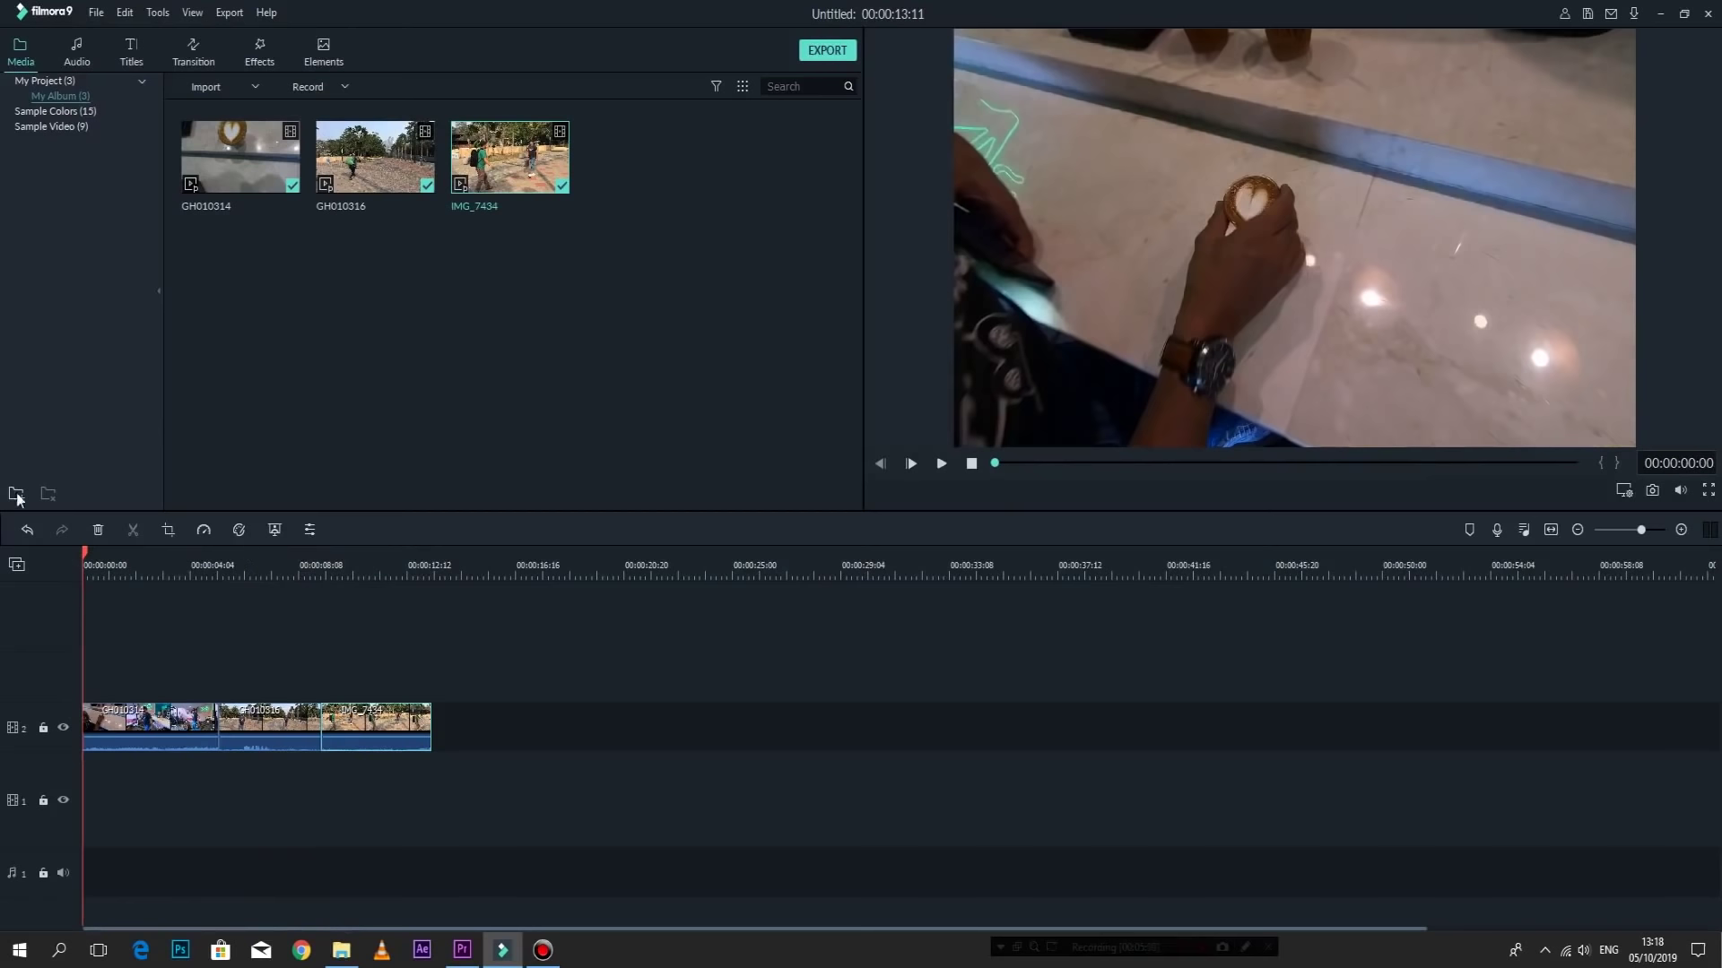
Split the GH010314 timeline clip at about the 3-second mark.
click(138, 570)
click(176, 736)
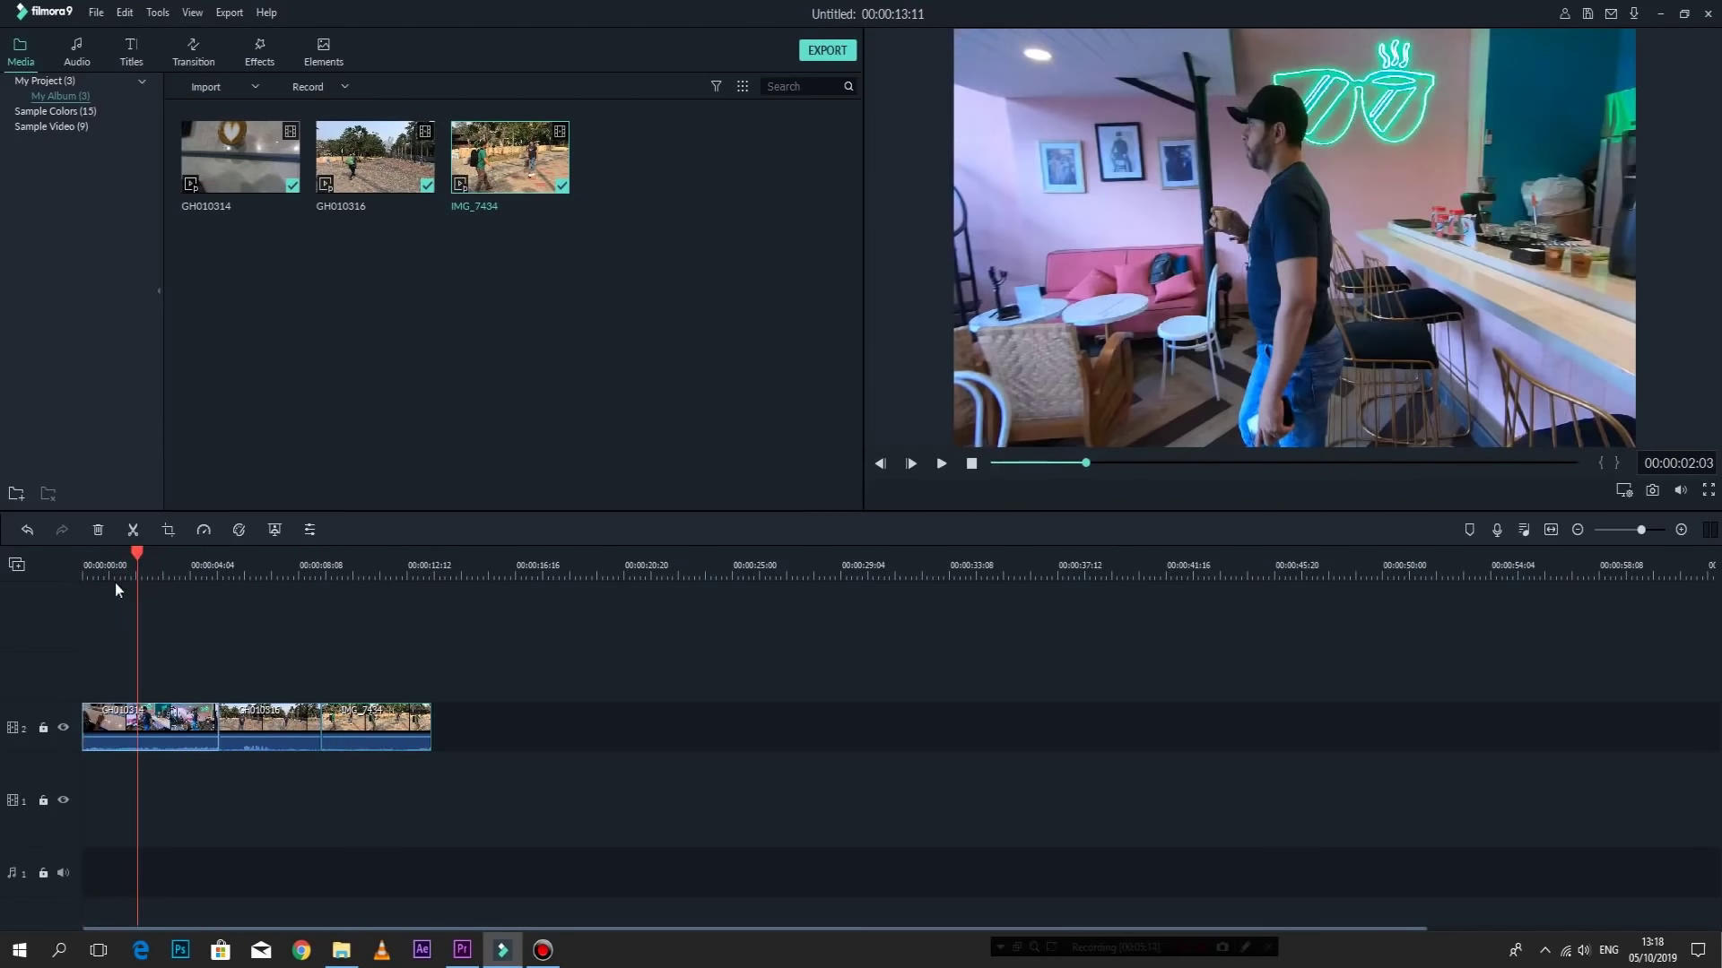
mouse_move(137, 562)
mouse_down()
mouse_move(154, 552)
mouse_move(113, 556)
mouse_move(156, 550)
mouse_up()
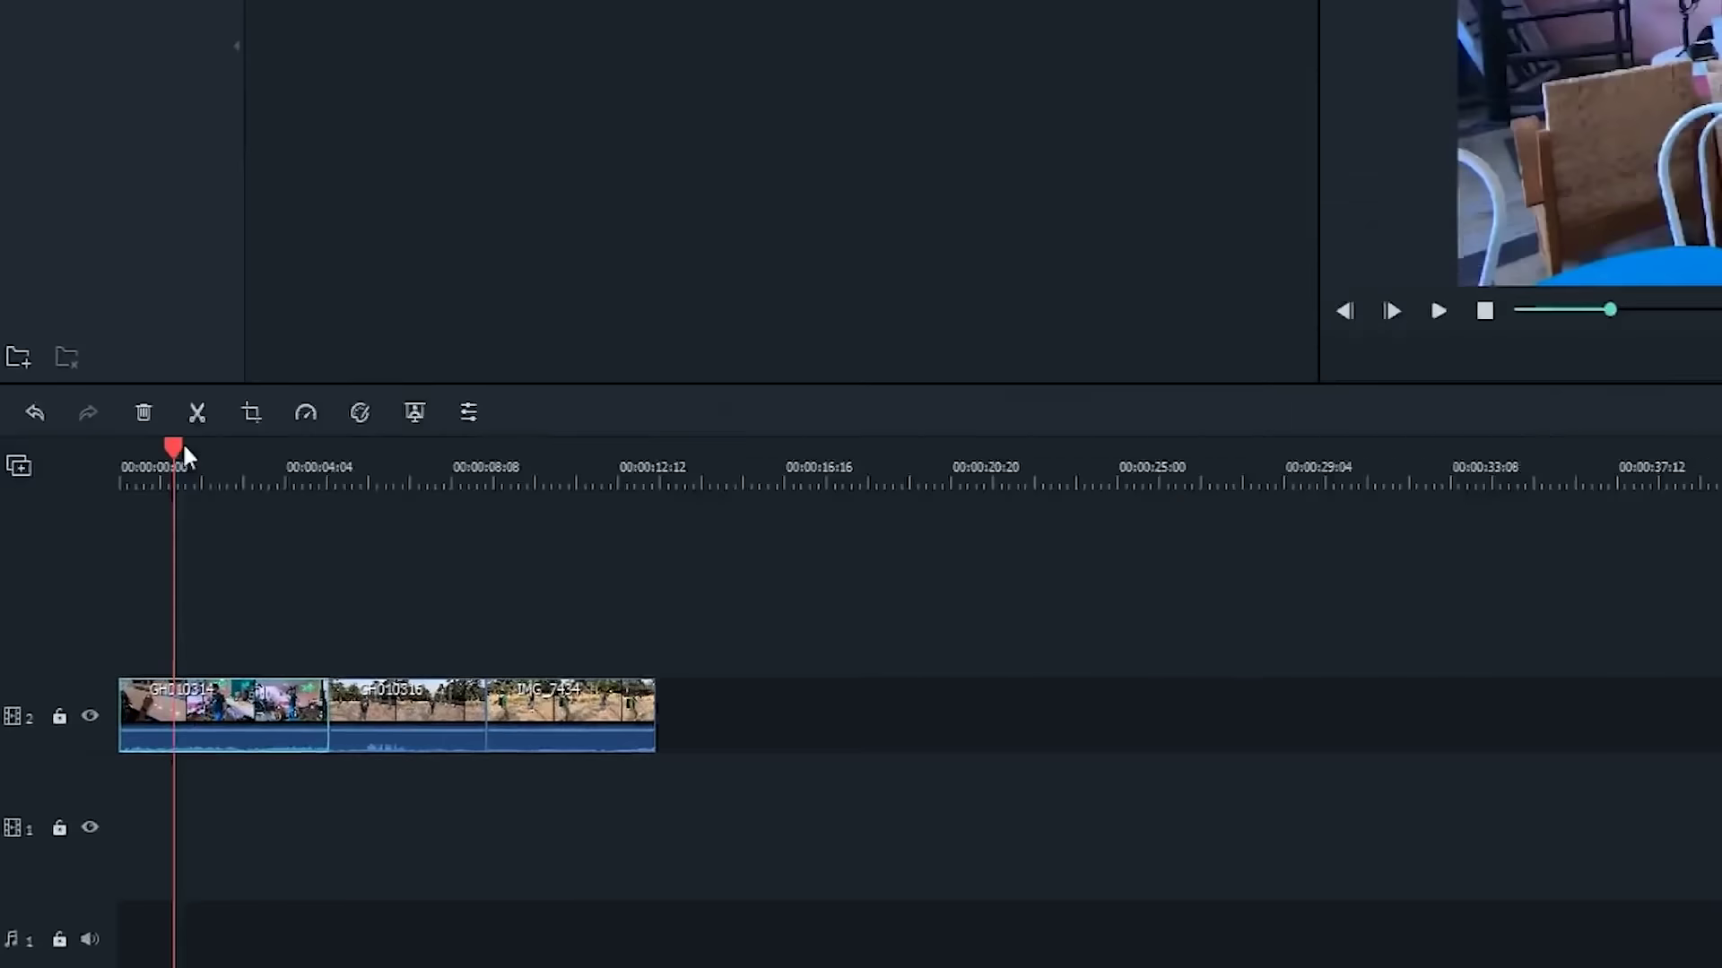
mouse_move(386, 261)
mouse_down()
mouse_move(262, 262)
mouse_move(376, 278)
mouse_up()
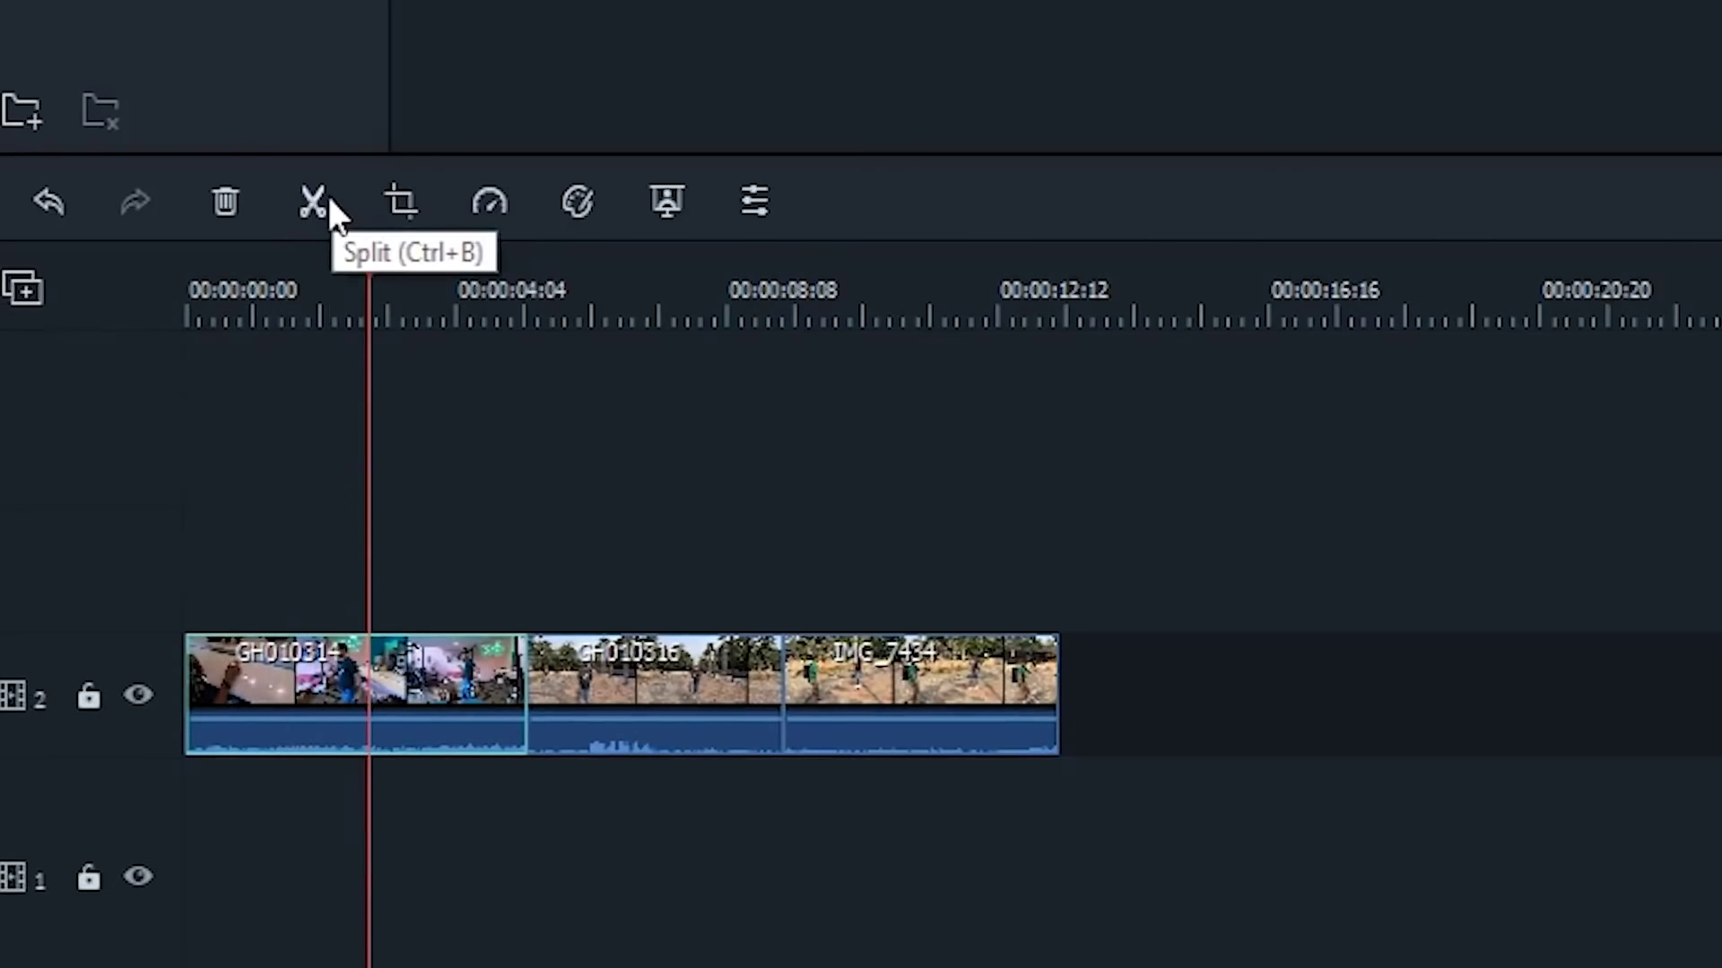
key(ctrl+b)
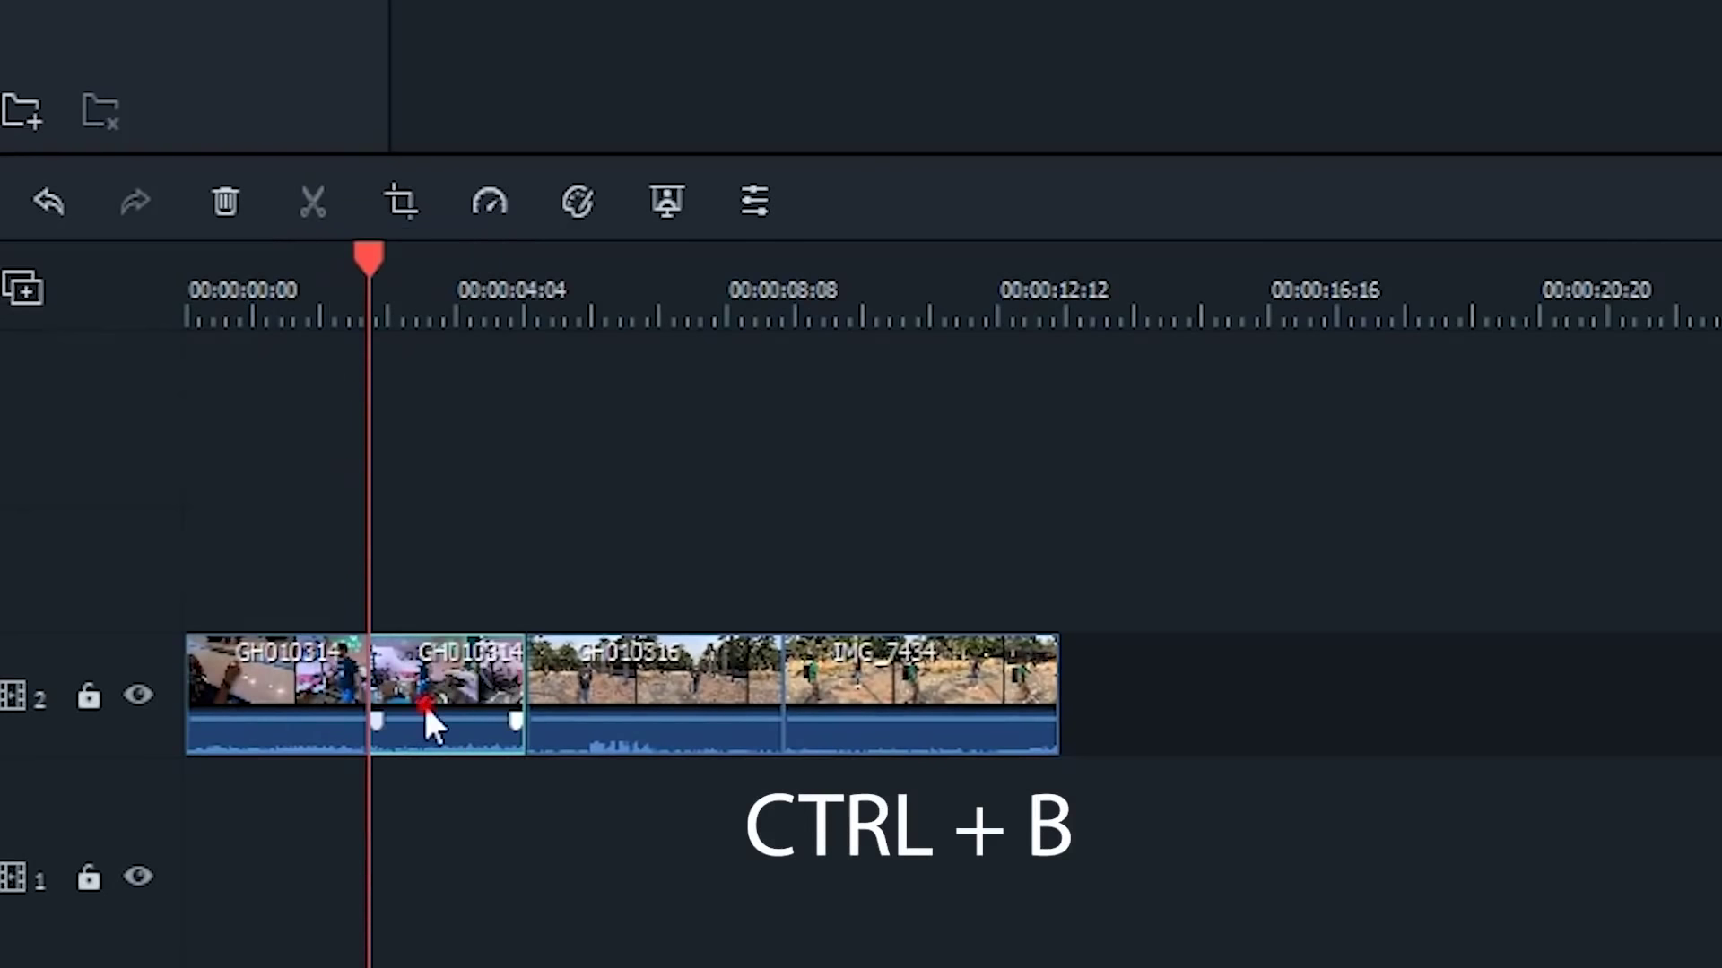
Try moving the second piece of GH010314 onto video track 3, and undo both the moves and the split.
drag(424, 702, 421, 597)
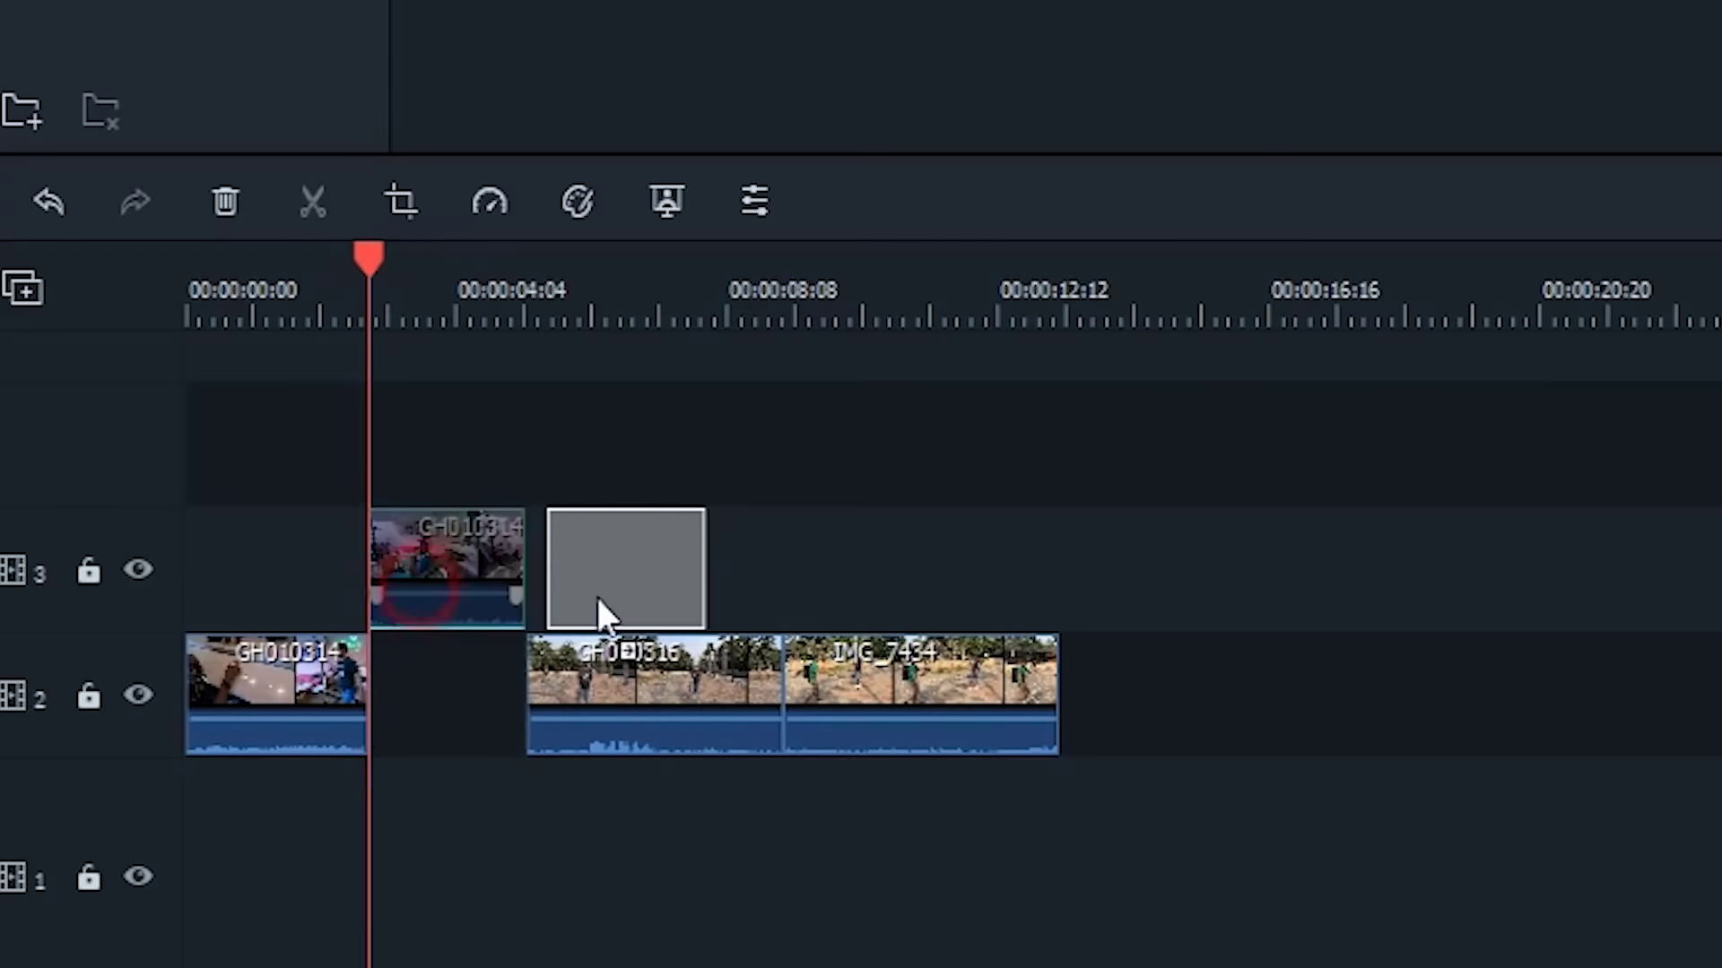
drag(598, 601, 596, 598)
key(ctrl+z)
key(ctrl+z)
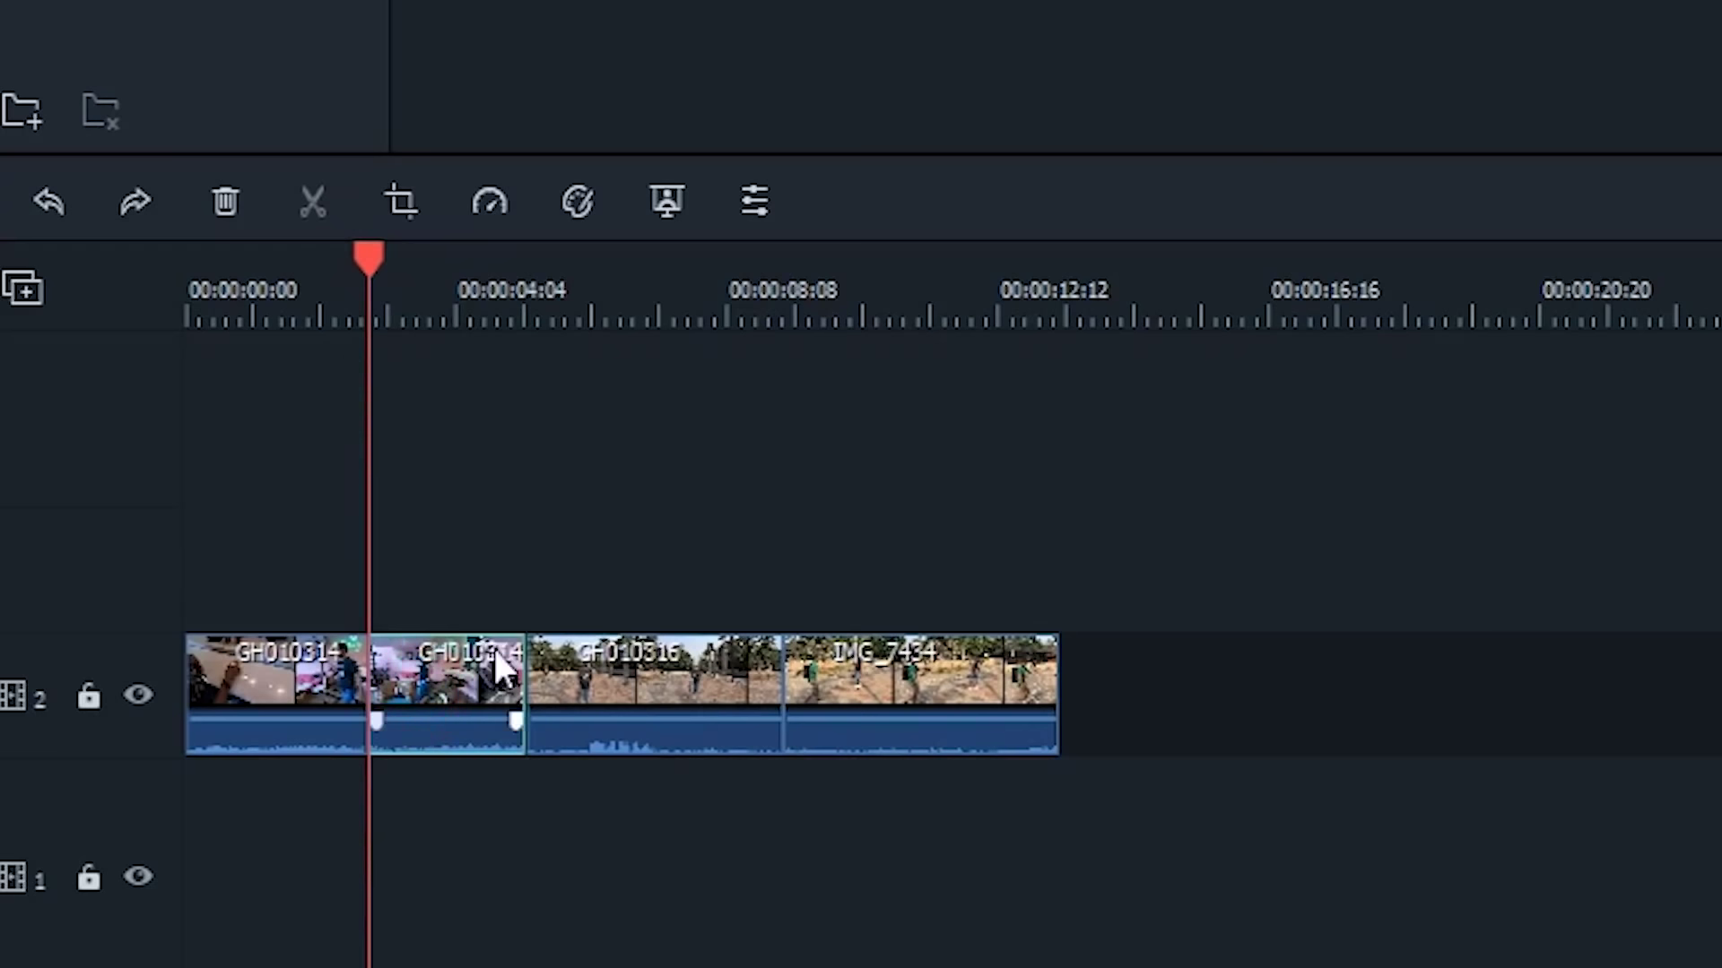
drag(365, 255, 197, 257)
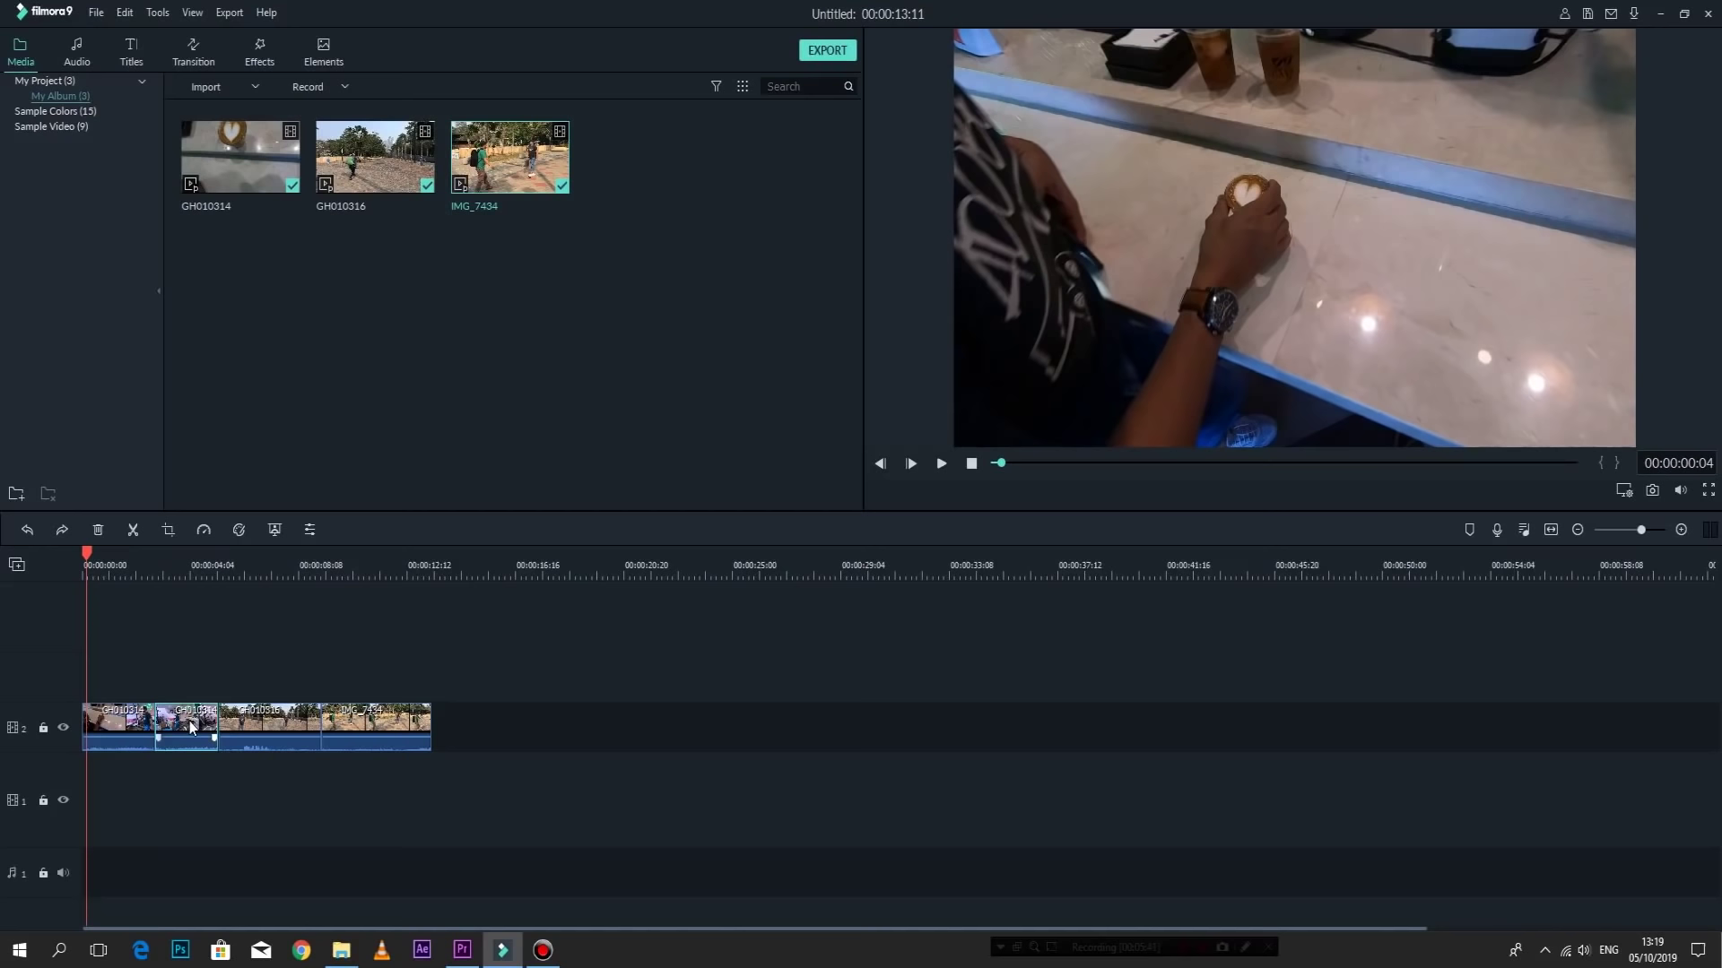
key(ctrl+z)
Play the opening seconds of the first clip twice from the start of the timeline.
key(space)
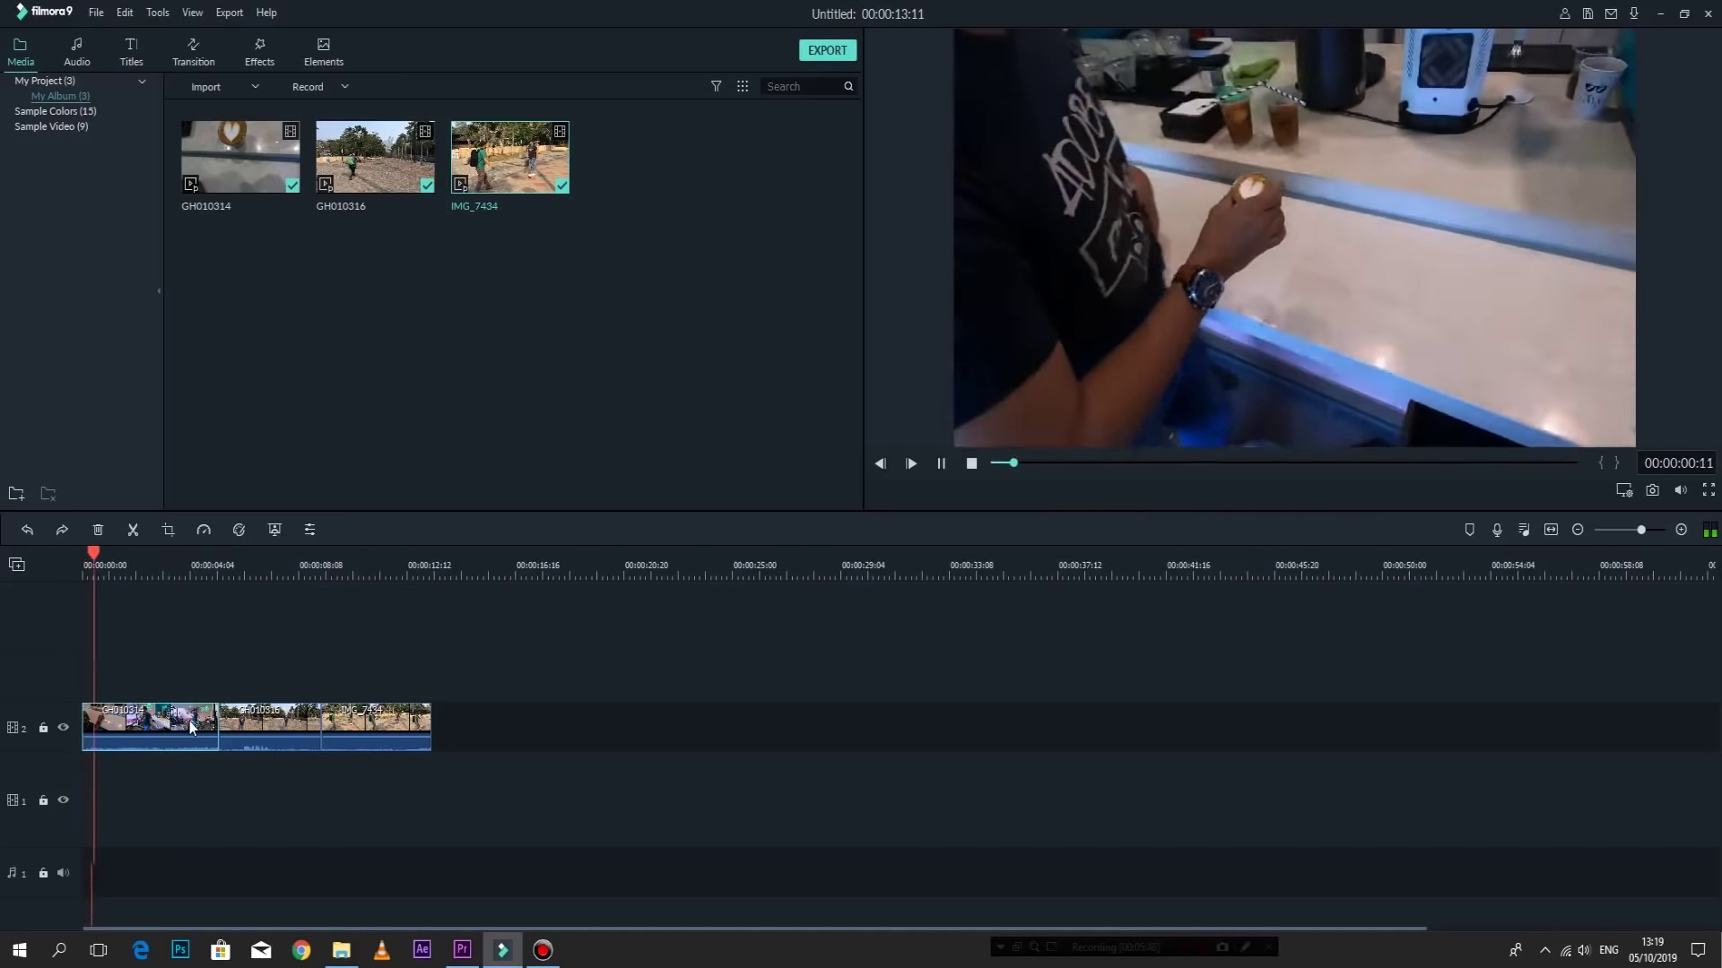
key(space)
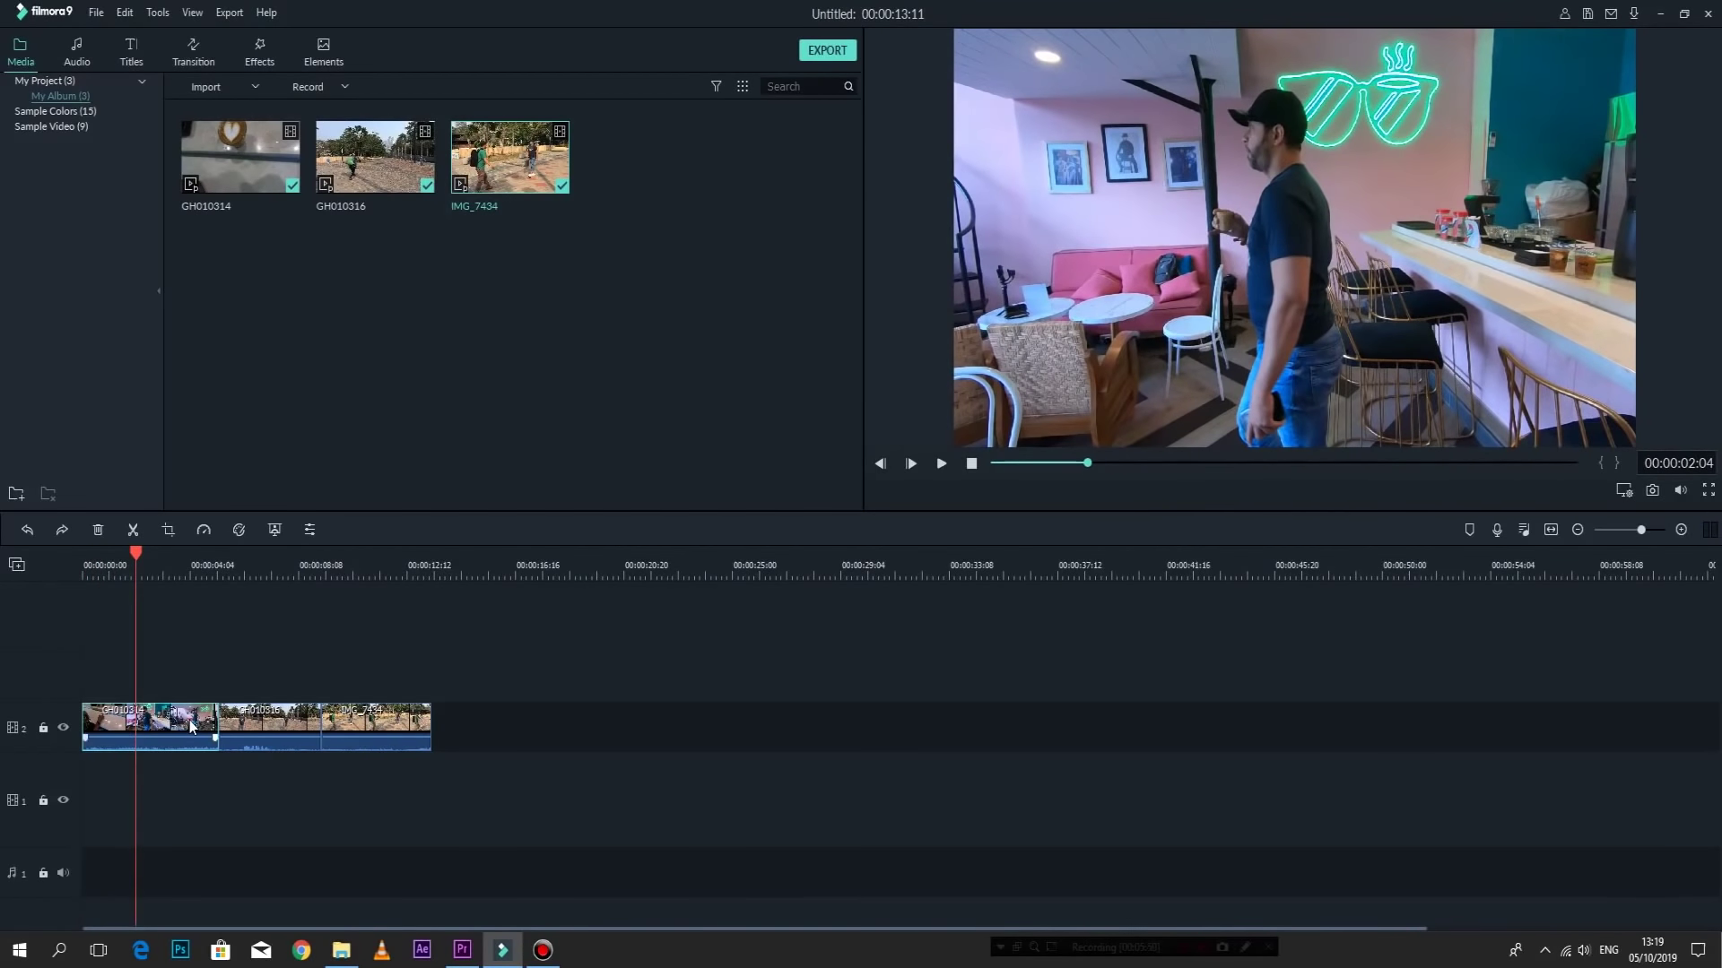
drag(135, 556, 83, 555)
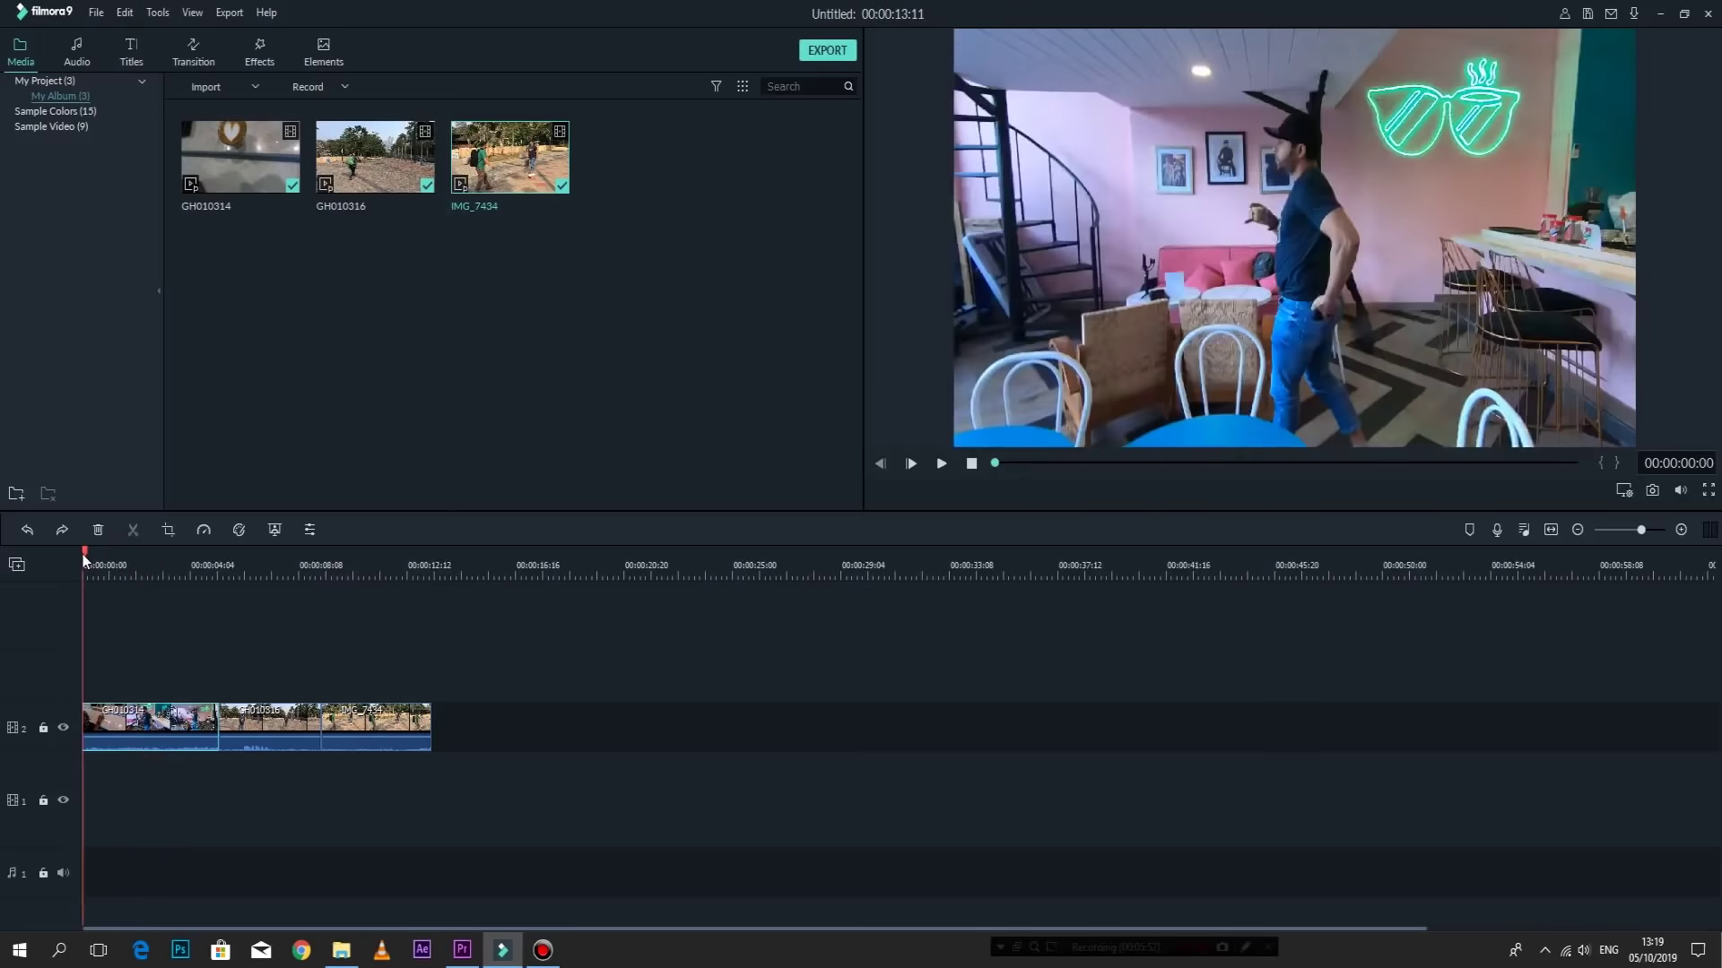
key(space)
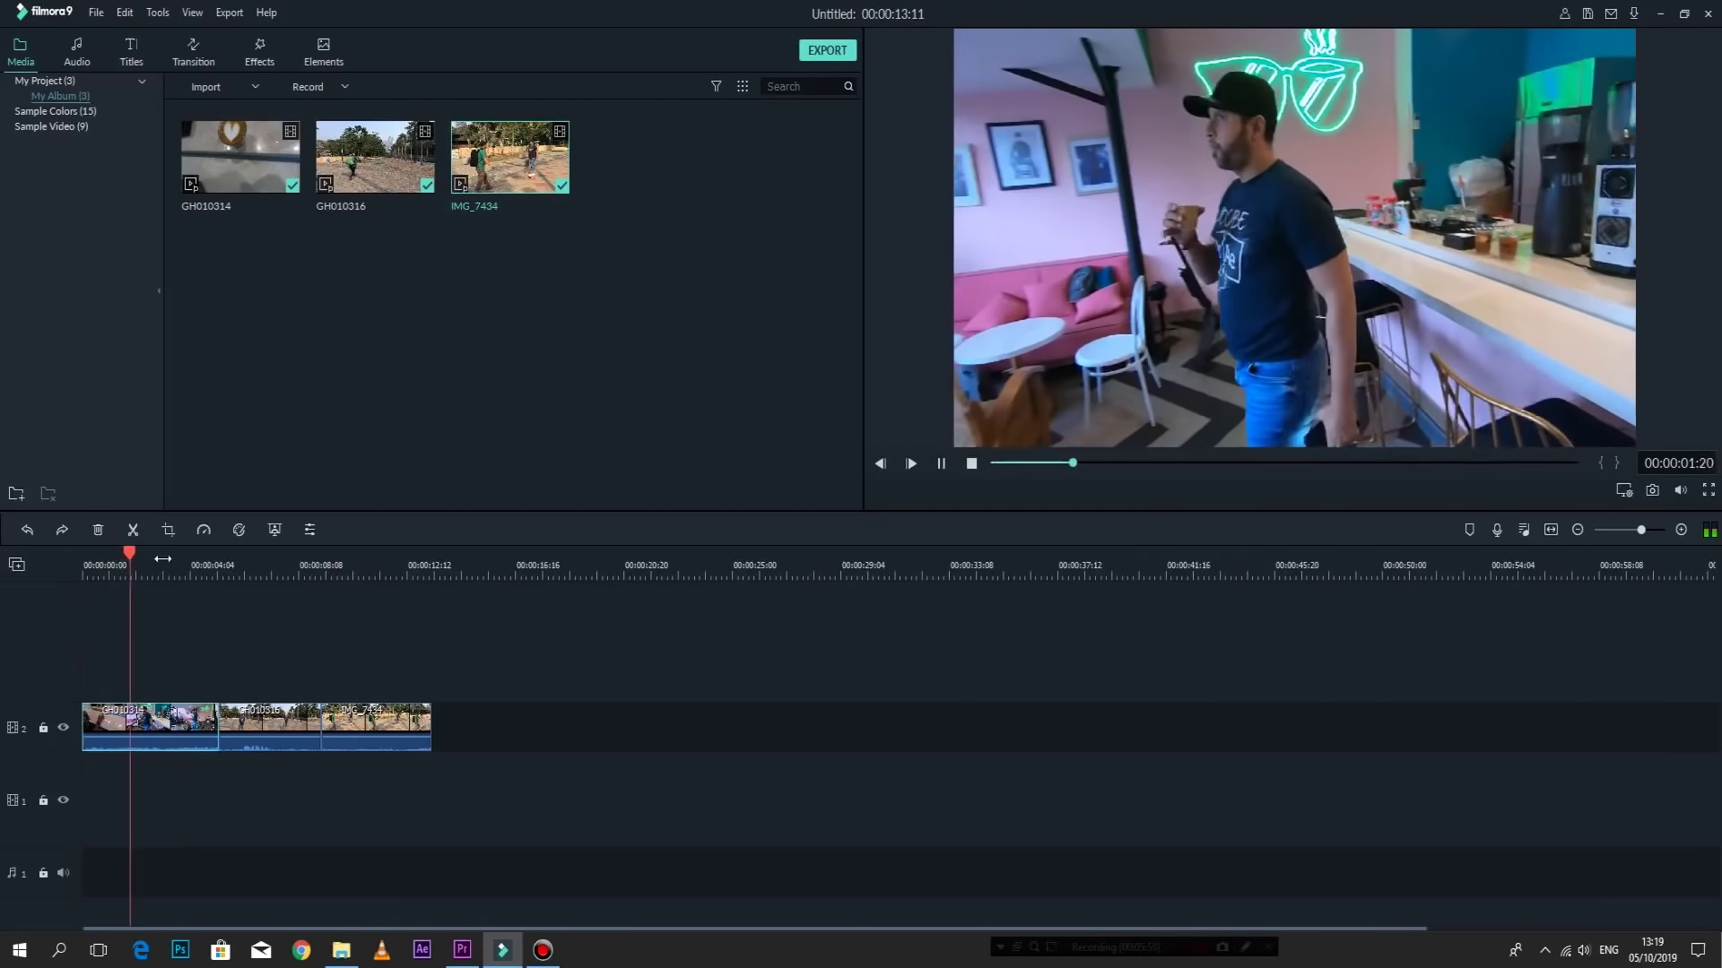
key(space)
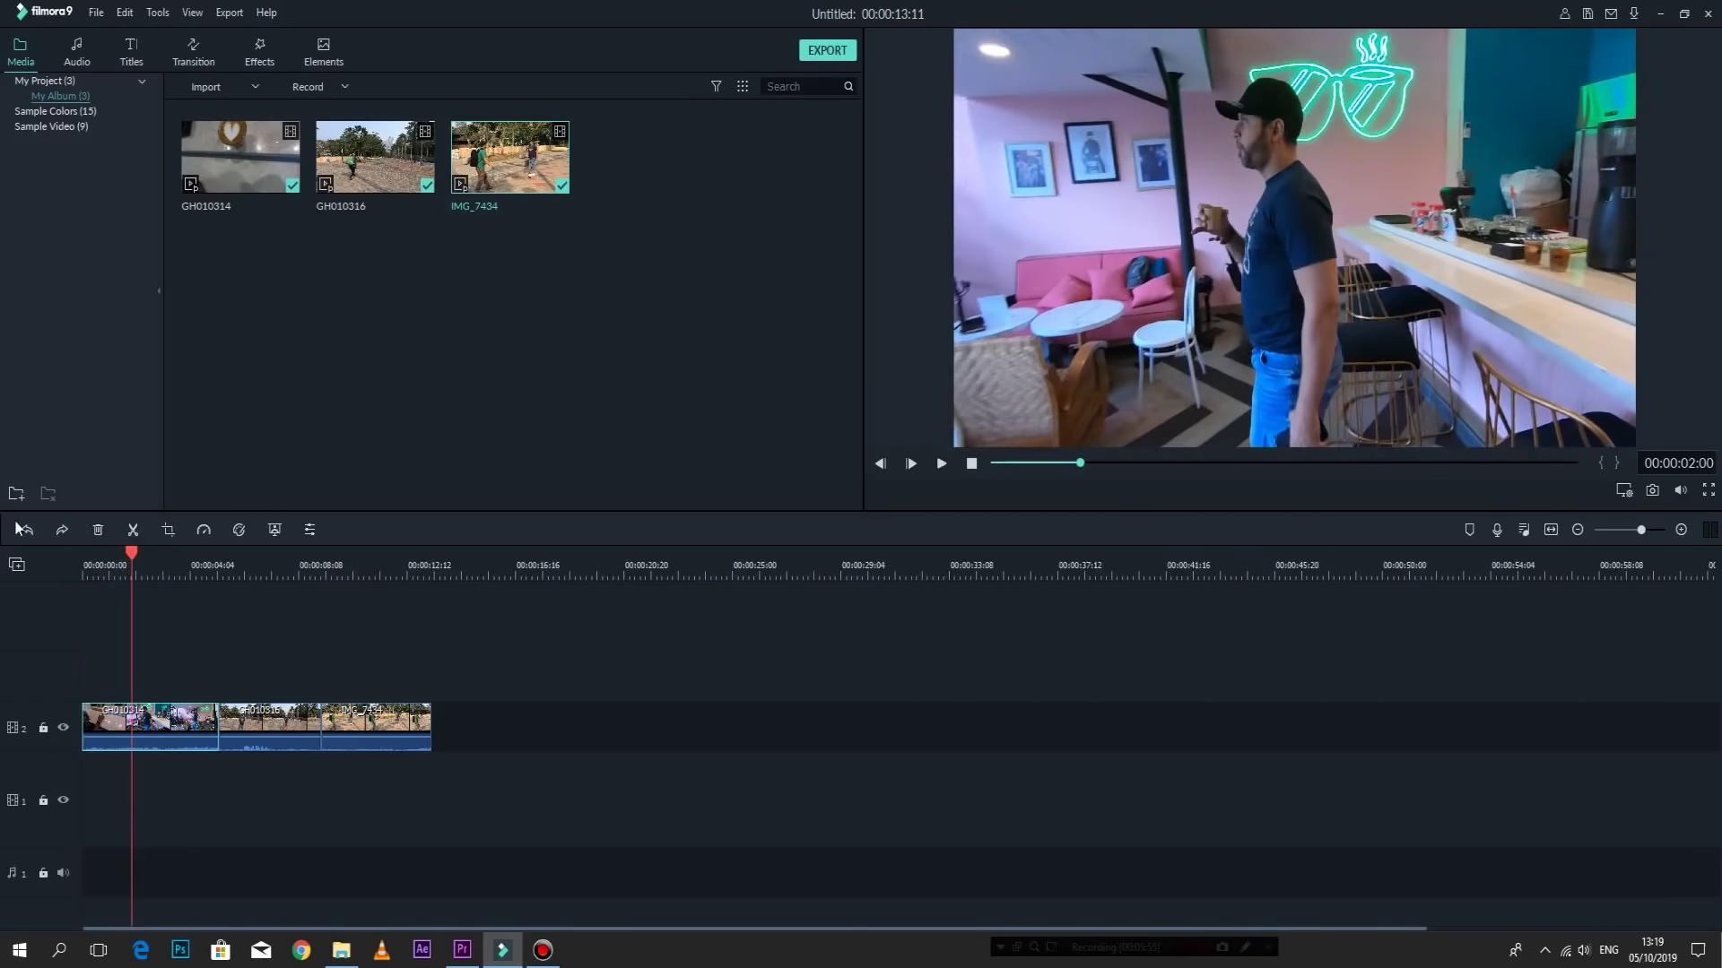
Preview the library music track A-GROUP - Verve with the speaker volume set to 52.
click(84, 63)
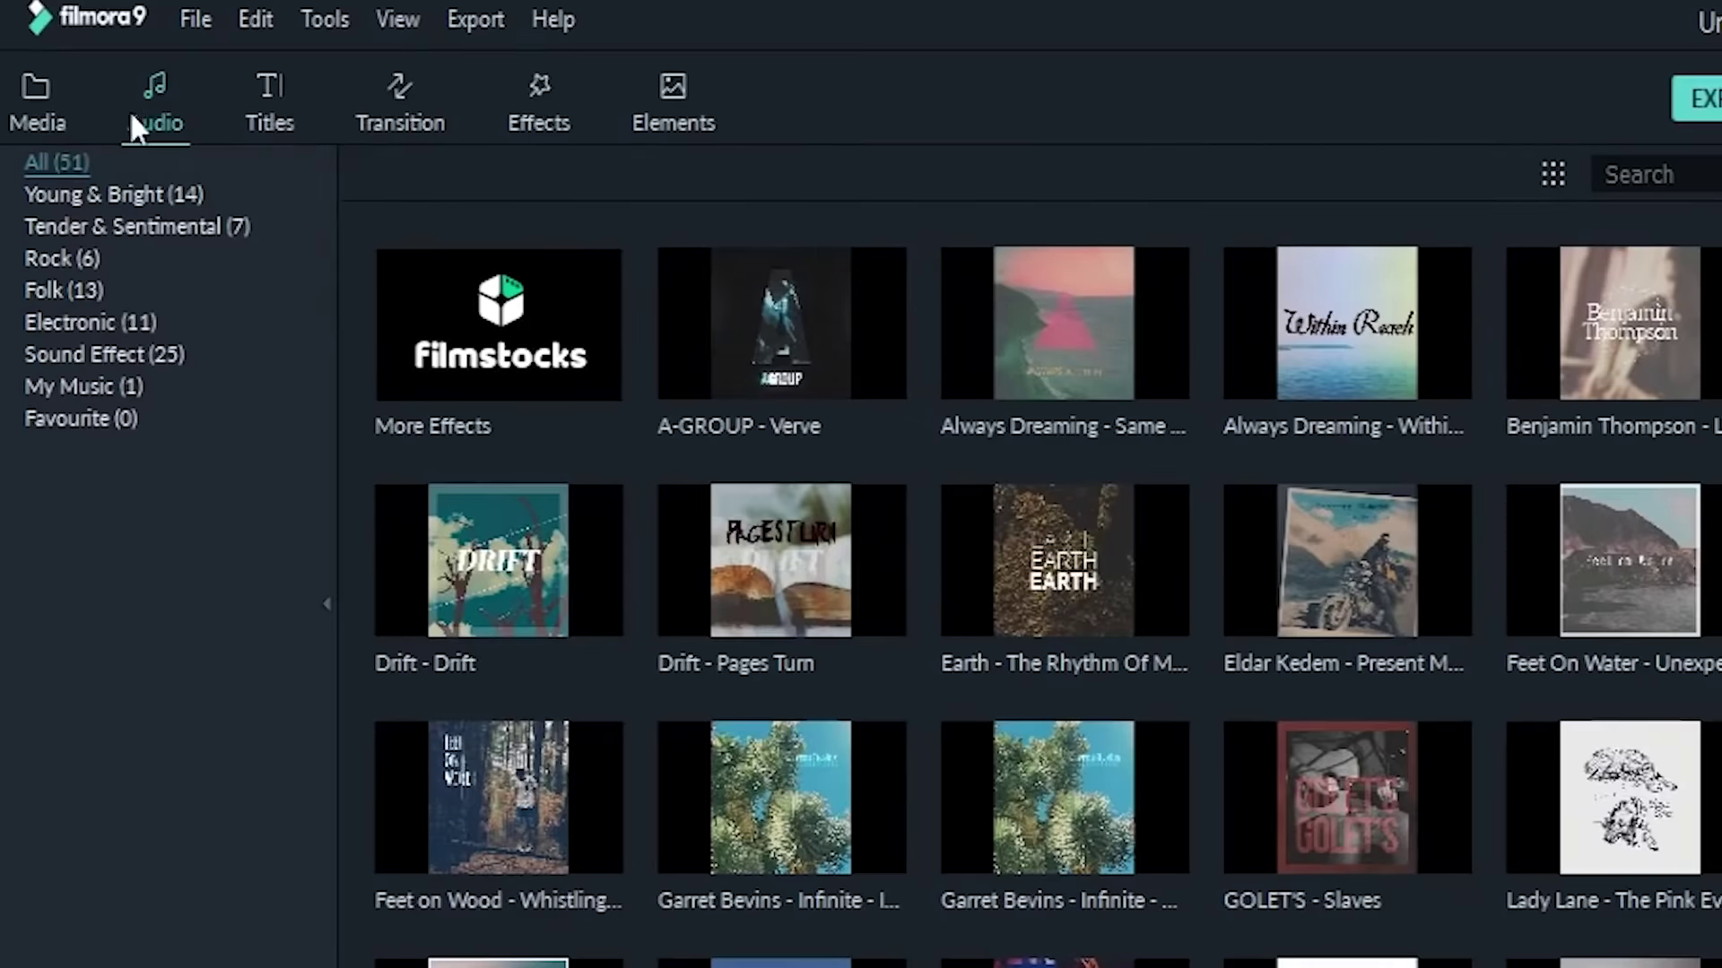
click(868, 362)
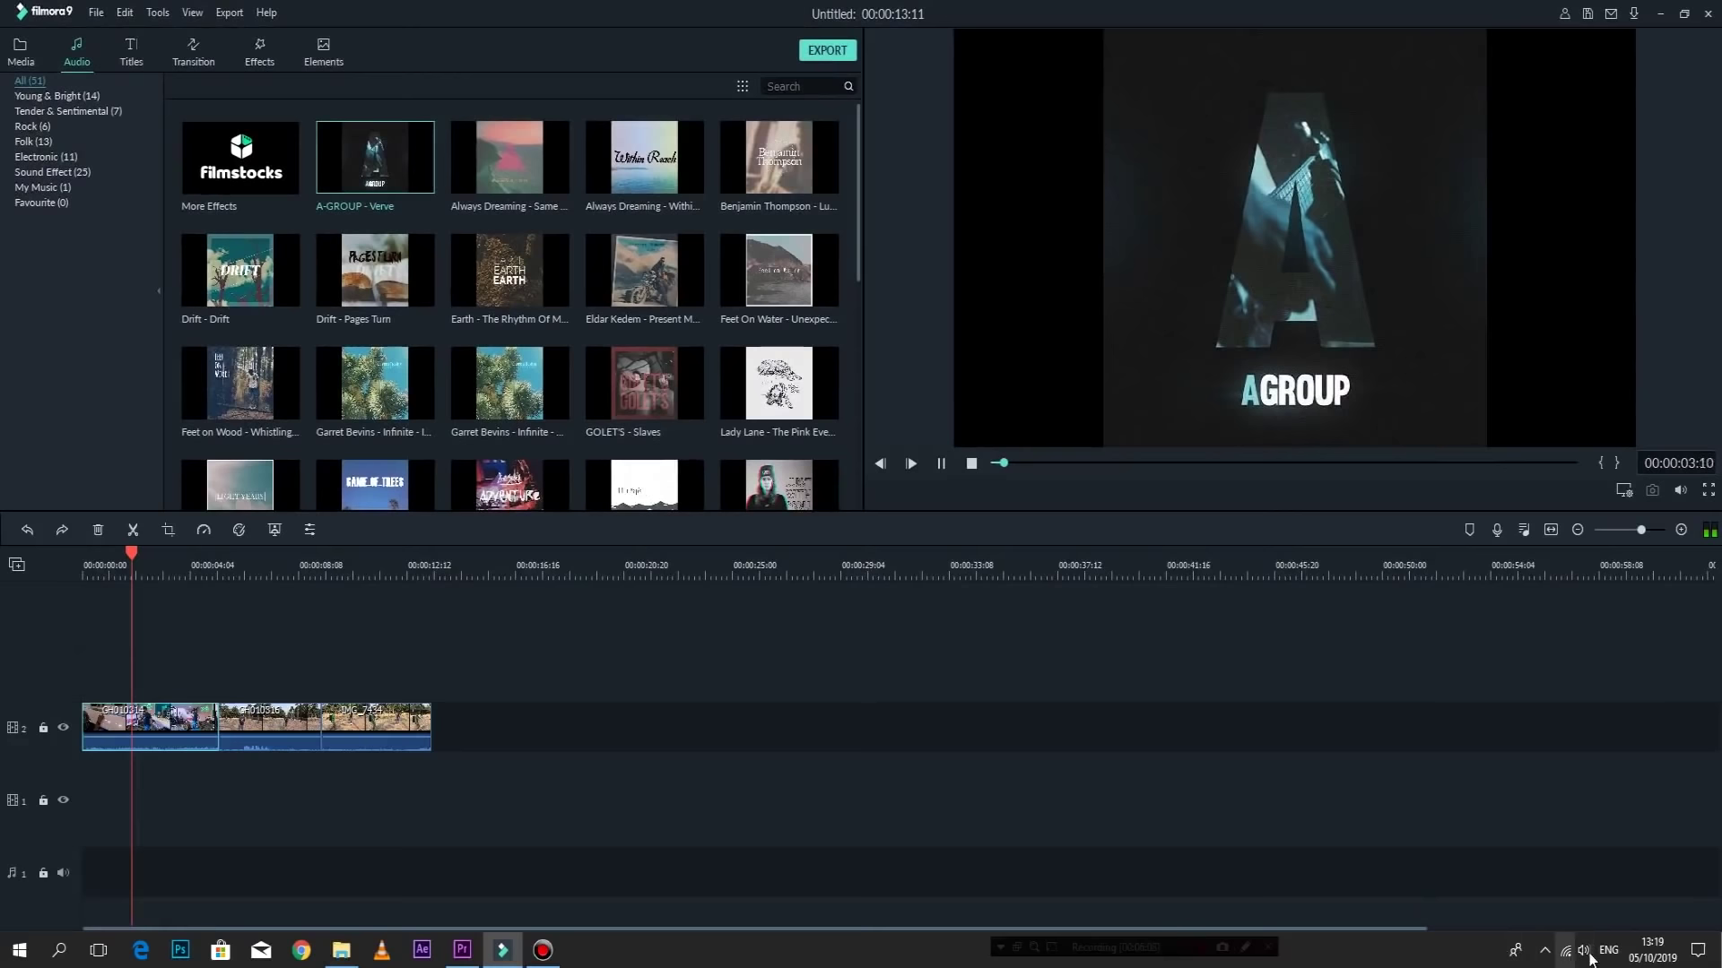
click(1582, 951)
drag(1548, 907, 1582, 908)
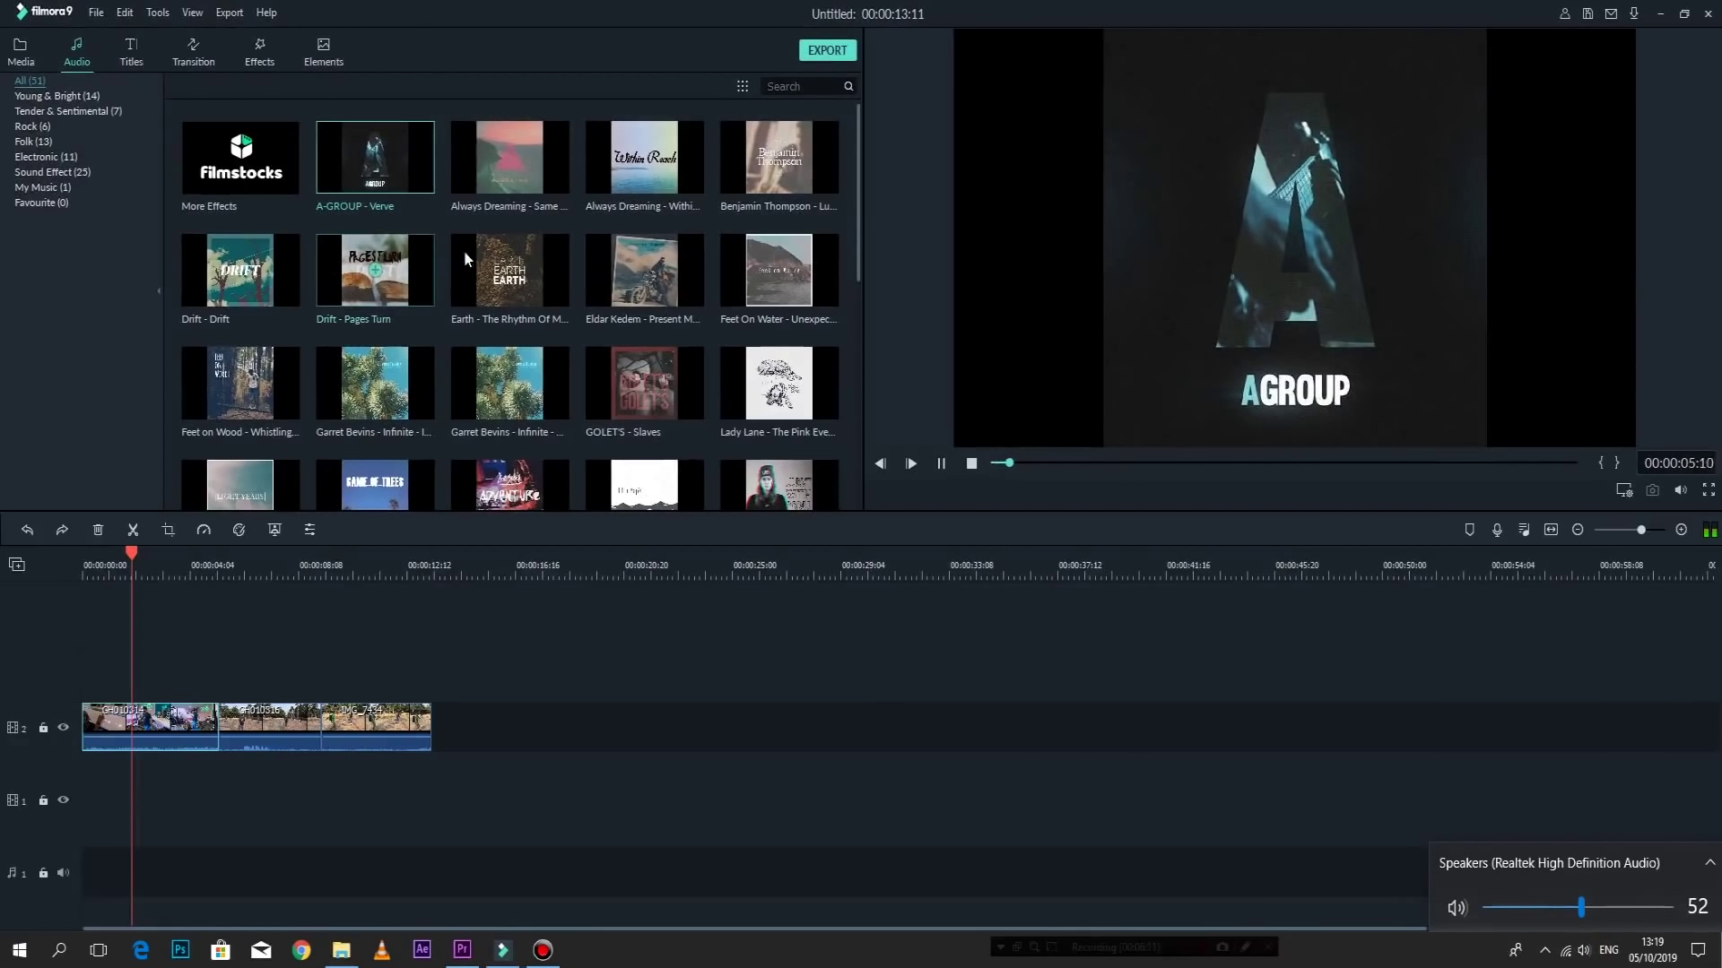
Preview Drift - Pages Turn, Garret Bevins - Infinite and GOLET'S - Slaves, and lower the speaker volume to 38.
click(380, 294)
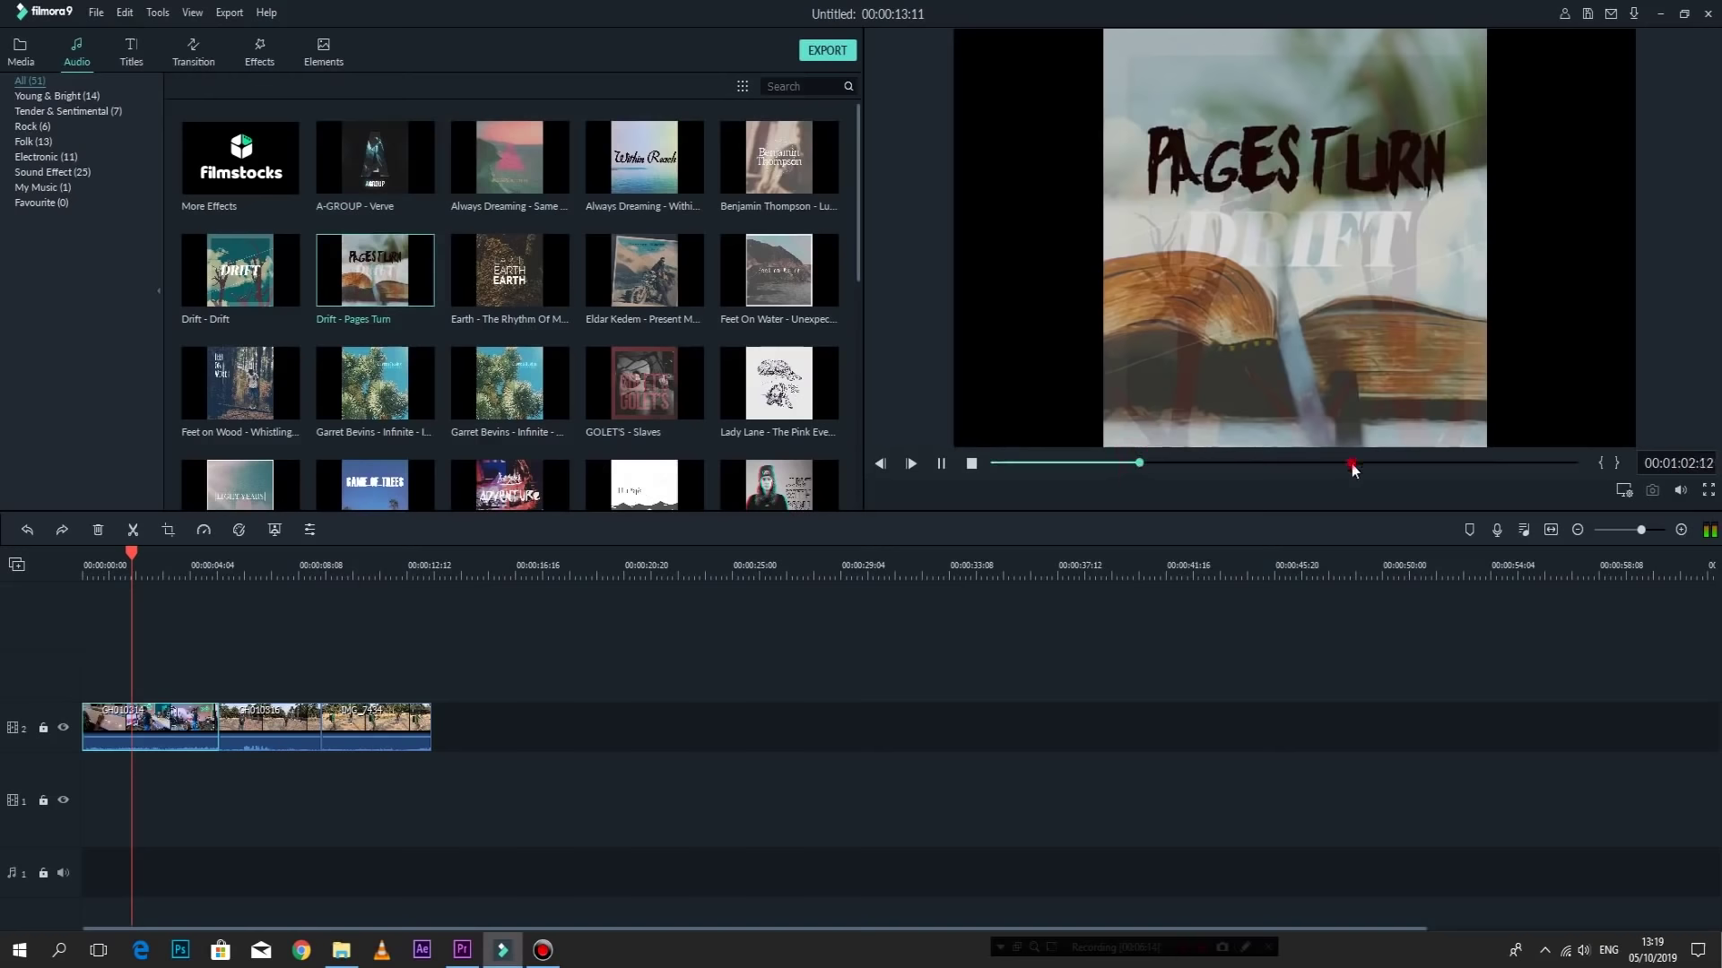
click(498, 403)
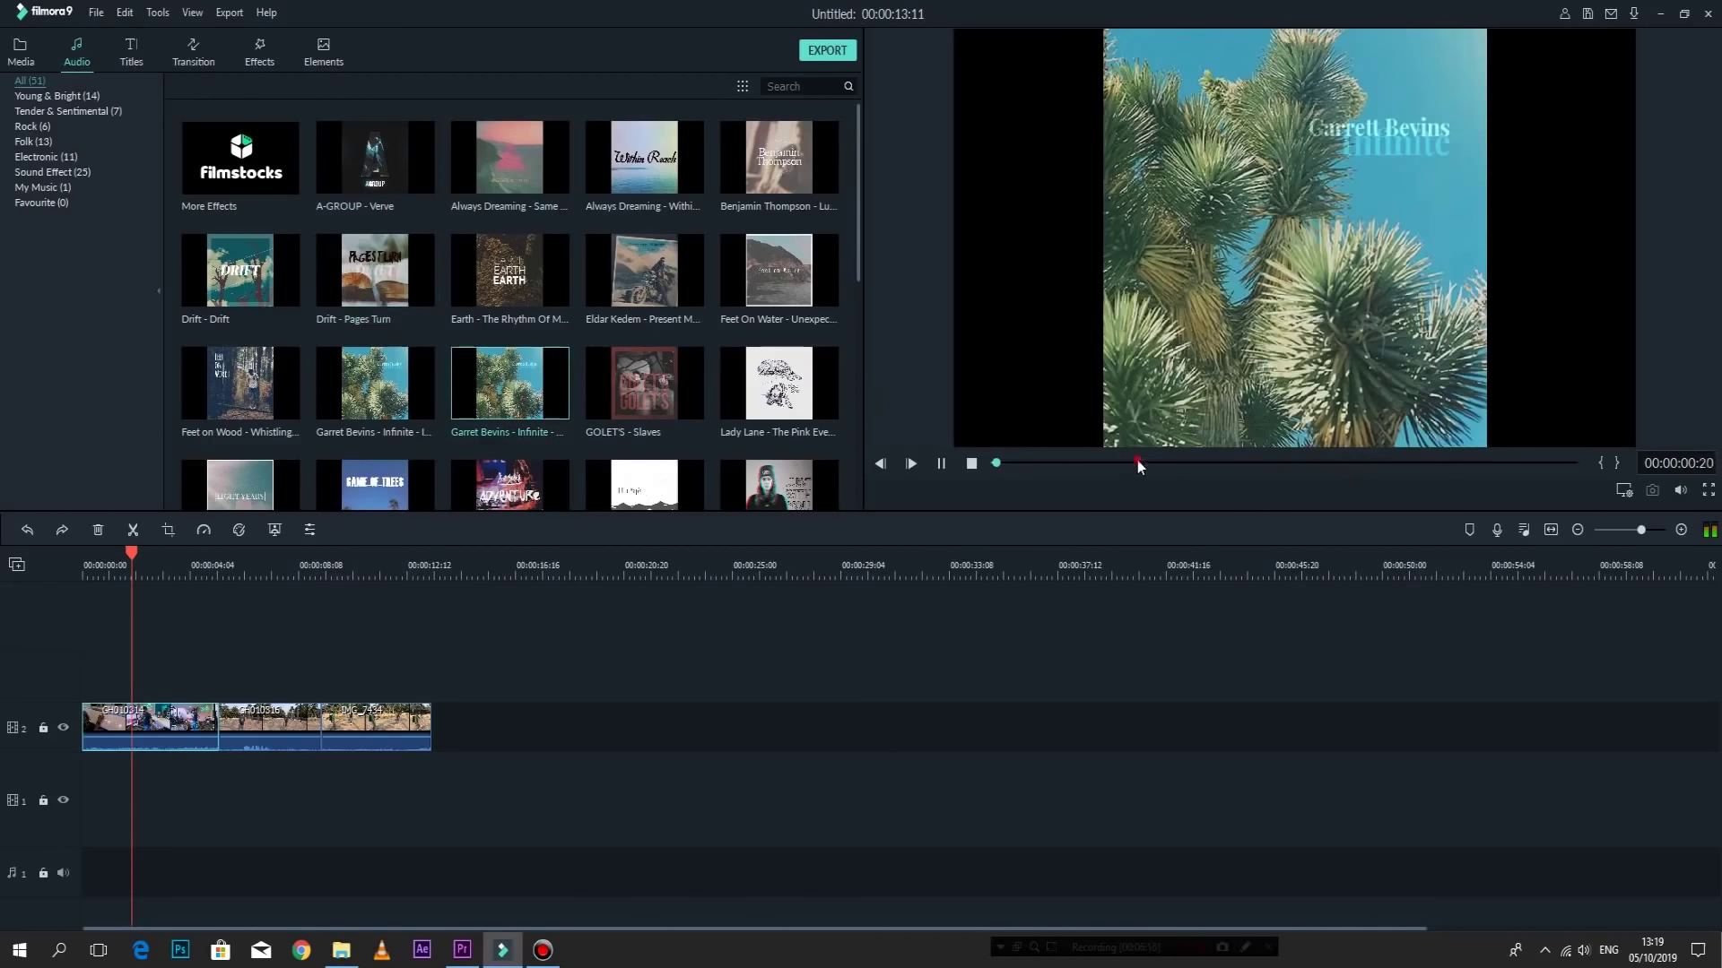
click(1583, 951)
drag(1582, 908, 1557, 915)
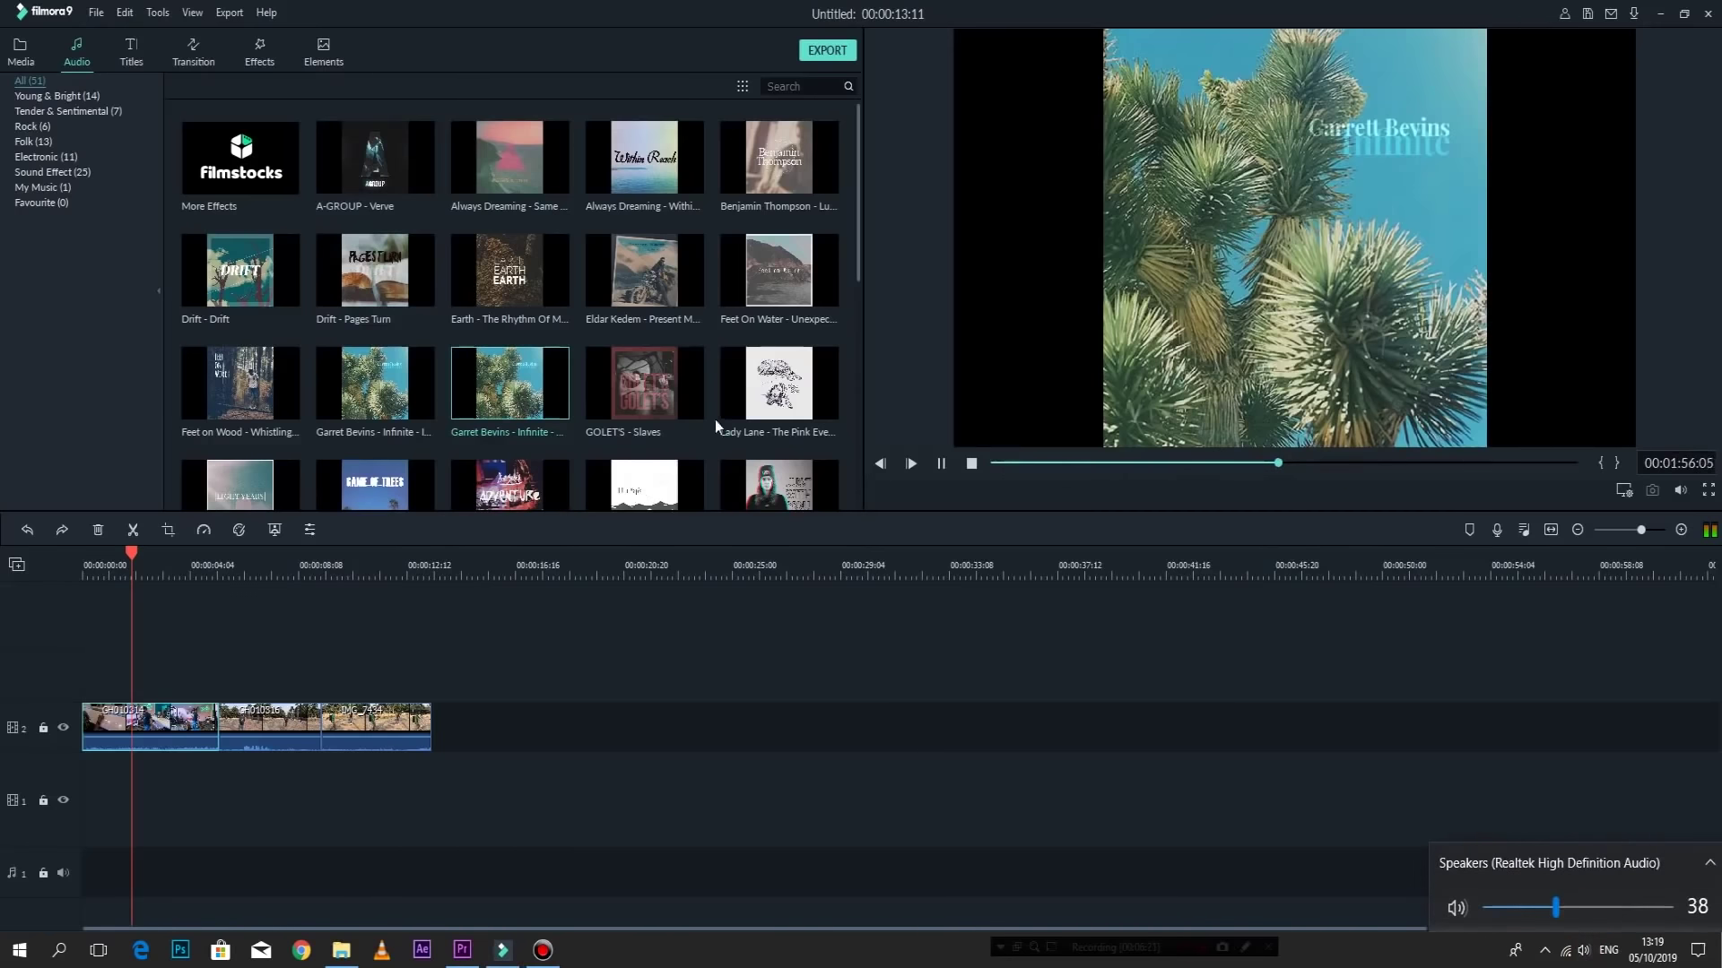
click(633, 396)
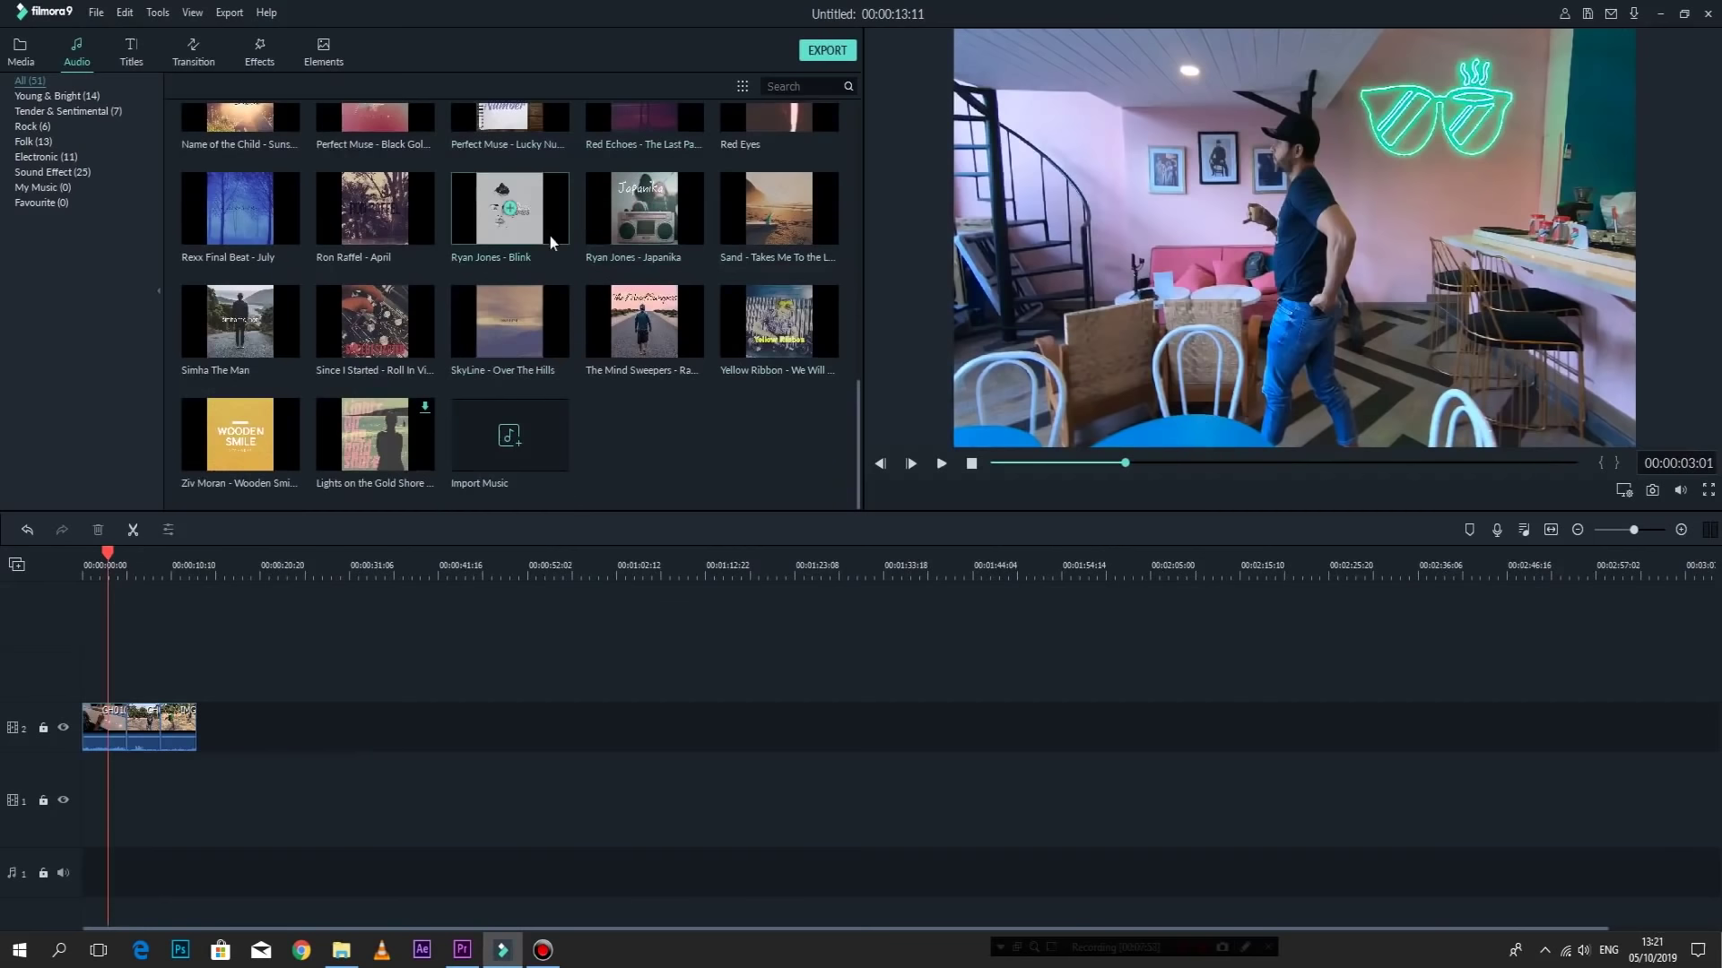
Import the music file endles3 from Documents > Adobe > Premiere Pro > 12.0 and place it at the start of audio track 1.
click(484, 458)
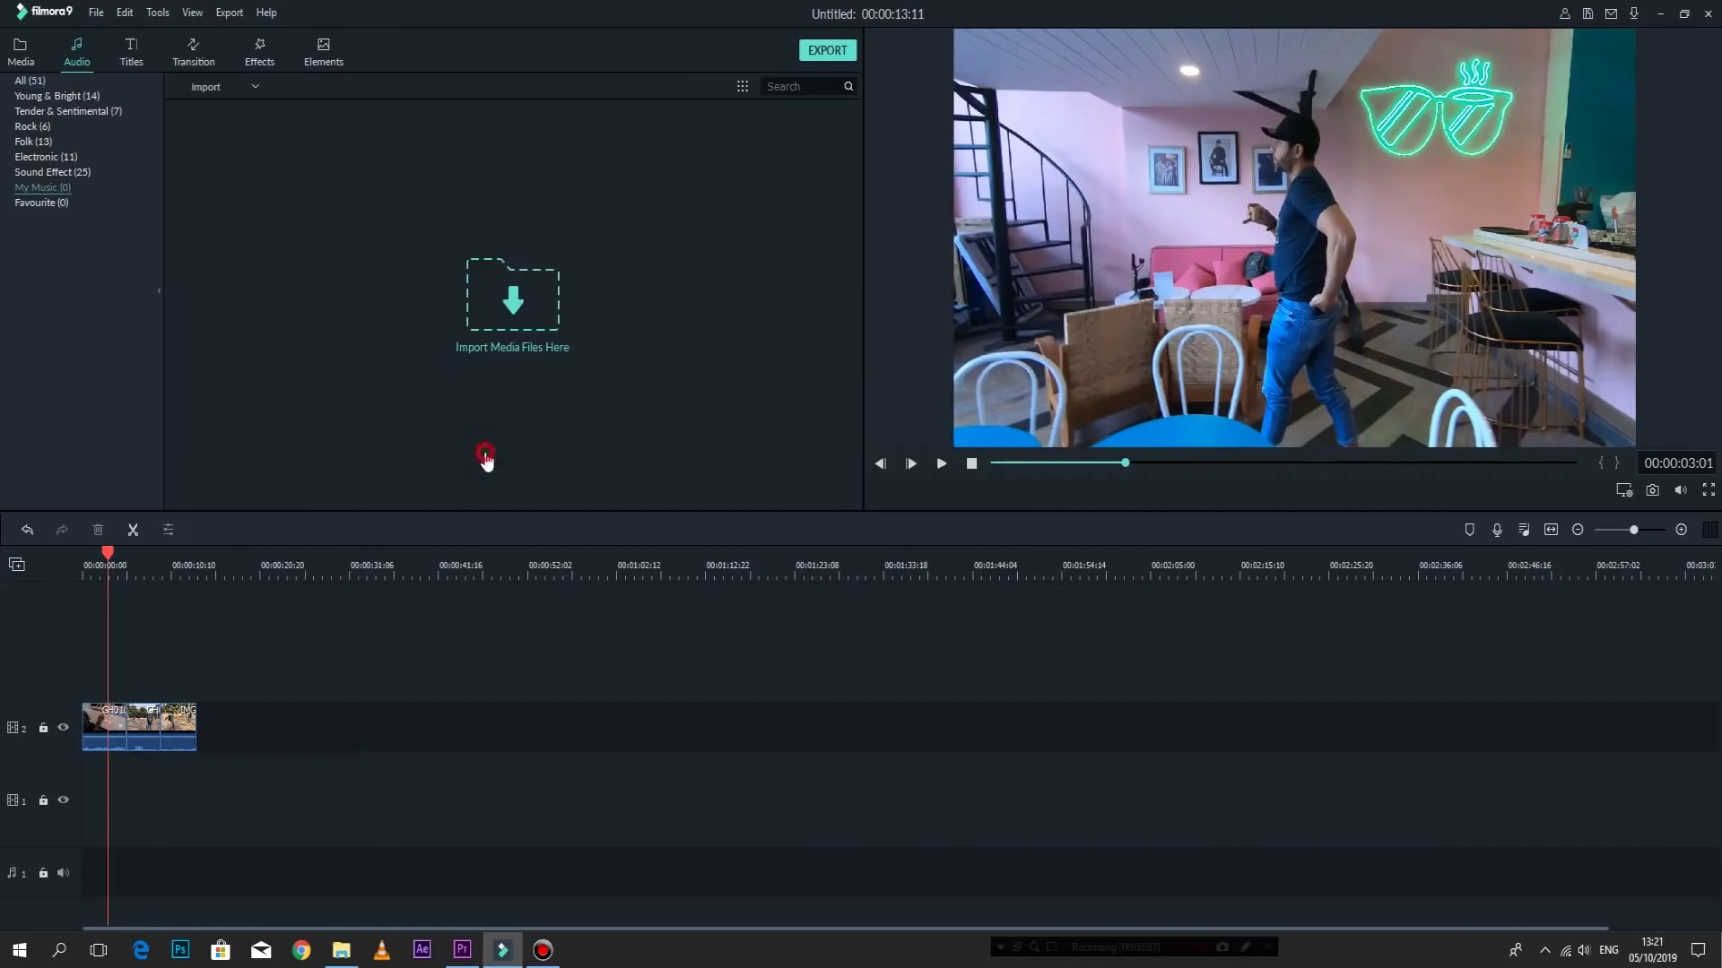
click(528, 321)
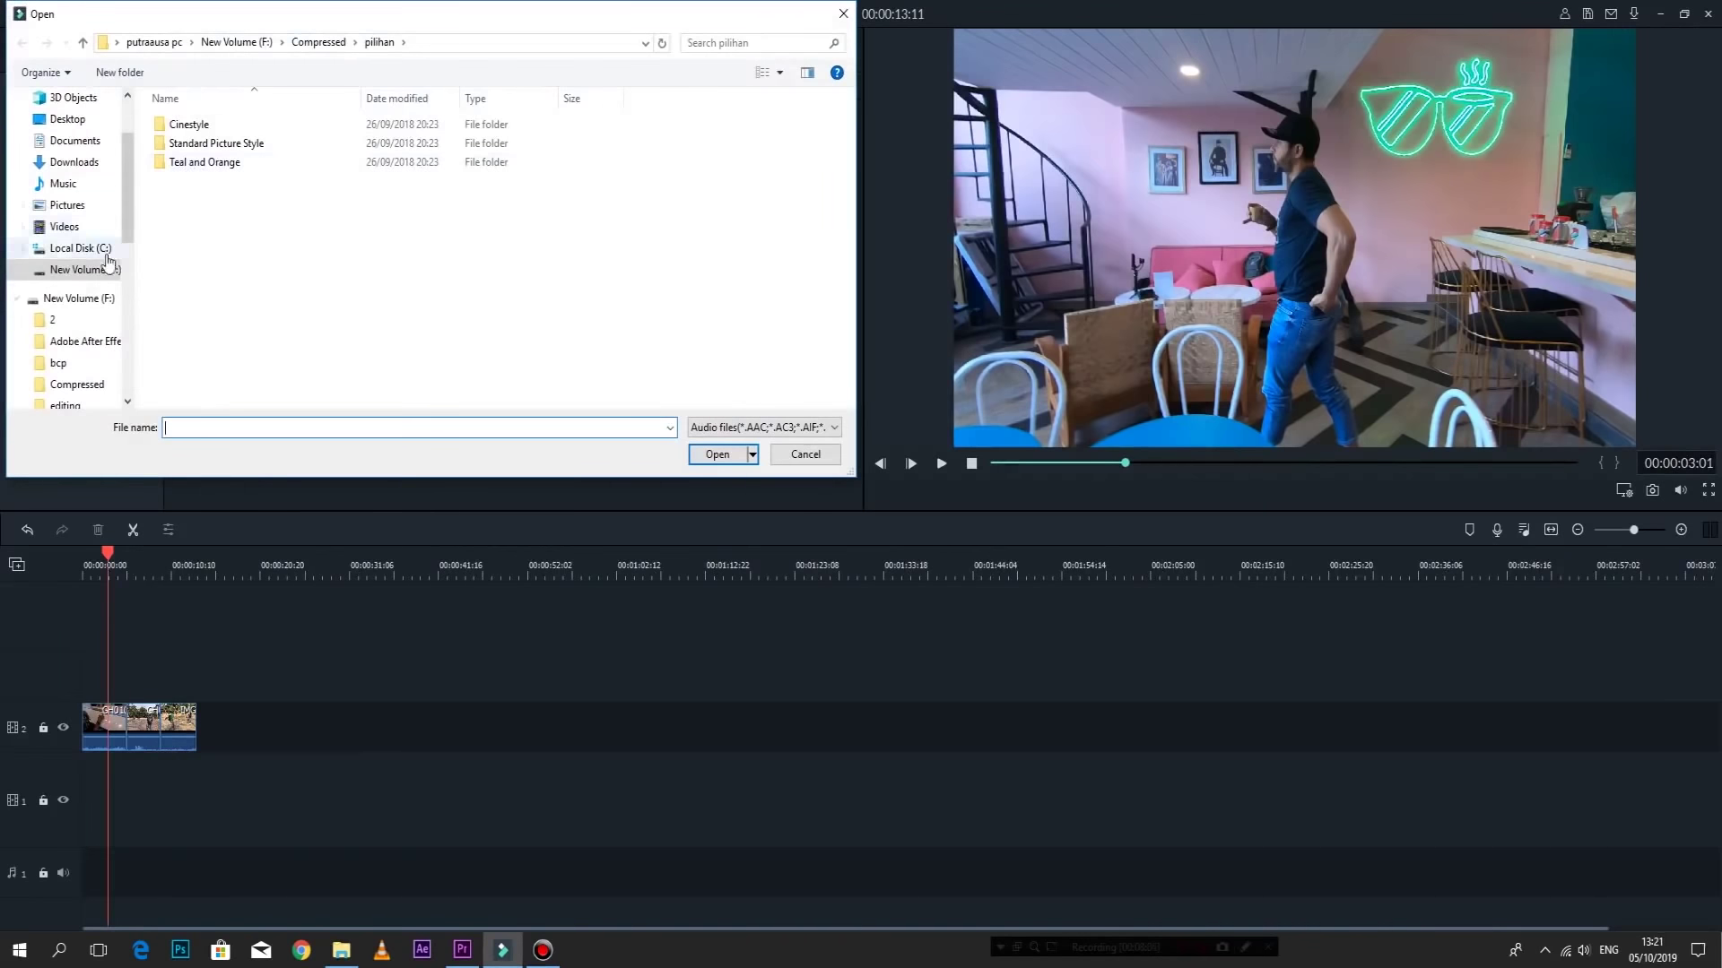
click(75, 140)
double_click(179, 145)
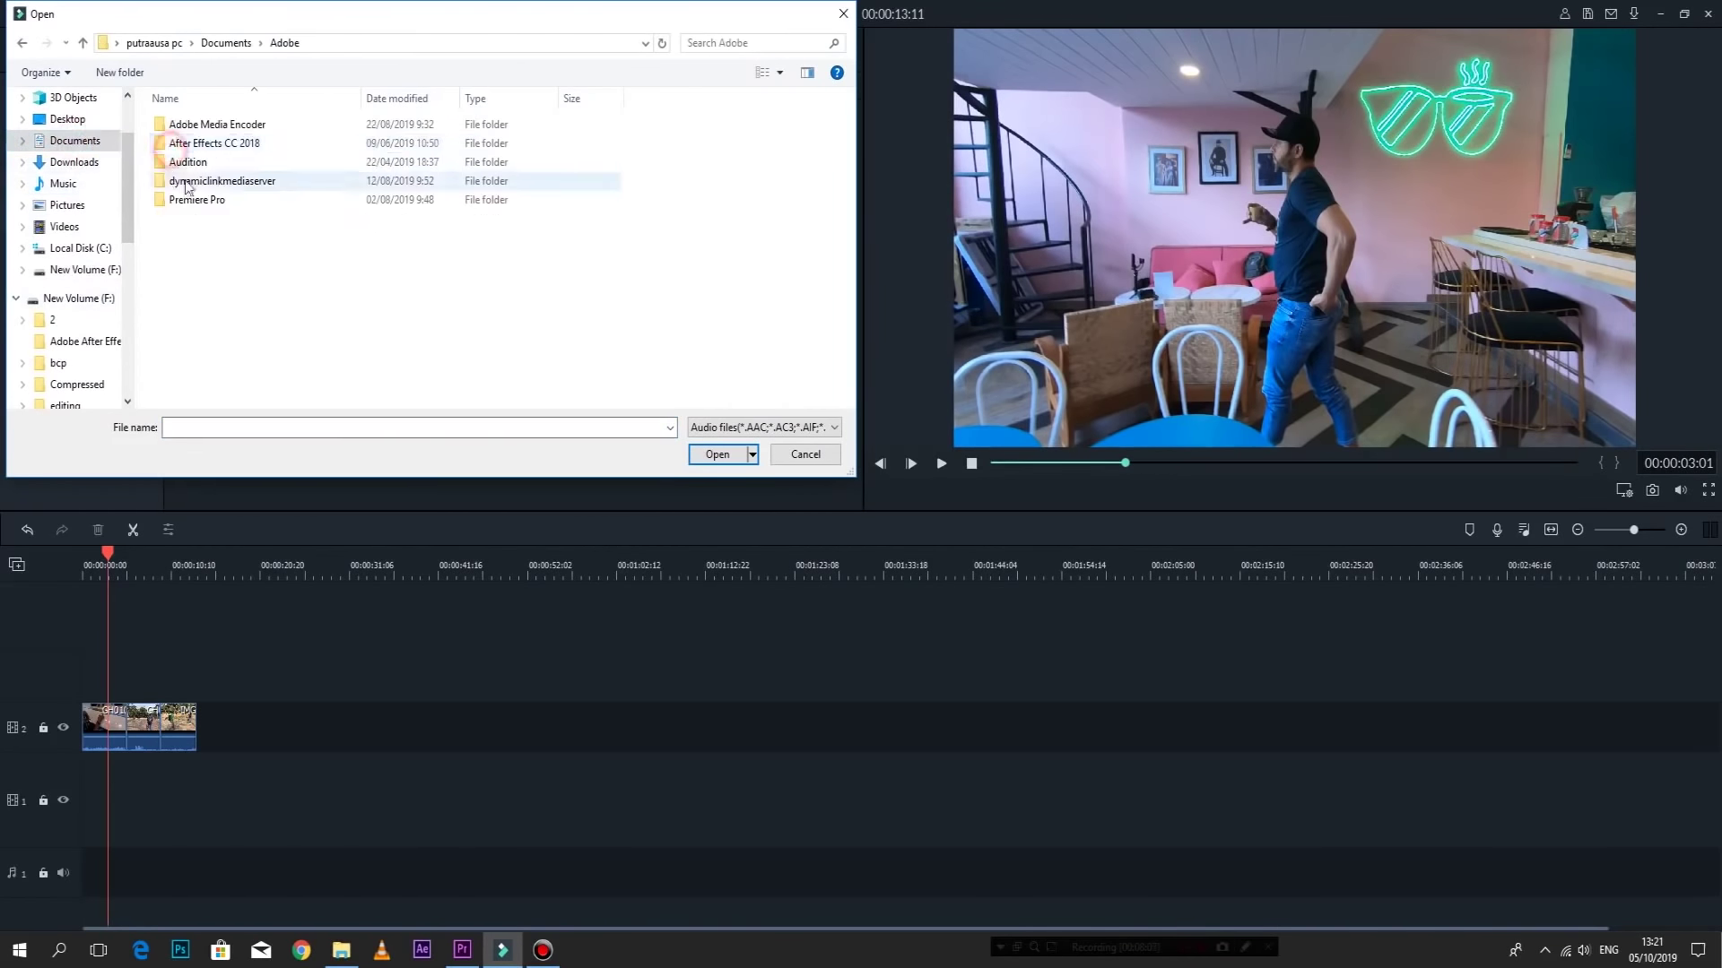
double_click(192, 199)
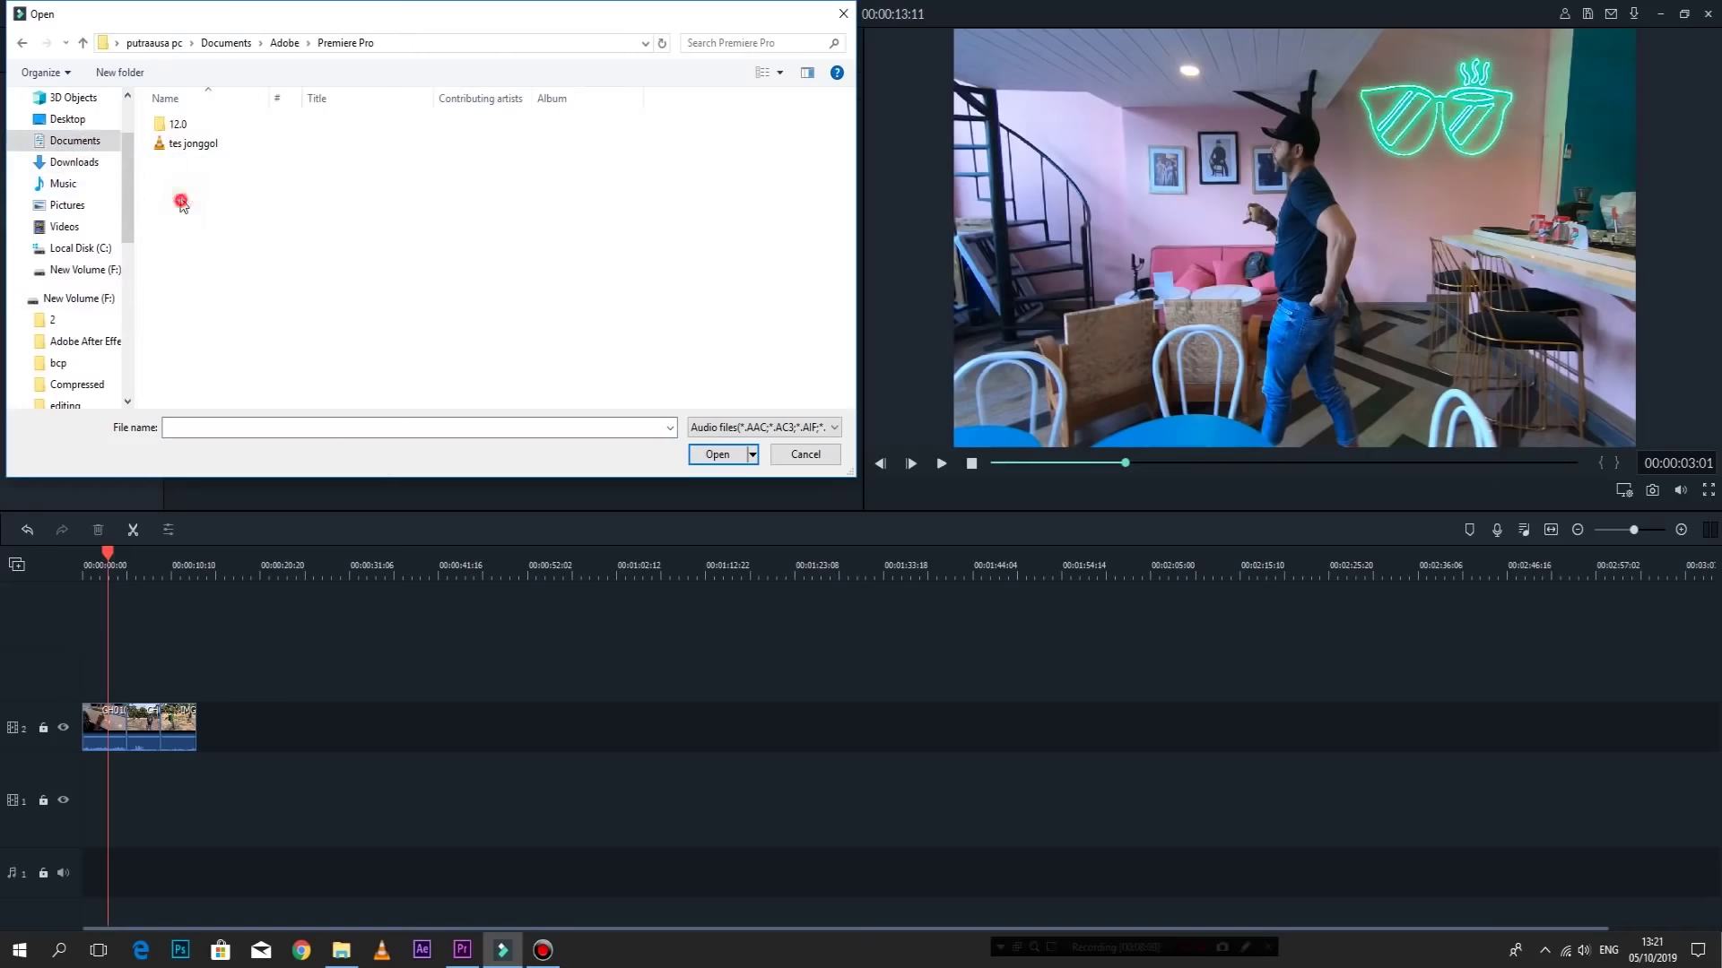
double_click(177, 125)
click(300, 287)
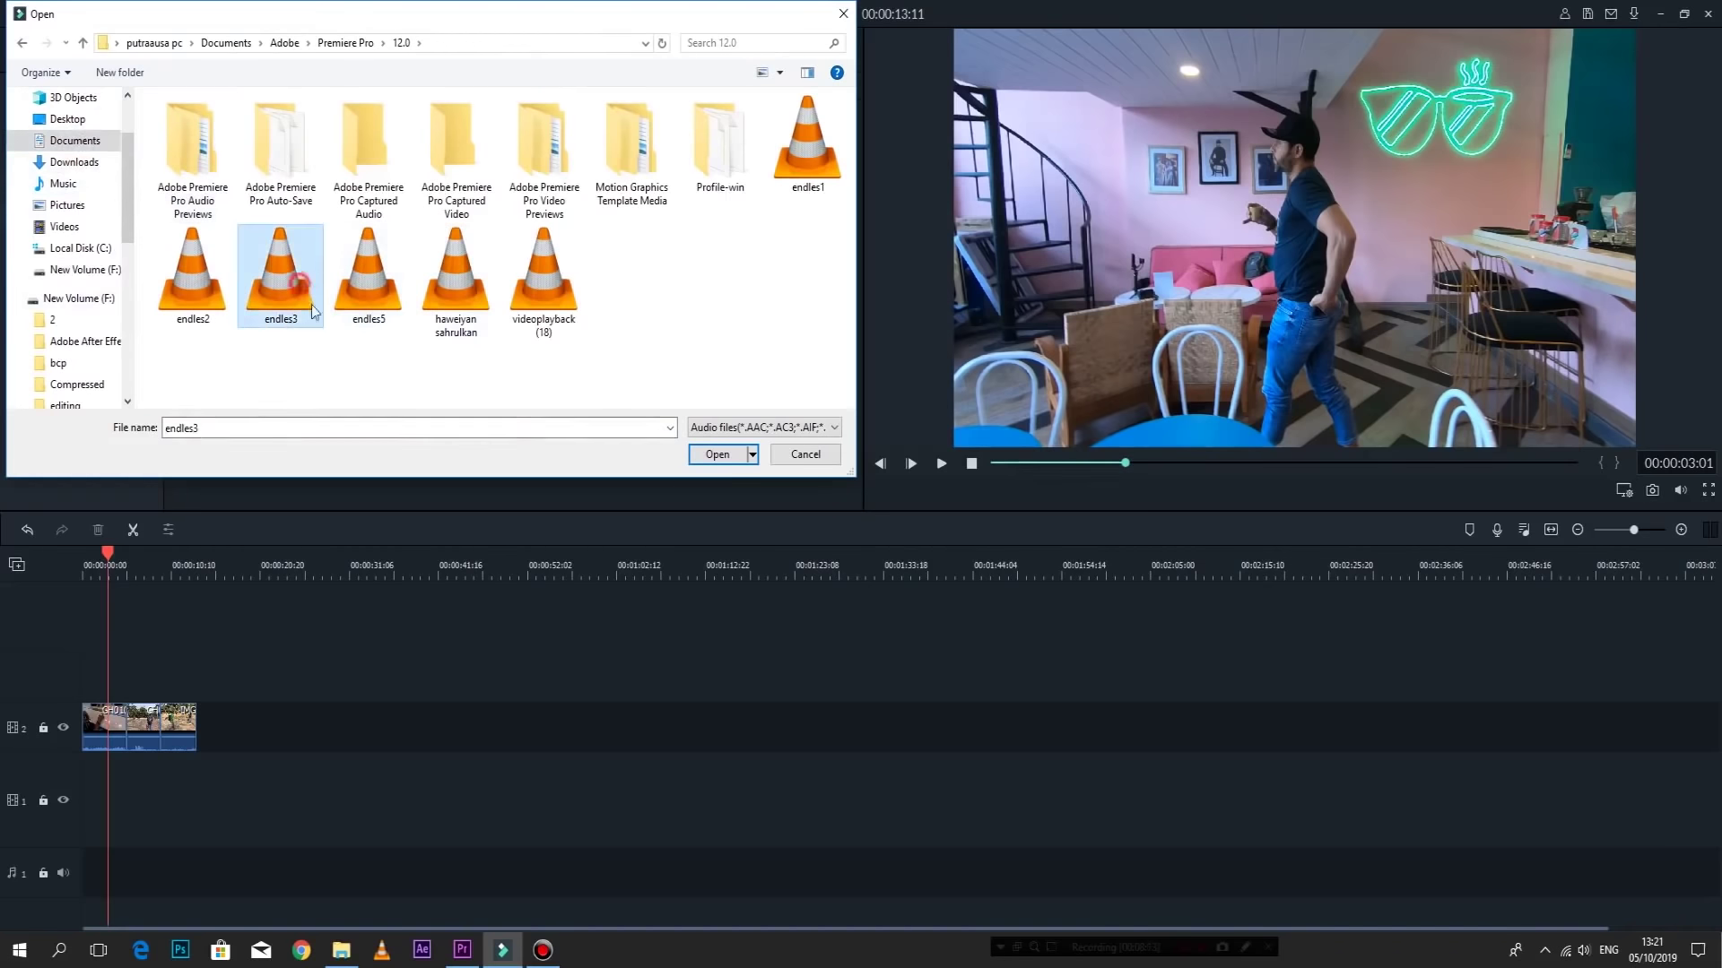
click(718, 454)
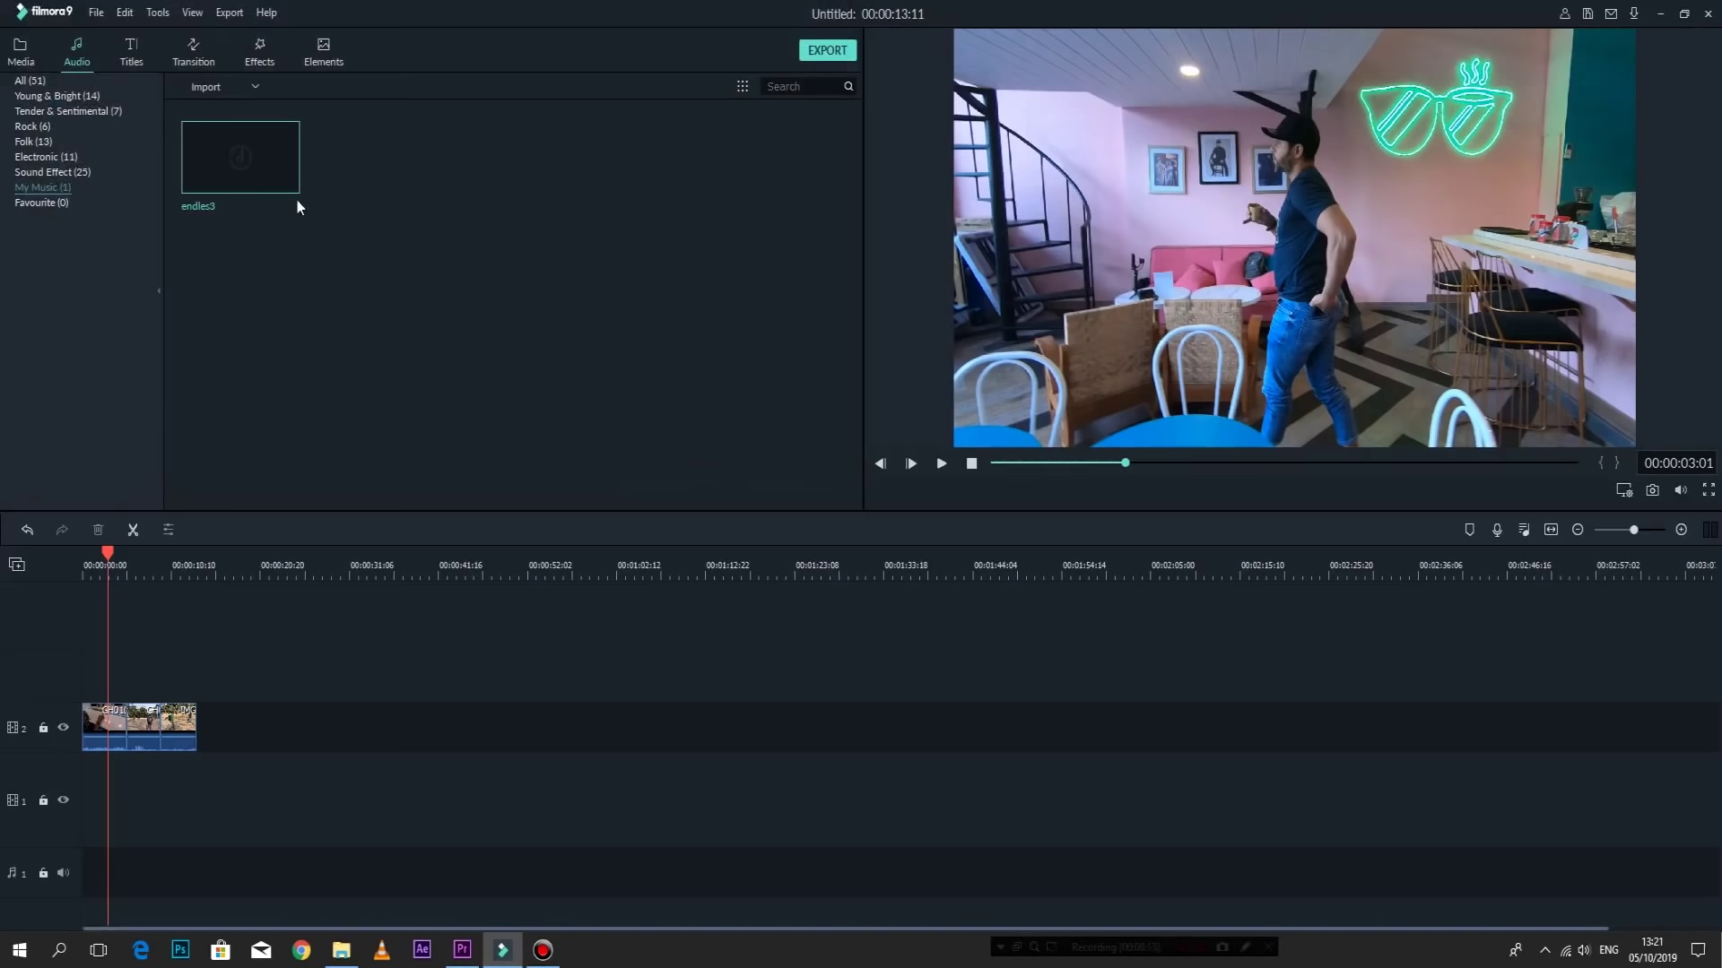
drag(281, 177, 176, 853)
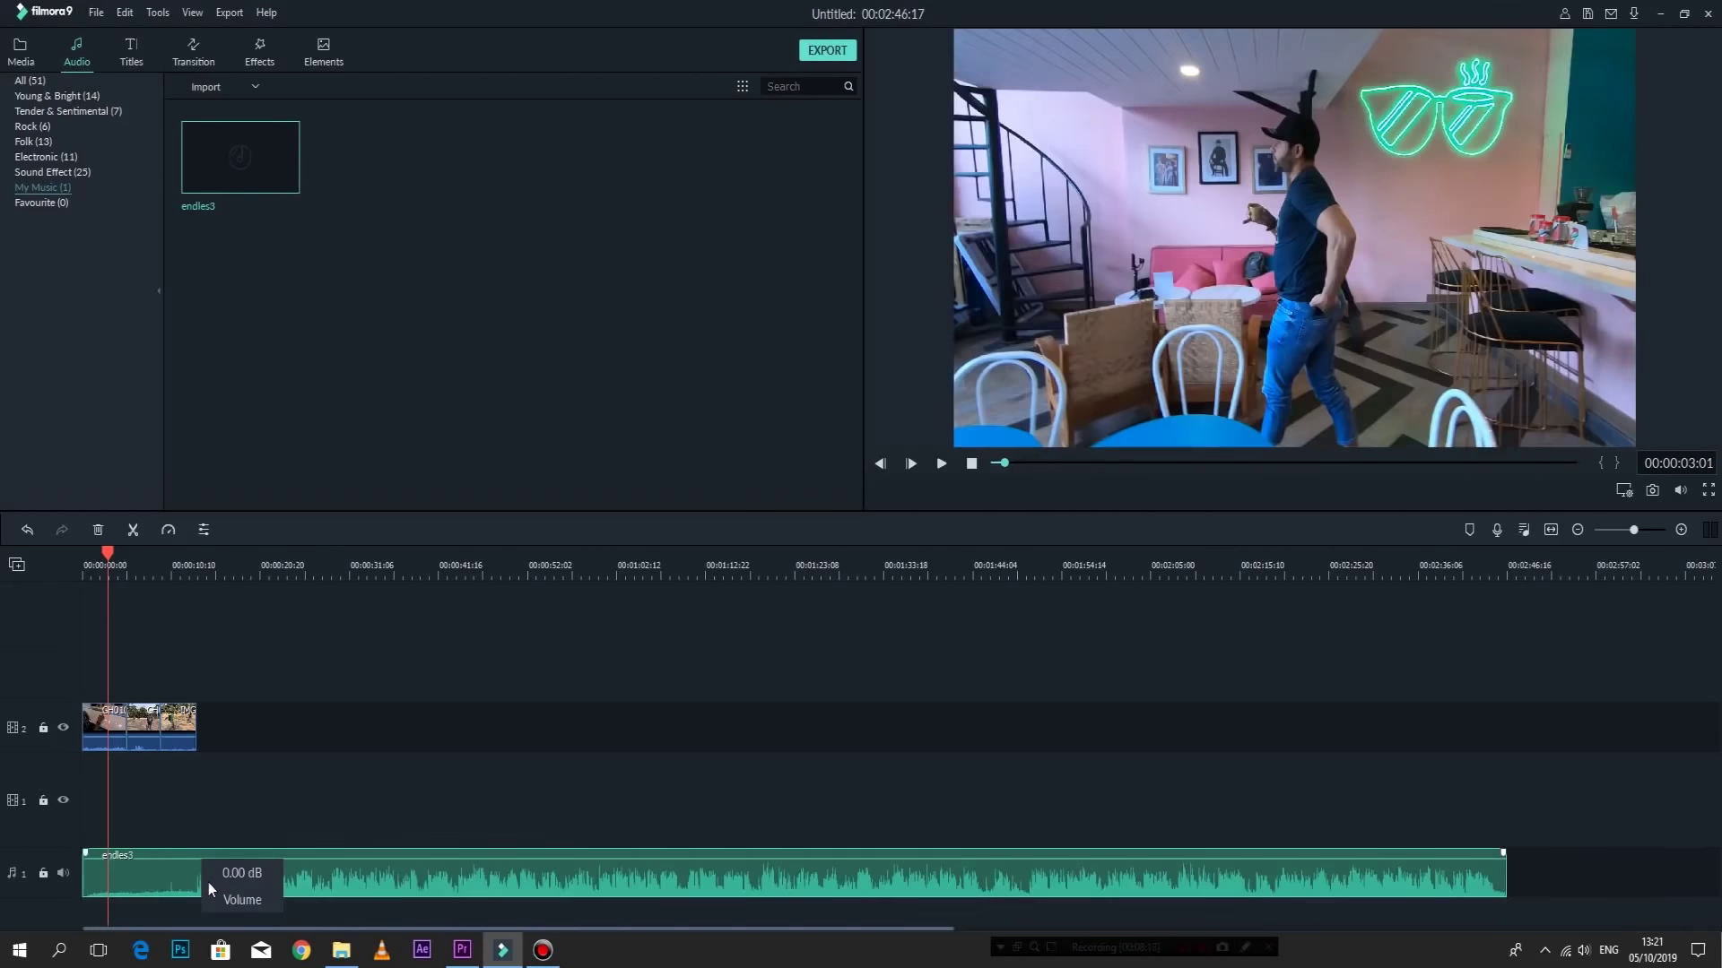
Play the sequence with the music, then delete the endles3 clip from audio track 1.
key(space)
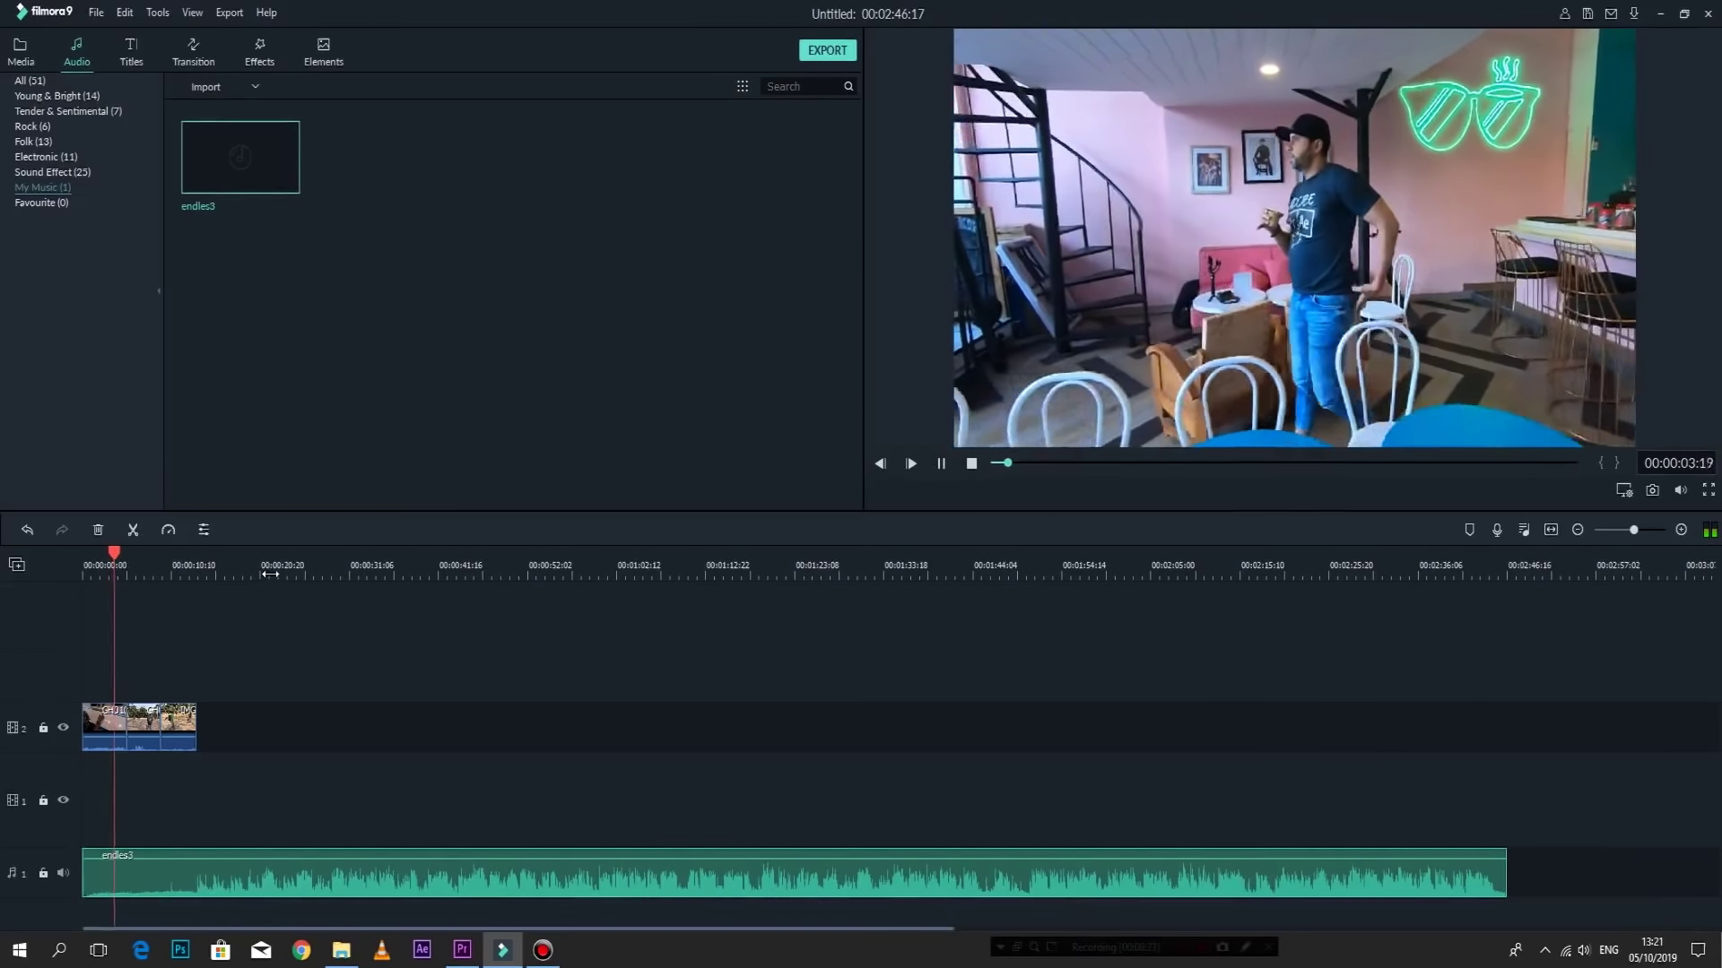
click(271, 572)
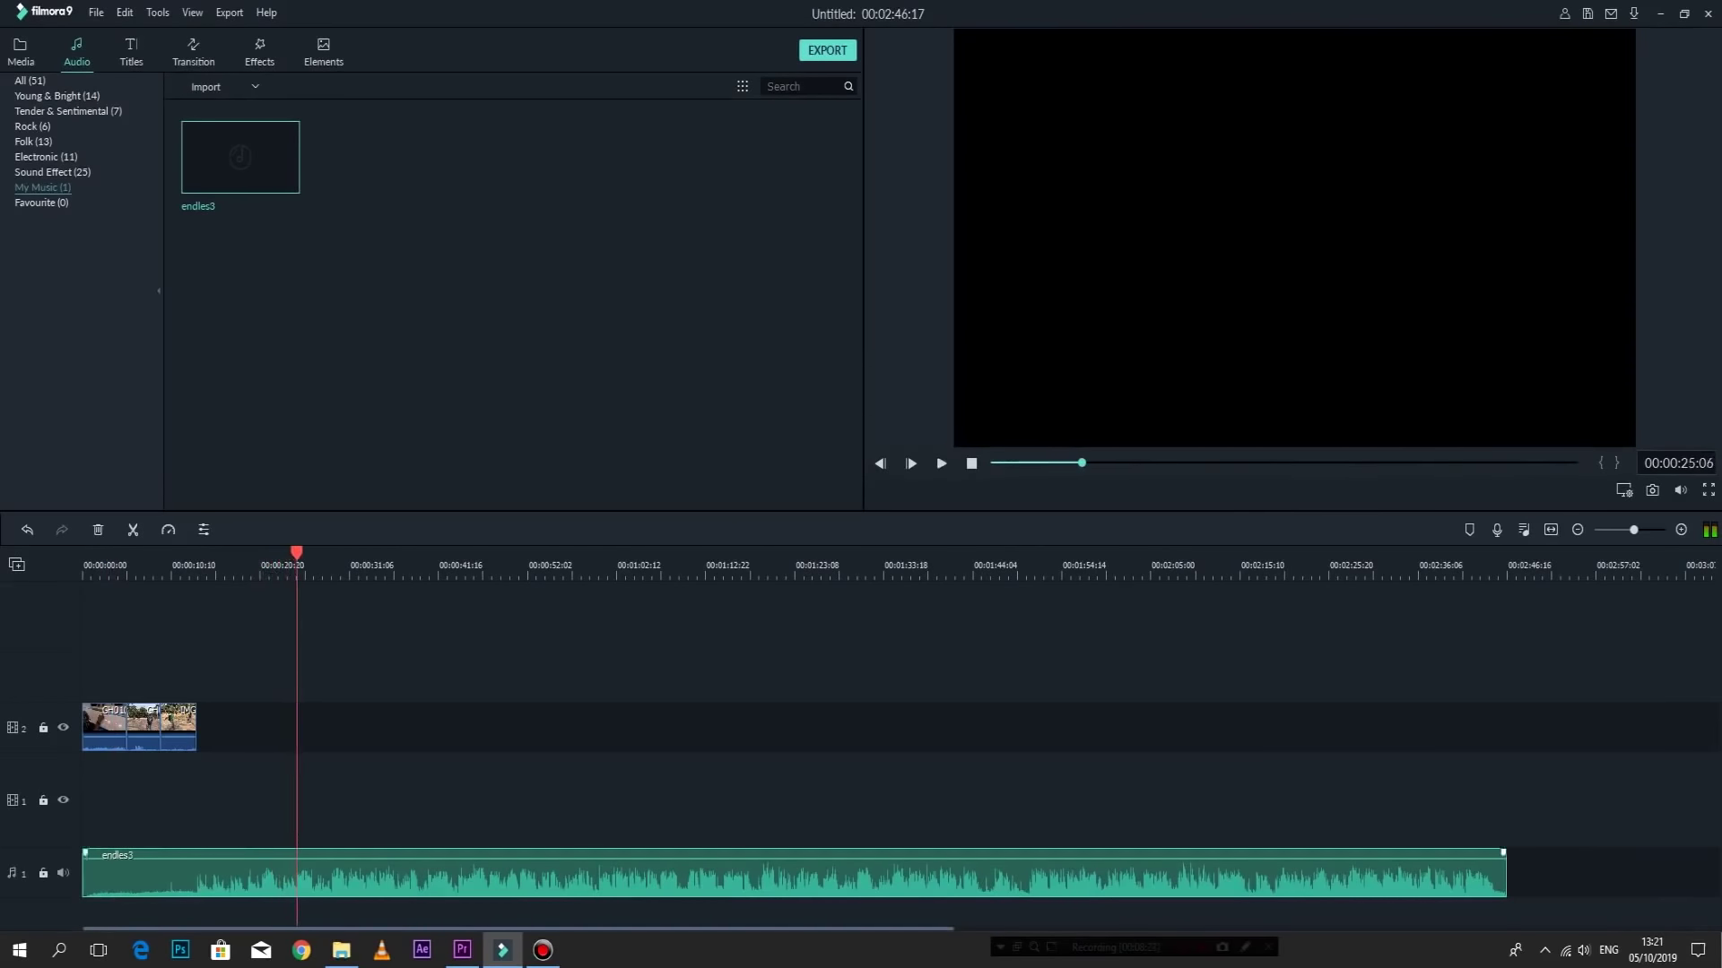
click(201, 881)
key(Delete)
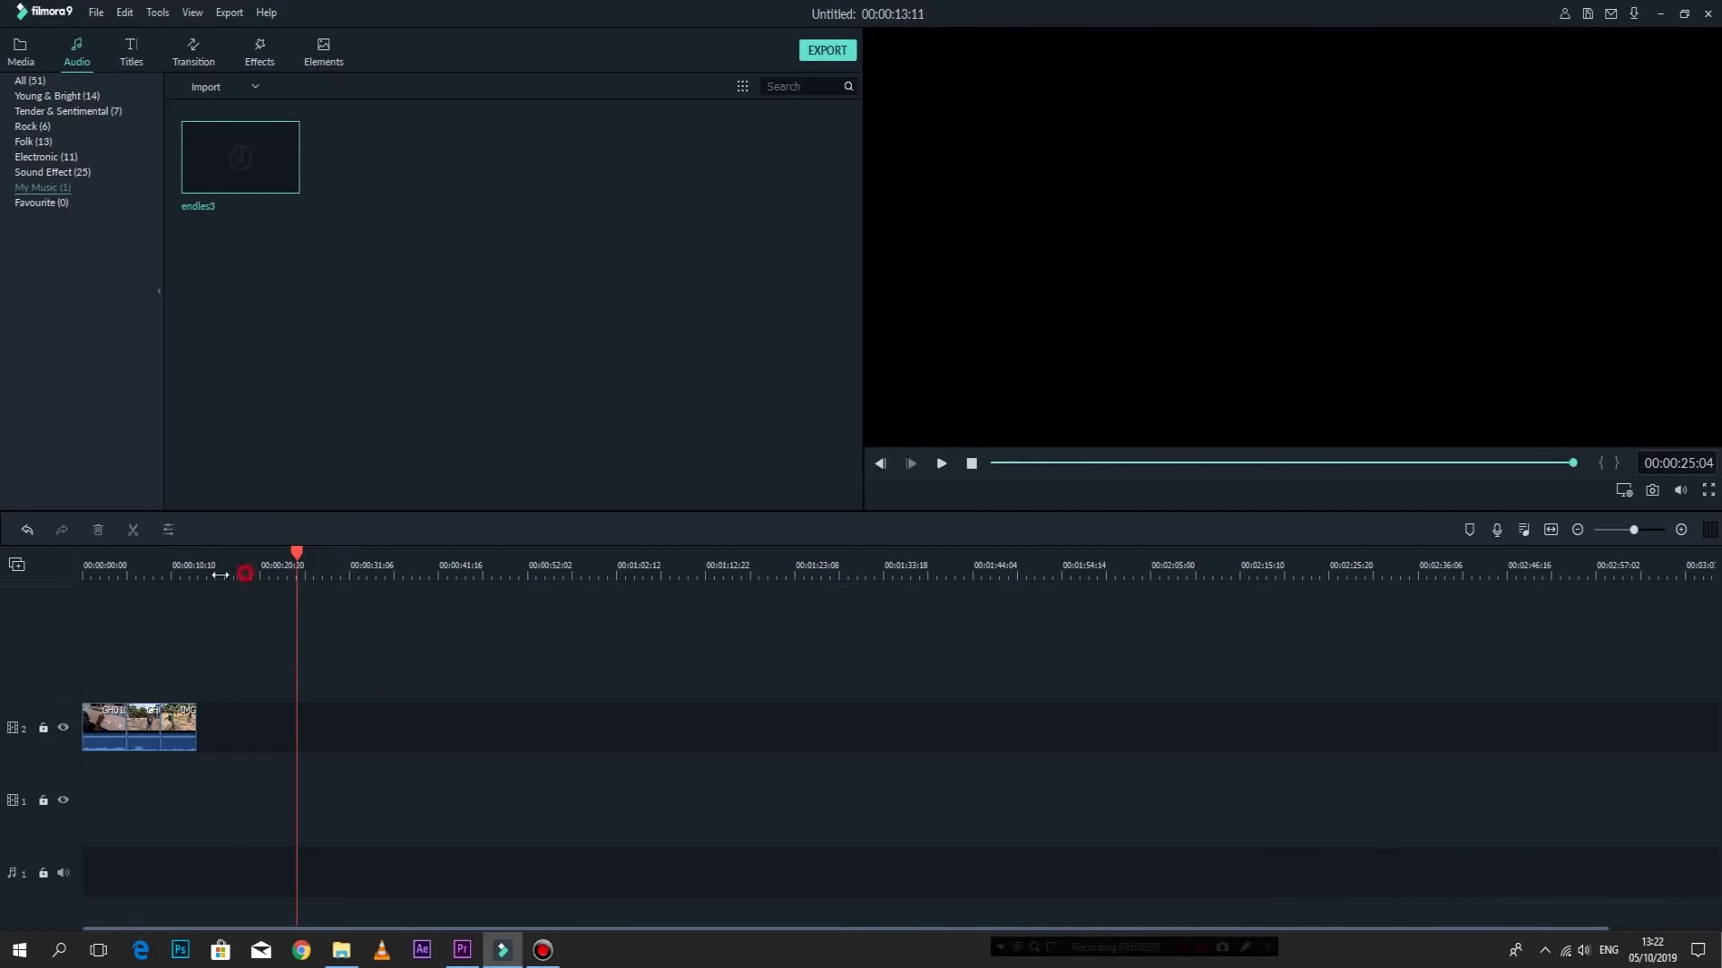
scroll(220, 575, up, 3)
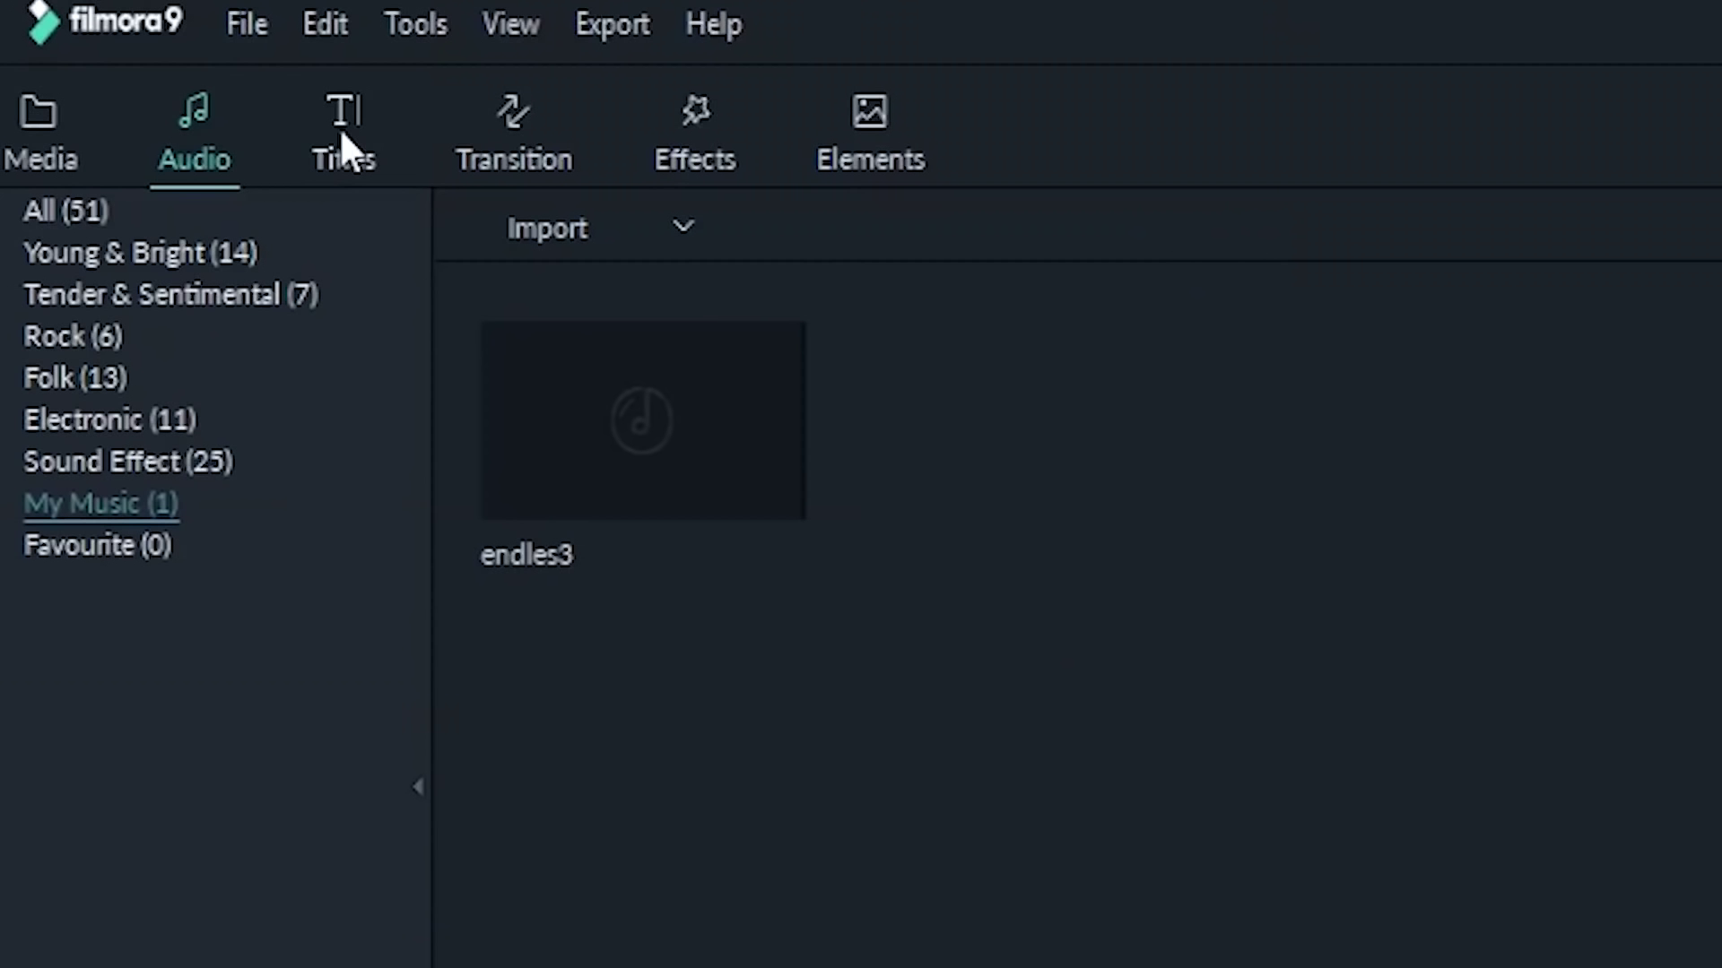
Place the Credit 1 title at the start of video track 3 and shorten it to about 3 seconds.
click(339, 142)
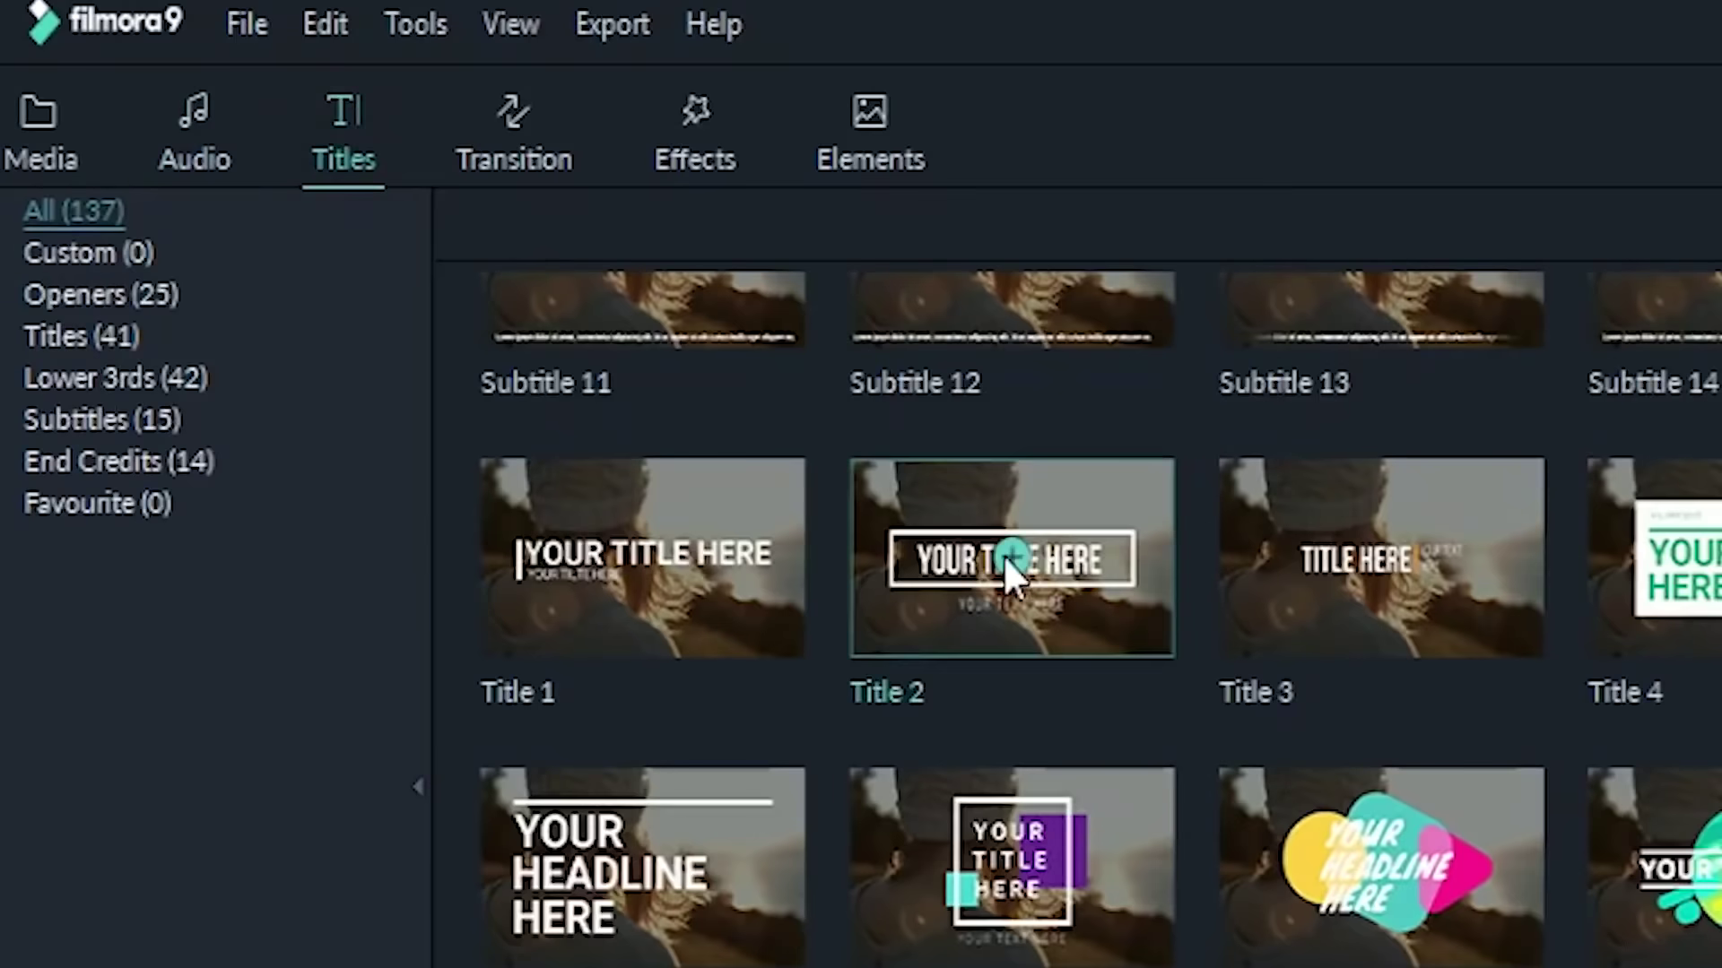
scroll(1011, 866, down, 20)
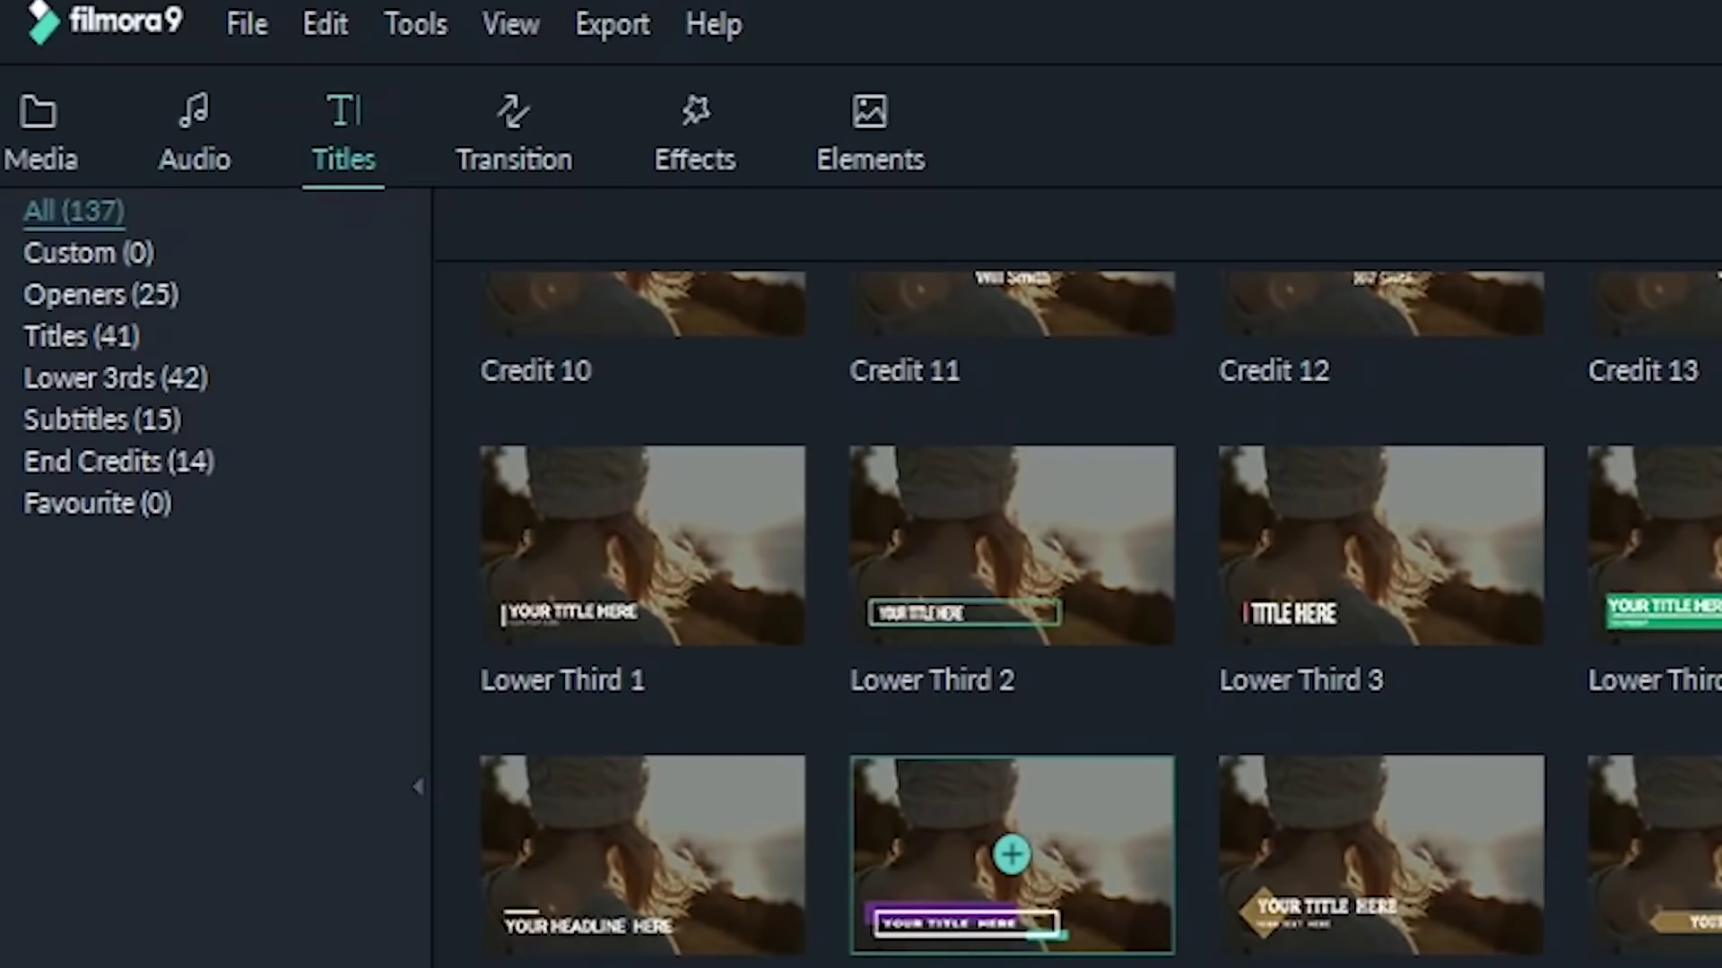
scroll(874, 960, down, 10)
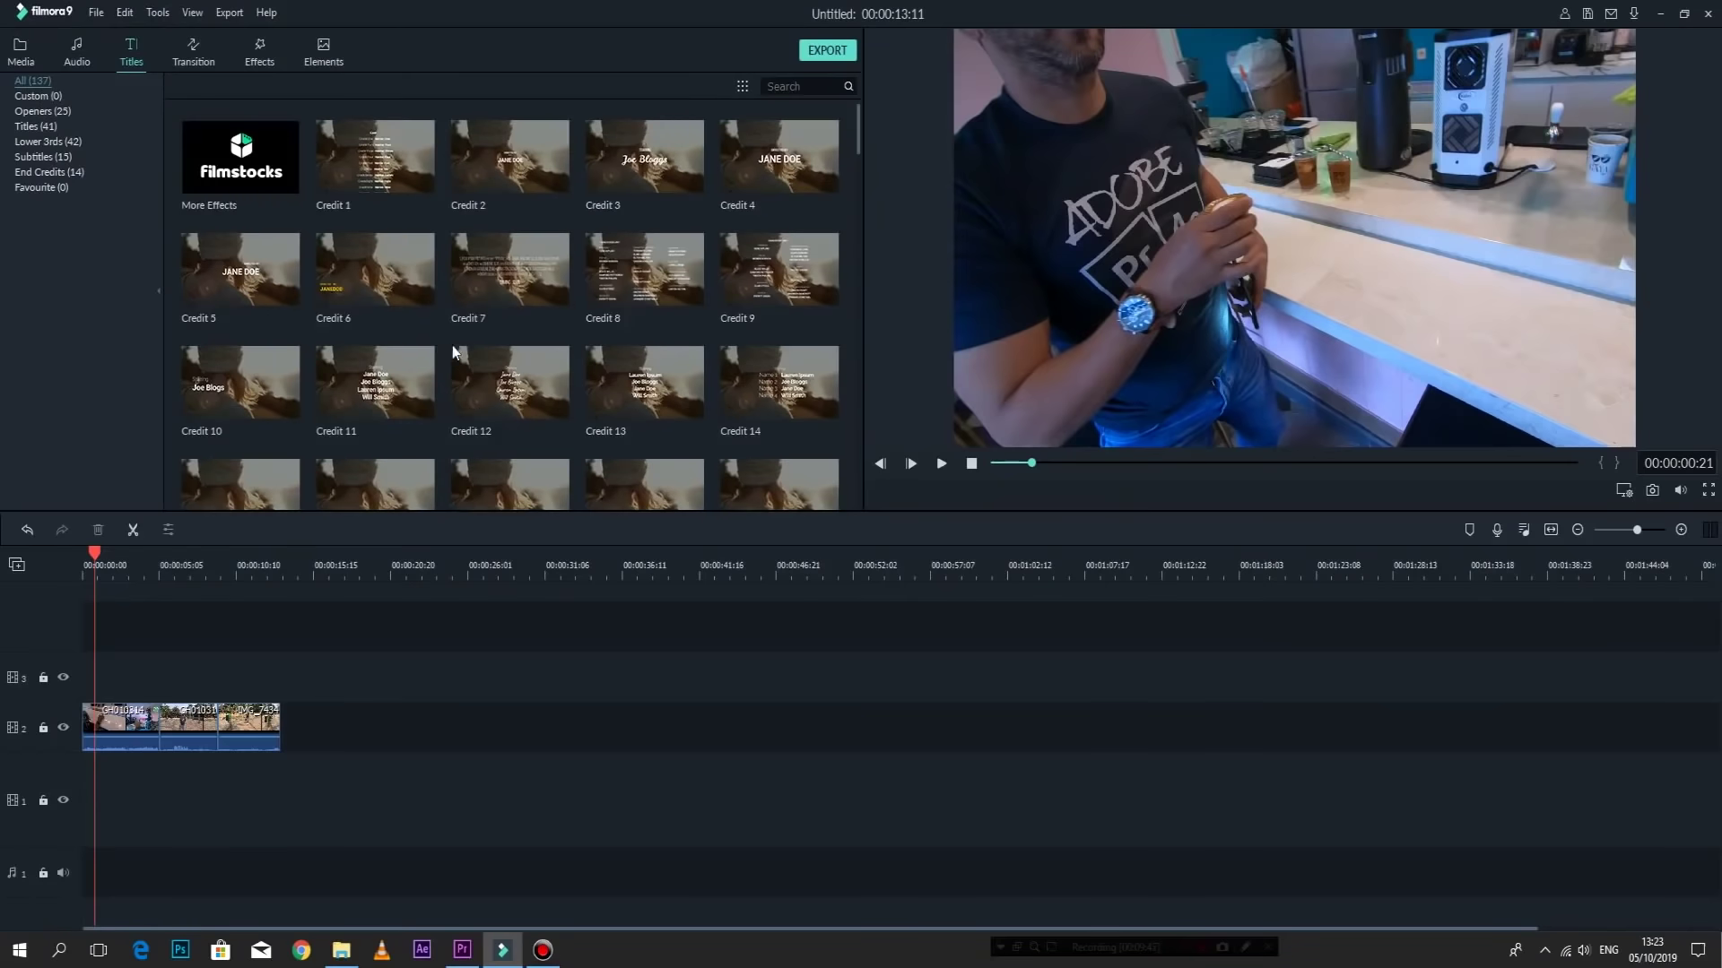
drag(375, 161, 58, 687)
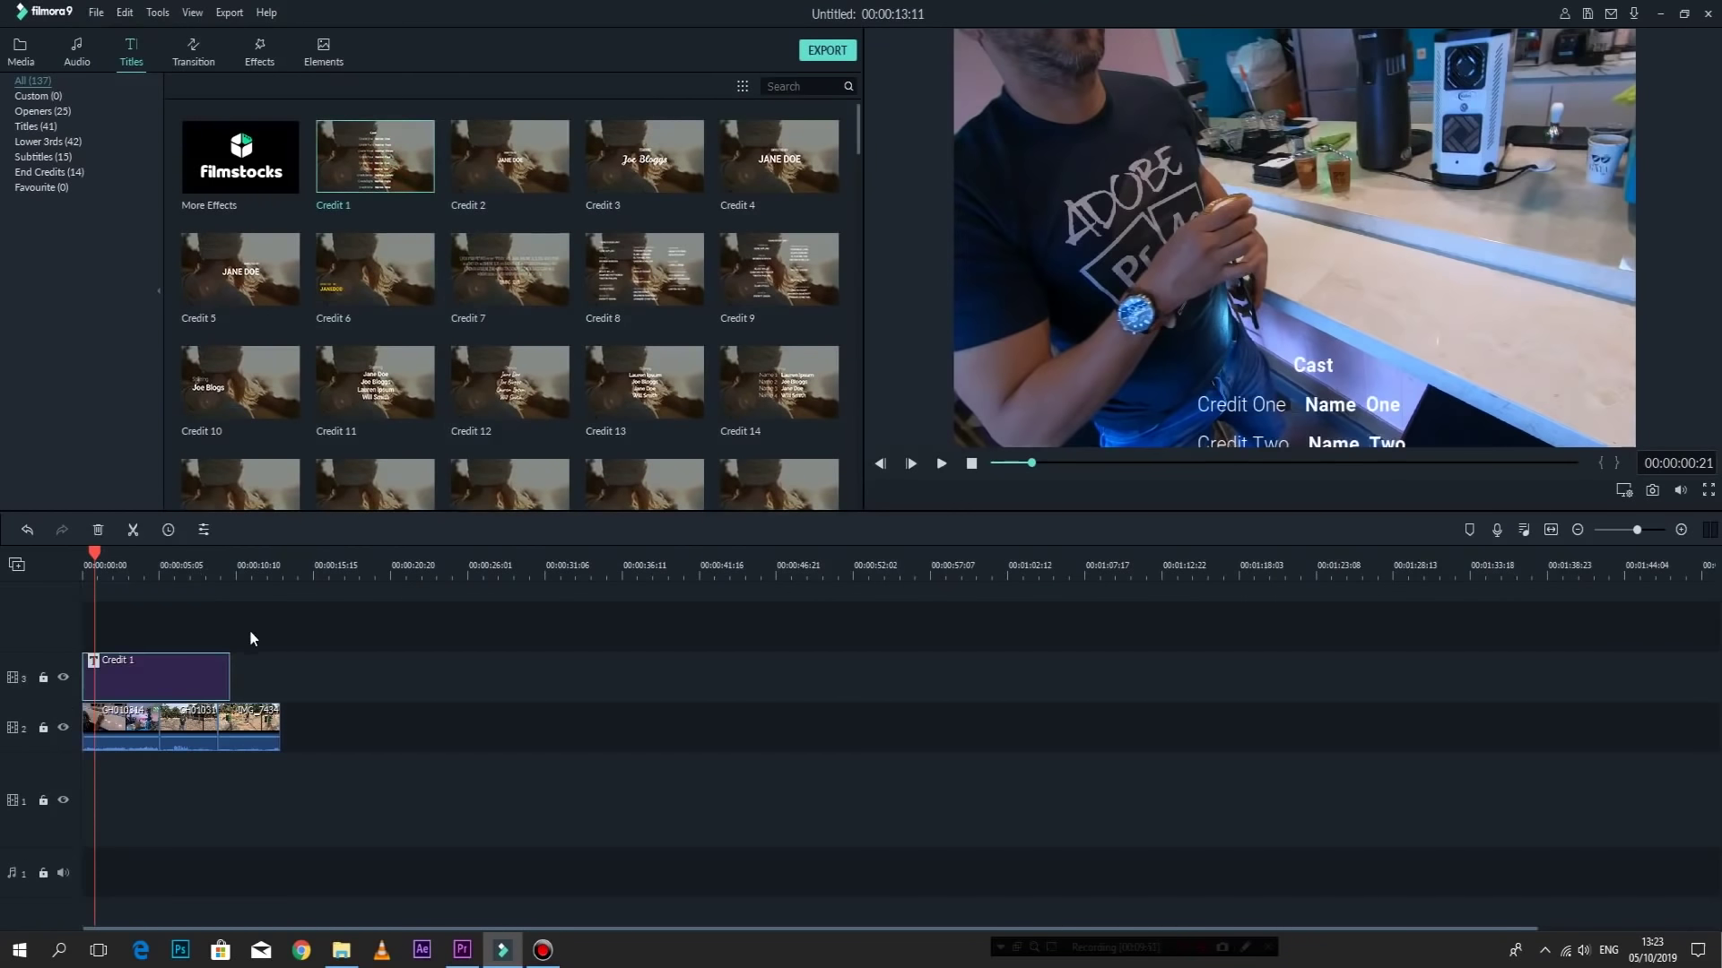
drag(230, 679, 131, 679)
Add Title 11 directly after the credit on video track 3 and play the titled section.
scroll(395, 422, down, 5)
drag(510, 275, 138, 674)
key(space)
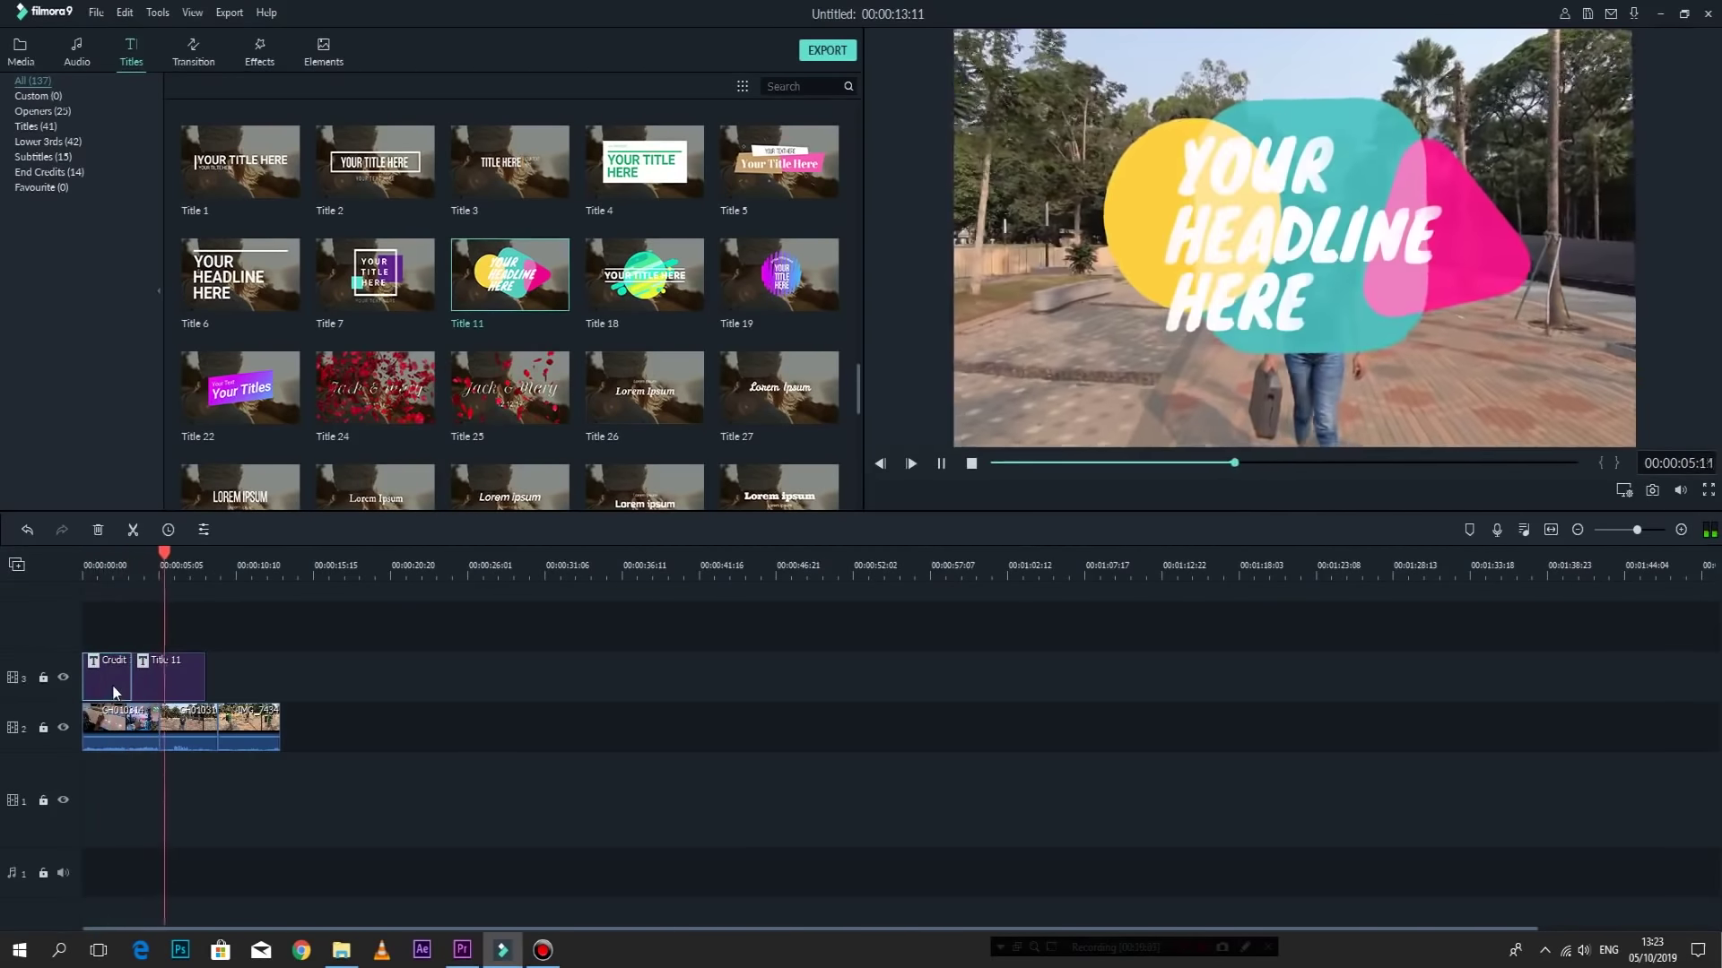
click(111, 685)
key(space)
Replace the first line of the Title 11 text, YOUR, with putraausa.
double_click(190, 687)
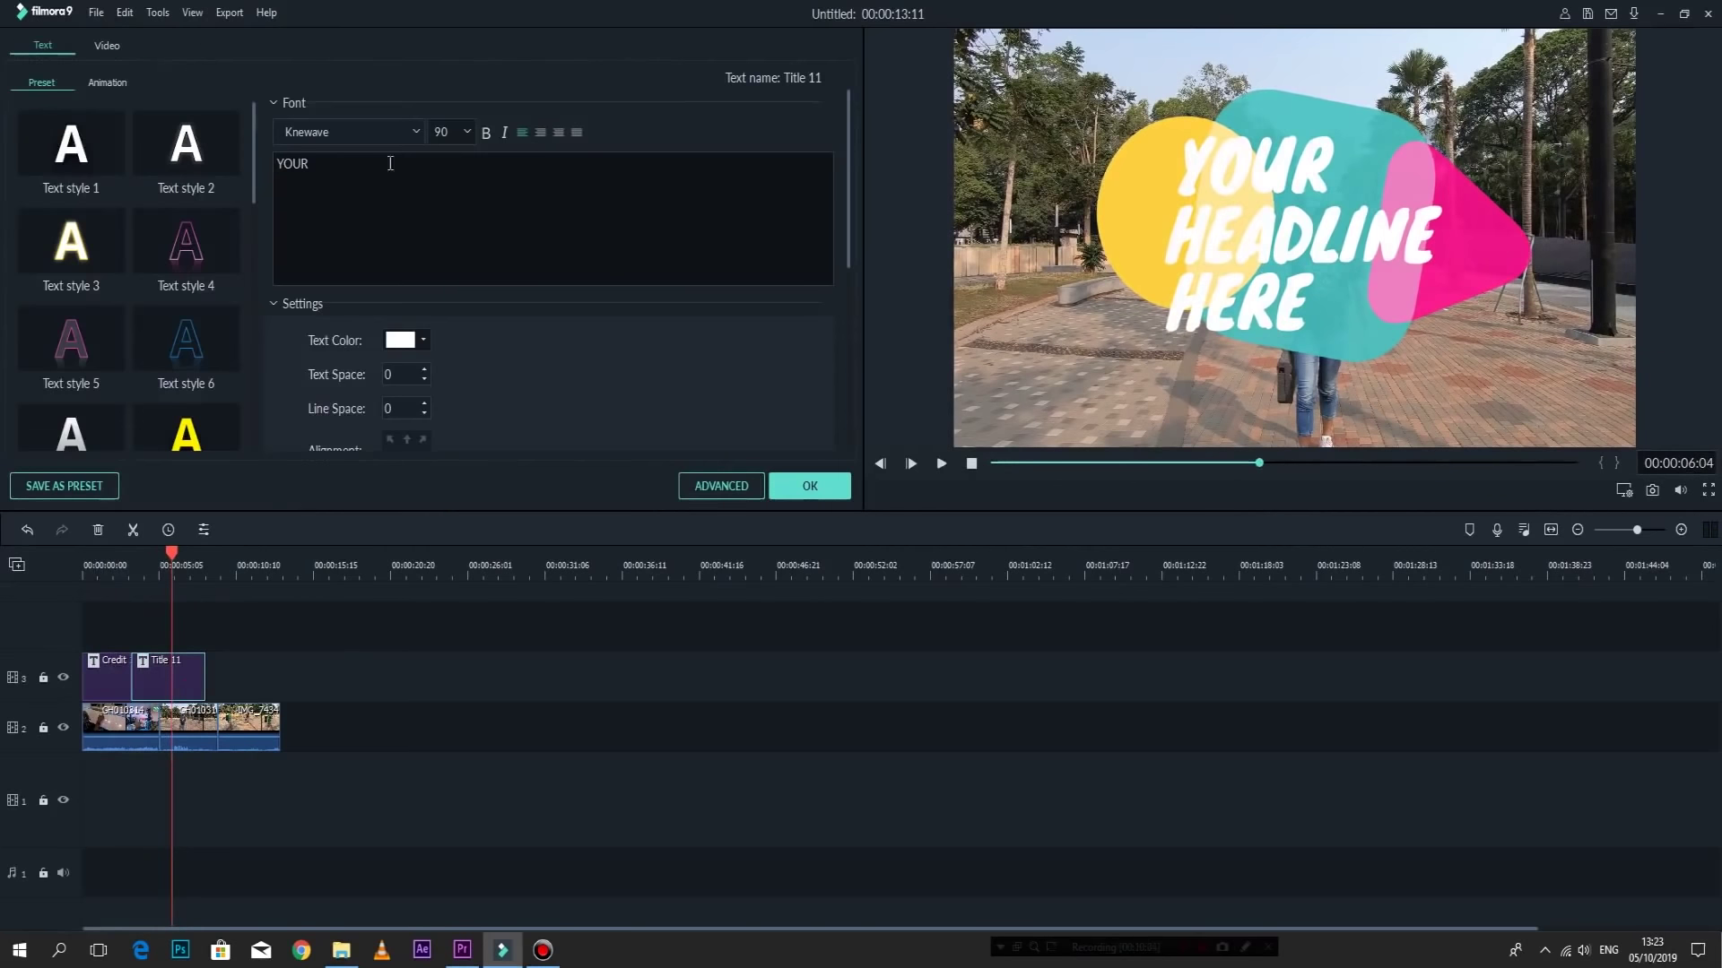
double_click(341, 168)
text(pu)
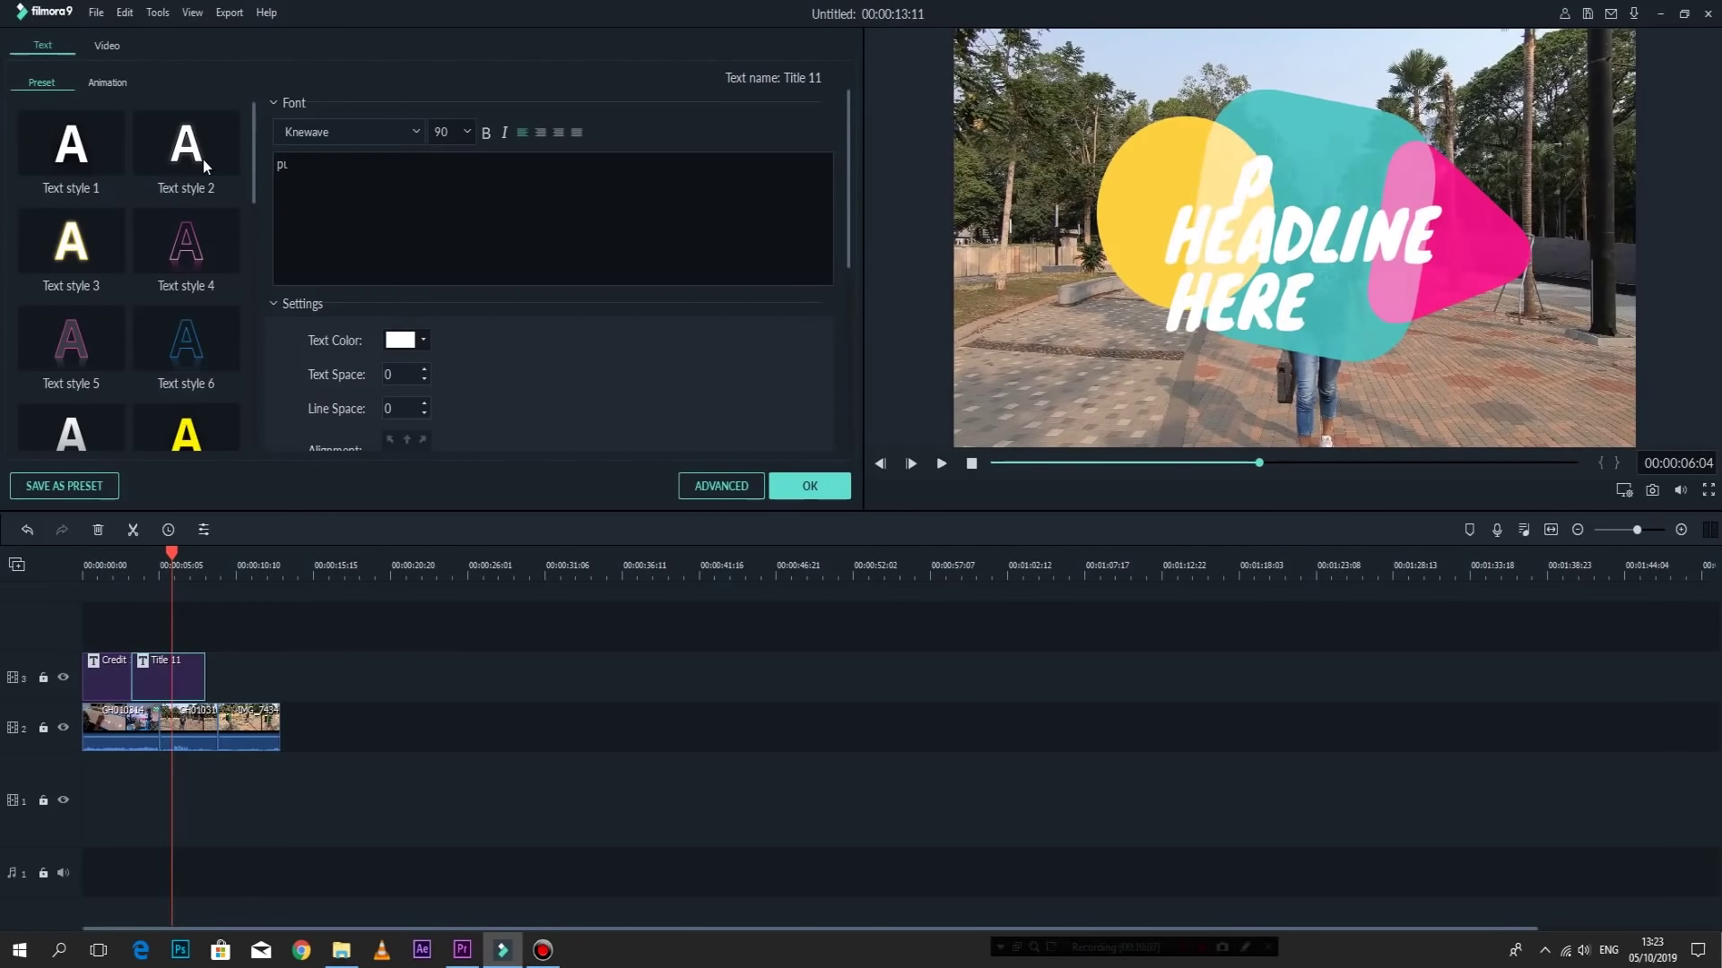
text(traausa)
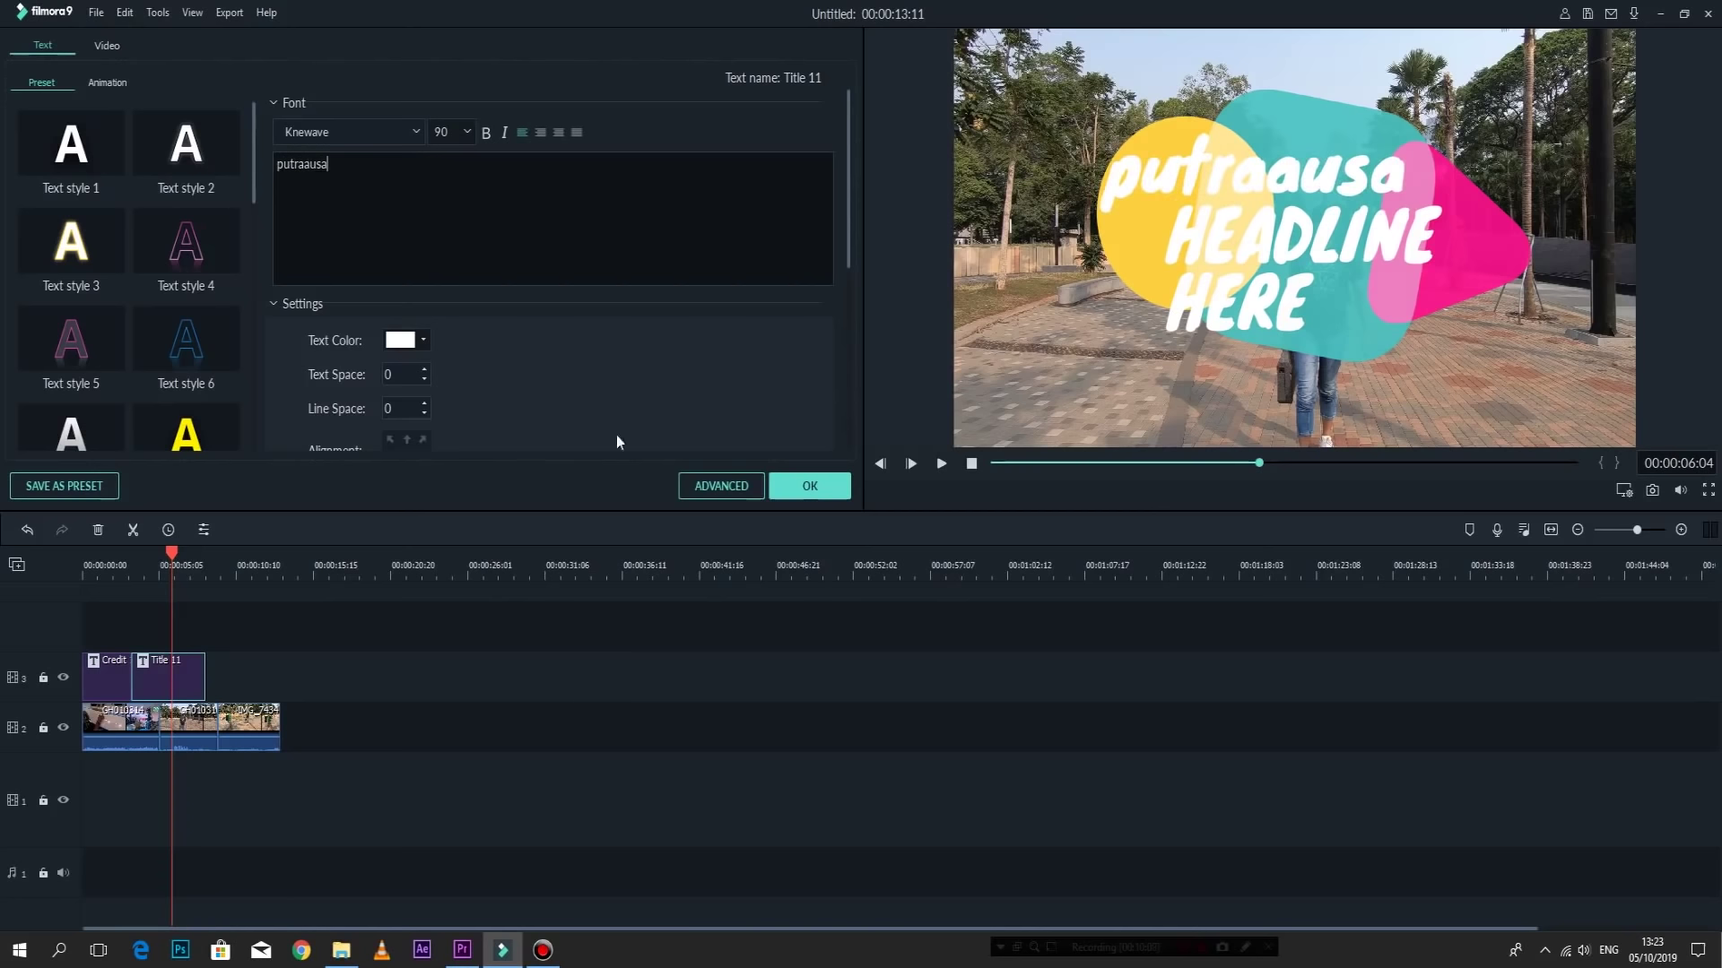
Change the text color of Title 11's first line to dark red and apply the title edits.
click(402, 341)
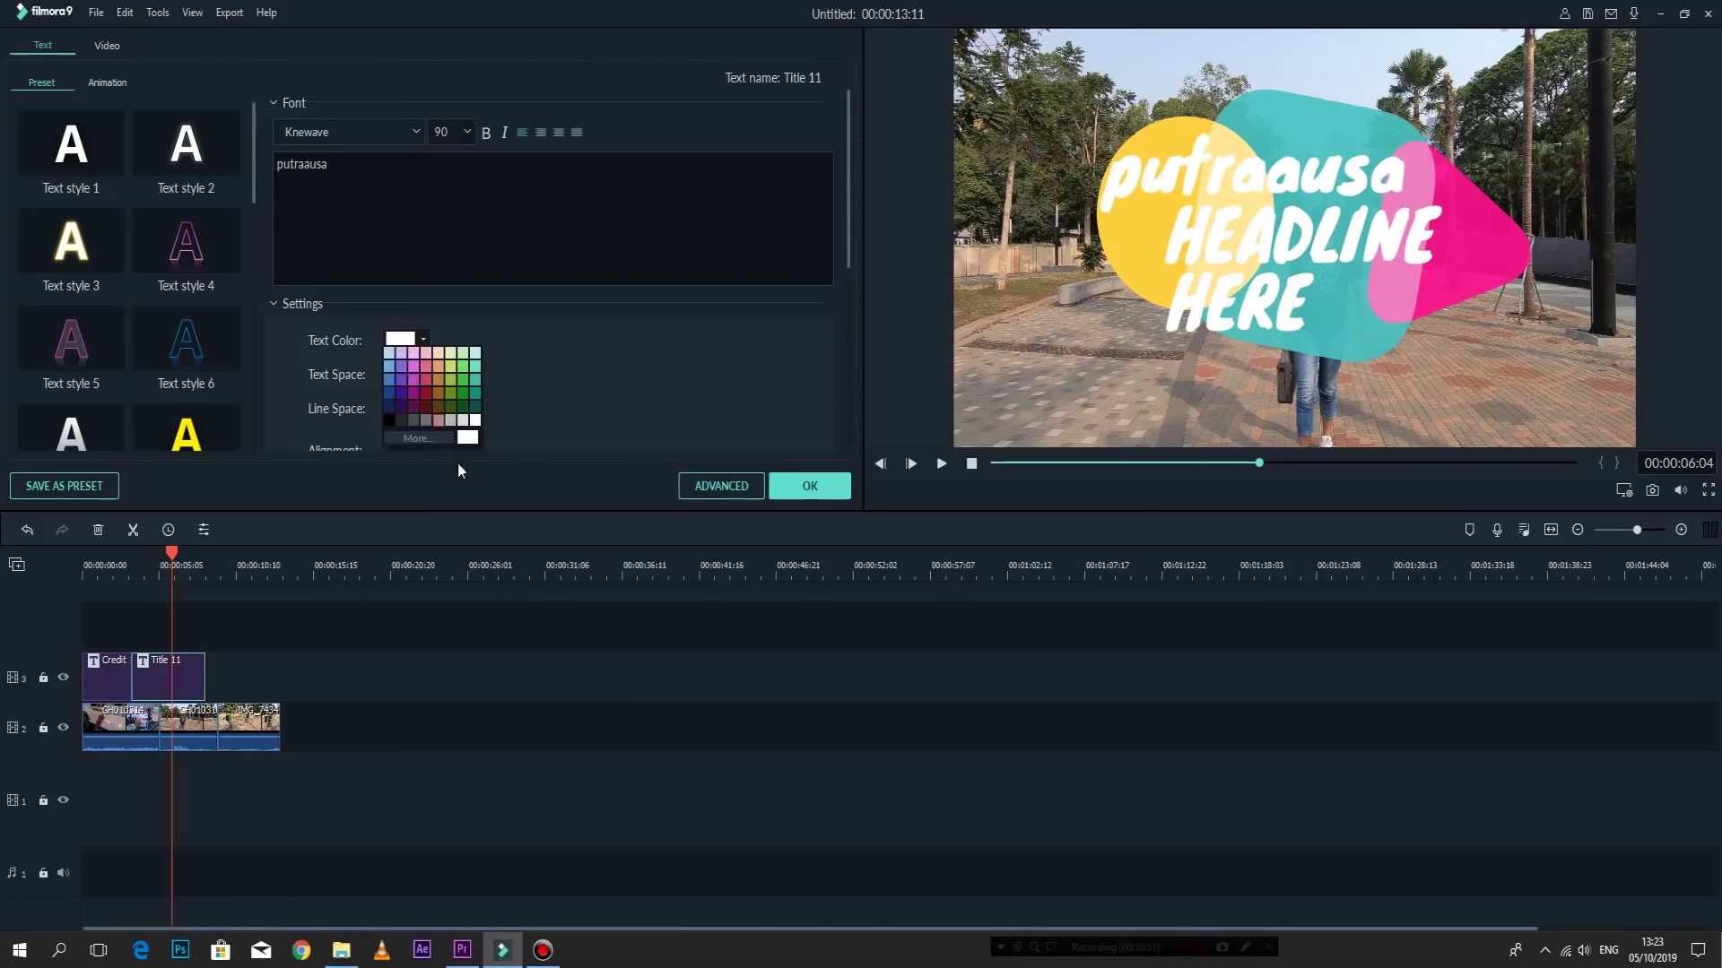
click(425, 394)
scroll(454, 404, down, 3)
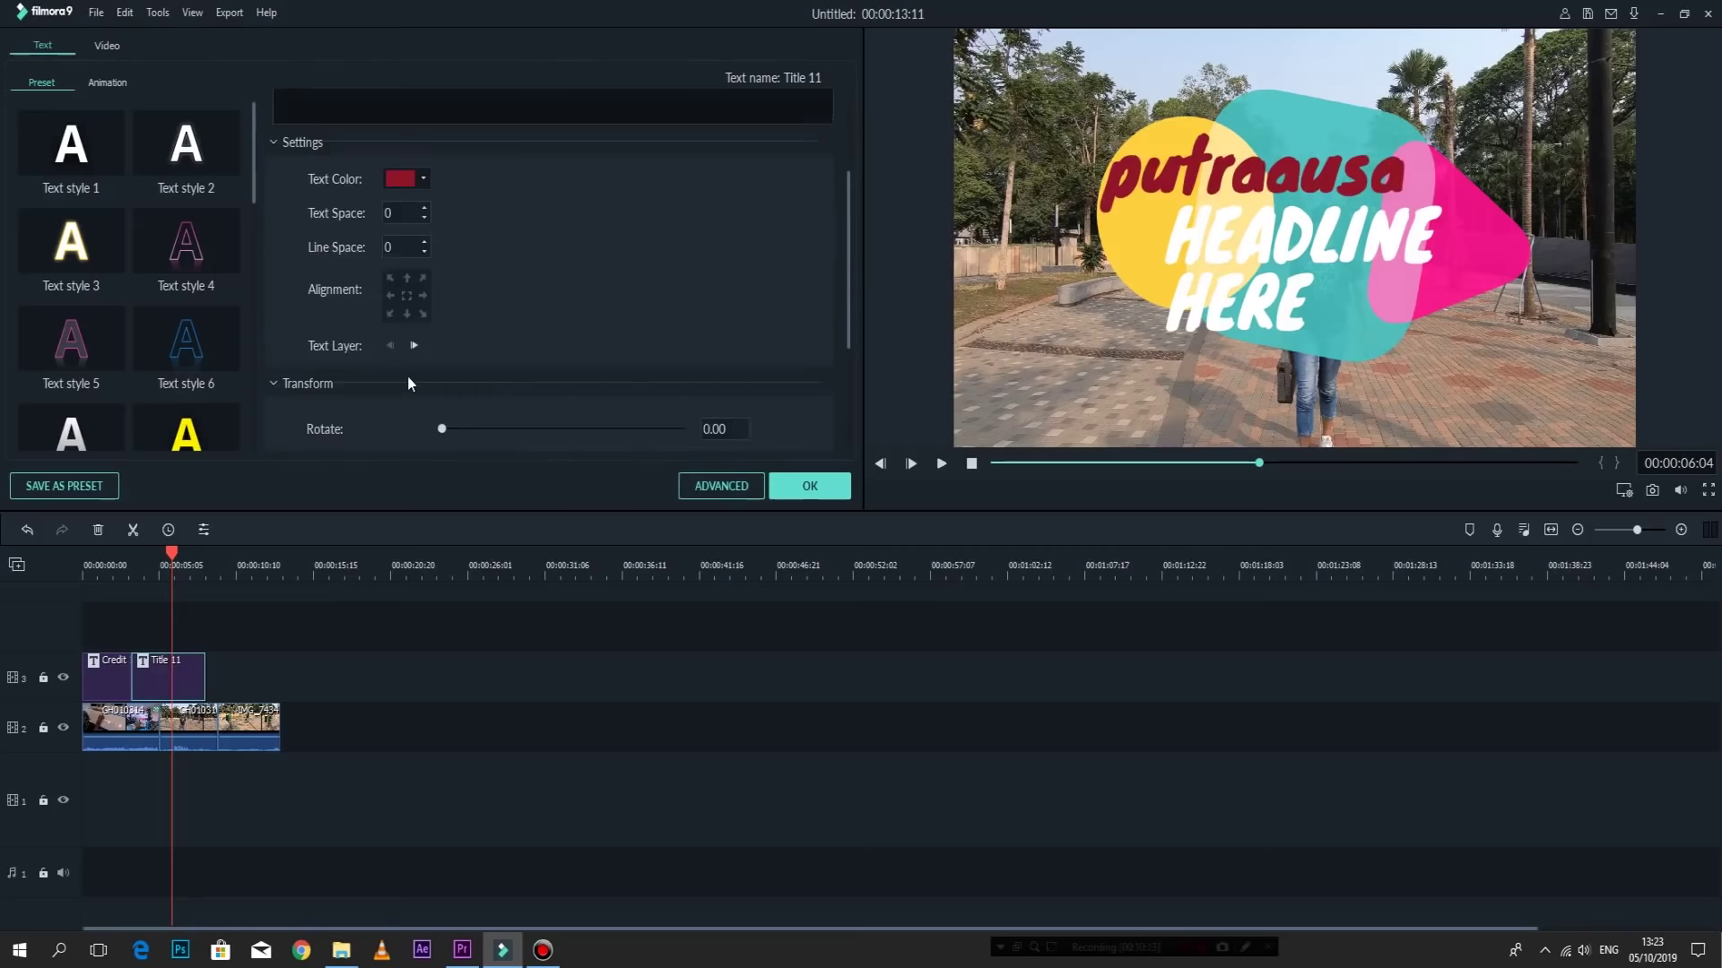
scroll(407, 383, up, 3)
click(823, 483)
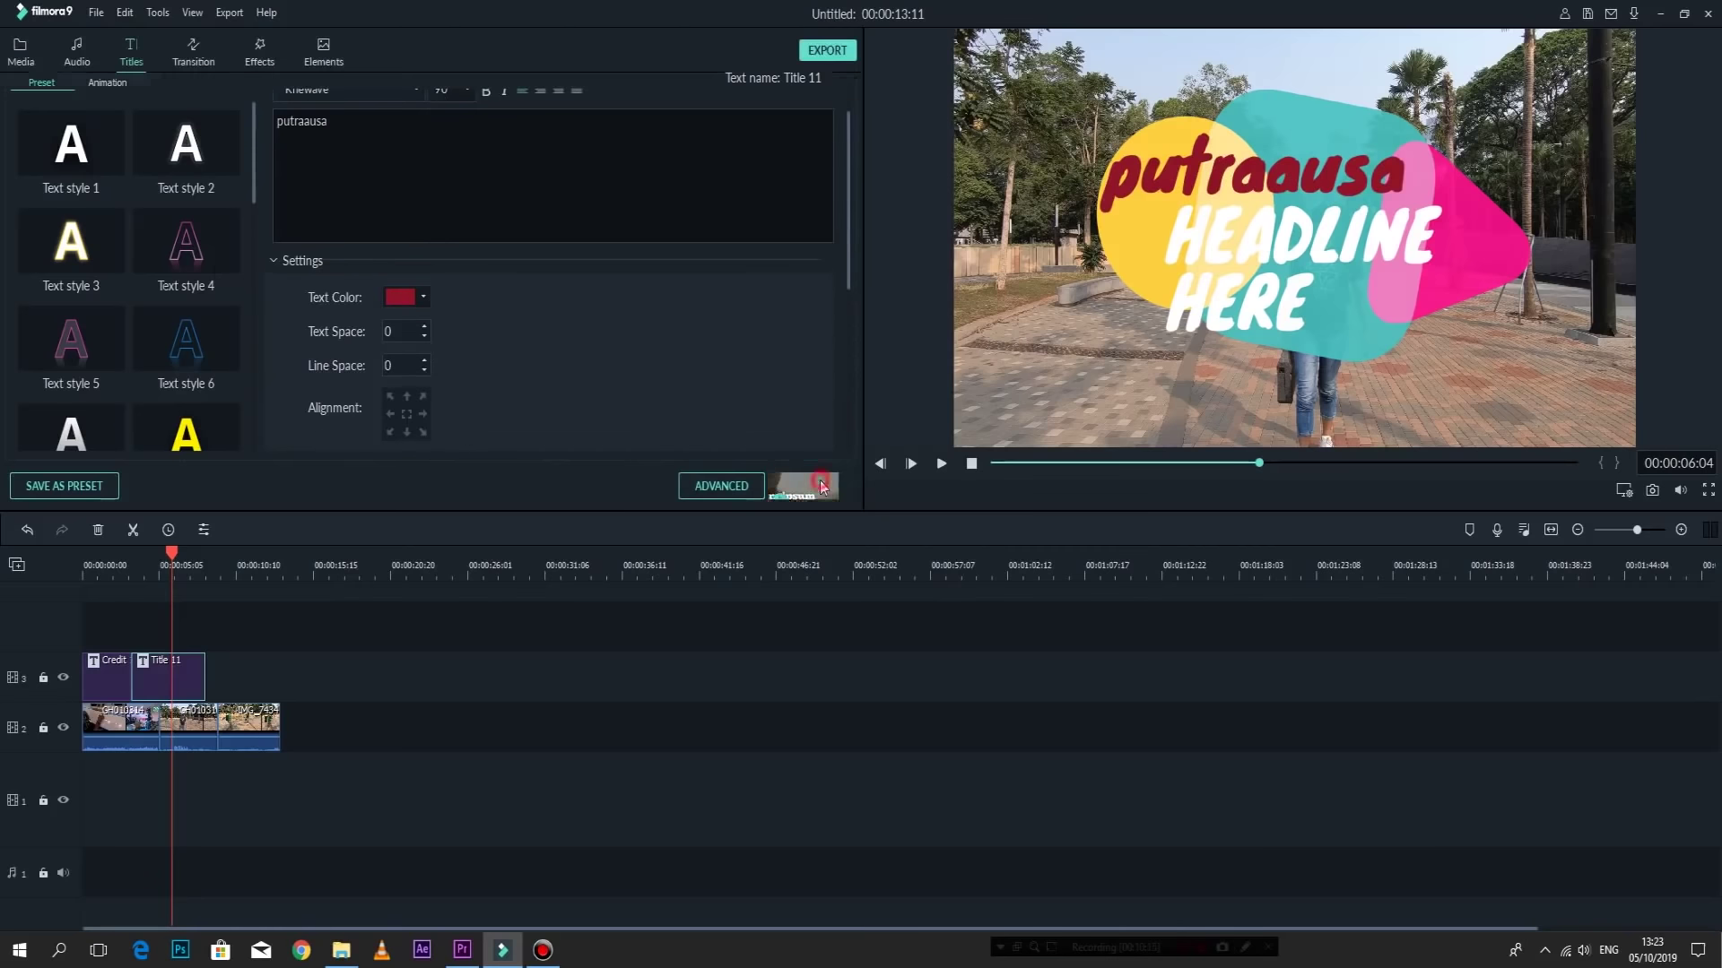
Play the sequence from the beginning to review the credit and the edited title.
click(84, 554)
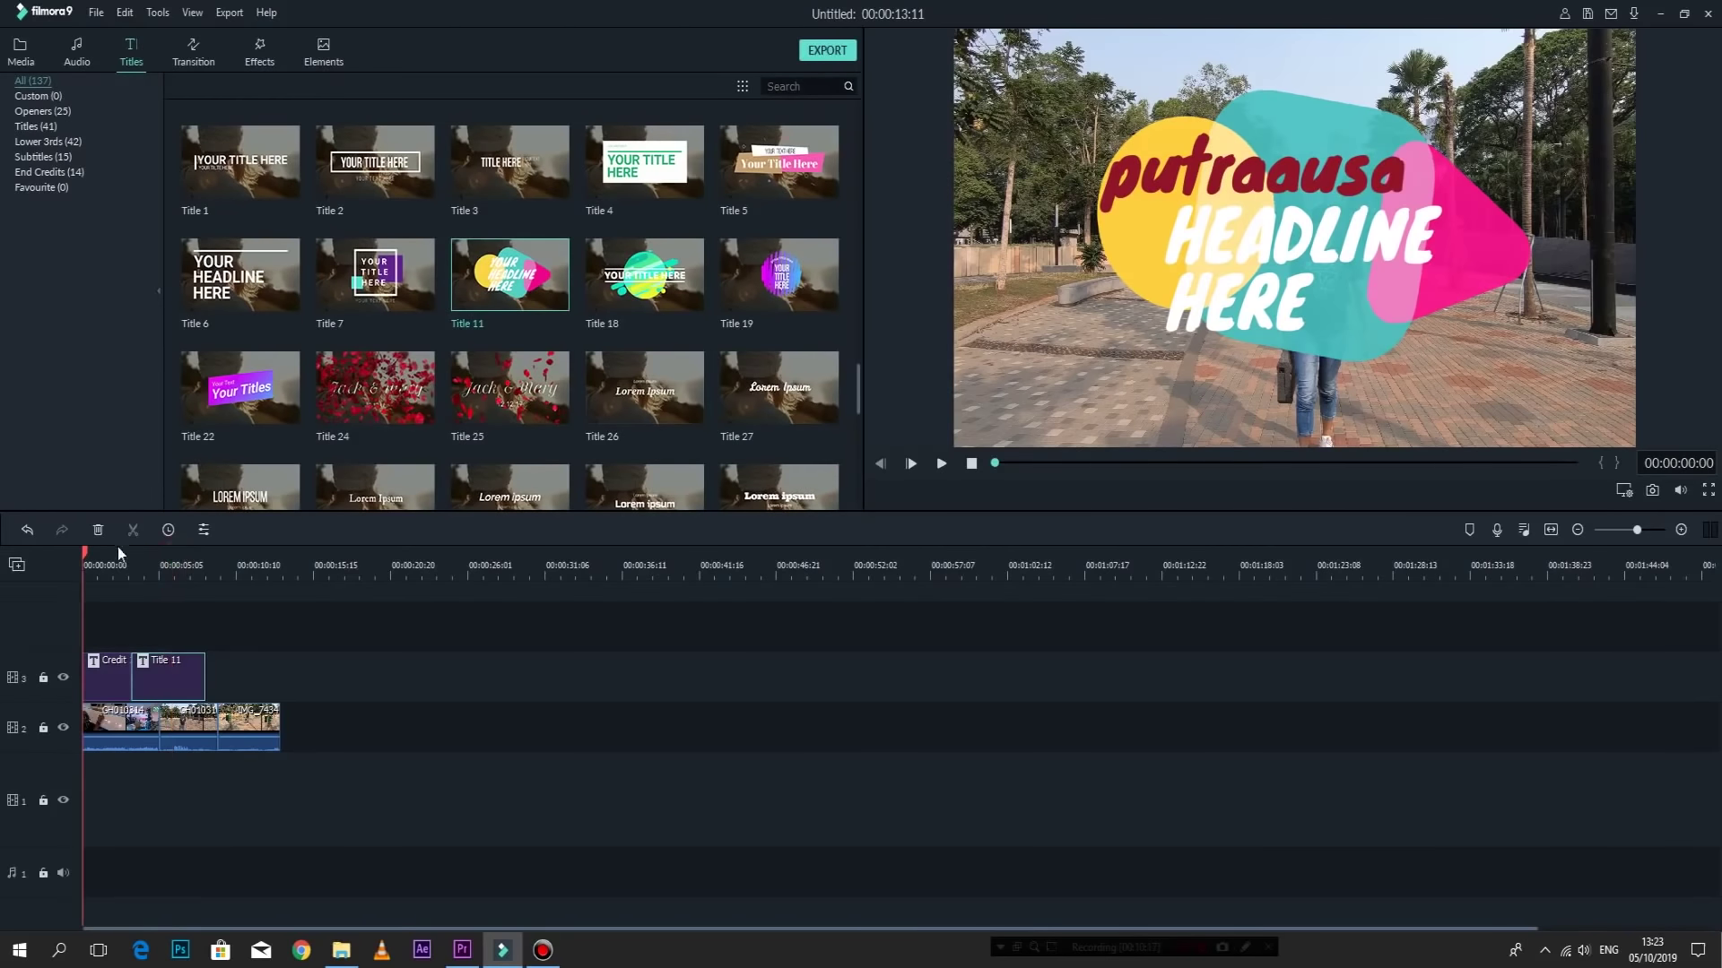
key(space)
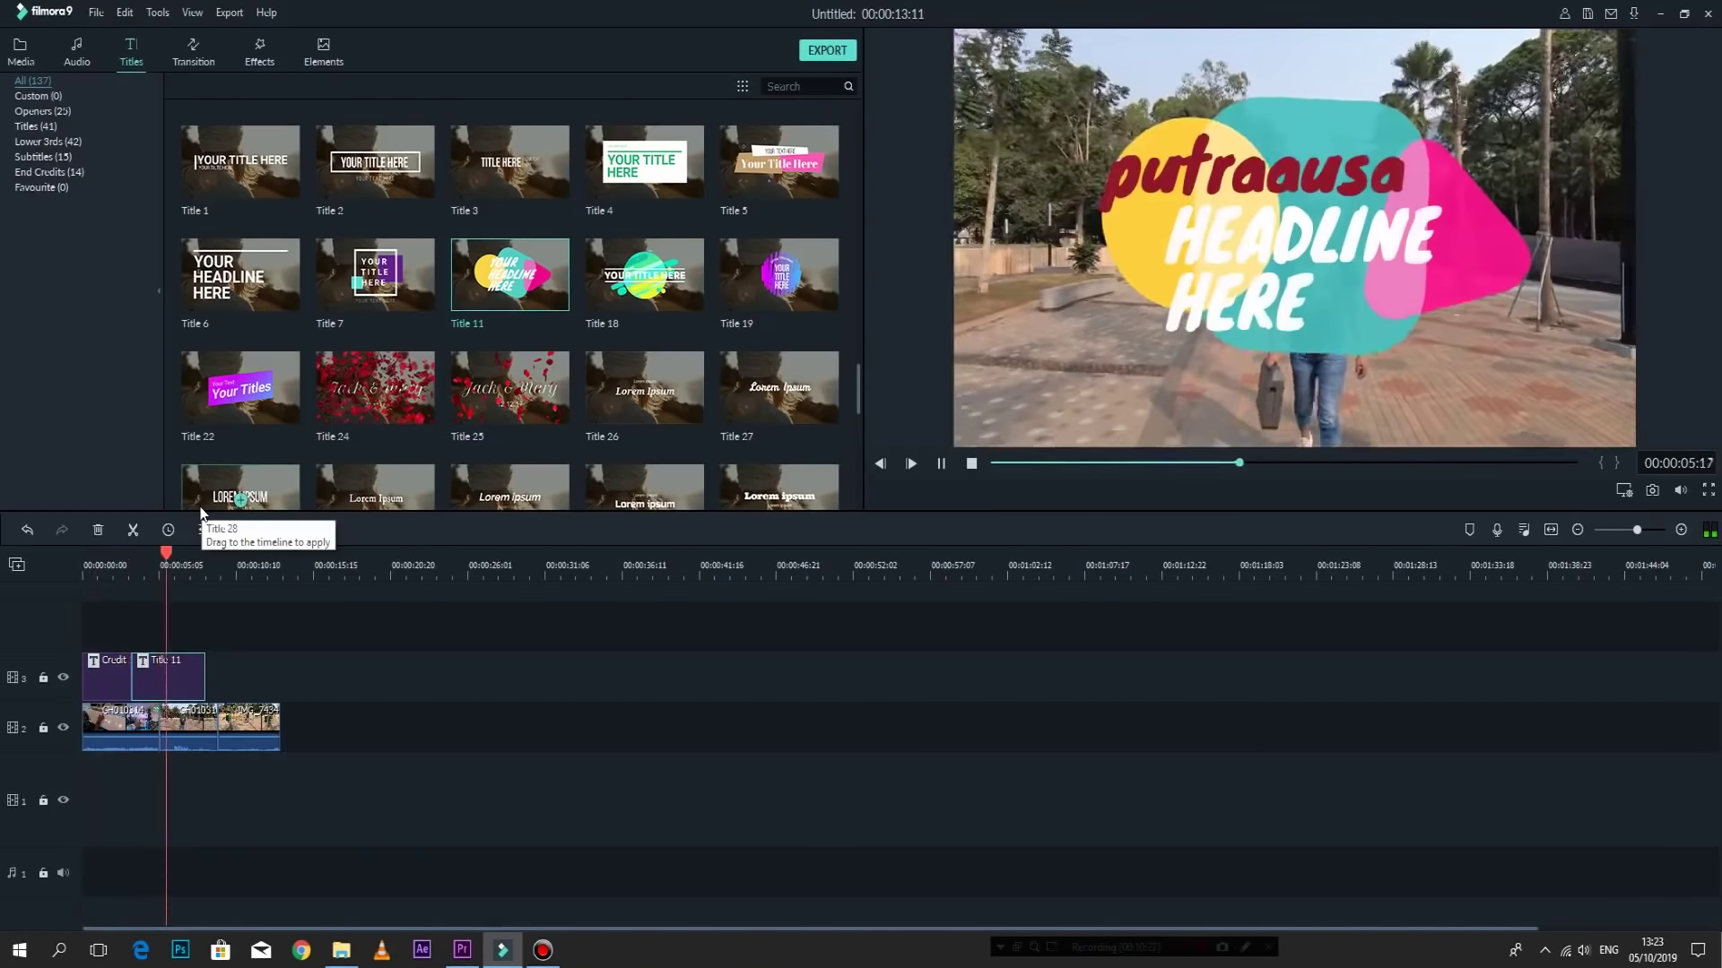
key(space)
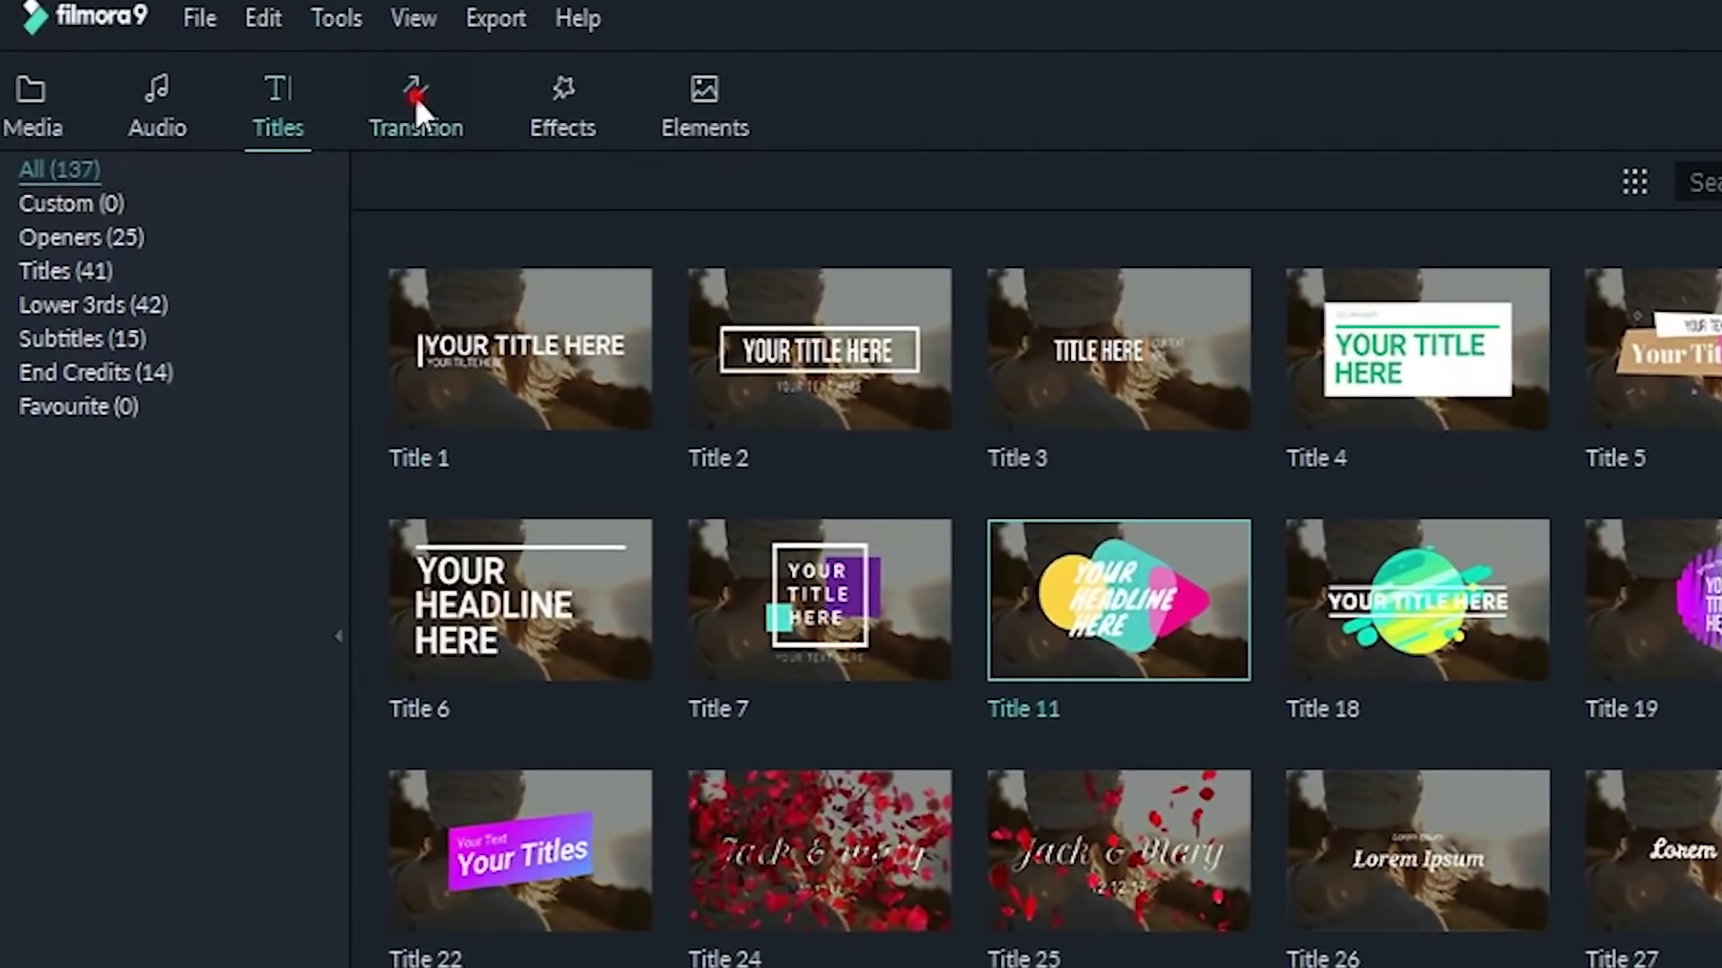
Browse the transition library and preview Round Zoom In, Roll Right Top and Roll Clockwise.
click(414, 95)
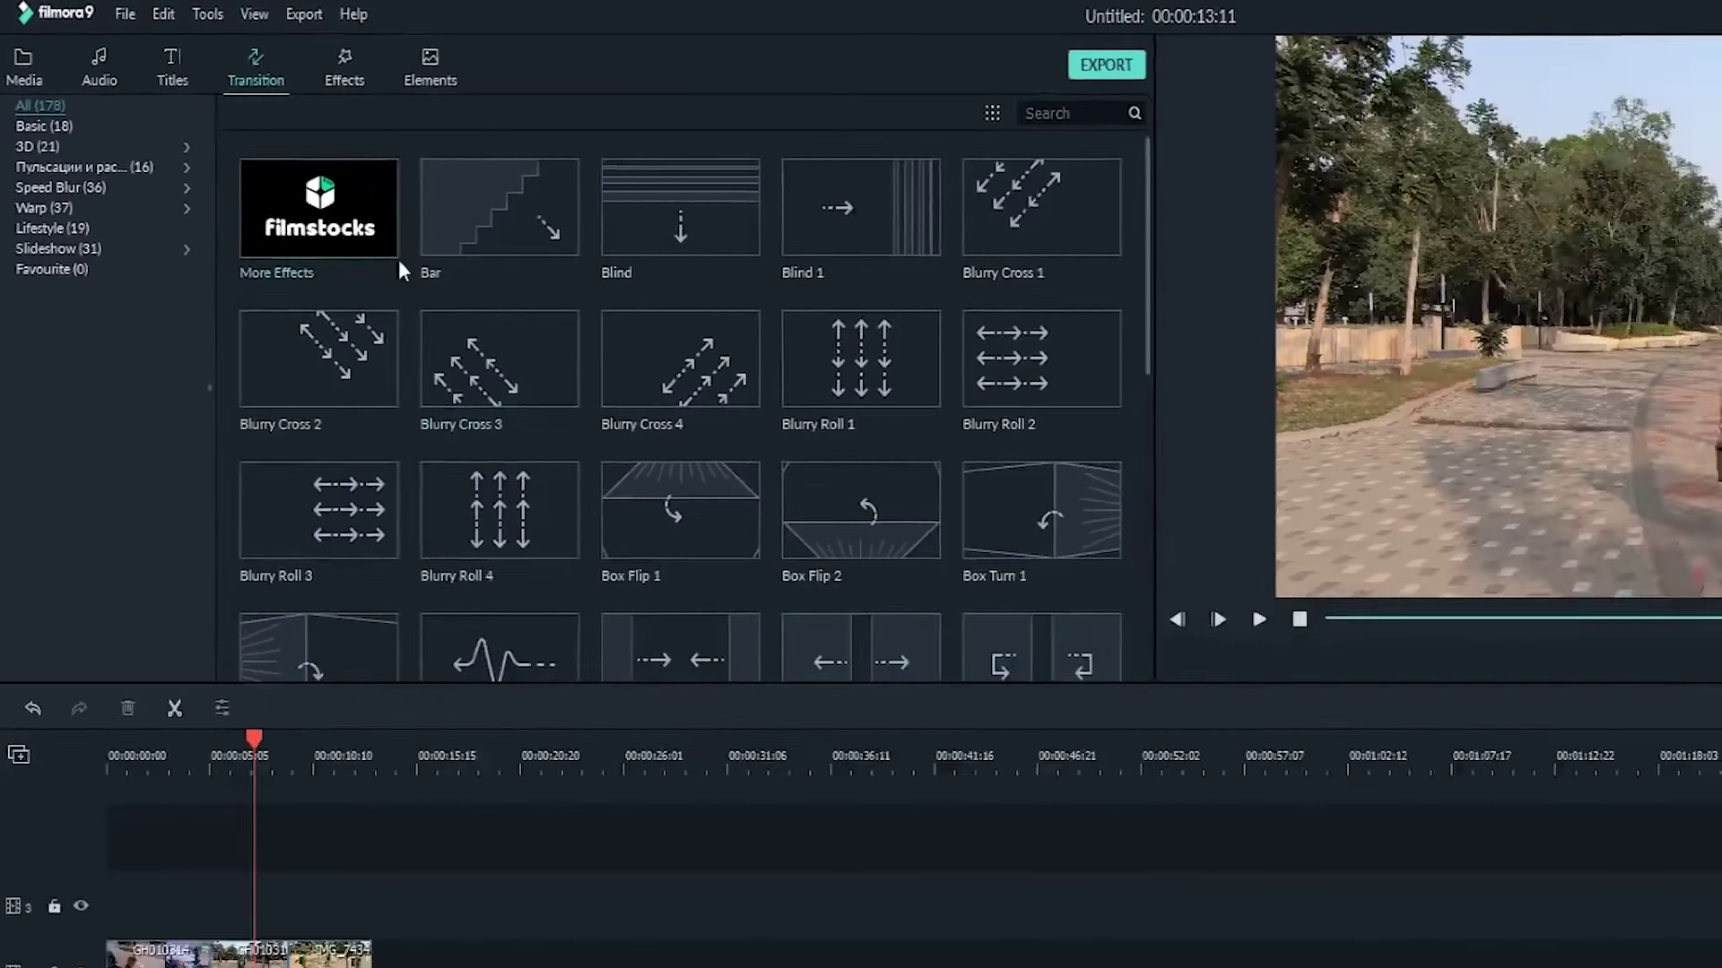
scroll(325, 260, down, 20)
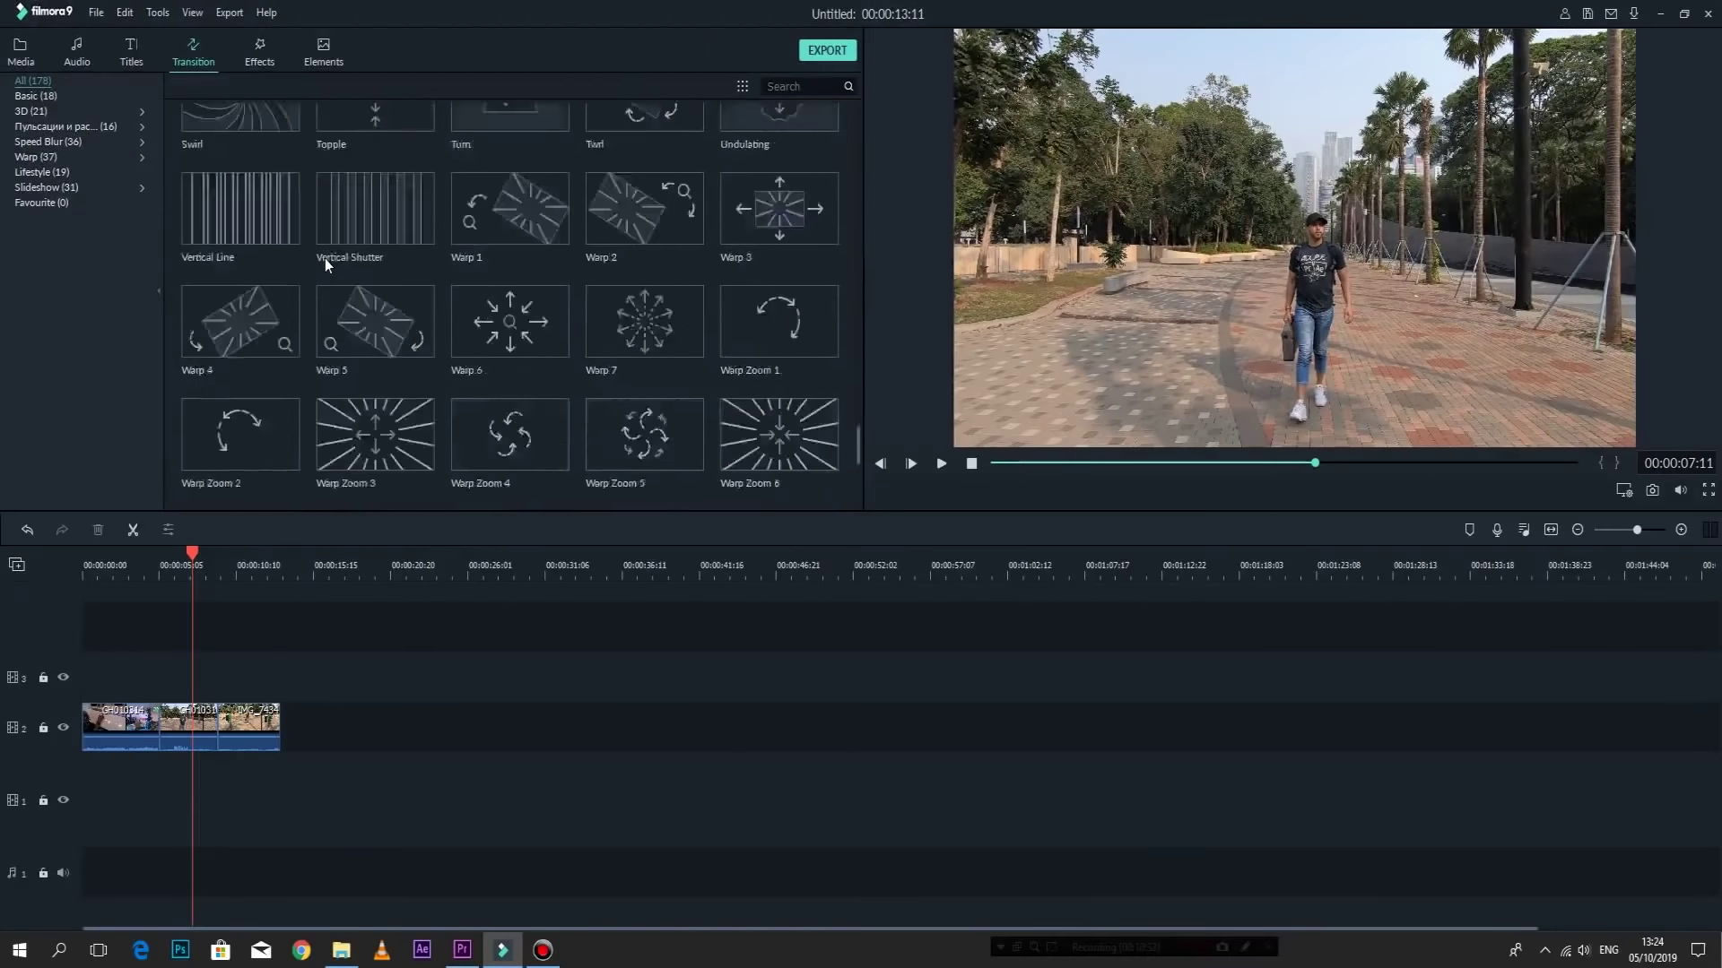
scroll(325, 260, up, 10)
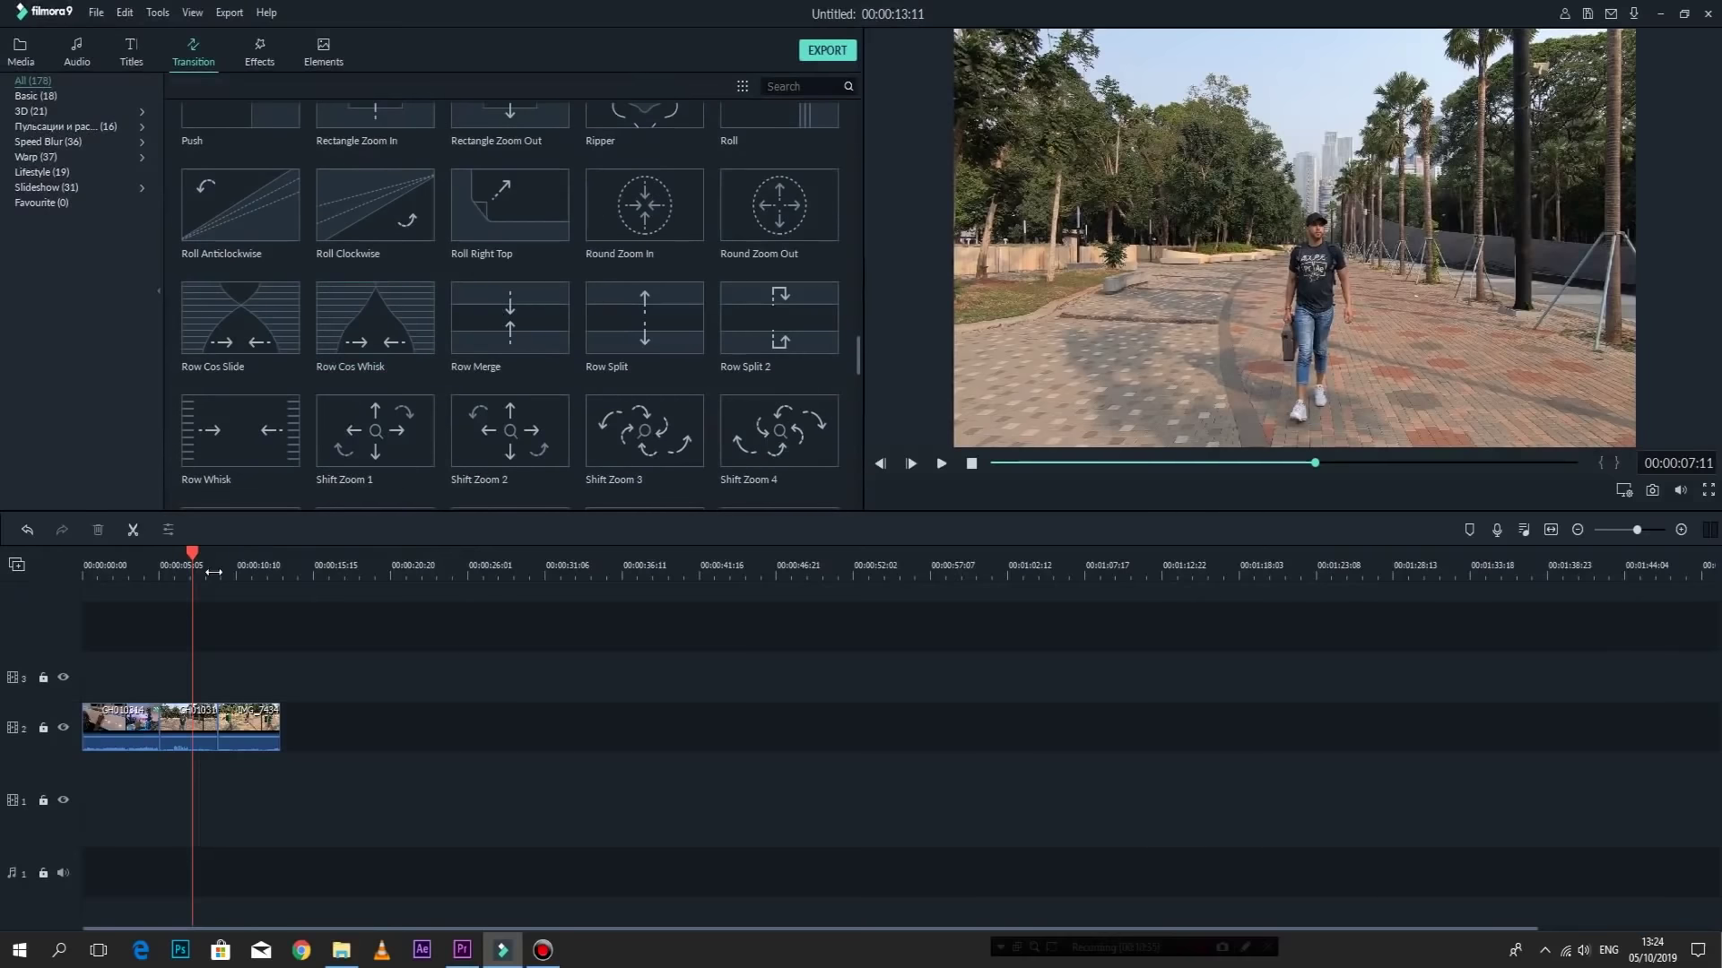
drag(272, 573, 243, 594)
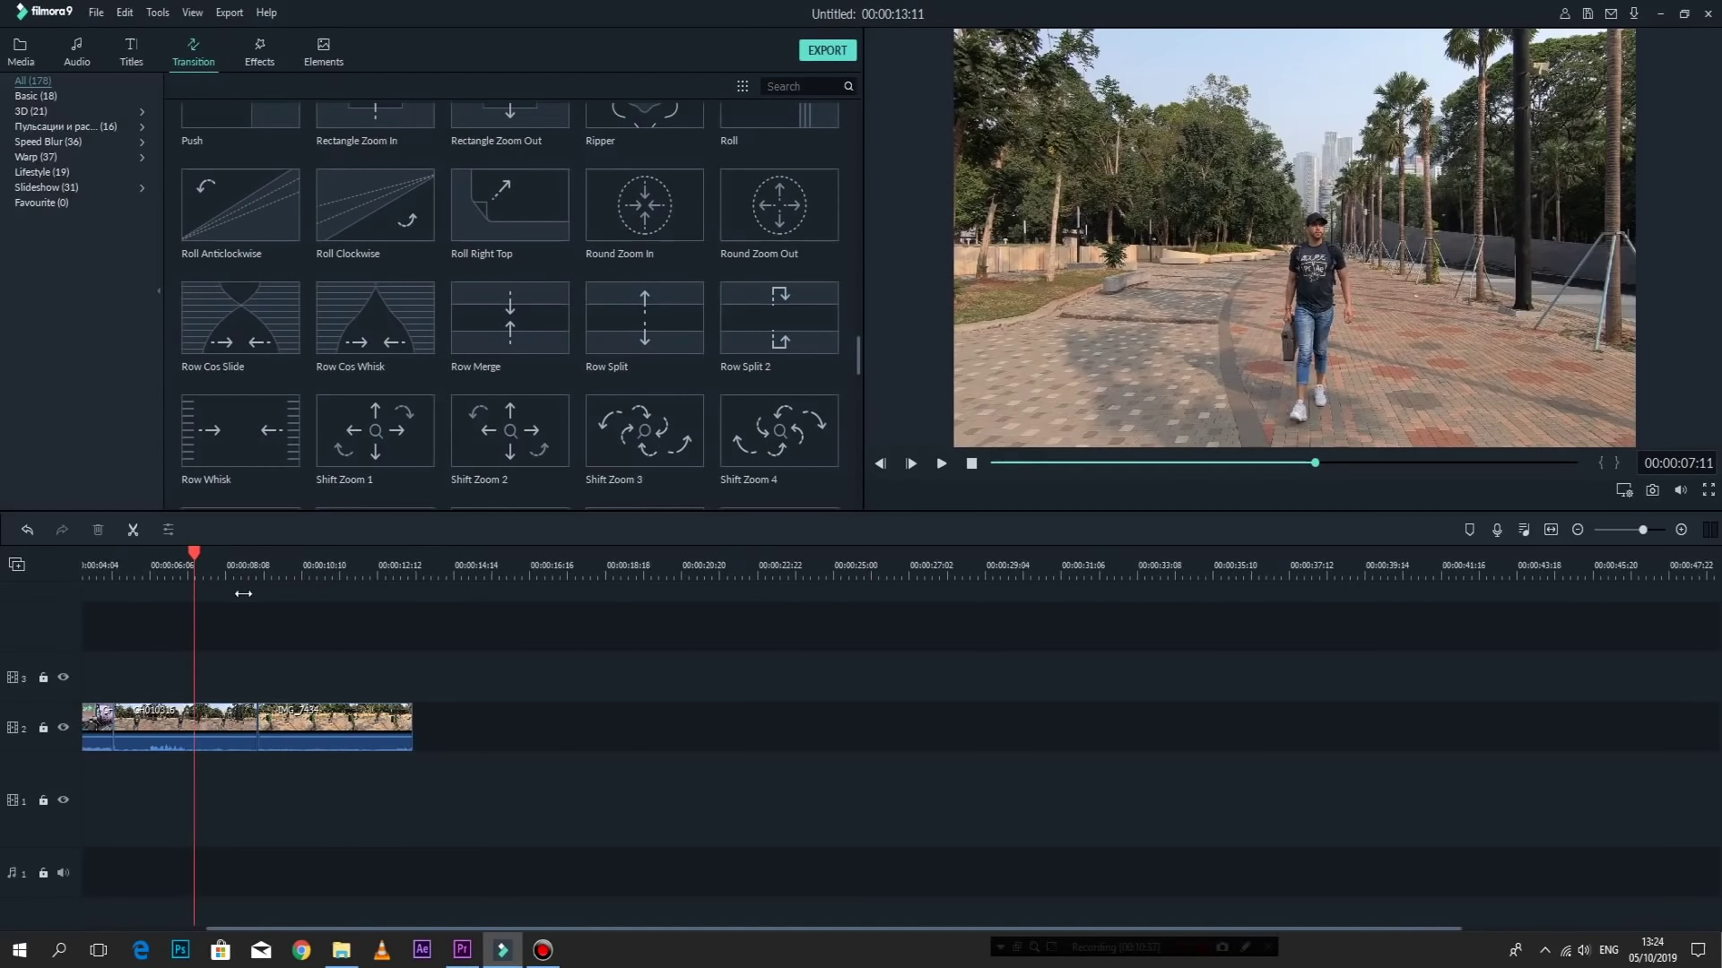
drag(260, 929, 137, 929)
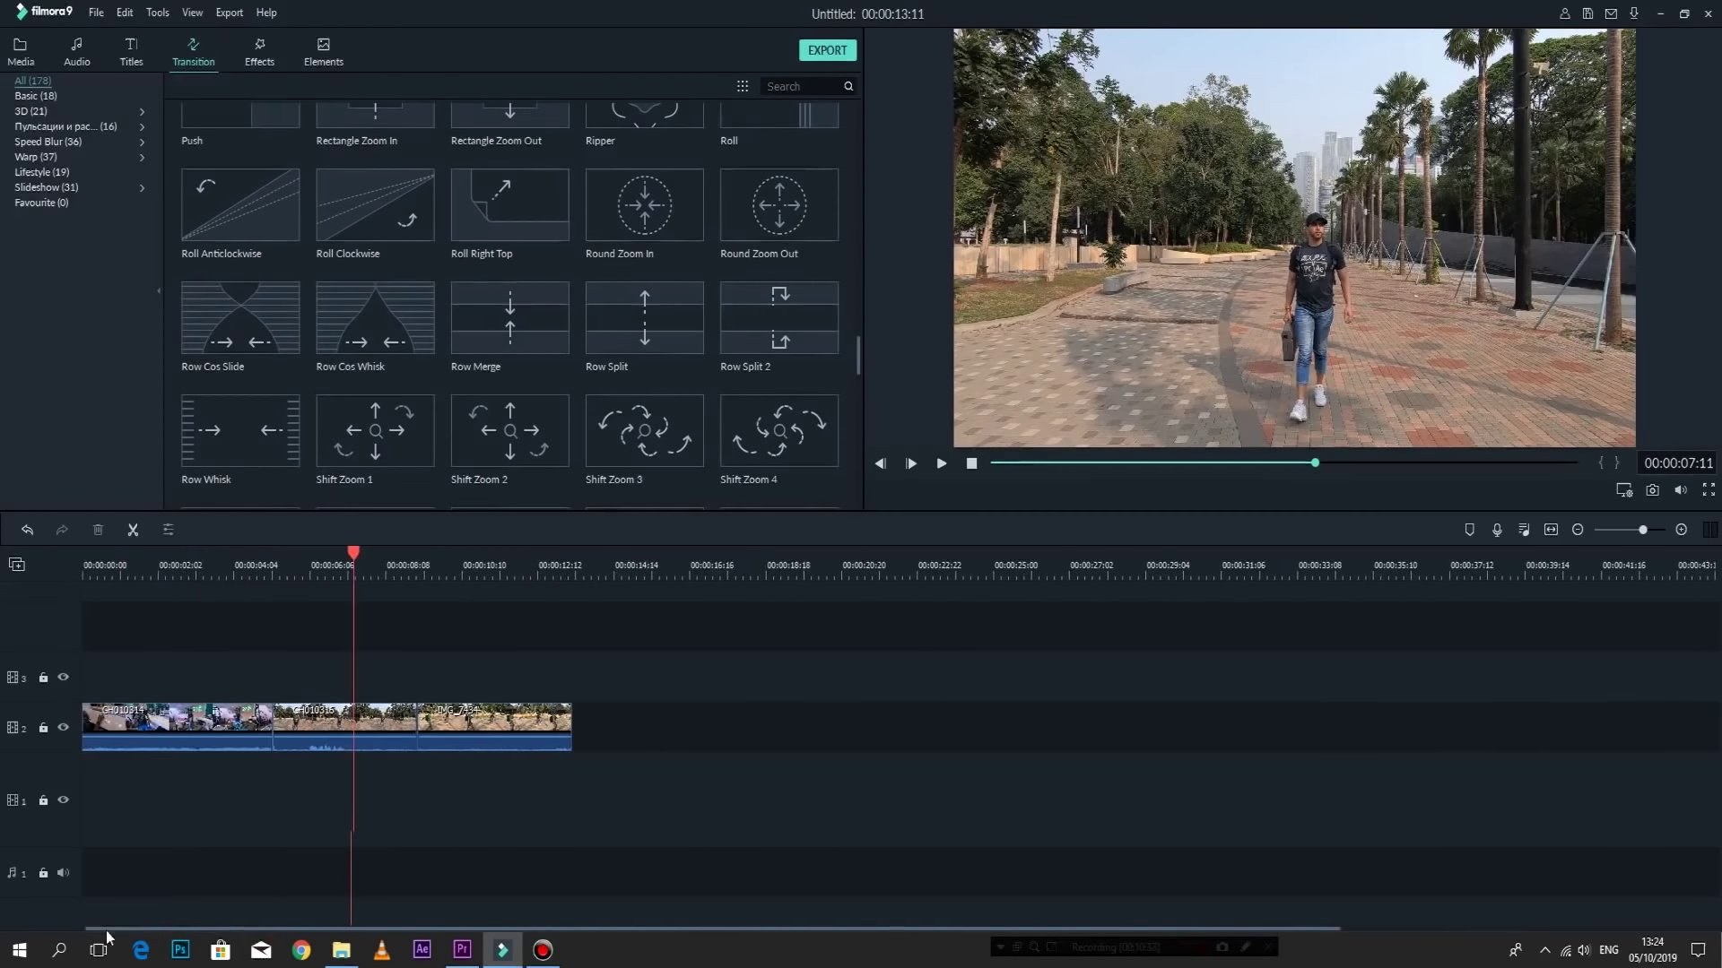
click(682, 220)
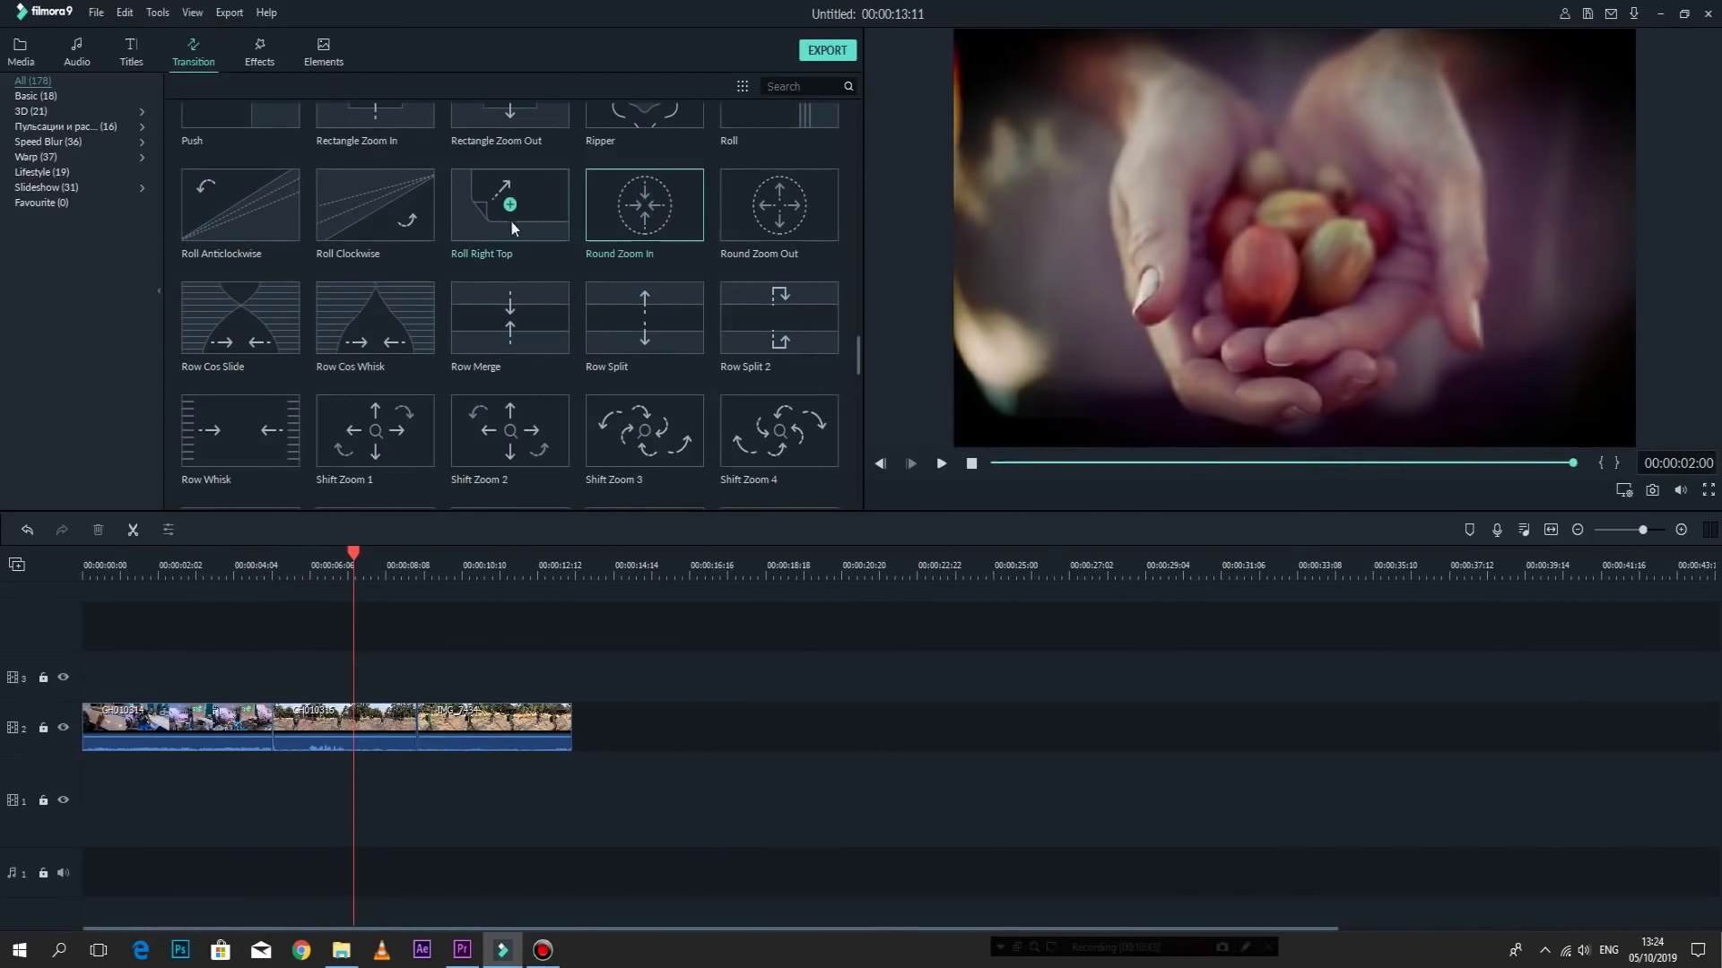
click(523, 220)
click(341, 228)
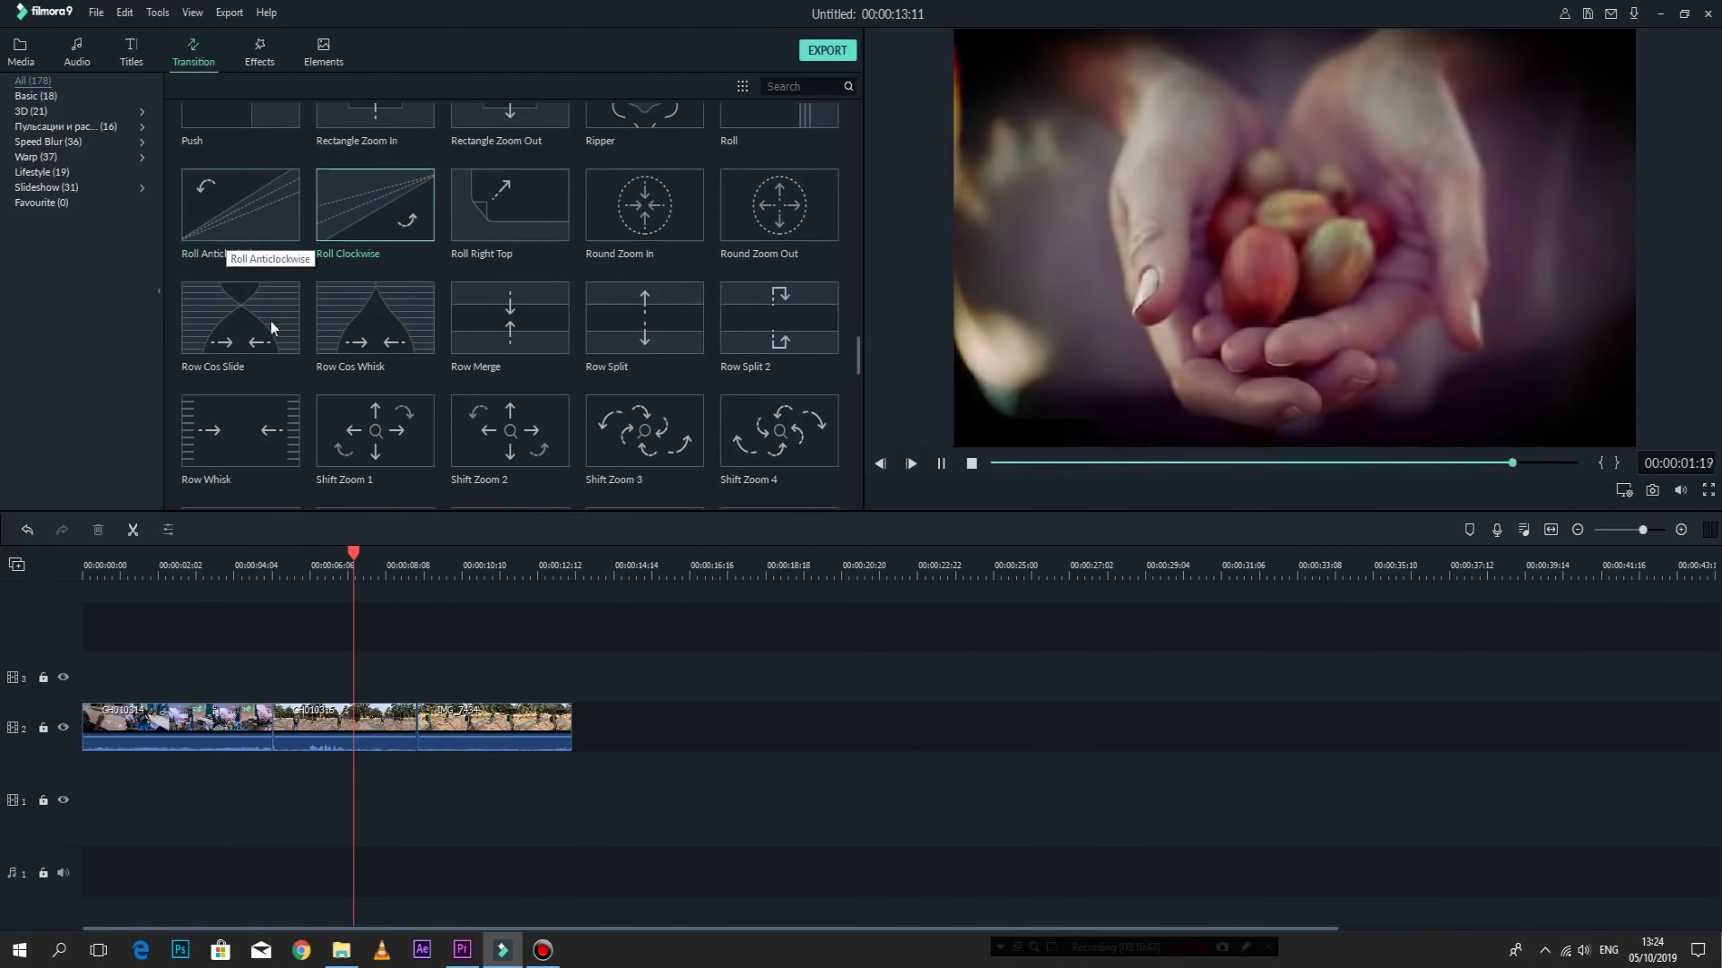
Preview the Row Cos Whisk transition and place it on the cut between the first and second clips.
click(365, 321)
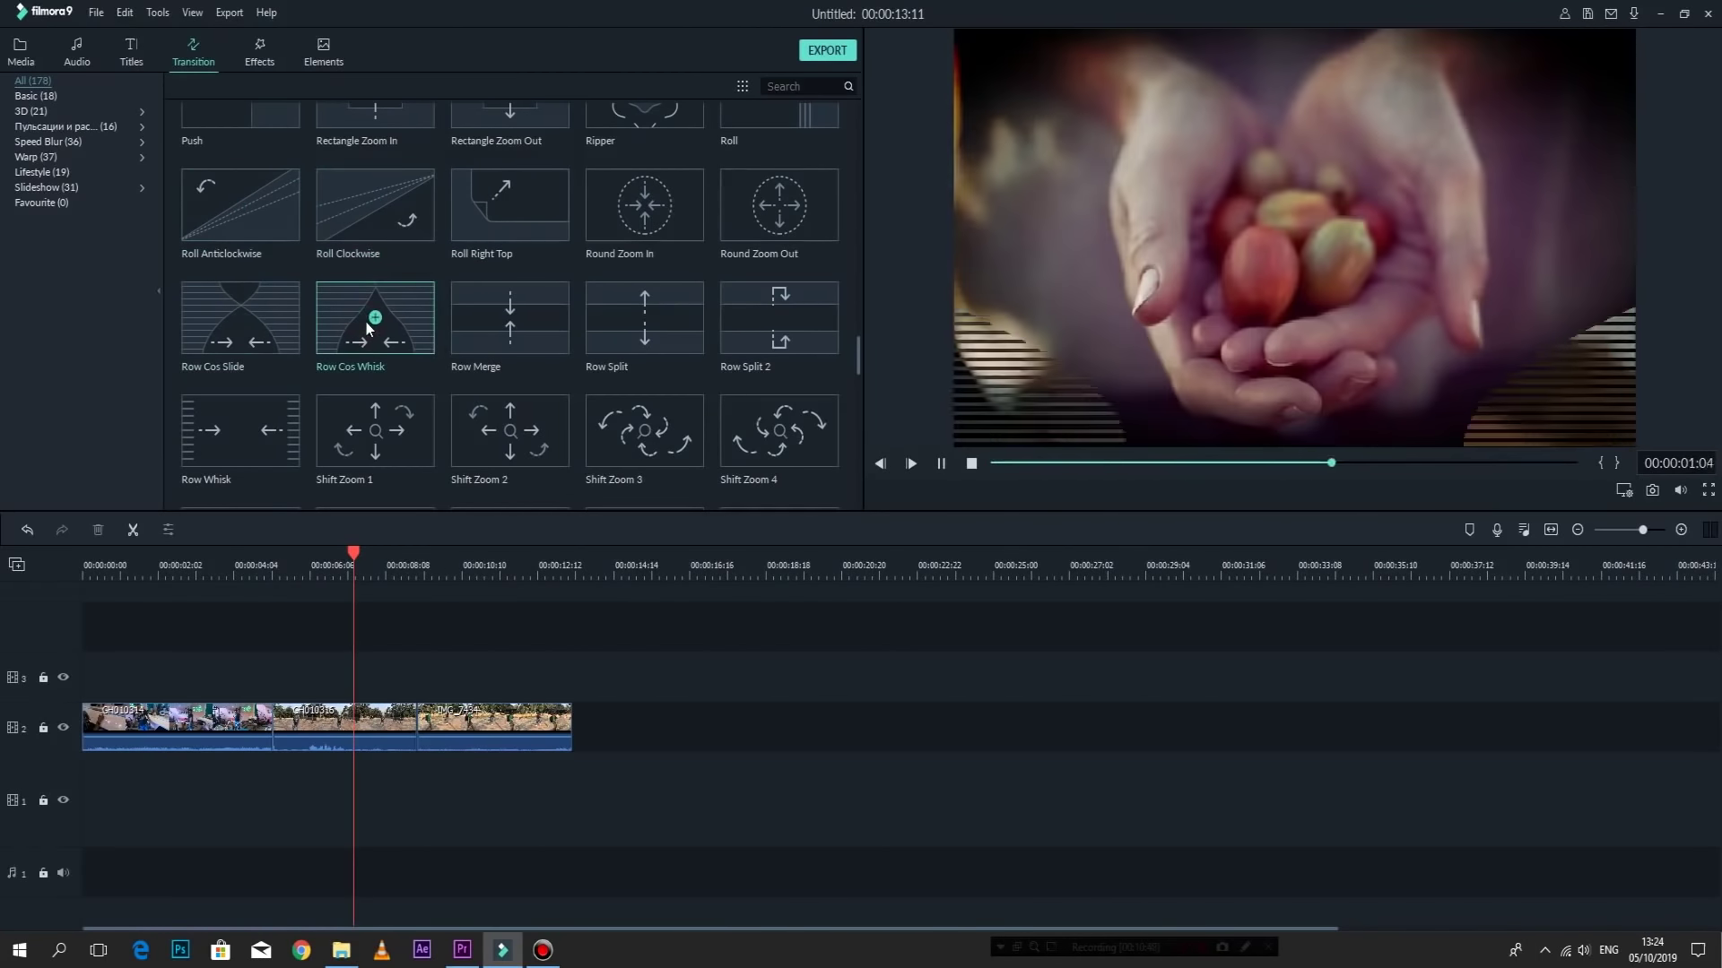
drag(362, 310, 165, 730)
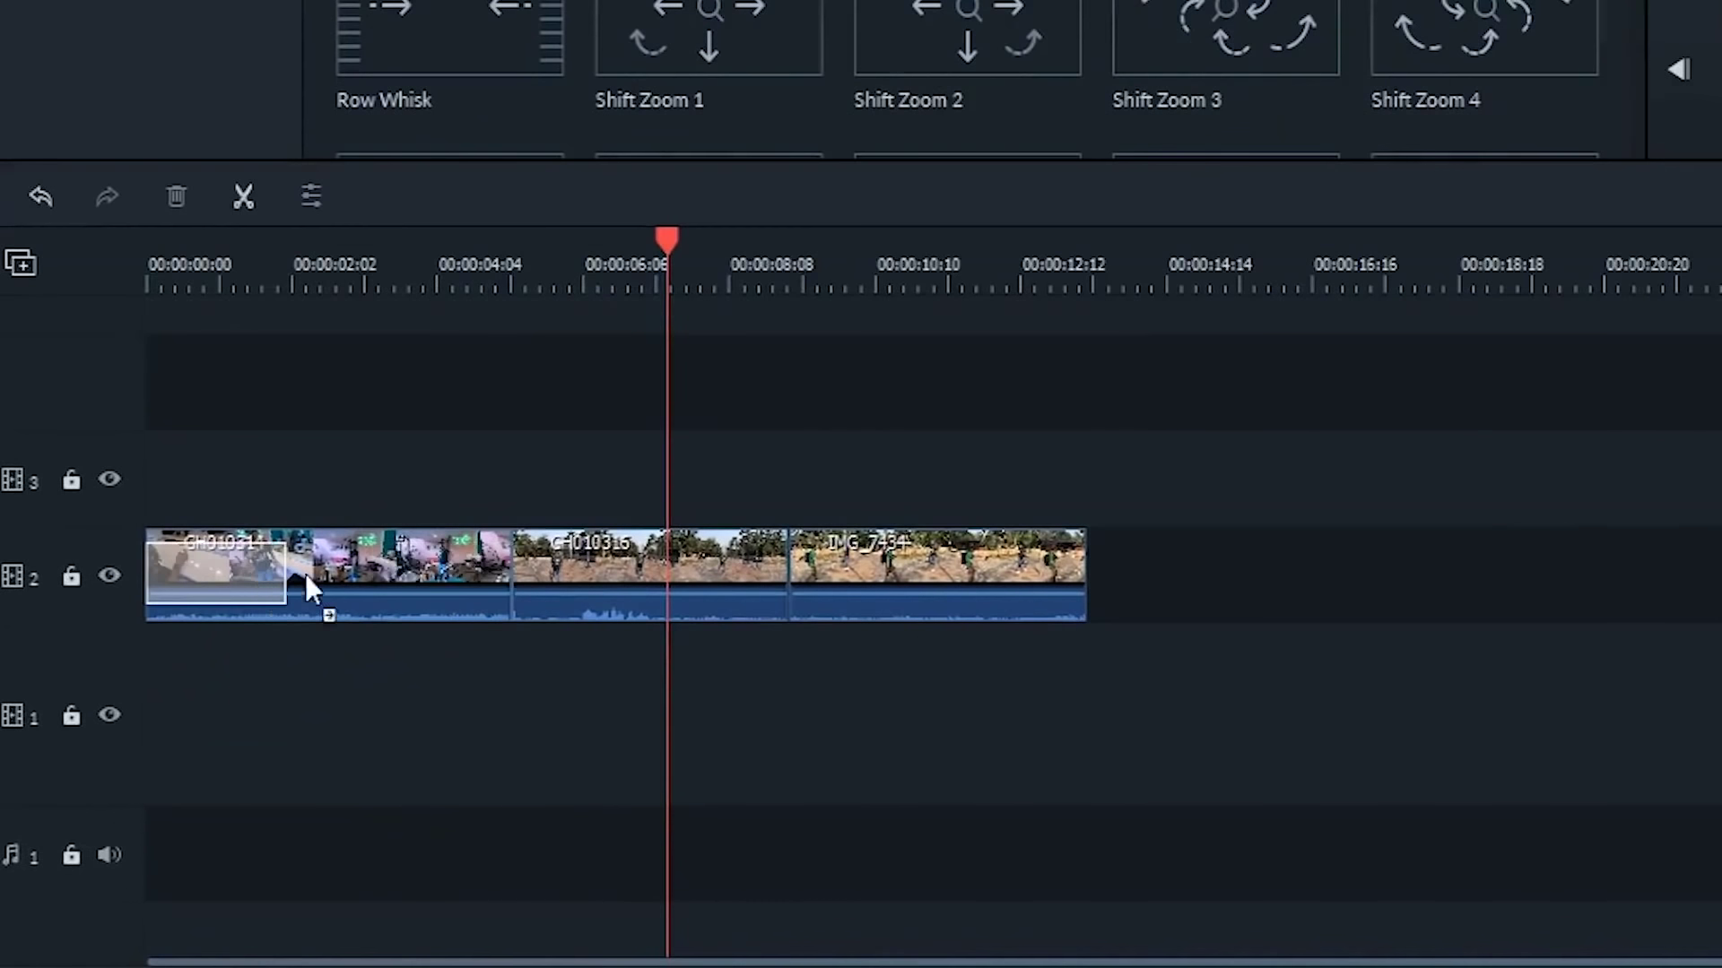
drag(305, 576, 515, 589)
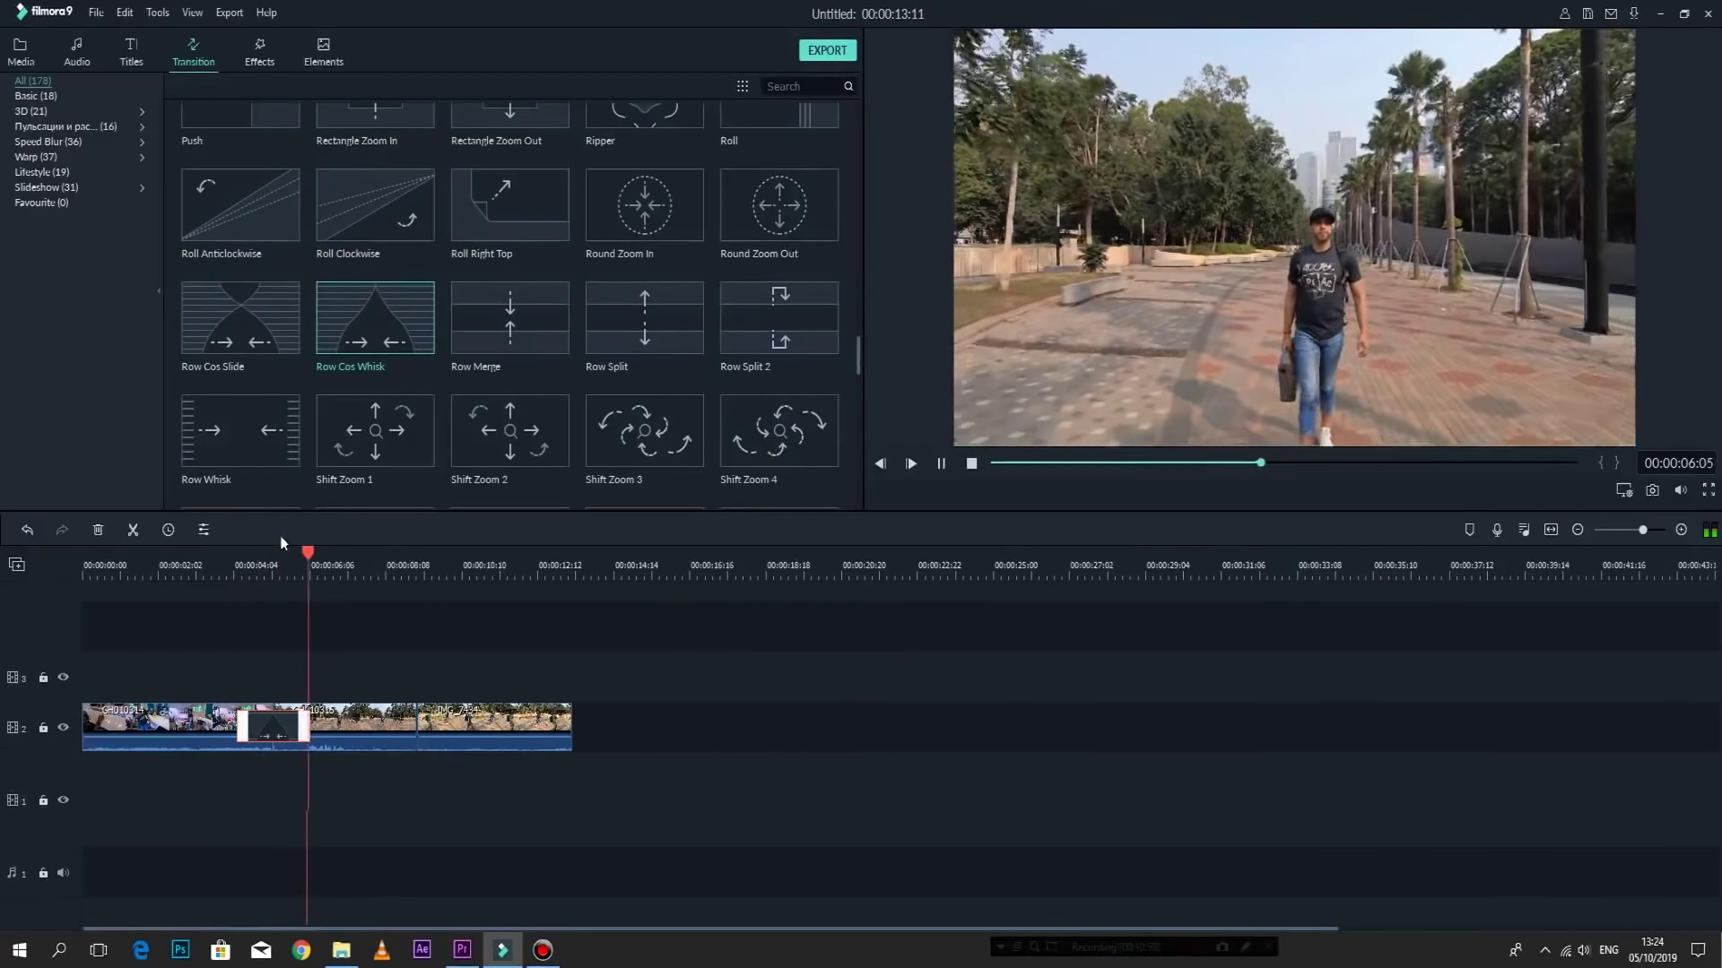
Preview the Shift Zoom 3 transition, place it on the cut between the second and third clips, and play it back.
mouse_move(498, 728)
mouse_down()
mouse_move(547, 723)
mouse_move(515, 728)
mouse_move(529, 729)
mouse_up()
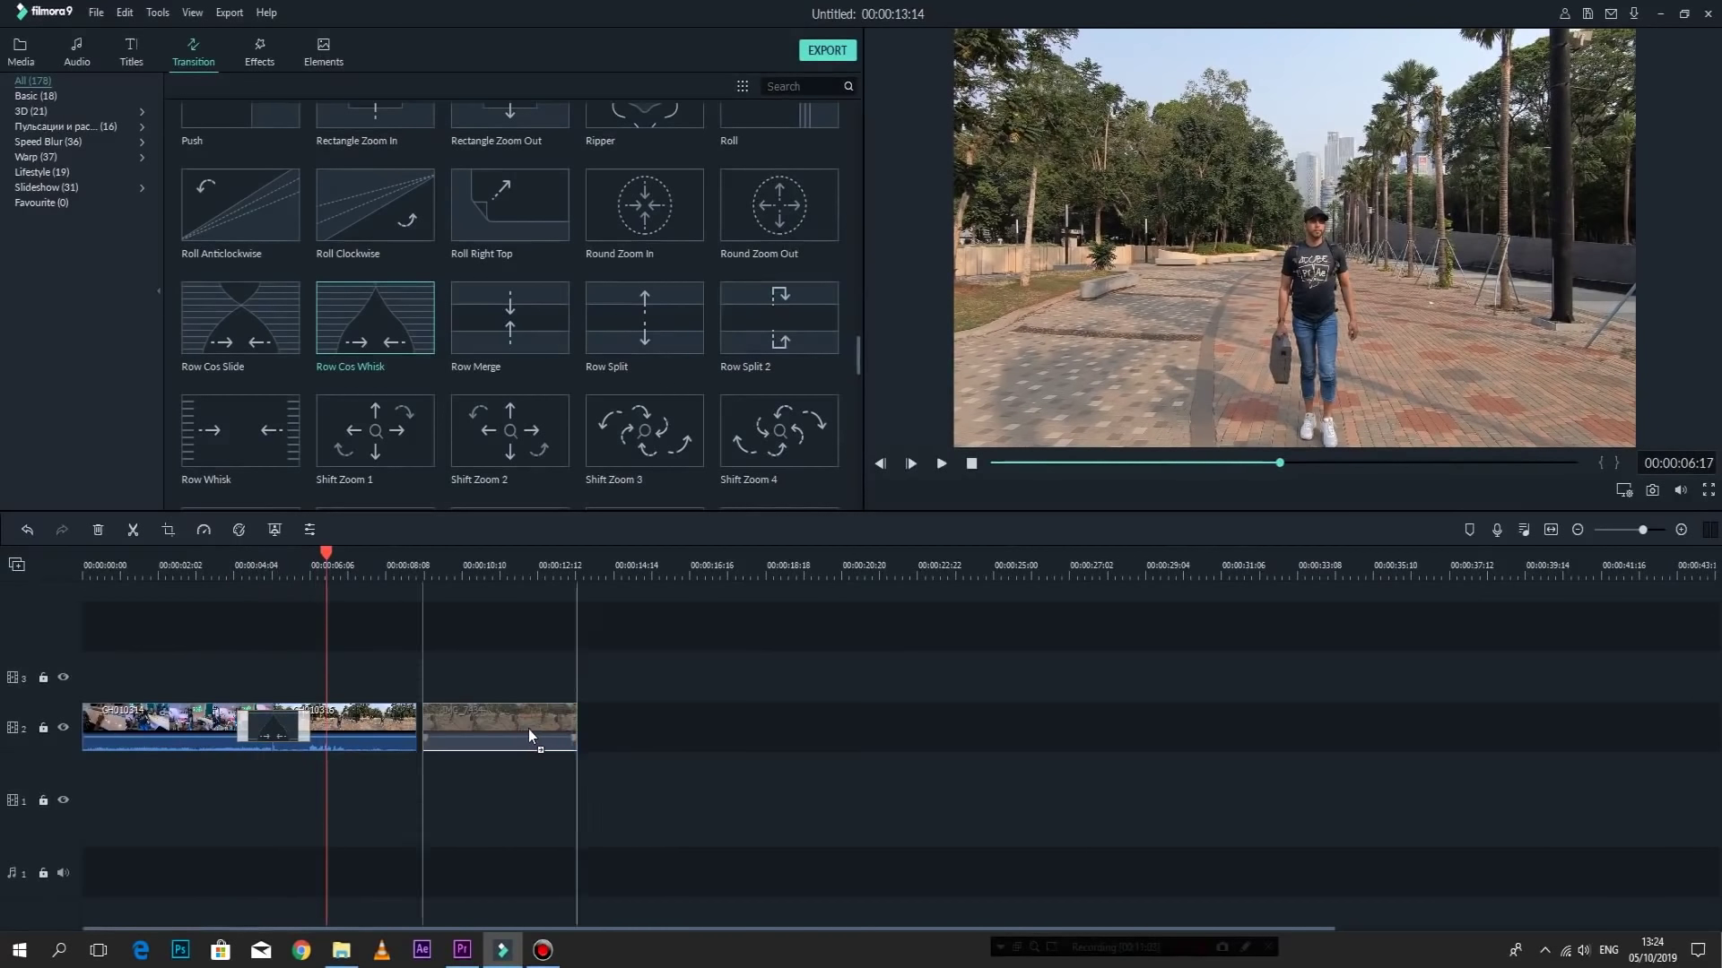
click(678, 436)
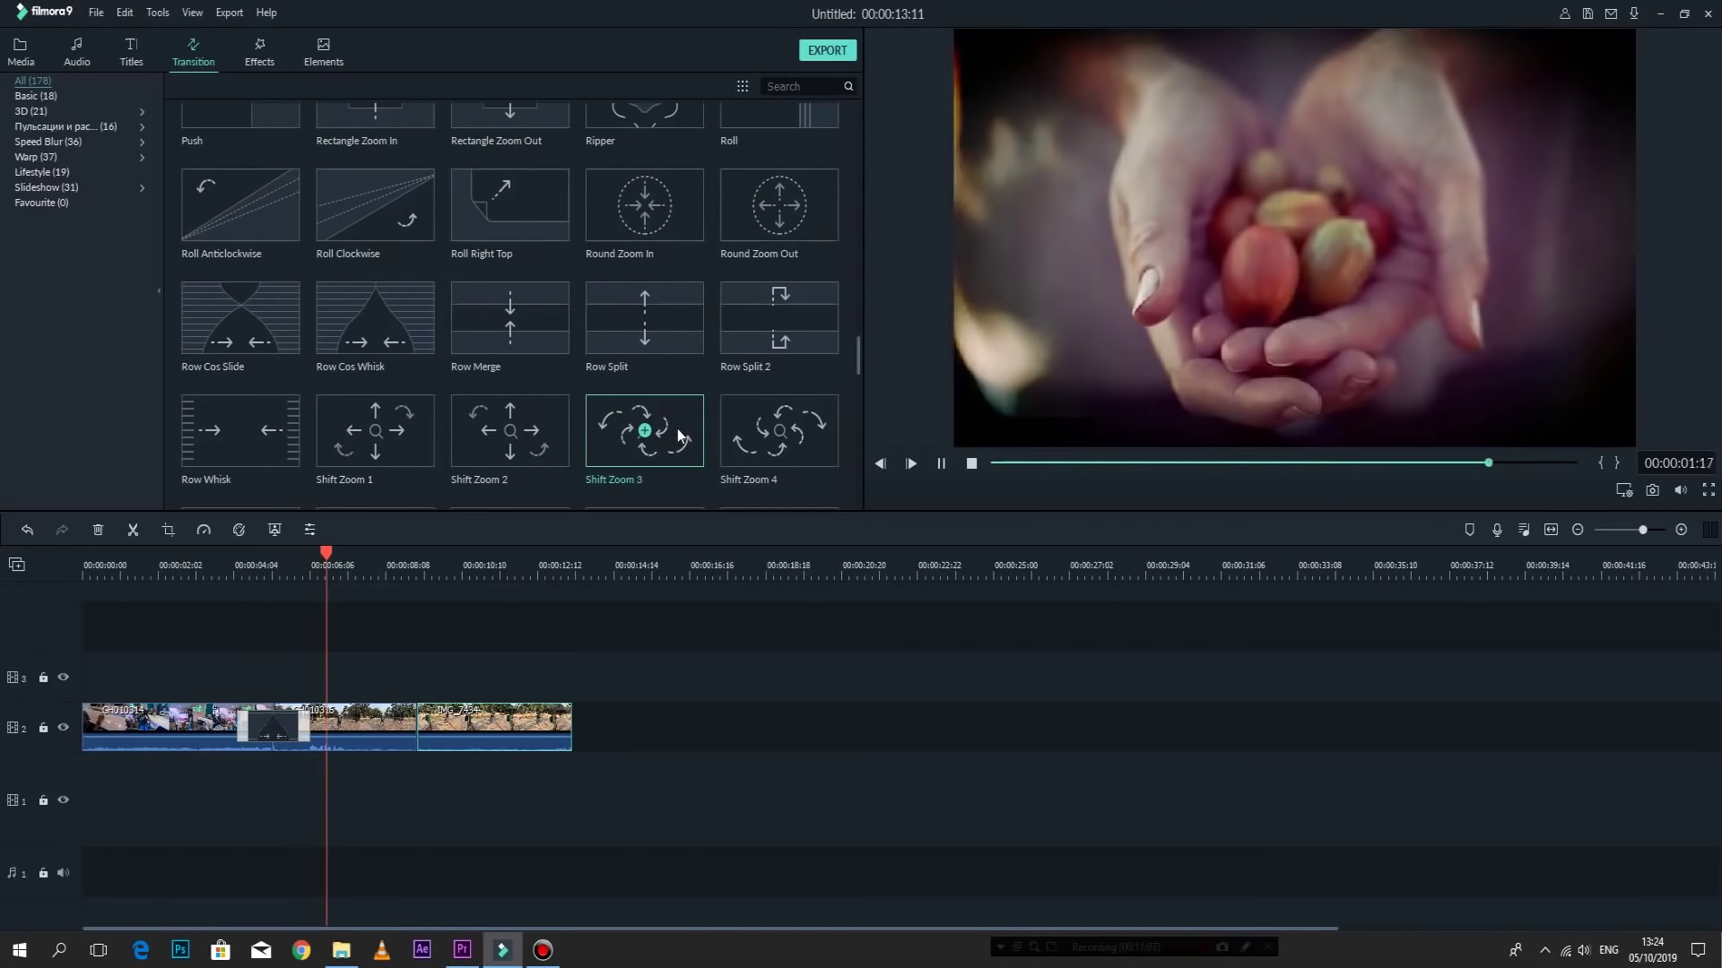
drag(671, 430, 417, 717)
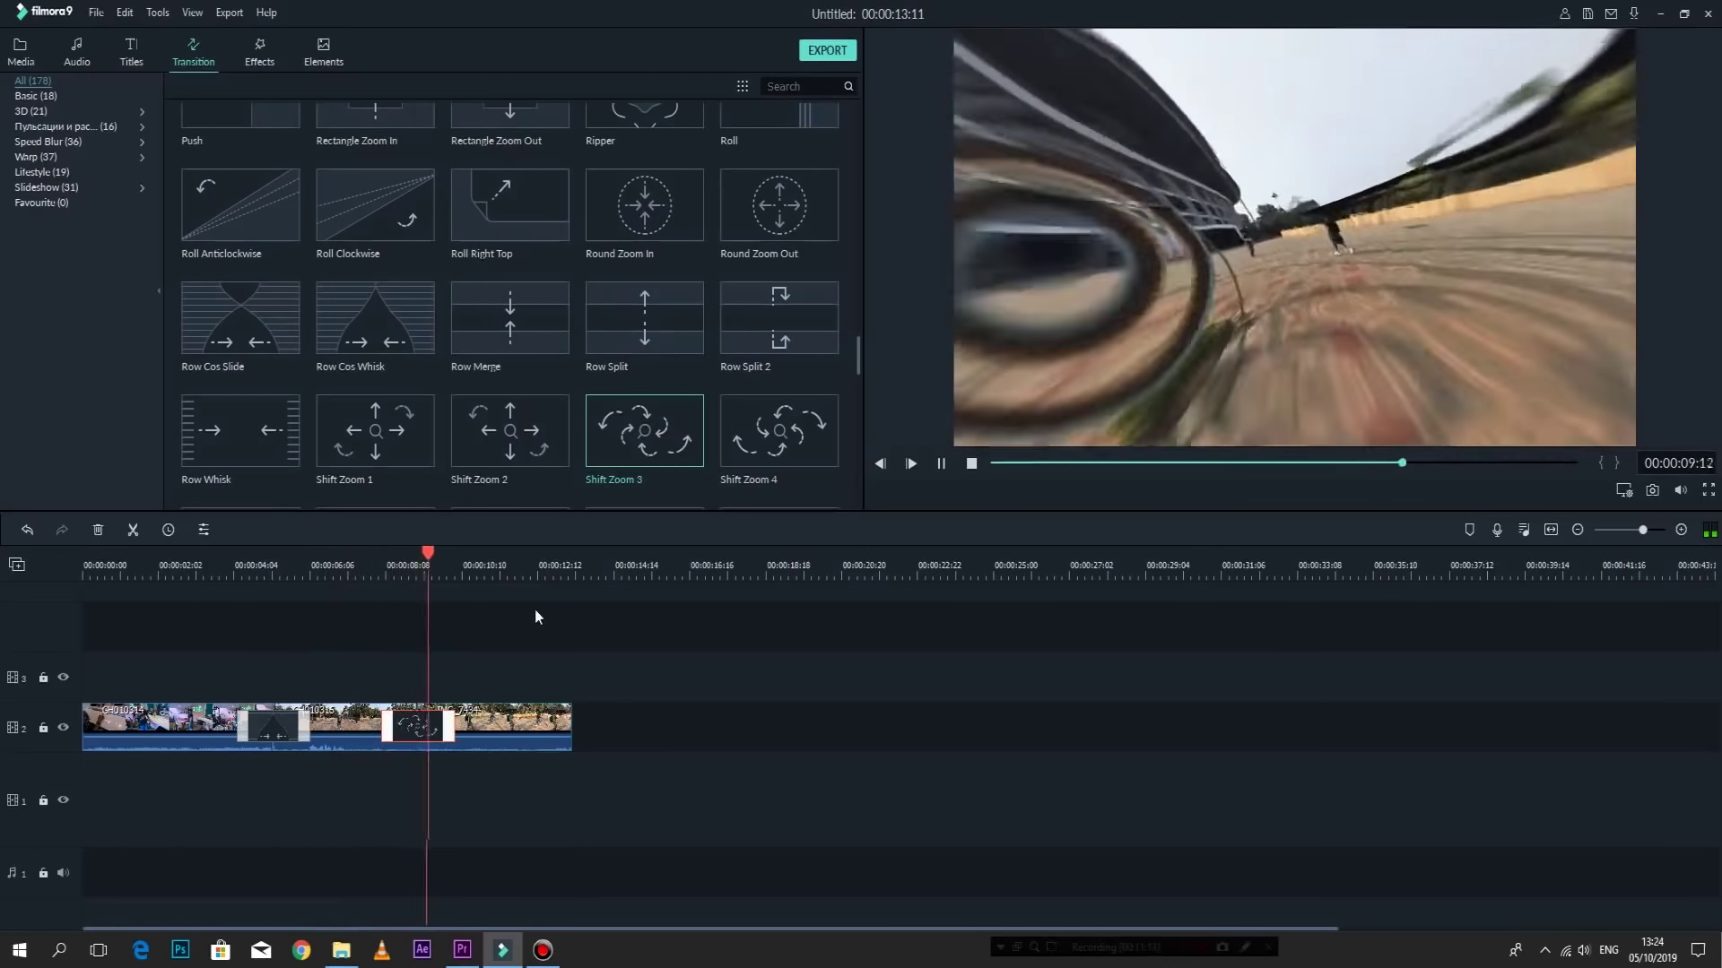
key(space)
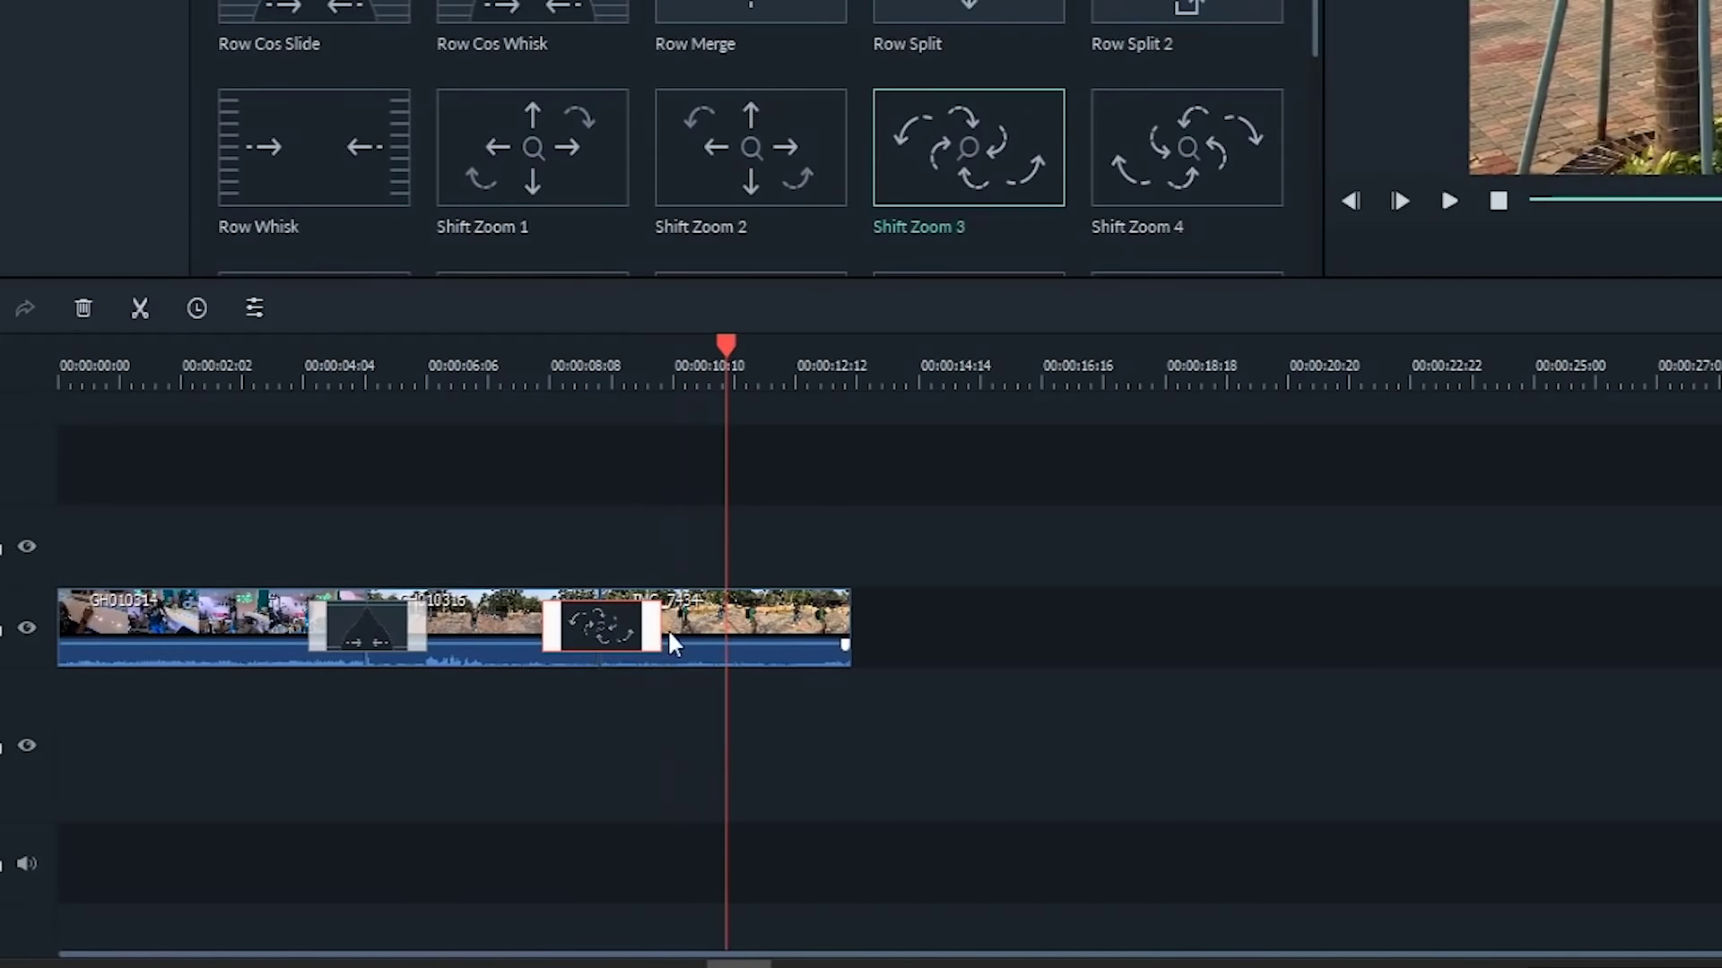
Shorten the Shift Zoom 3 transition to about half a second and replay that cut.
mouse_move(663, 634)
mouse_down()
mouse_move(823, 628)
mouse_move(633, 644)
mouse_up()
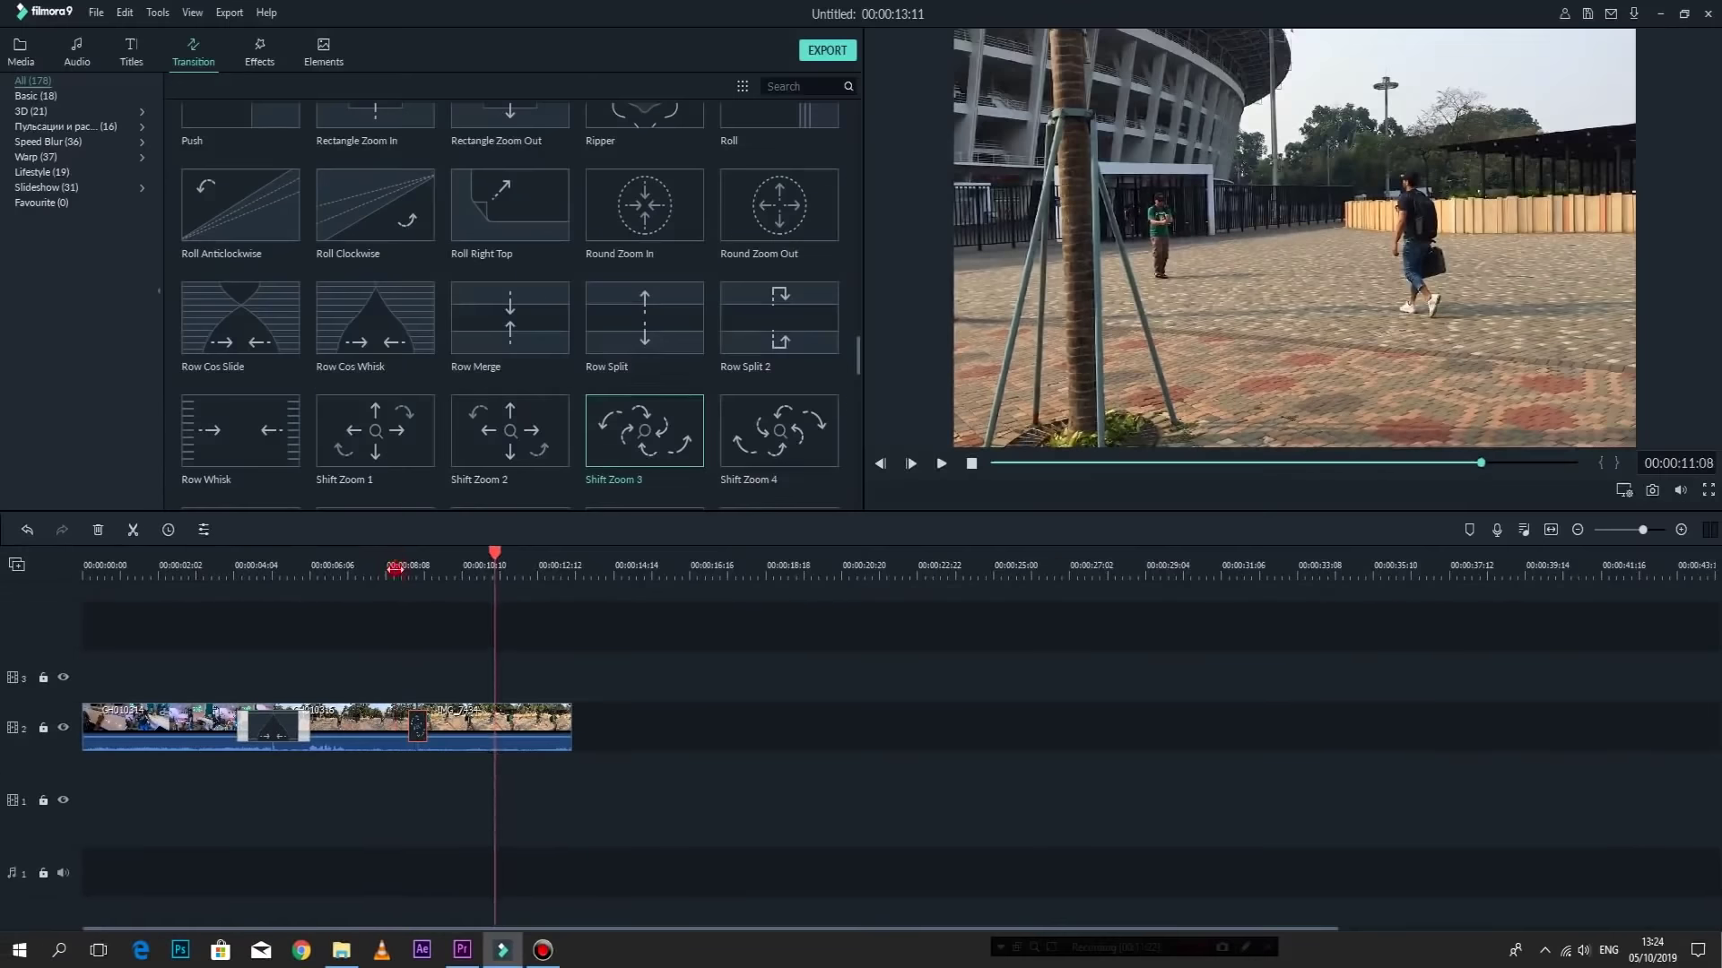
click(563, 369)
key(space)
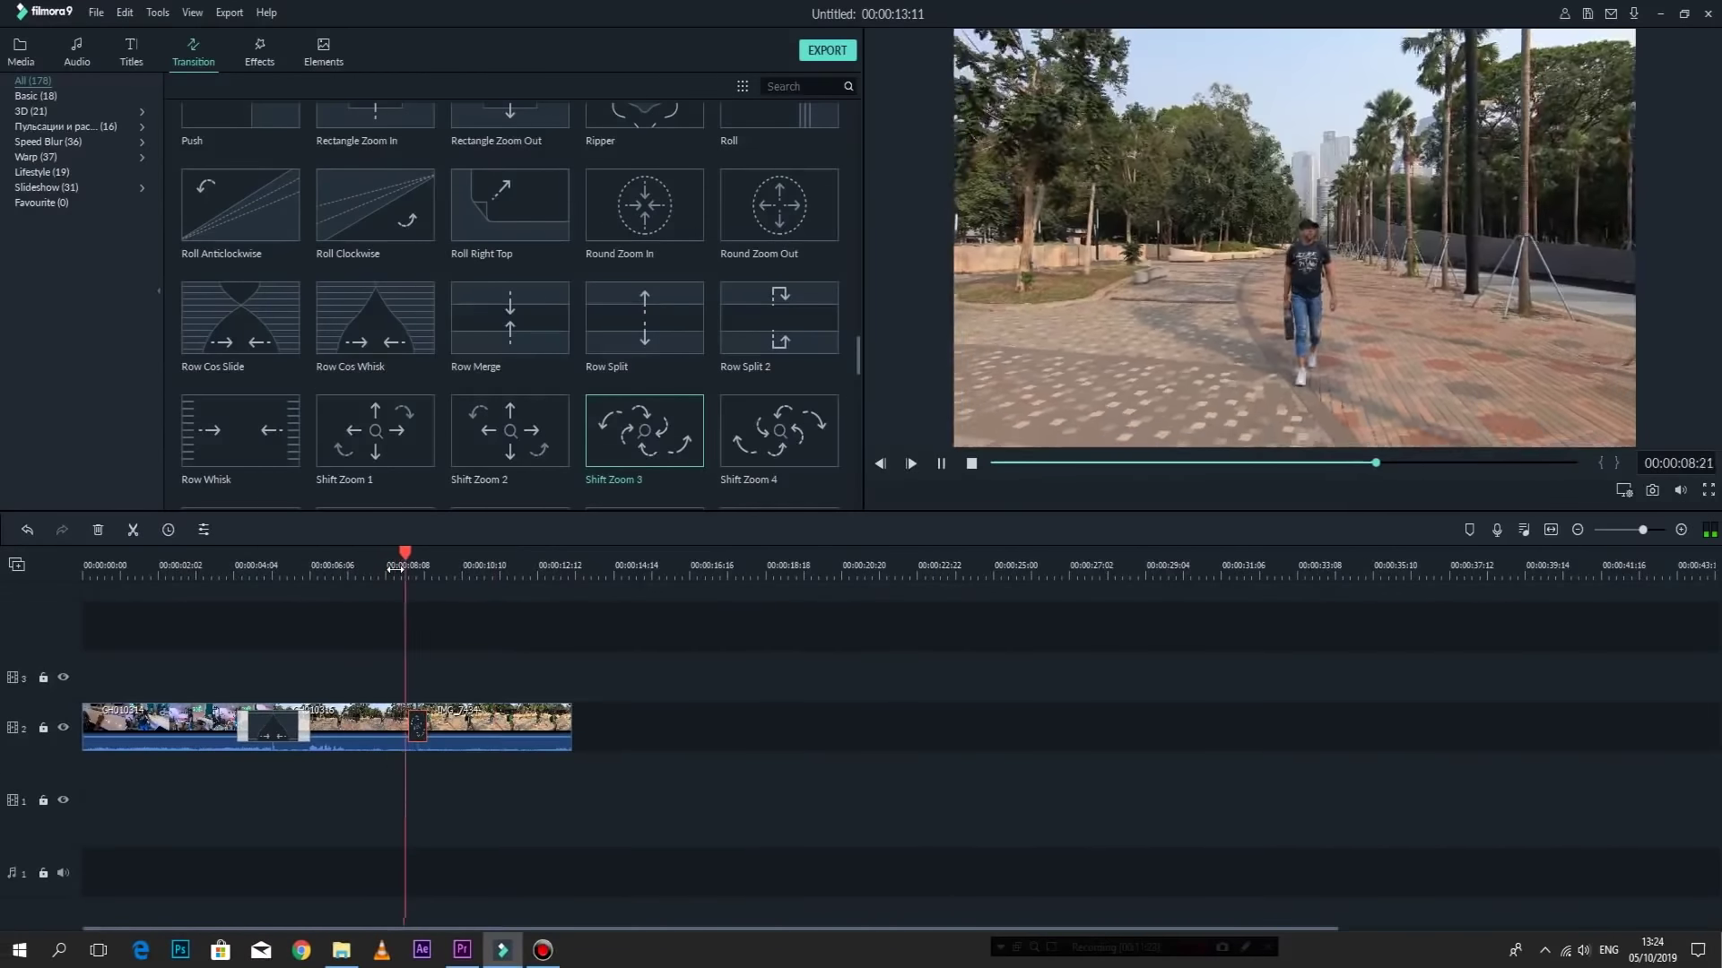
scroll(489, 386, up, 15)
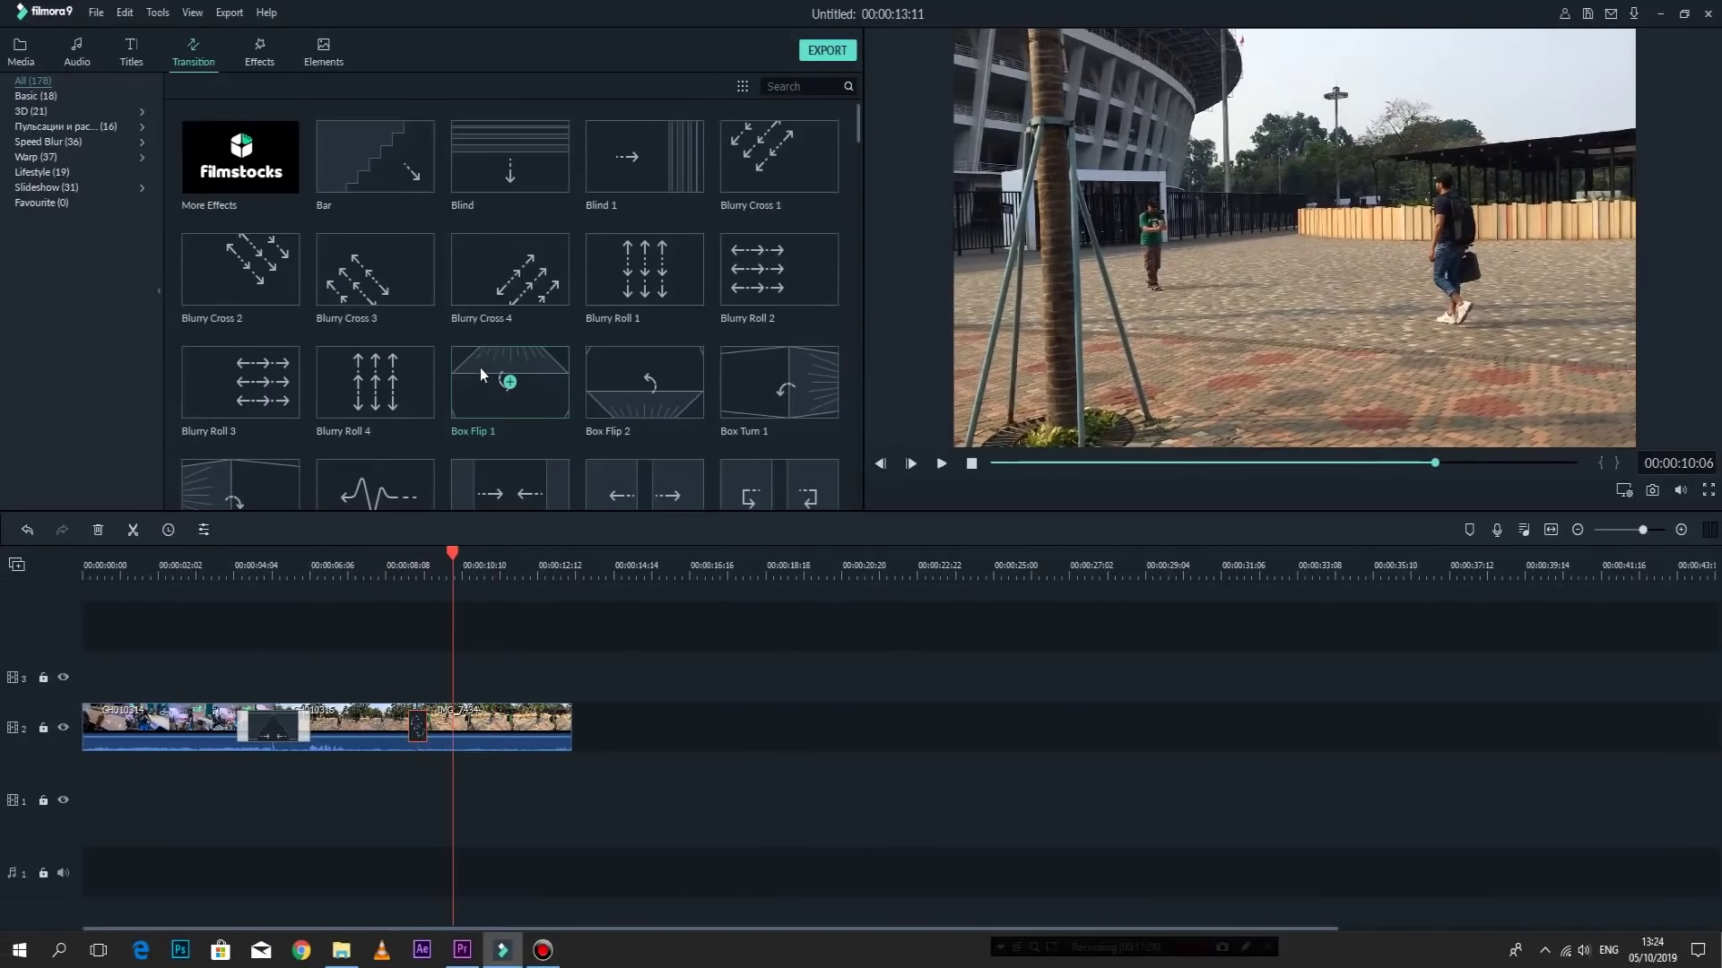
Preview the Wormhole 3 transition, place it on the cut between the second and third clips, and play it back.
scroll(730, 399, down, 15)
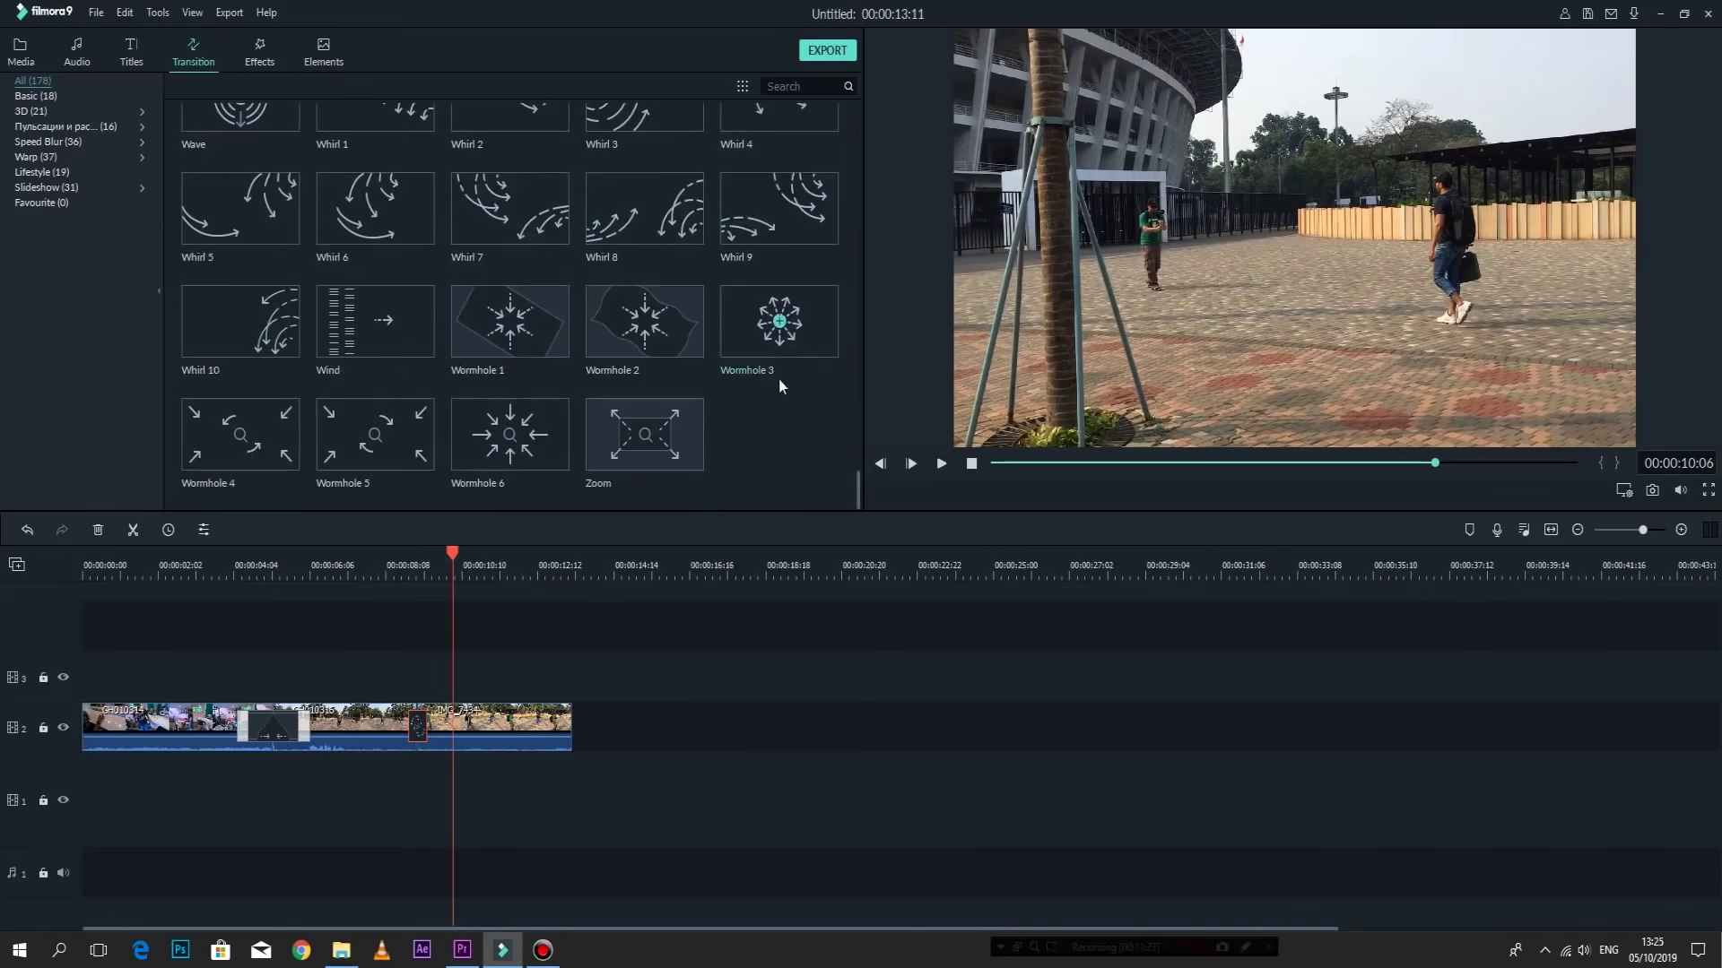
click(790, 346)
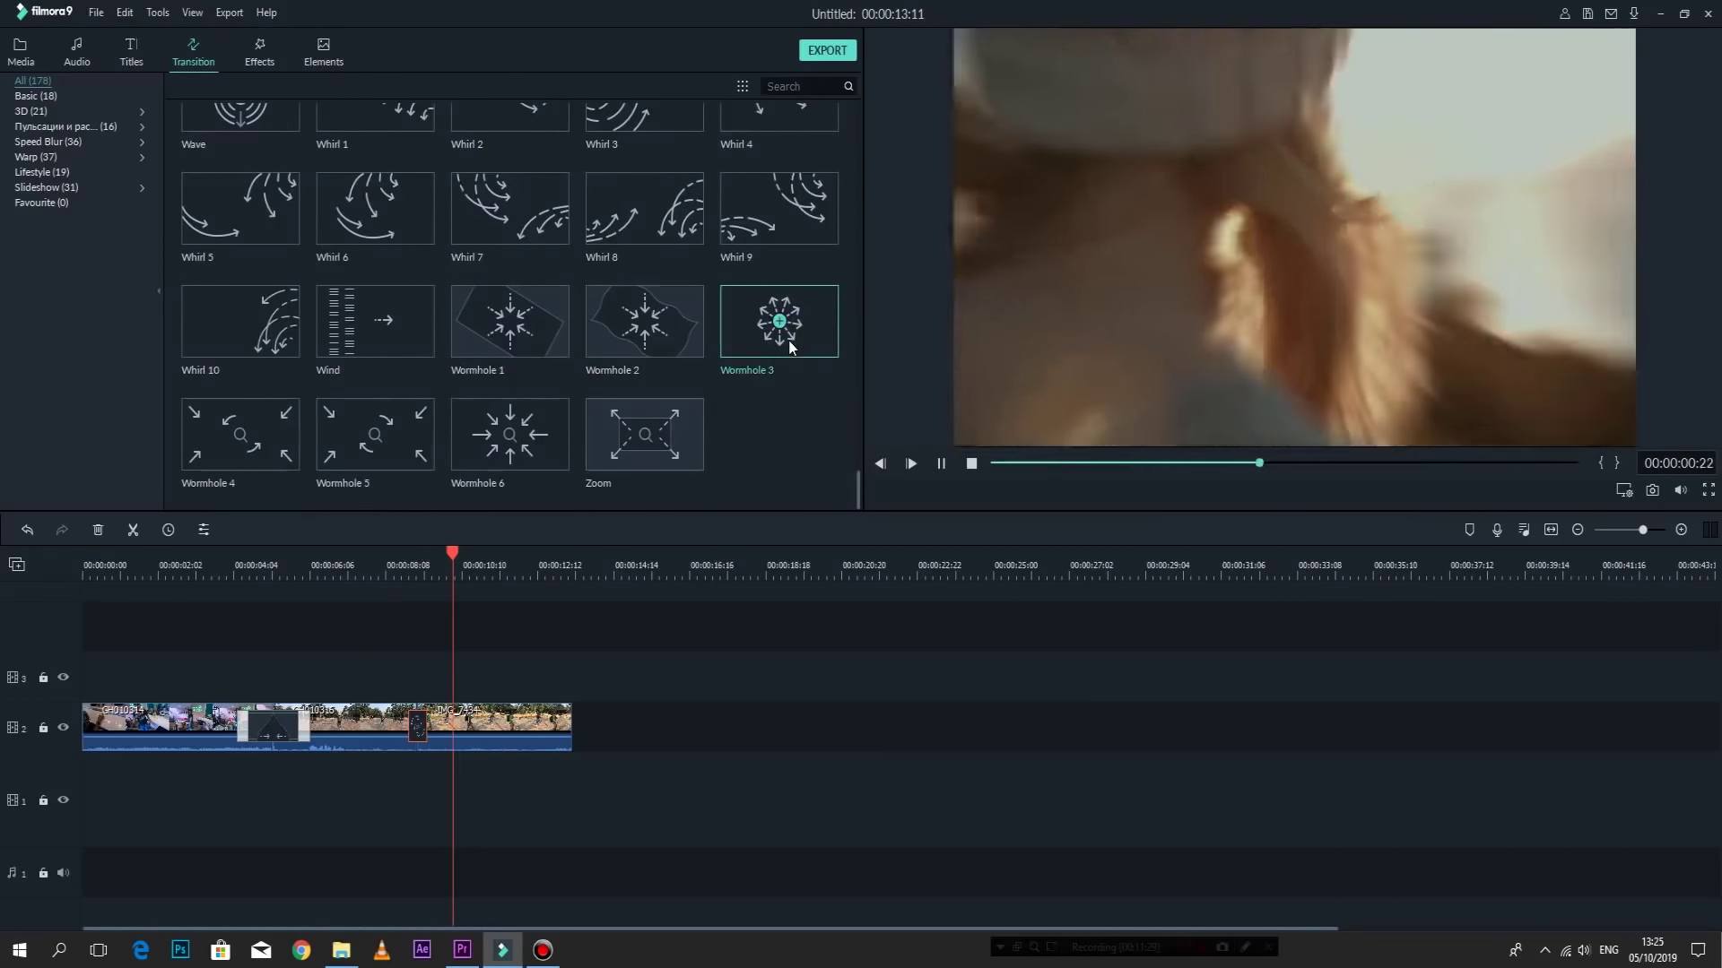
click(417, 728)
click(405, 565)
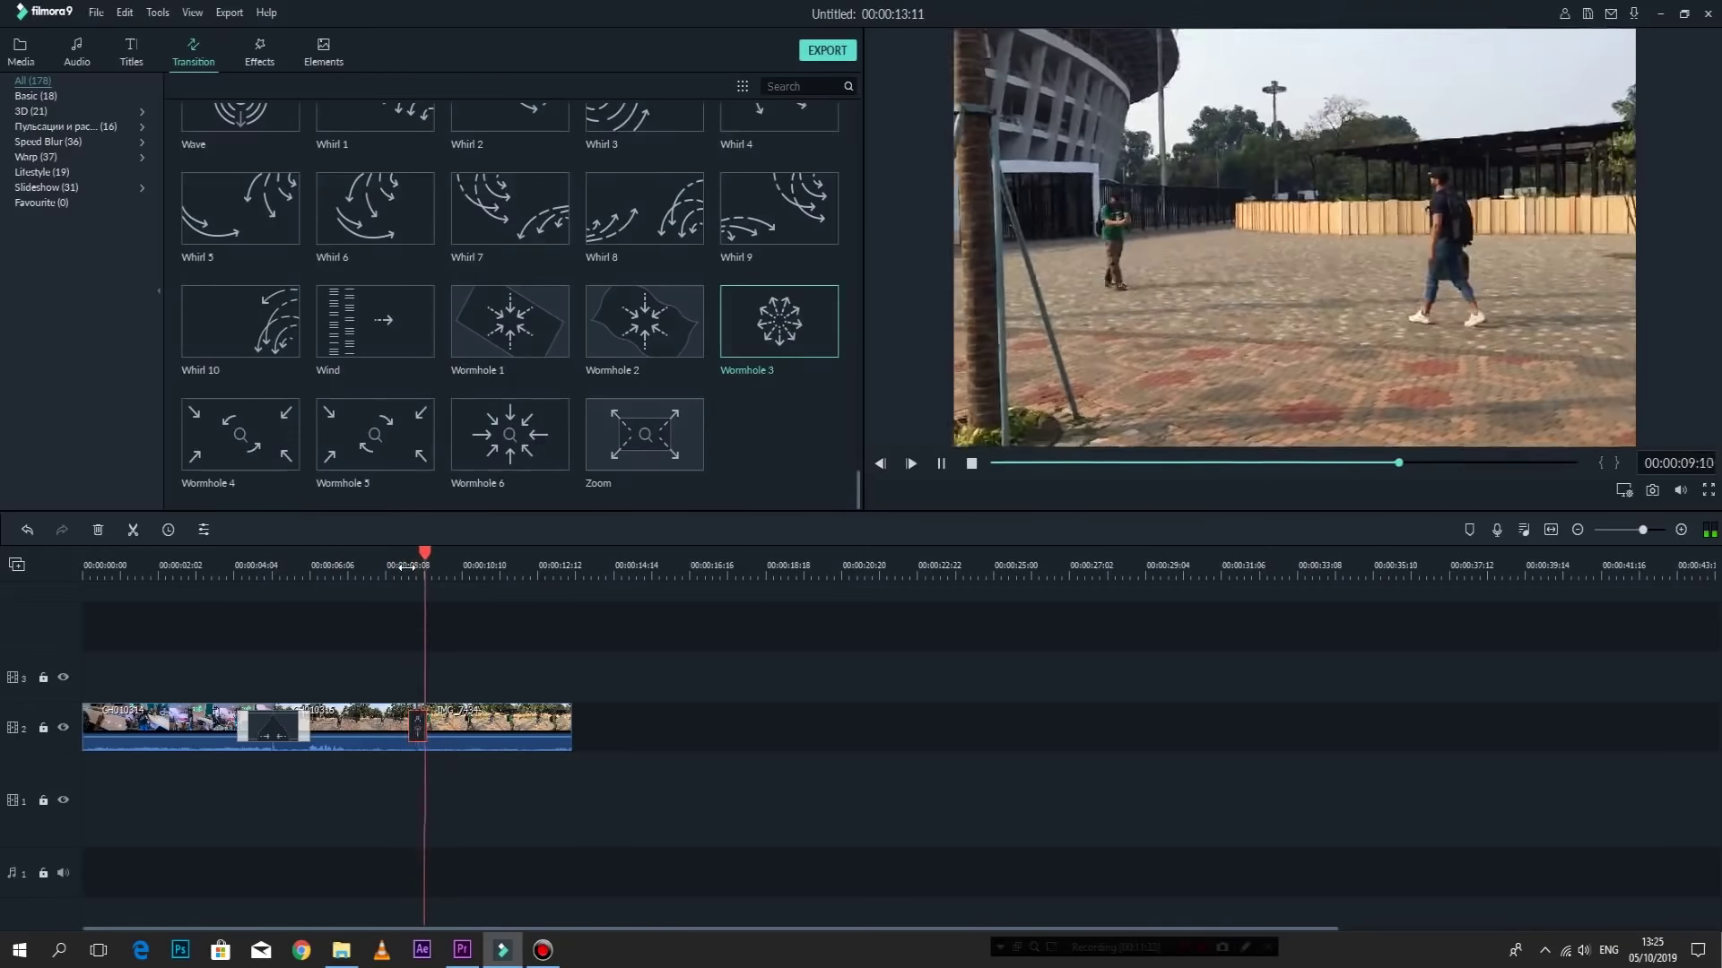
key(space)
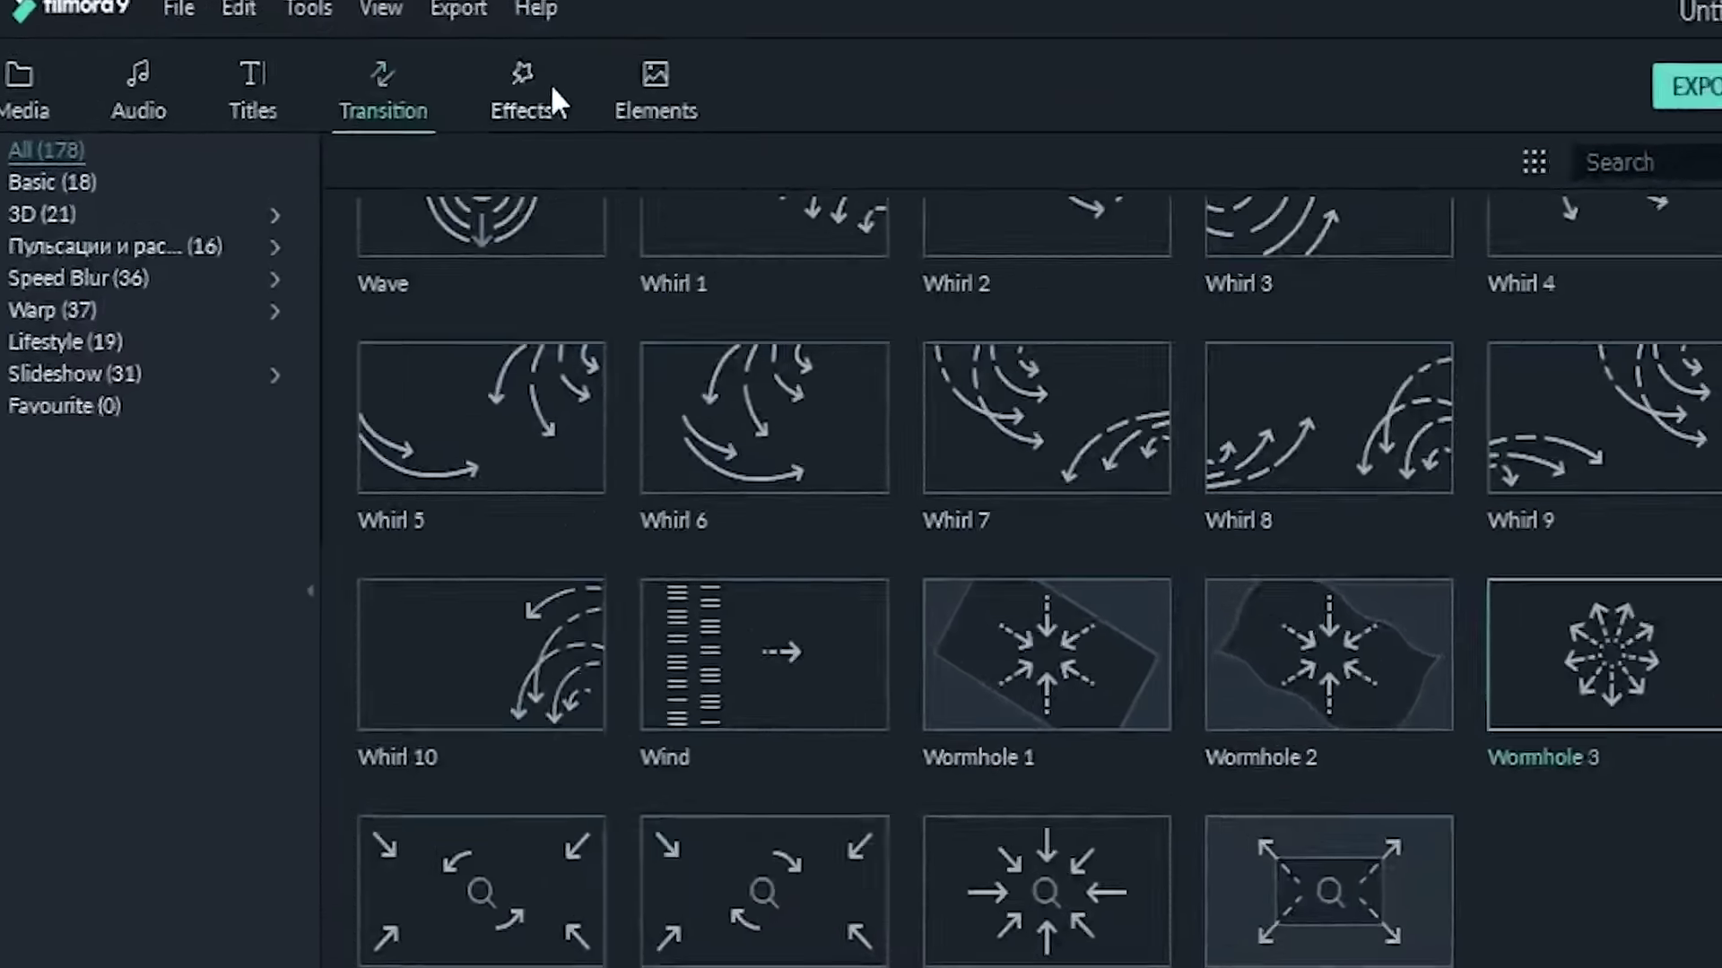
Browse the effects library and preview the Star 2 and Warm Glow effects.
click(254, 53)
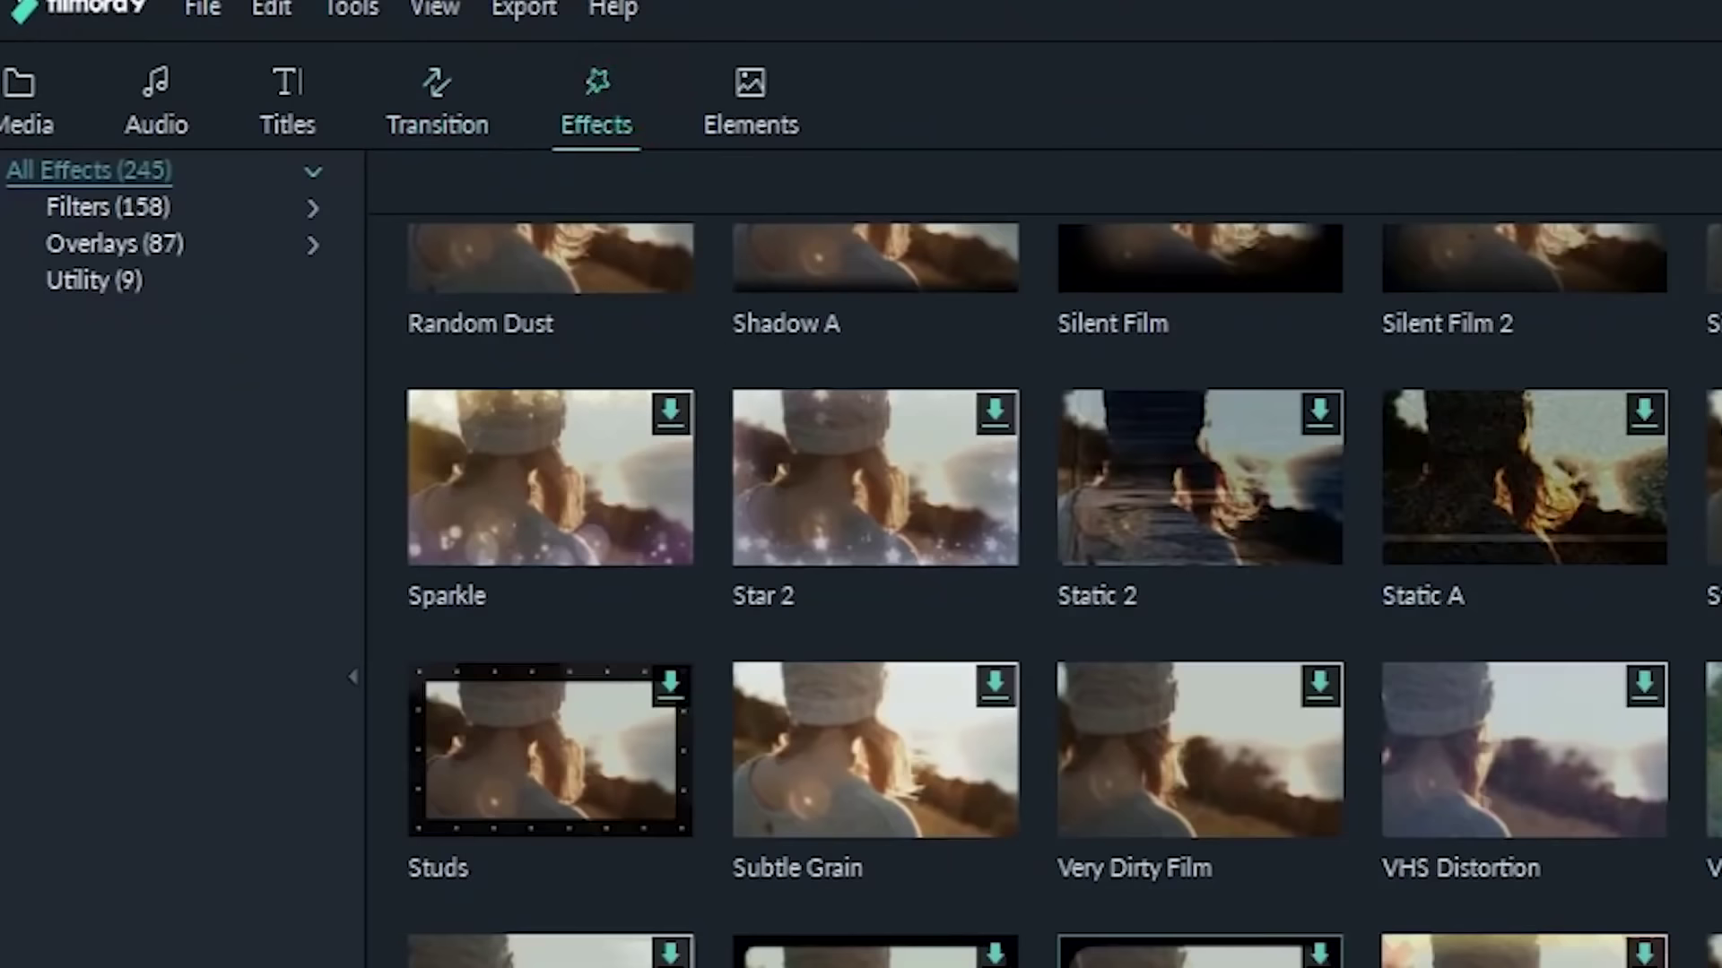
click(907, 526)
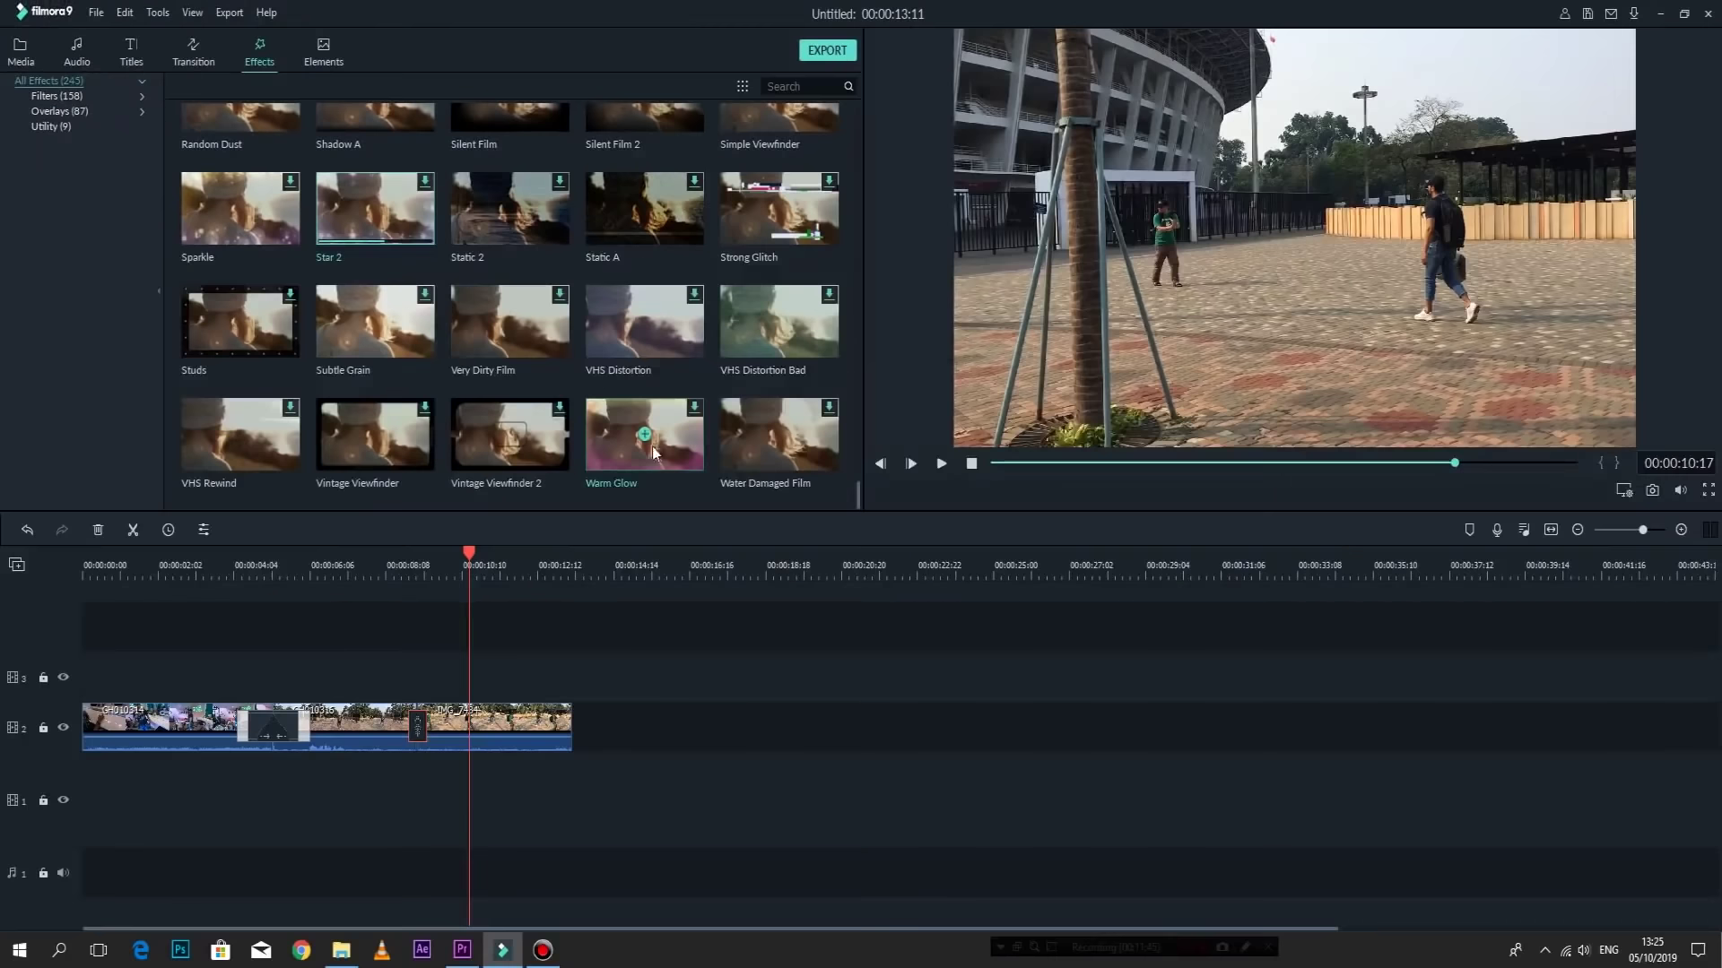
click(653, 448)
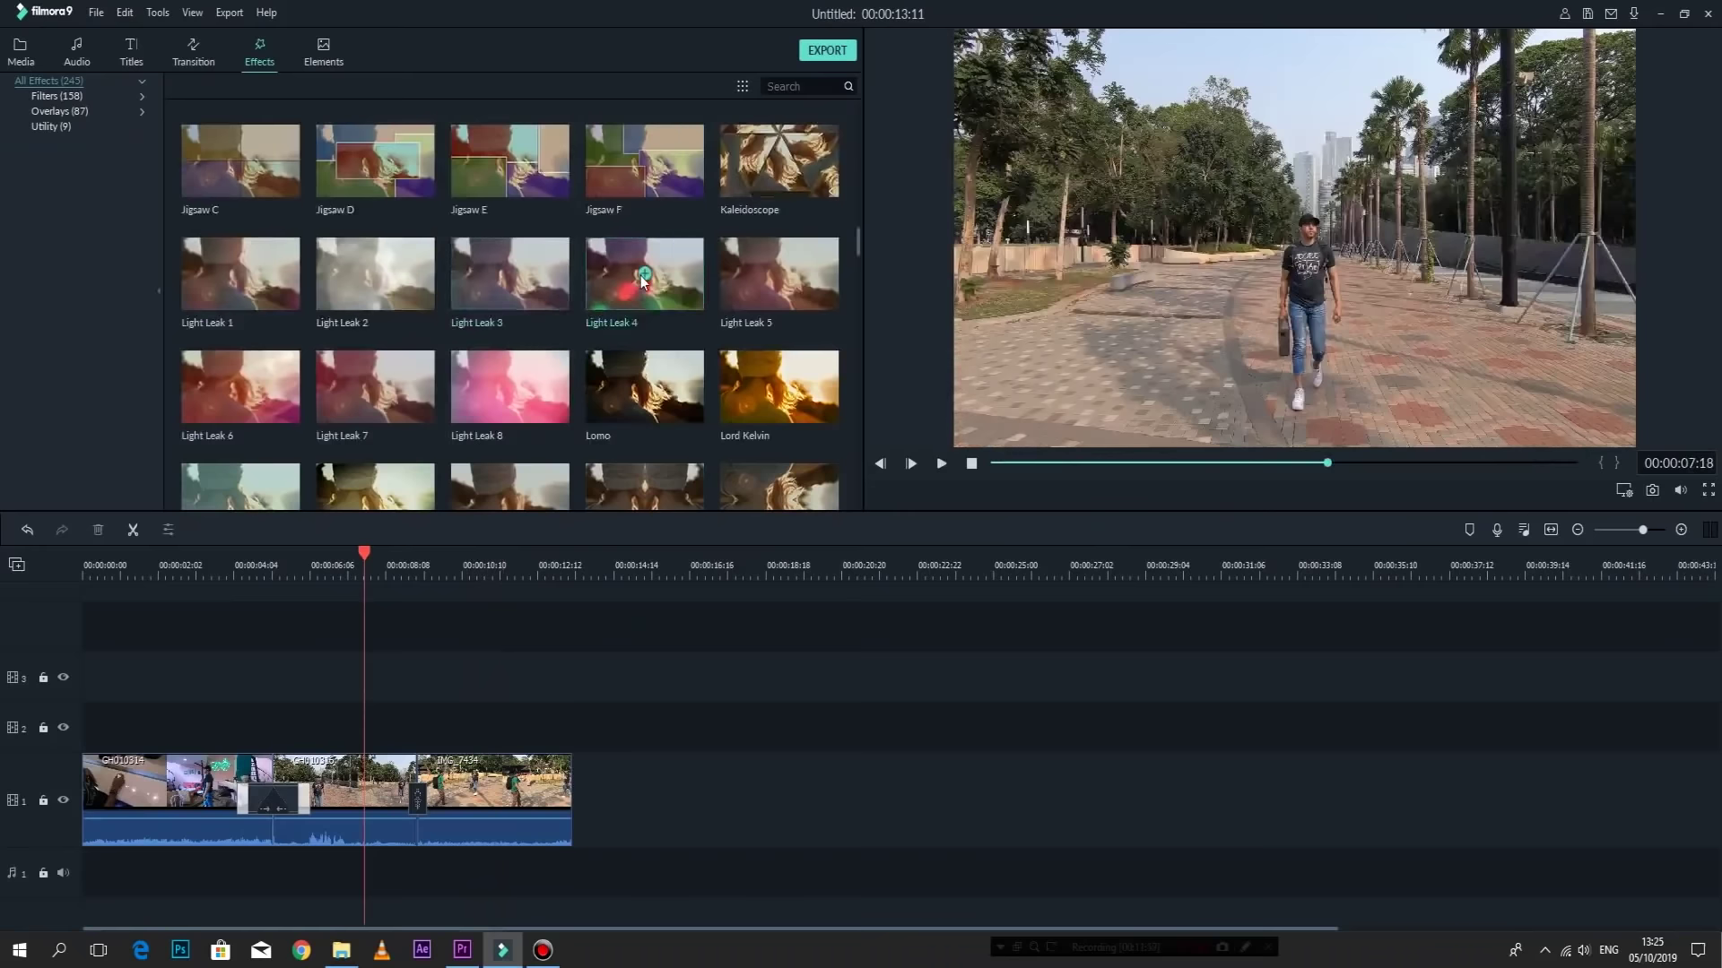
Add the Light Leak 4 effect on track 2, move it to the start of the sequence, and play it back.
click(644, 275)
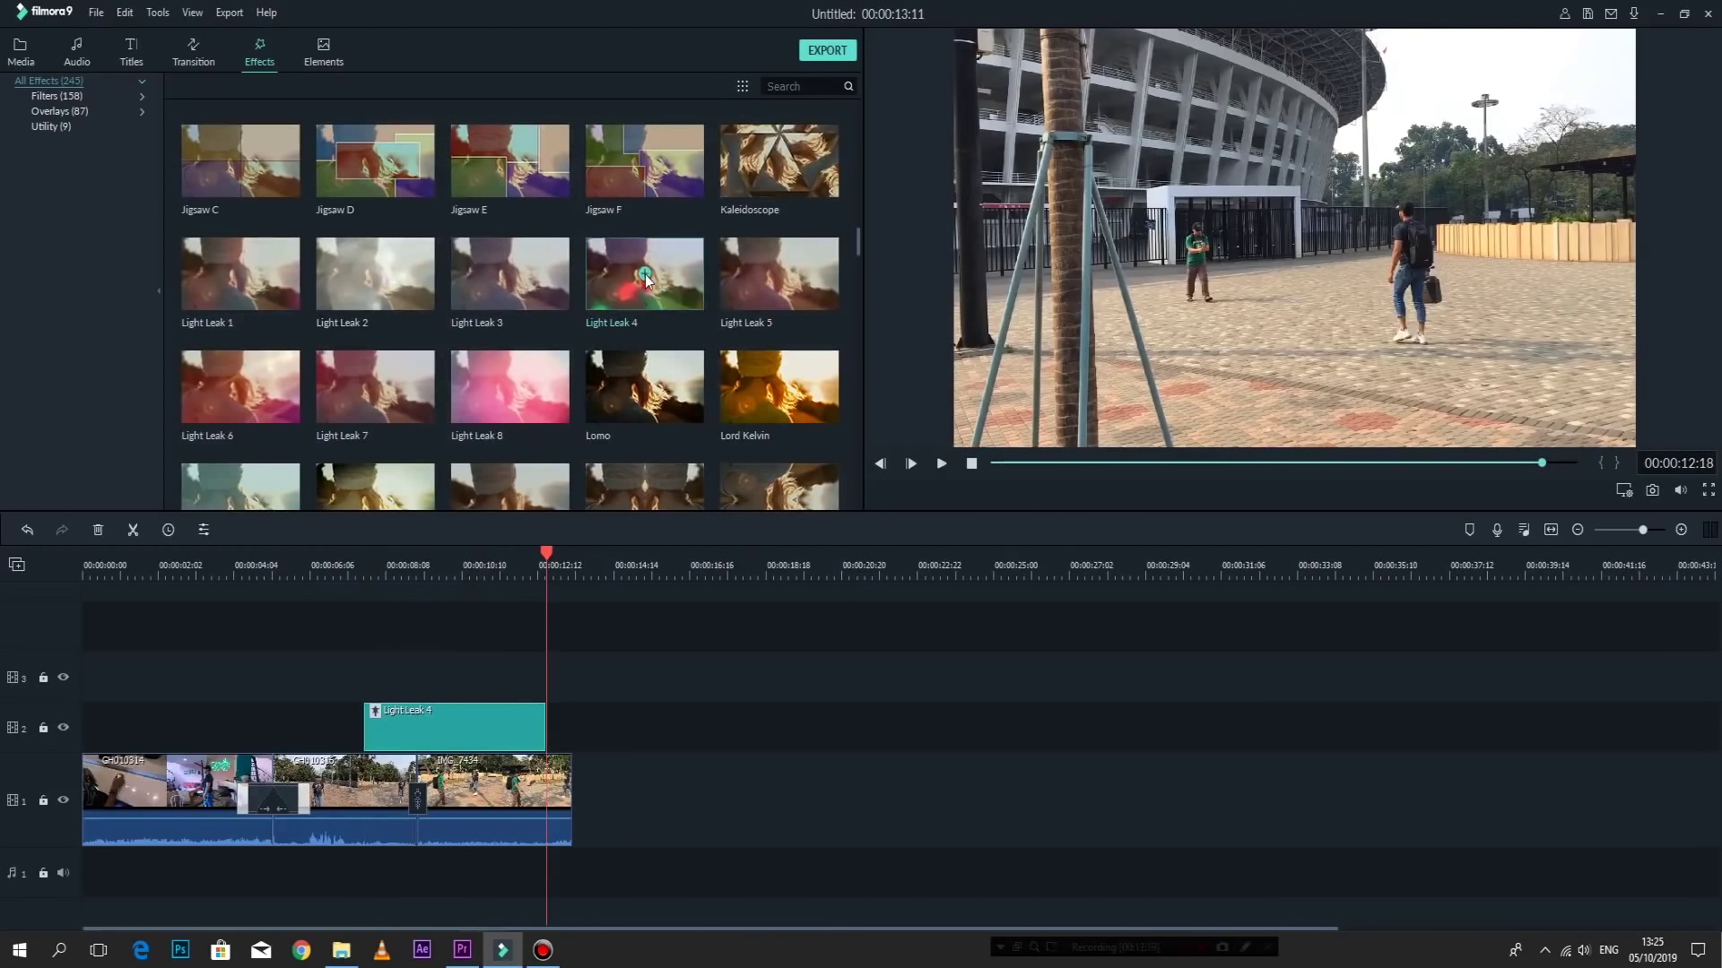
drag(384, 729, 158, 737)
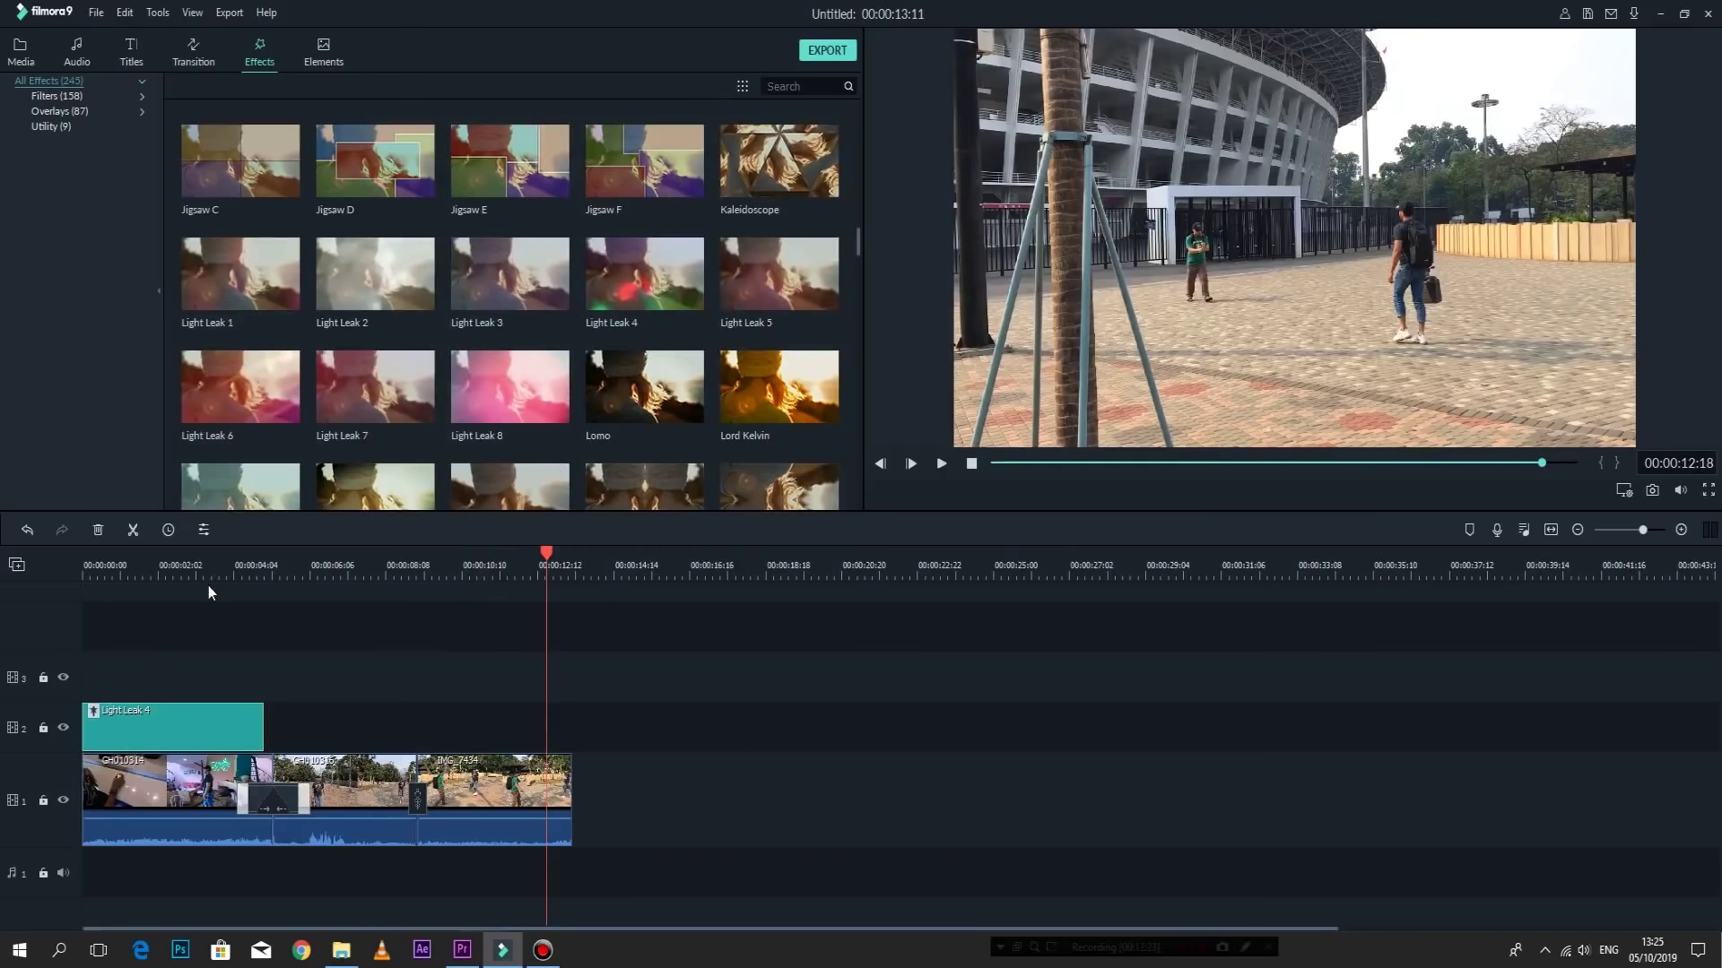
scroll(220, 575, down, 1)
click(147, 569)
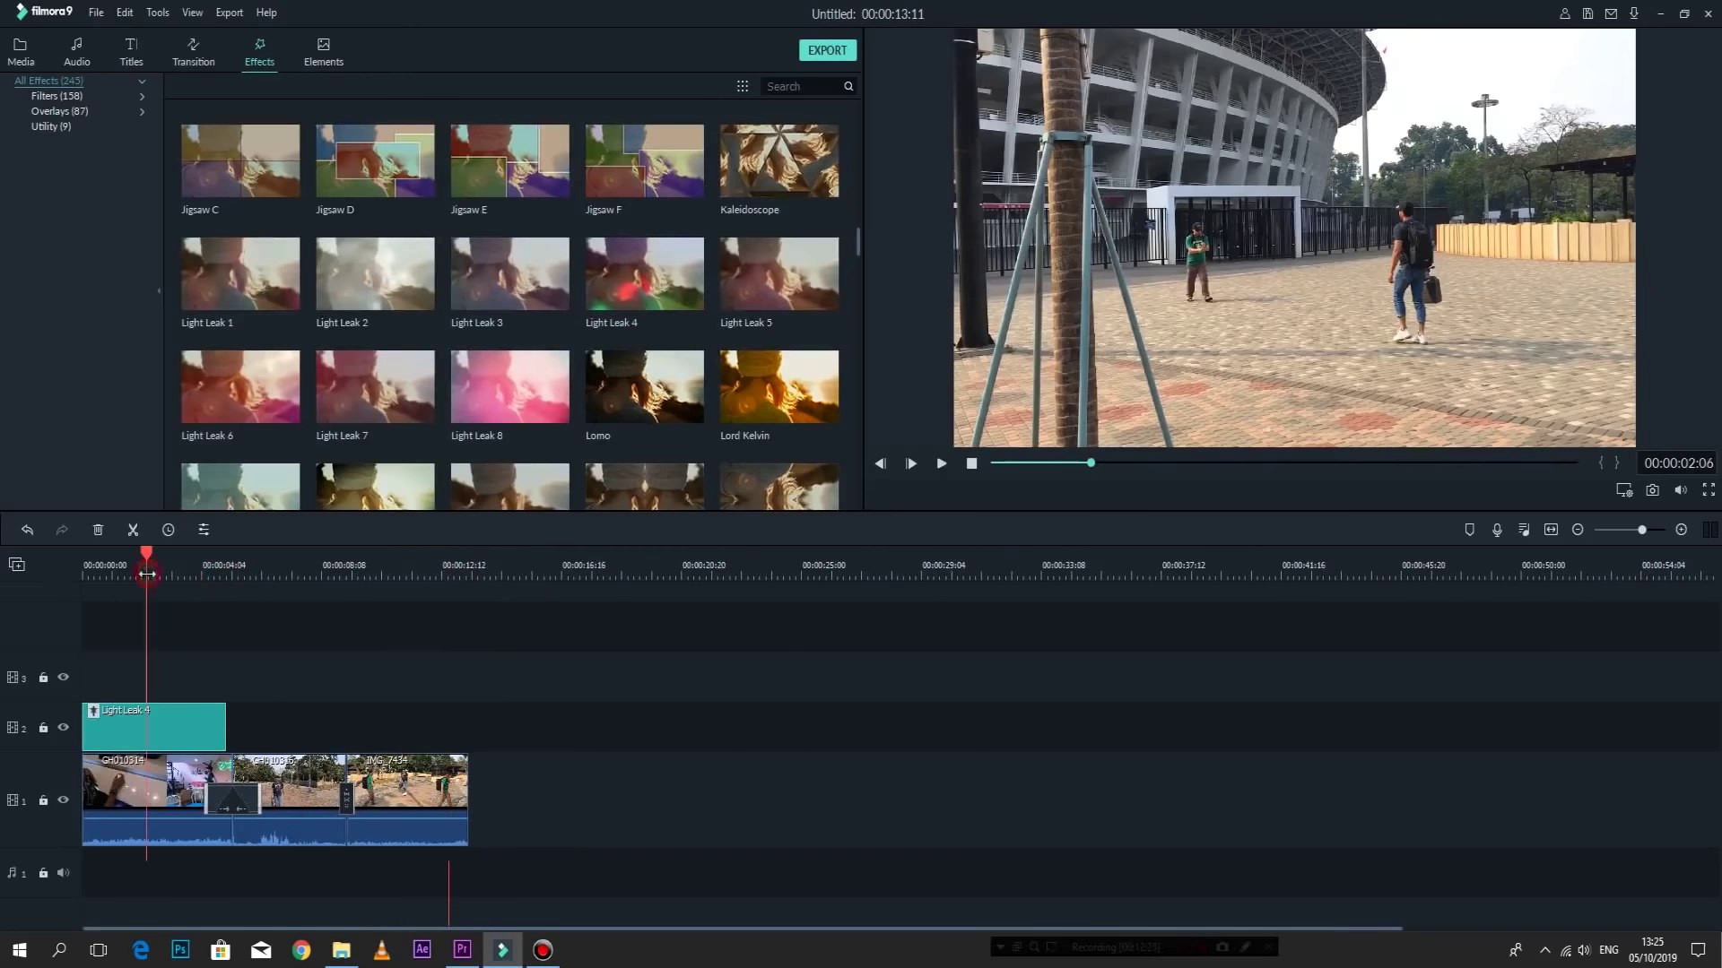
drag(148, 556, 45, 540)
key(space)
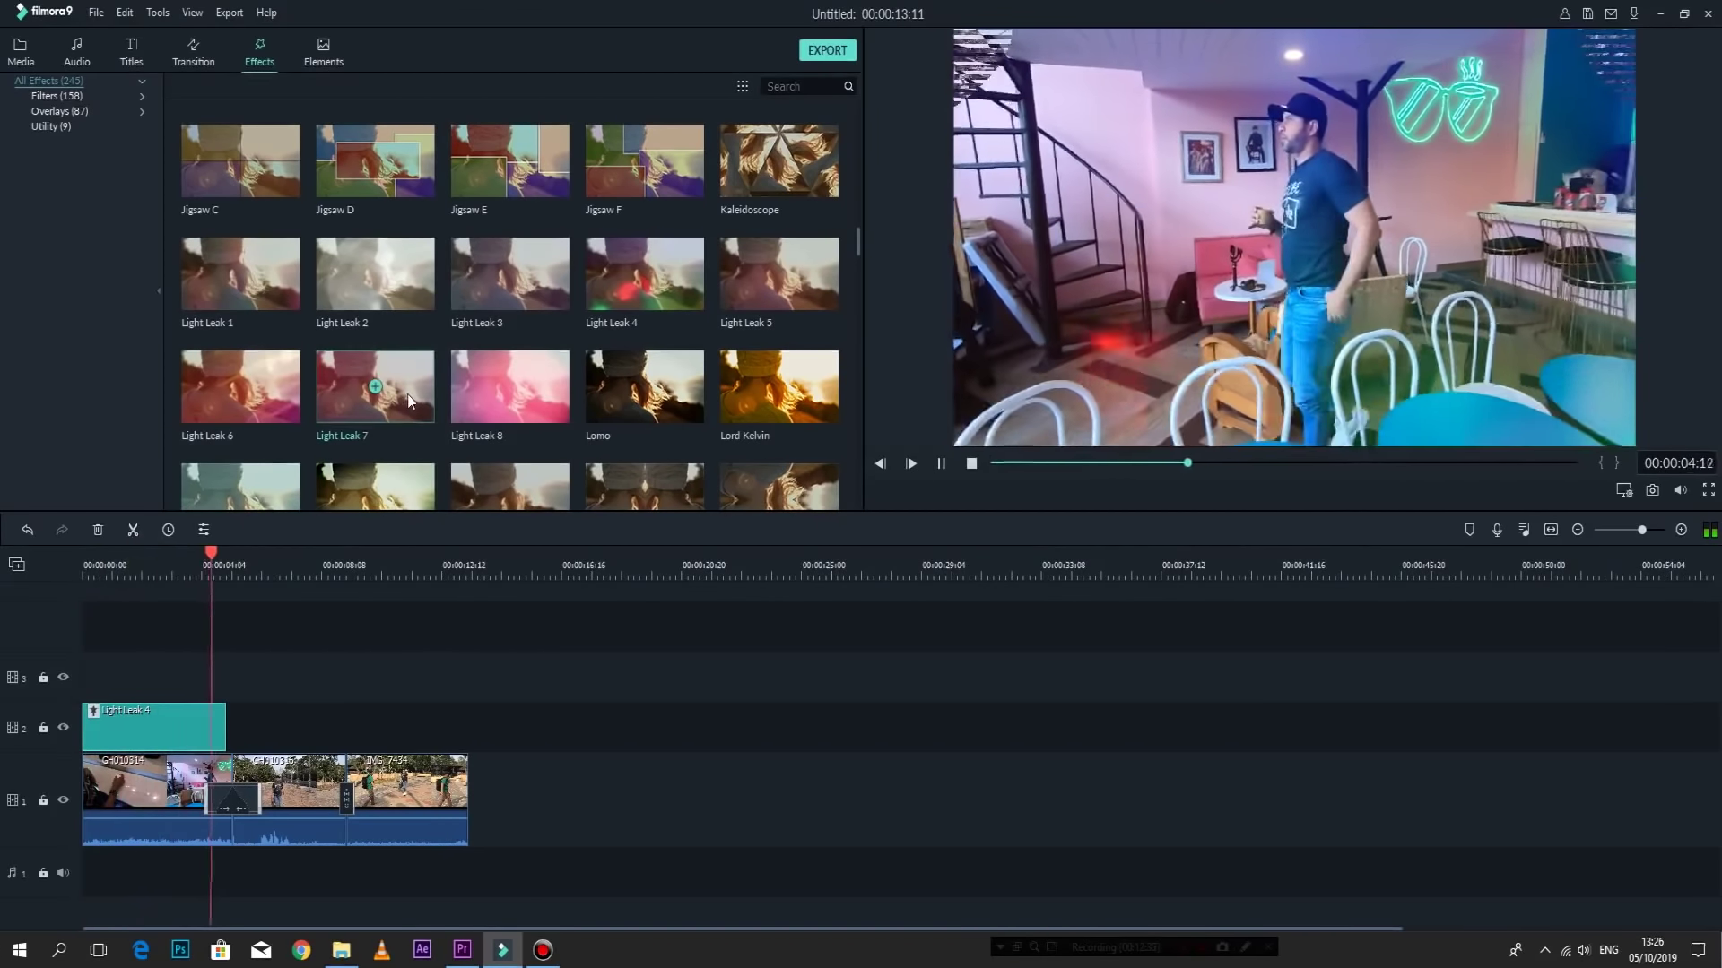
Place the Sketch effect on track 2 directly after Light Leak 4 and play that section.
scroll(444, 406, down, 10)
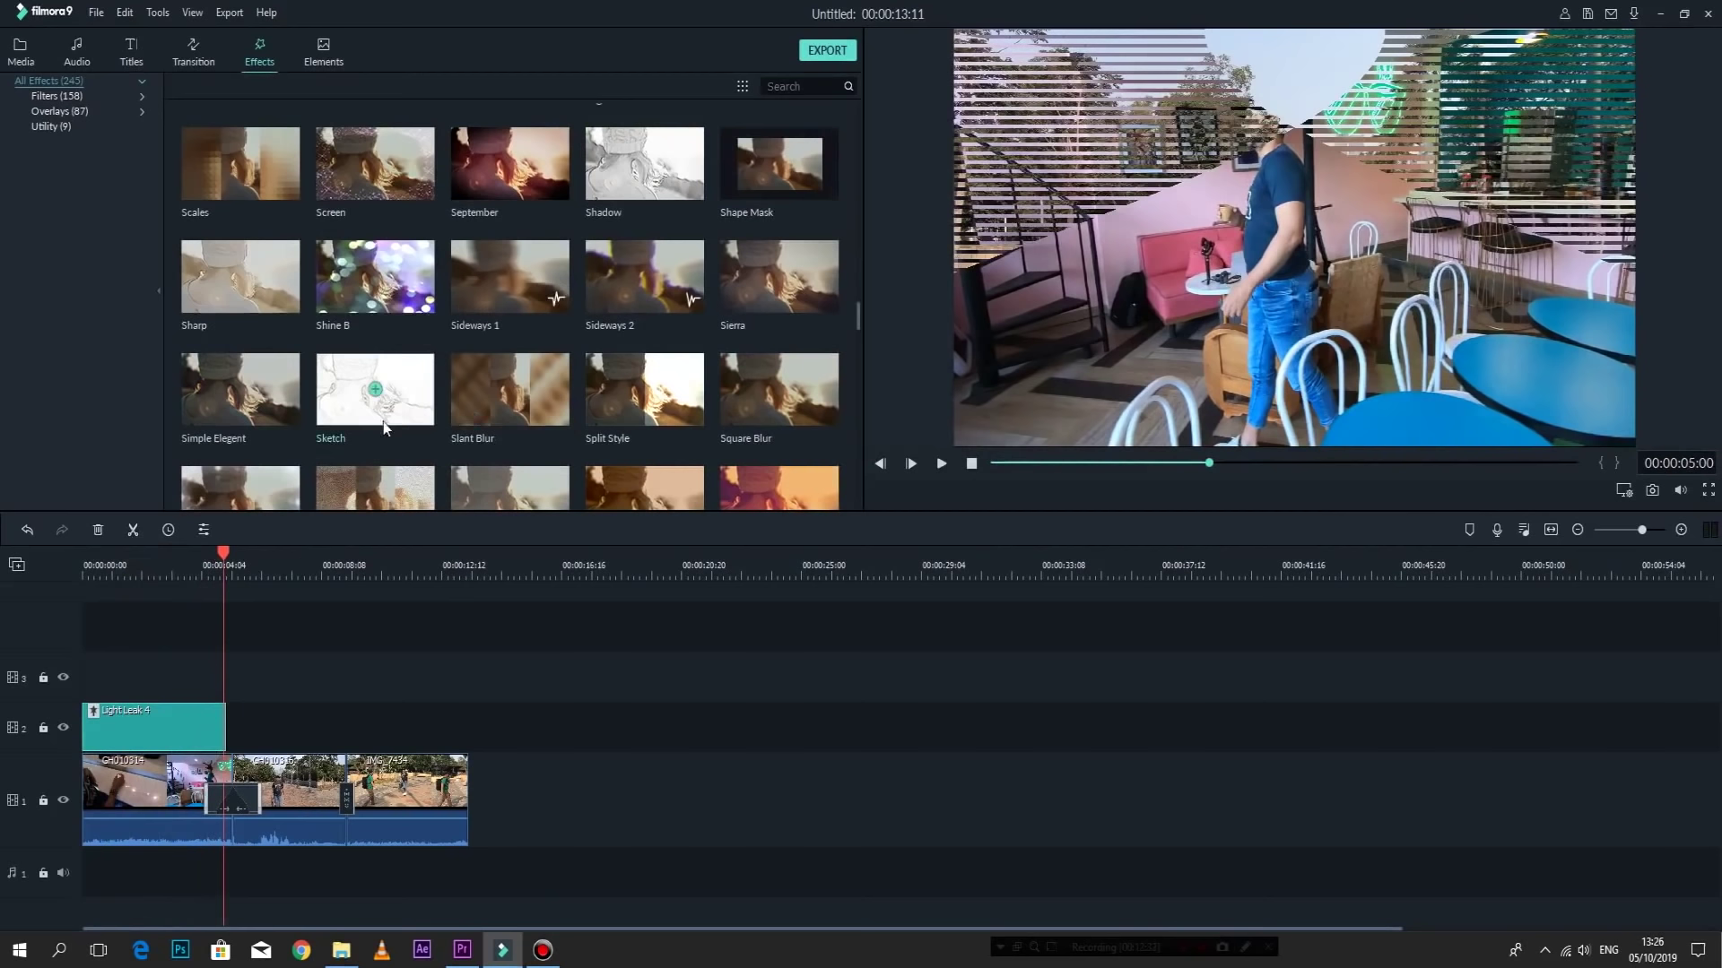
drag(375, 390, 310, 721)
click(224, 574)
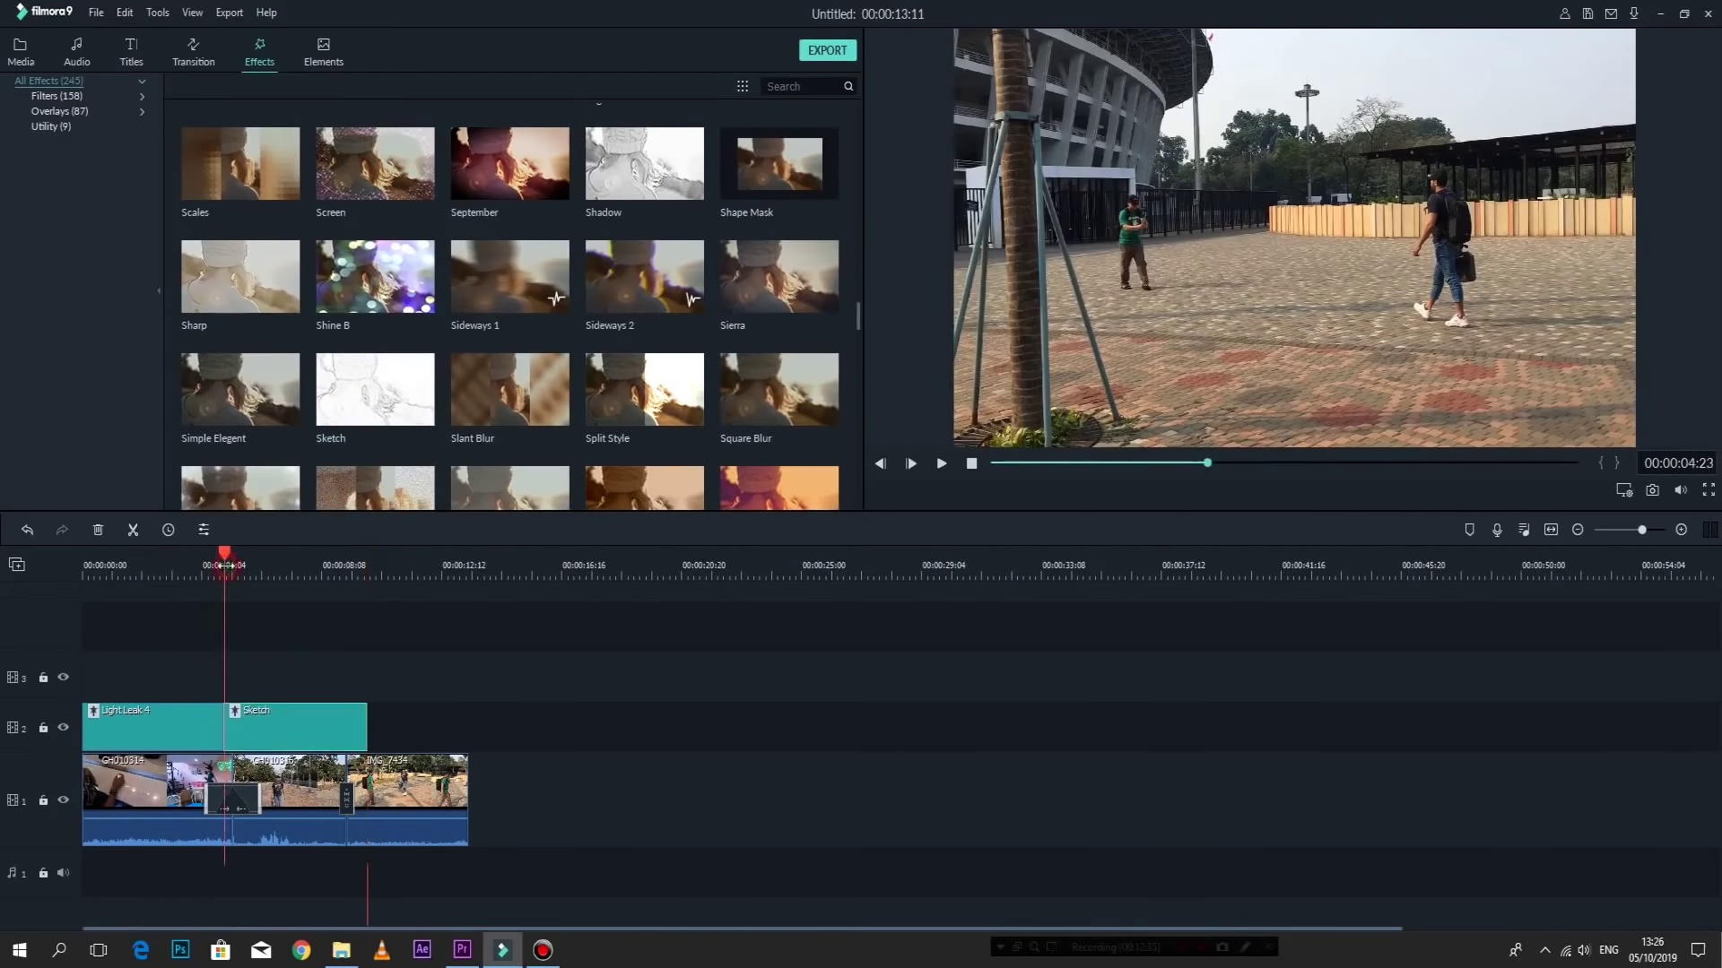
key(space)
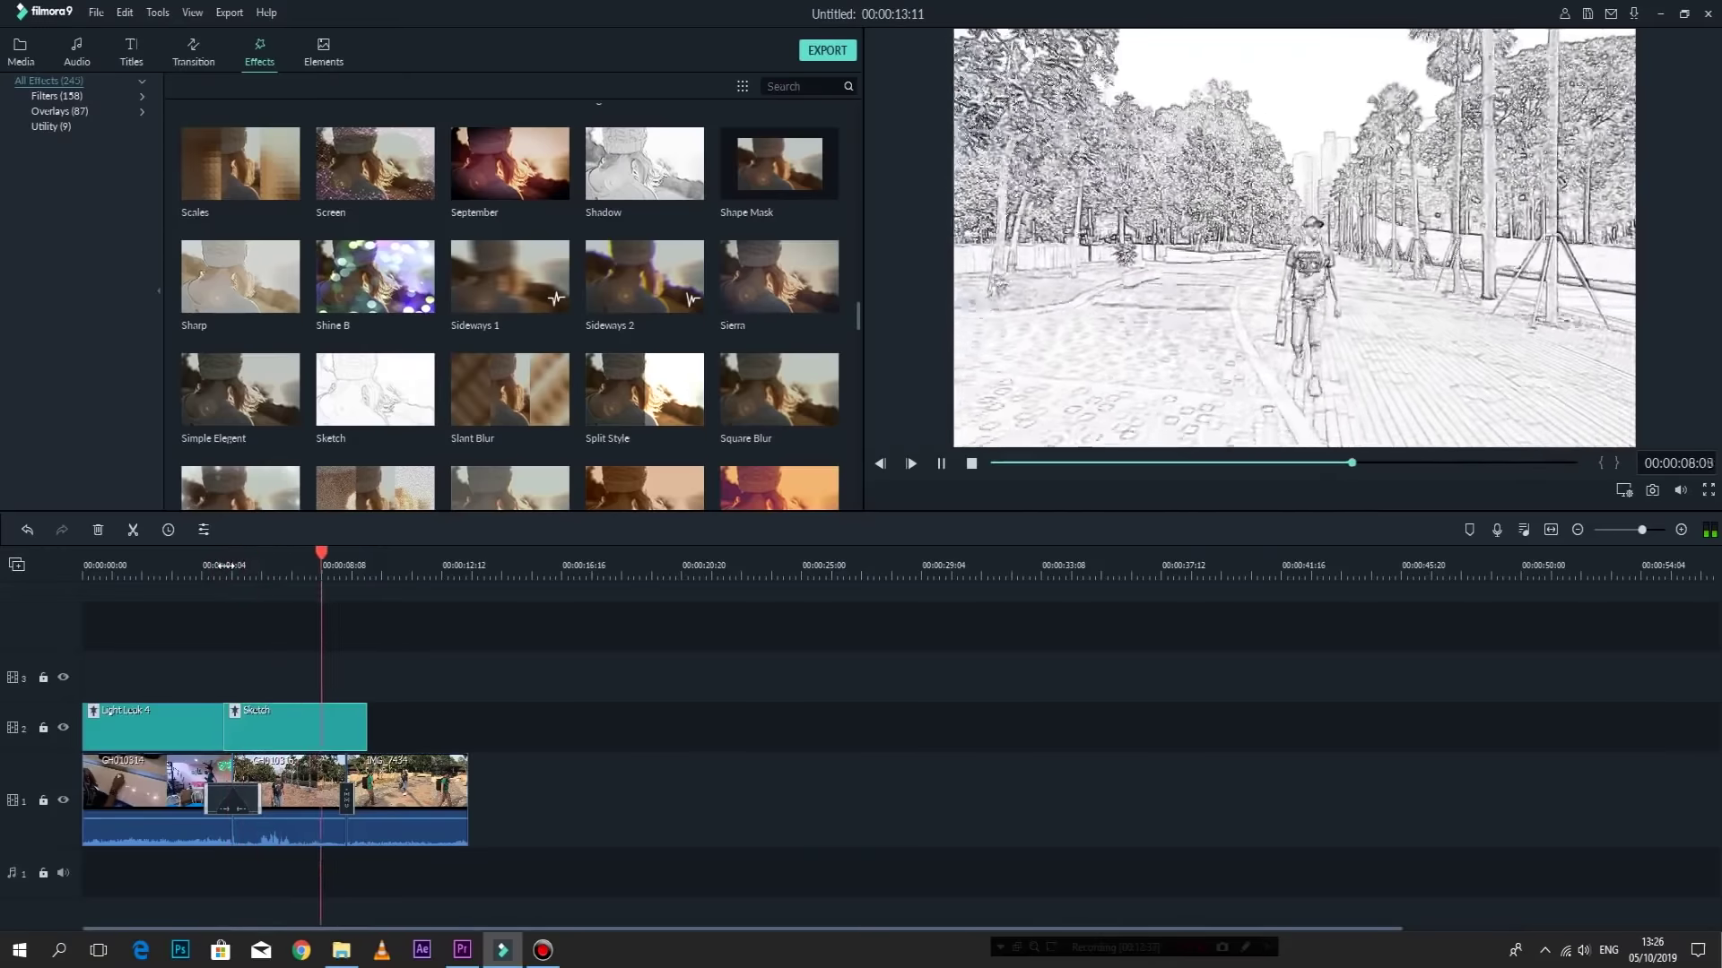
key(space)
Try out Element Emoji 6 from the elements library after the Sketch effect, play it back, and delete it.
scroll(452, 341, up, 15)
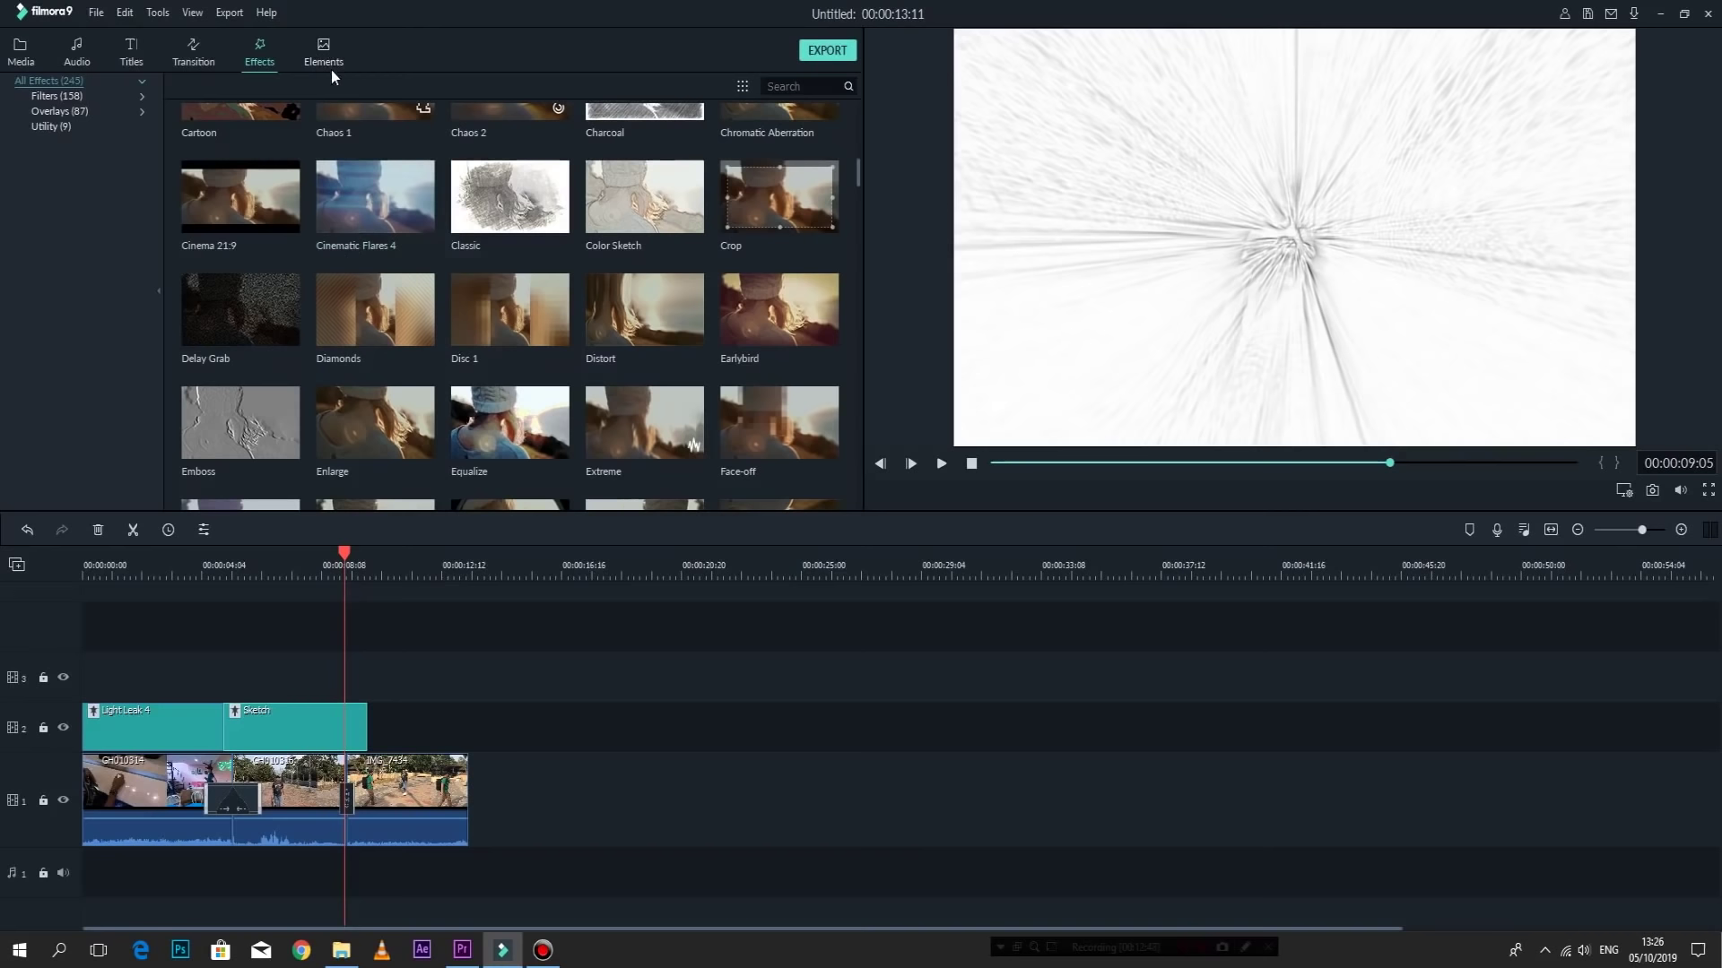
scroll(377, 161, down, 4)
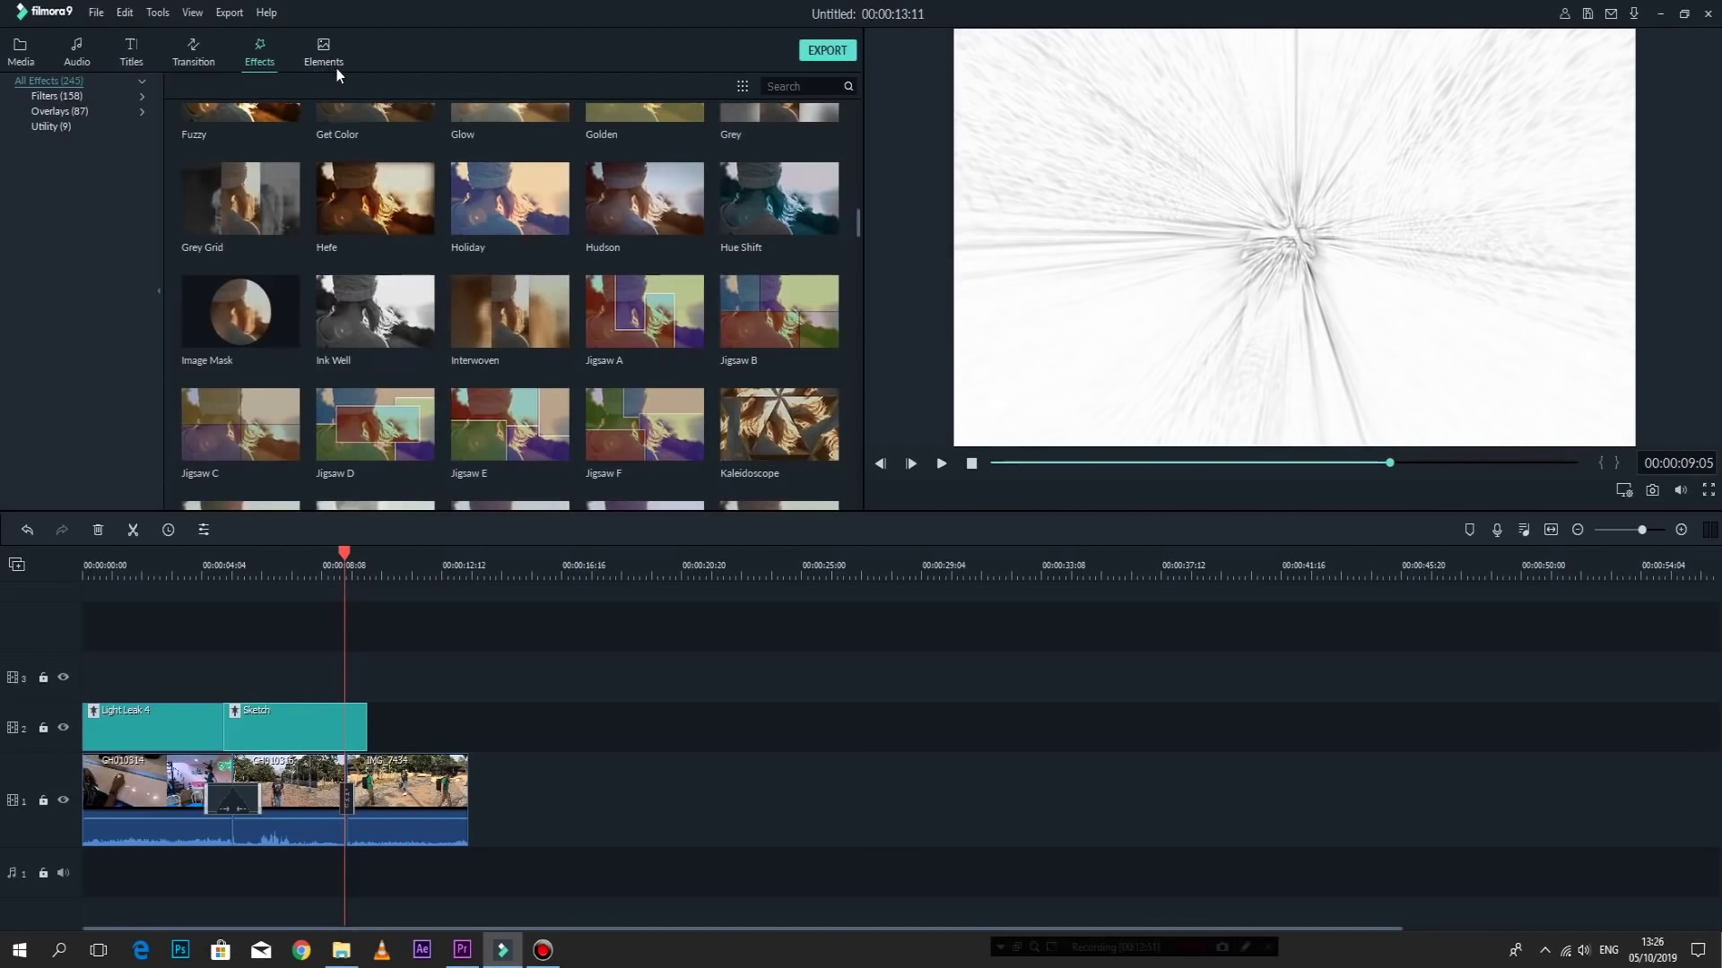
click(336, 66)
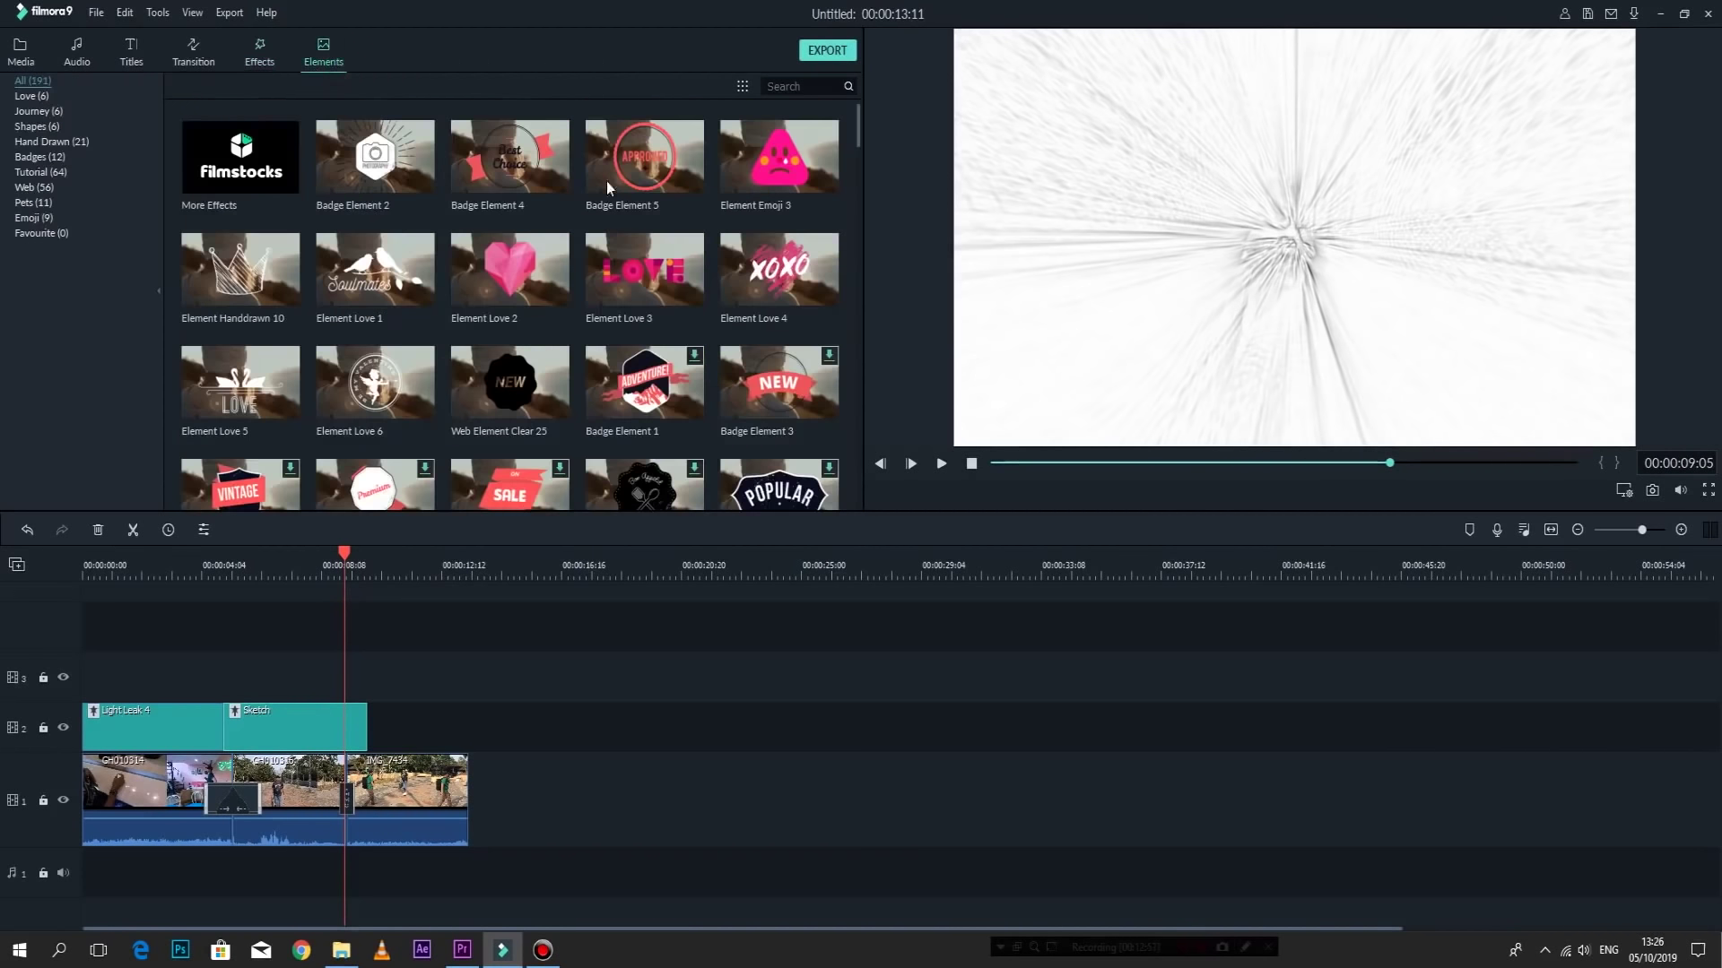
scroll(562, 411, down, 10)
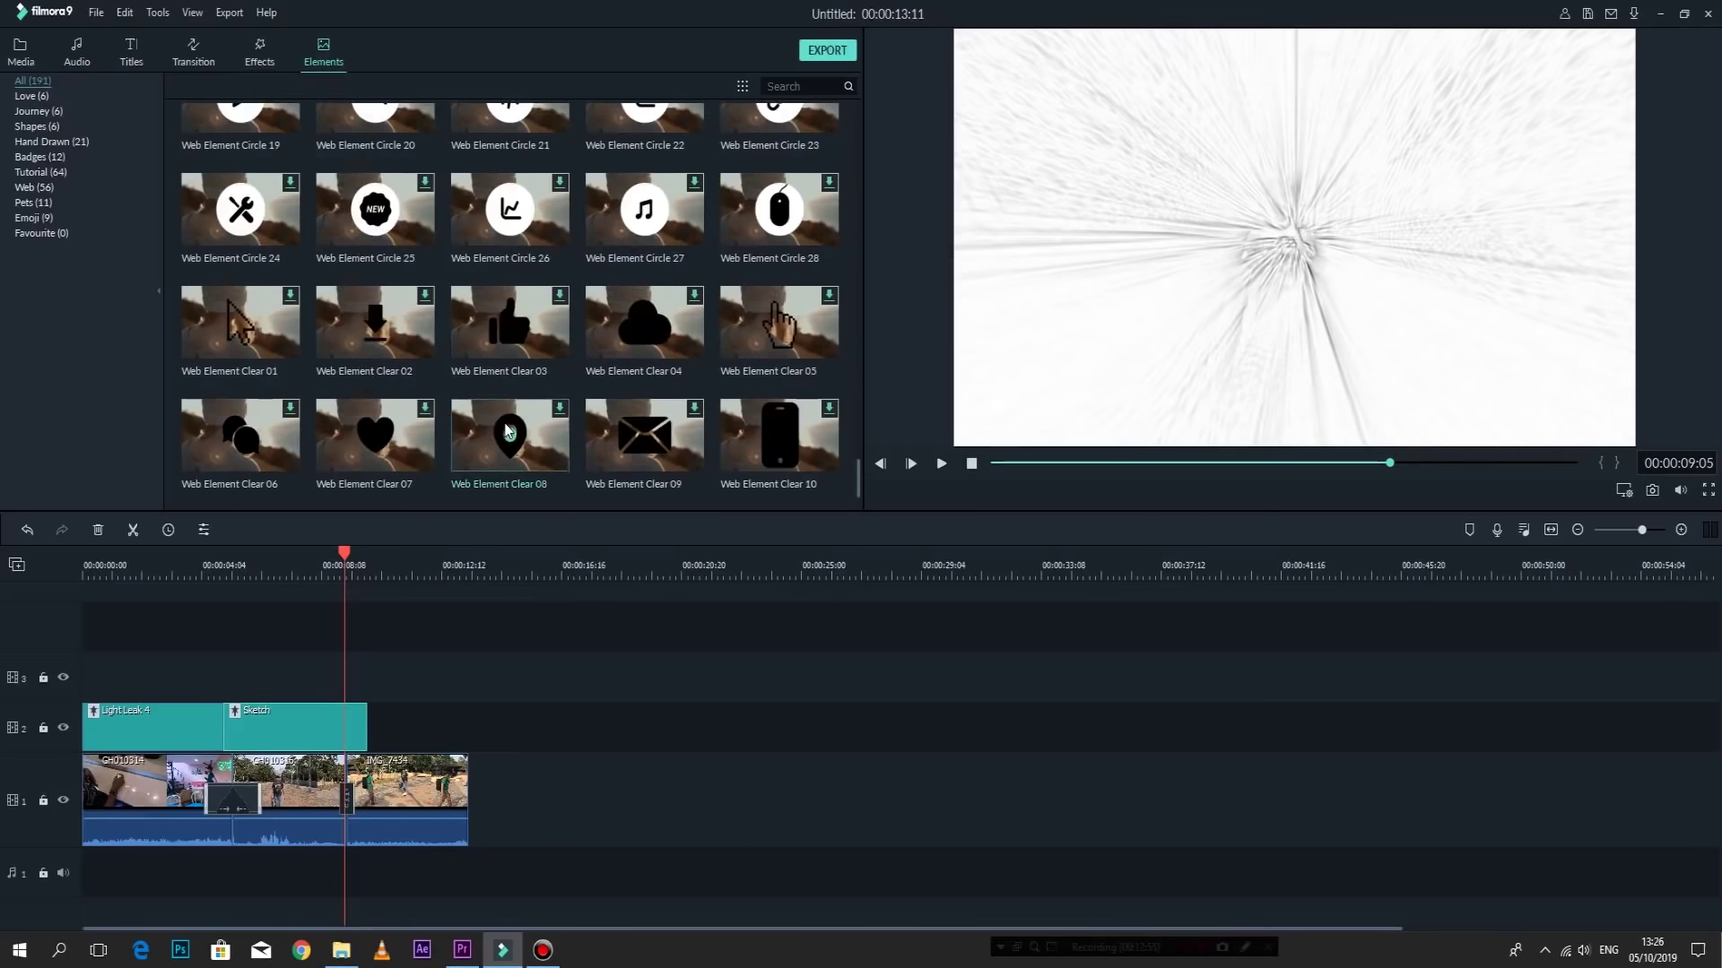
scroll(507, 430, down, 3)
scroll(507, 429, up, 12)
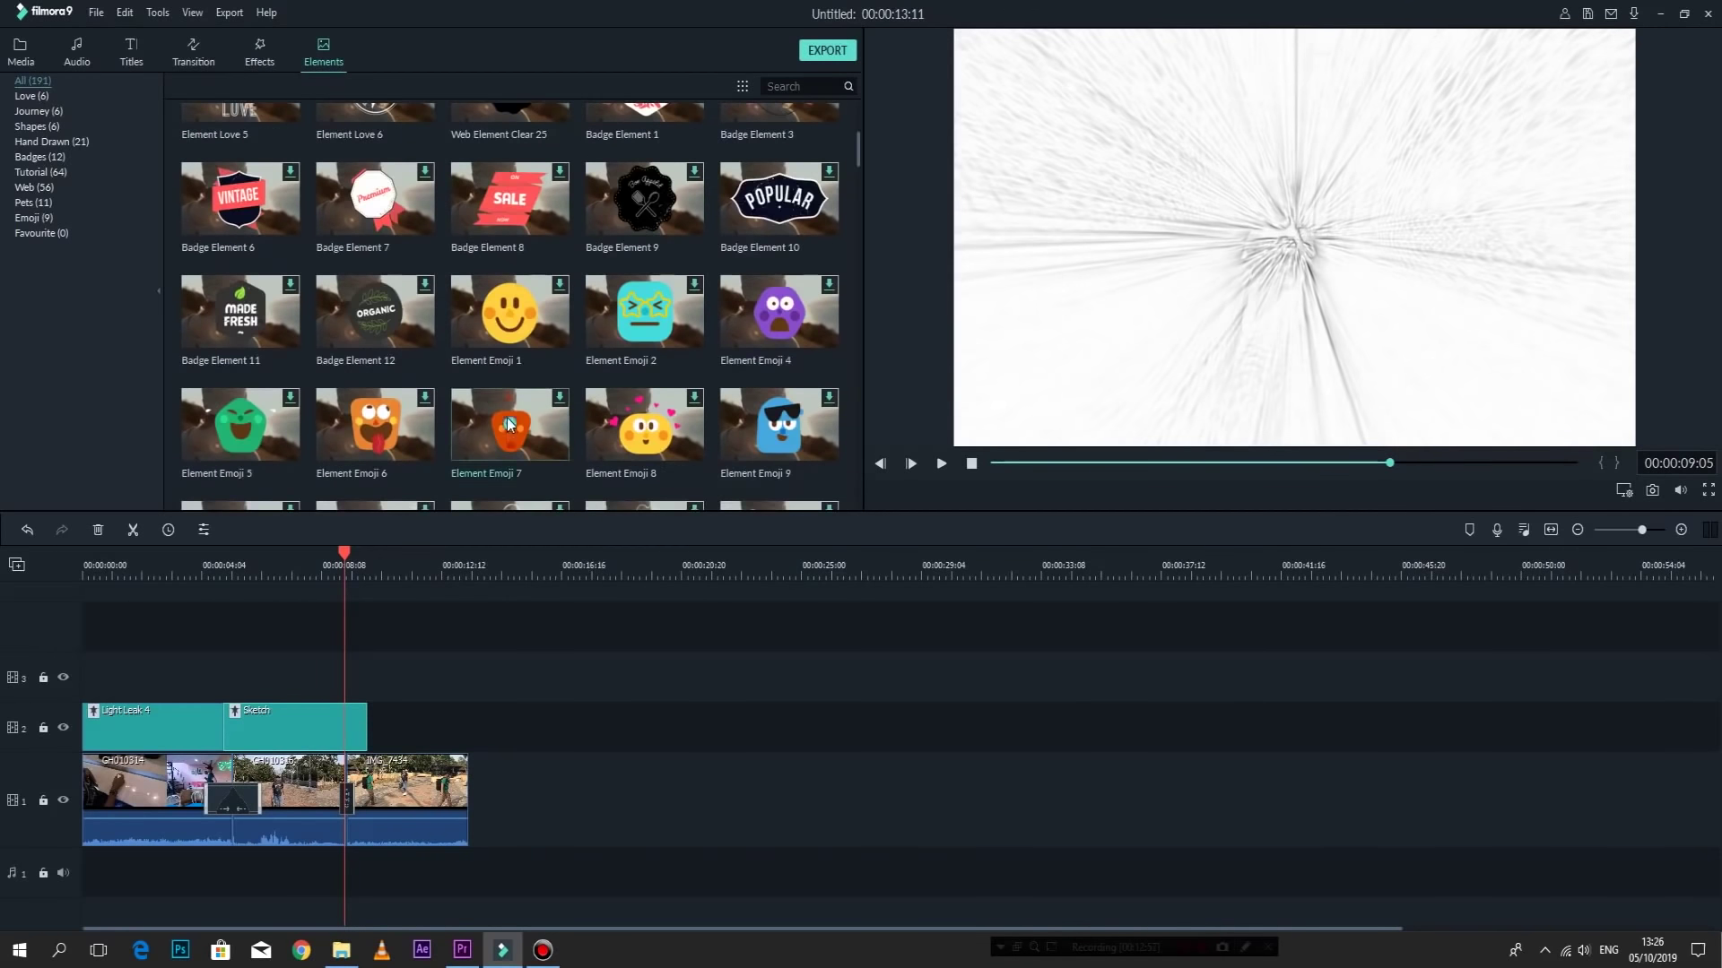
mouse_move(377, 422)
mouse_down()
mouse_move(394, 708)
mouse_move(358, 720)
mouse_up()
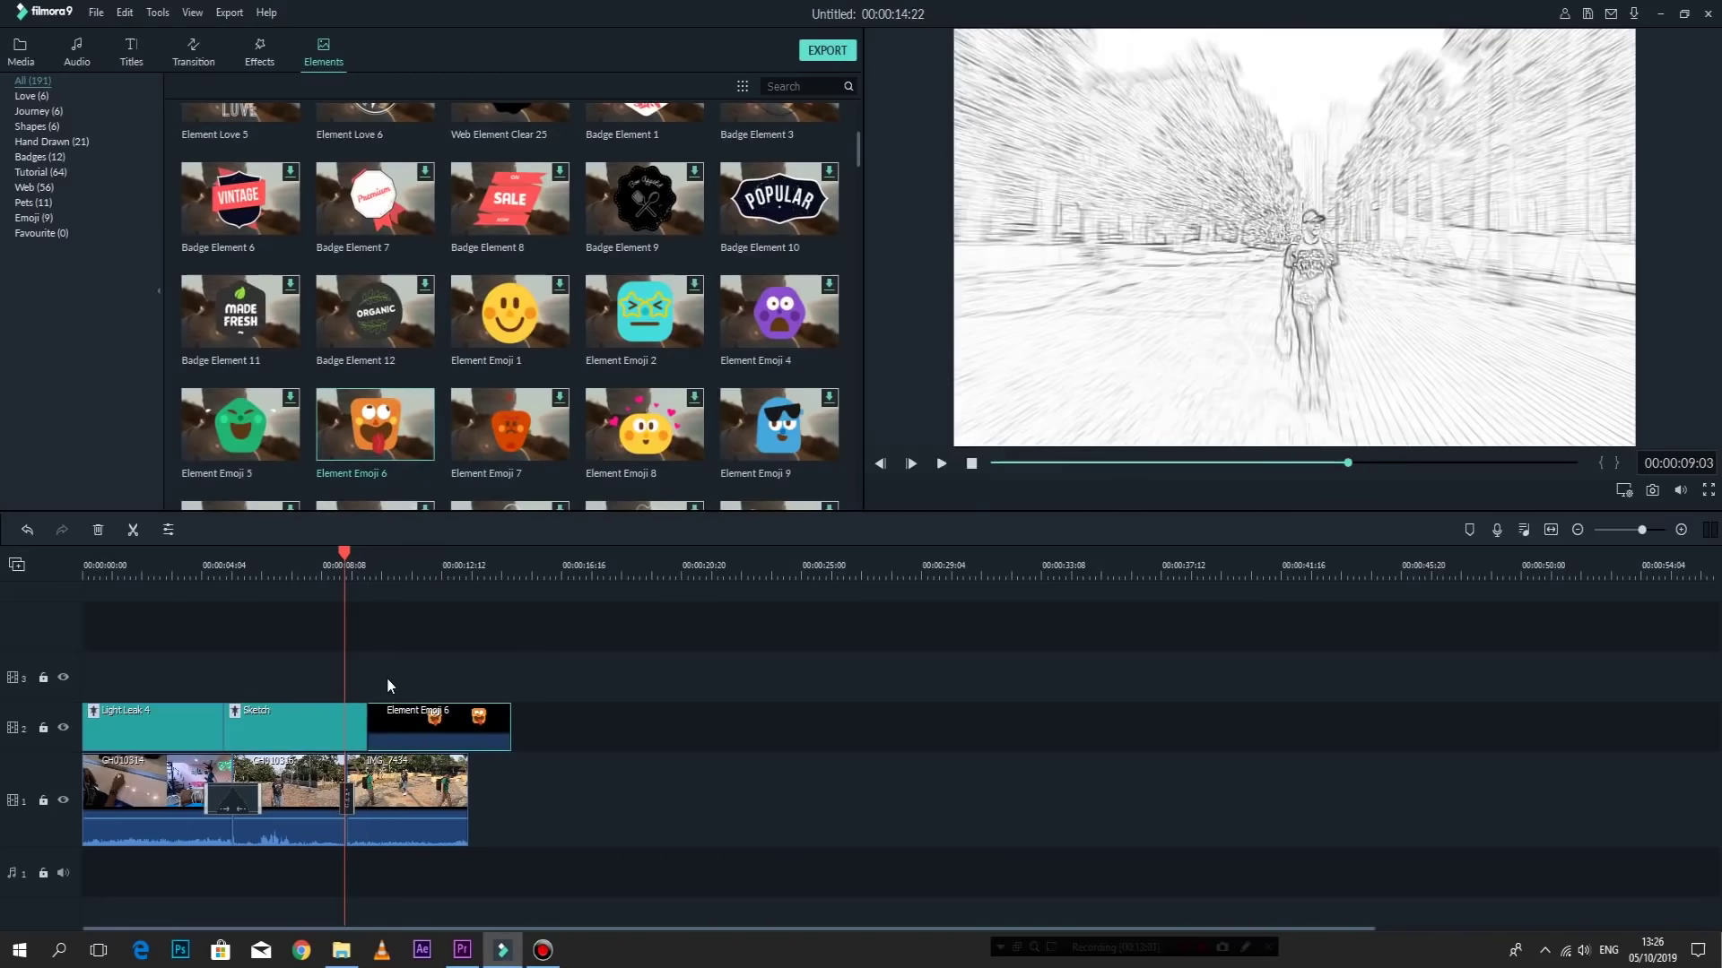
key(space)
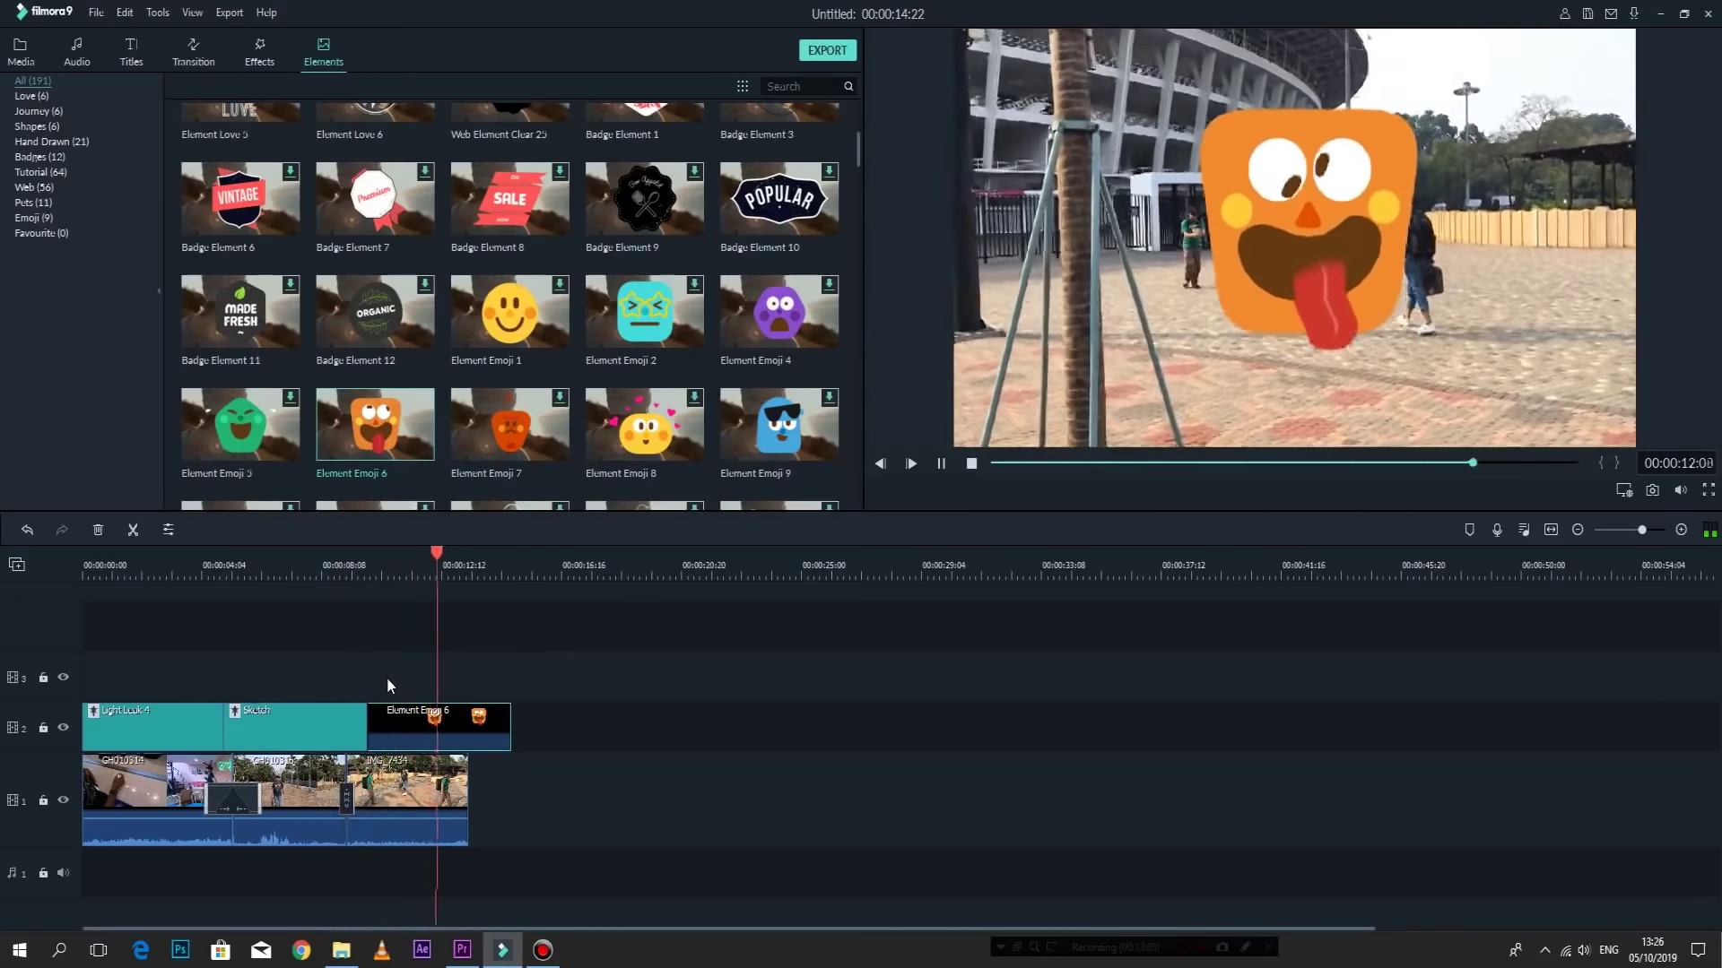
key(Delete)
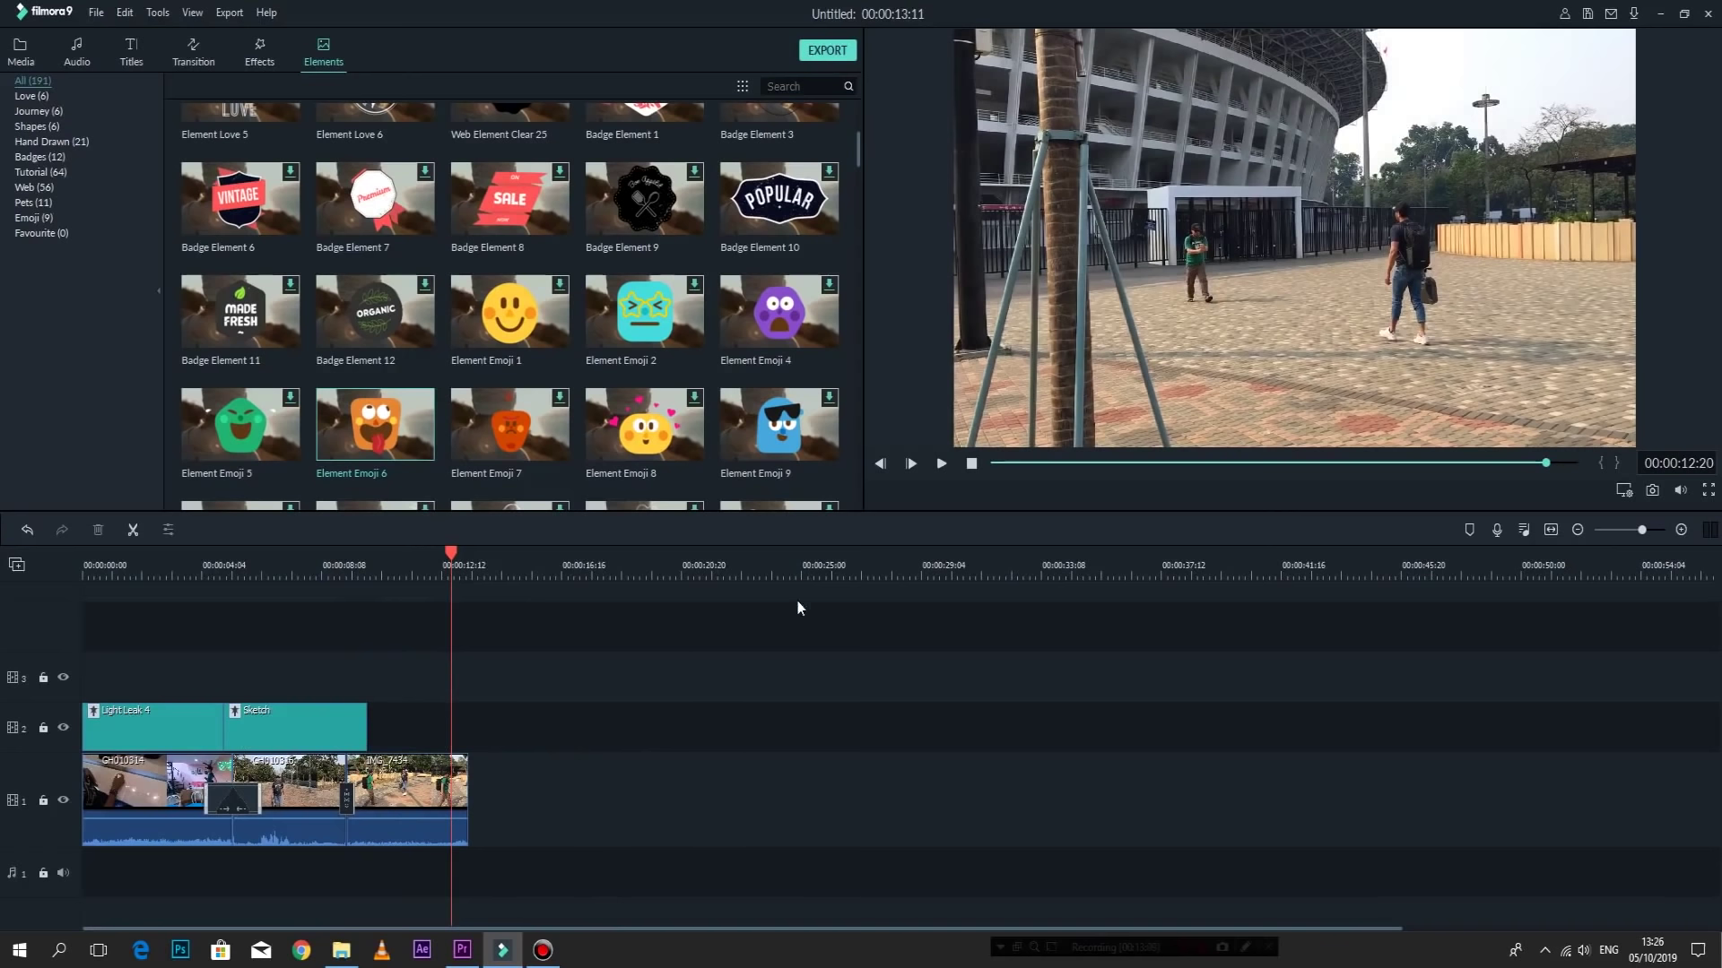
drag(845, 515, 849, 436)
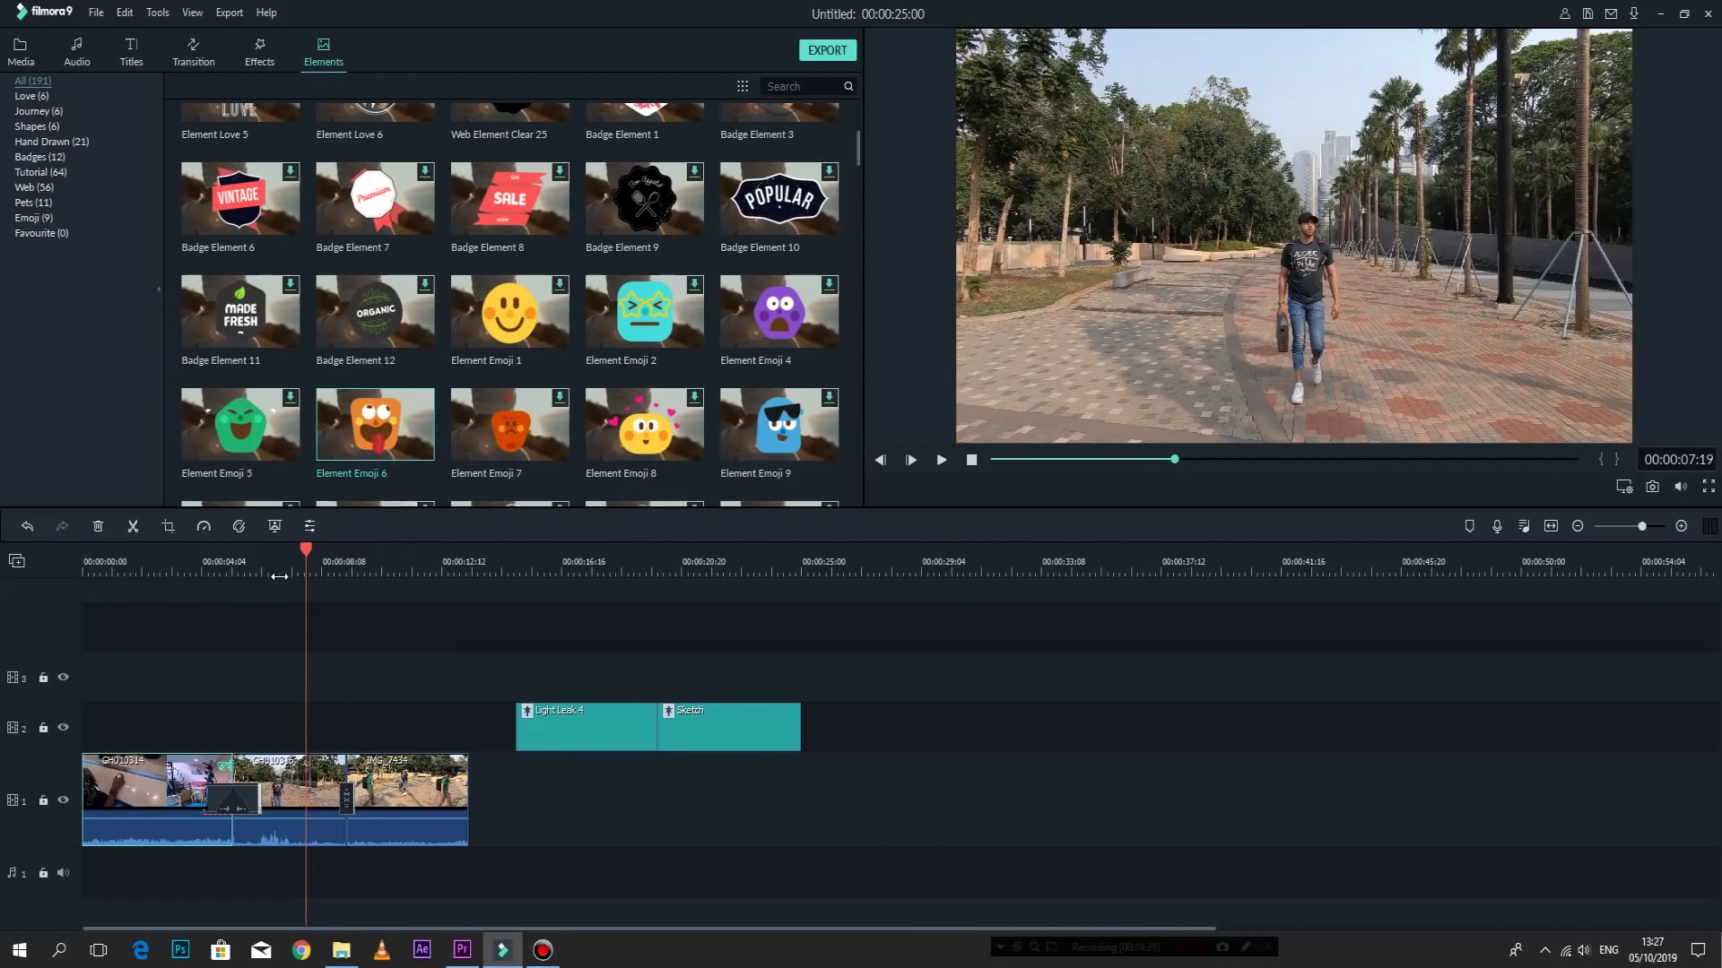
drag(306, 551, 396, 550)
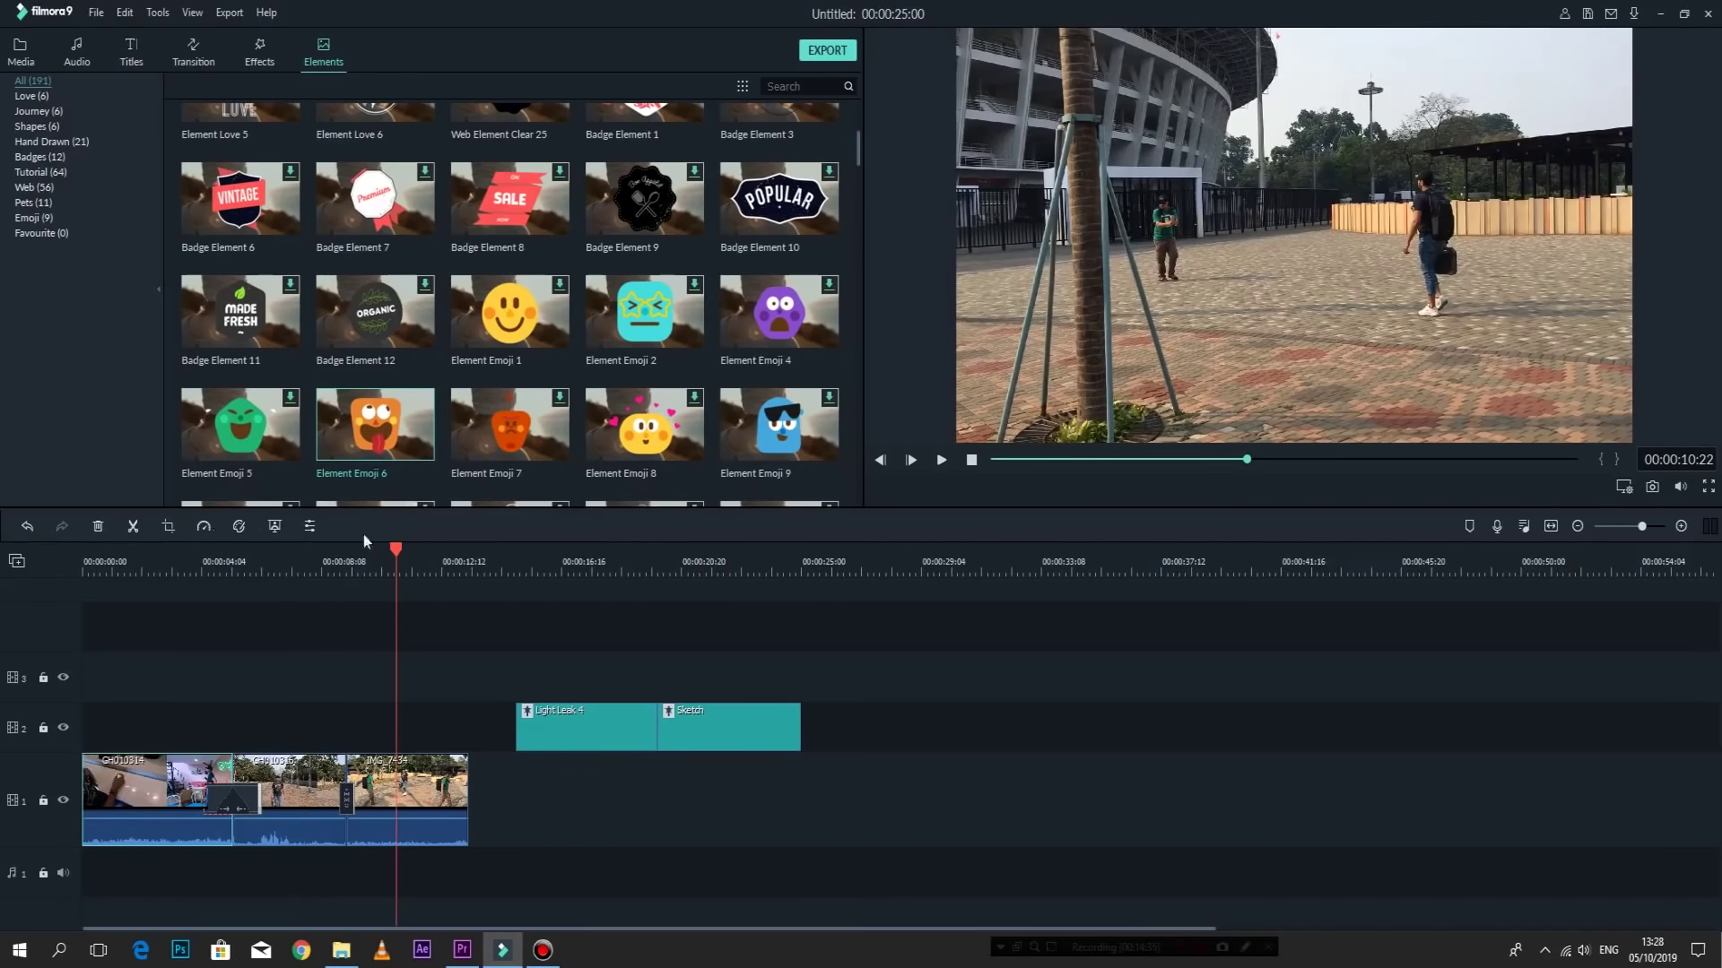
Open the first clip's video settings, then collapse and disable the Transform and Compositing sections.
double_click(164, 807)
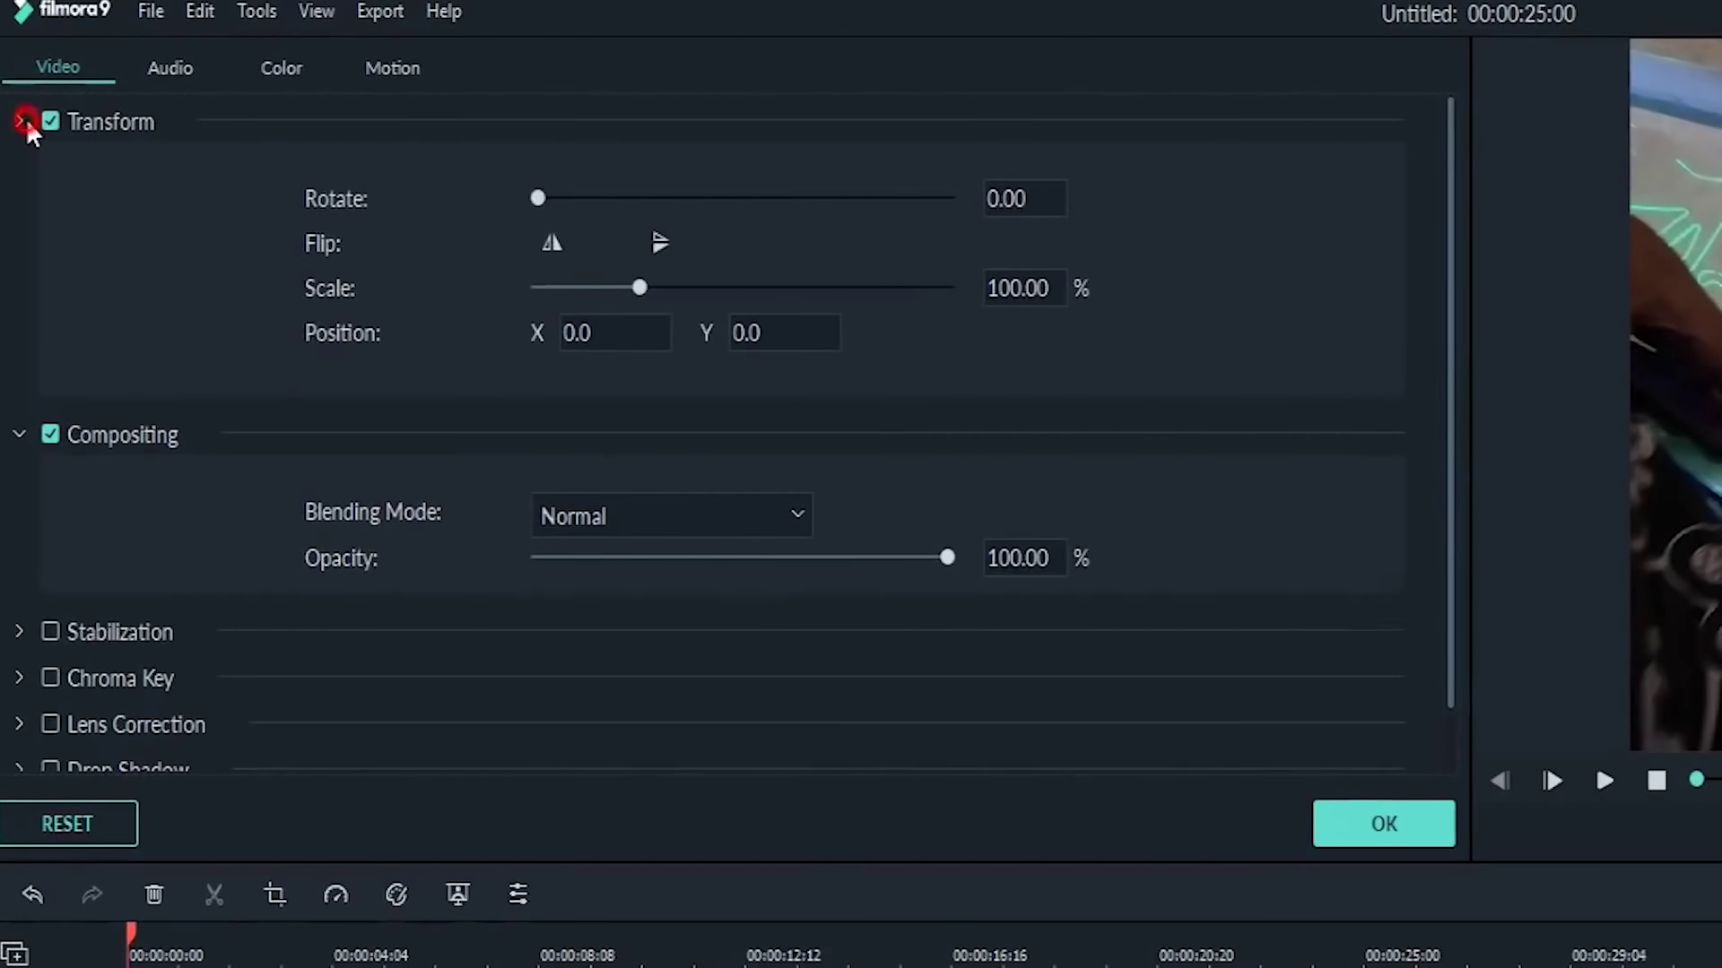
click(24, 122)
click(24, 168)
click(50, 122)
click(49, 168)
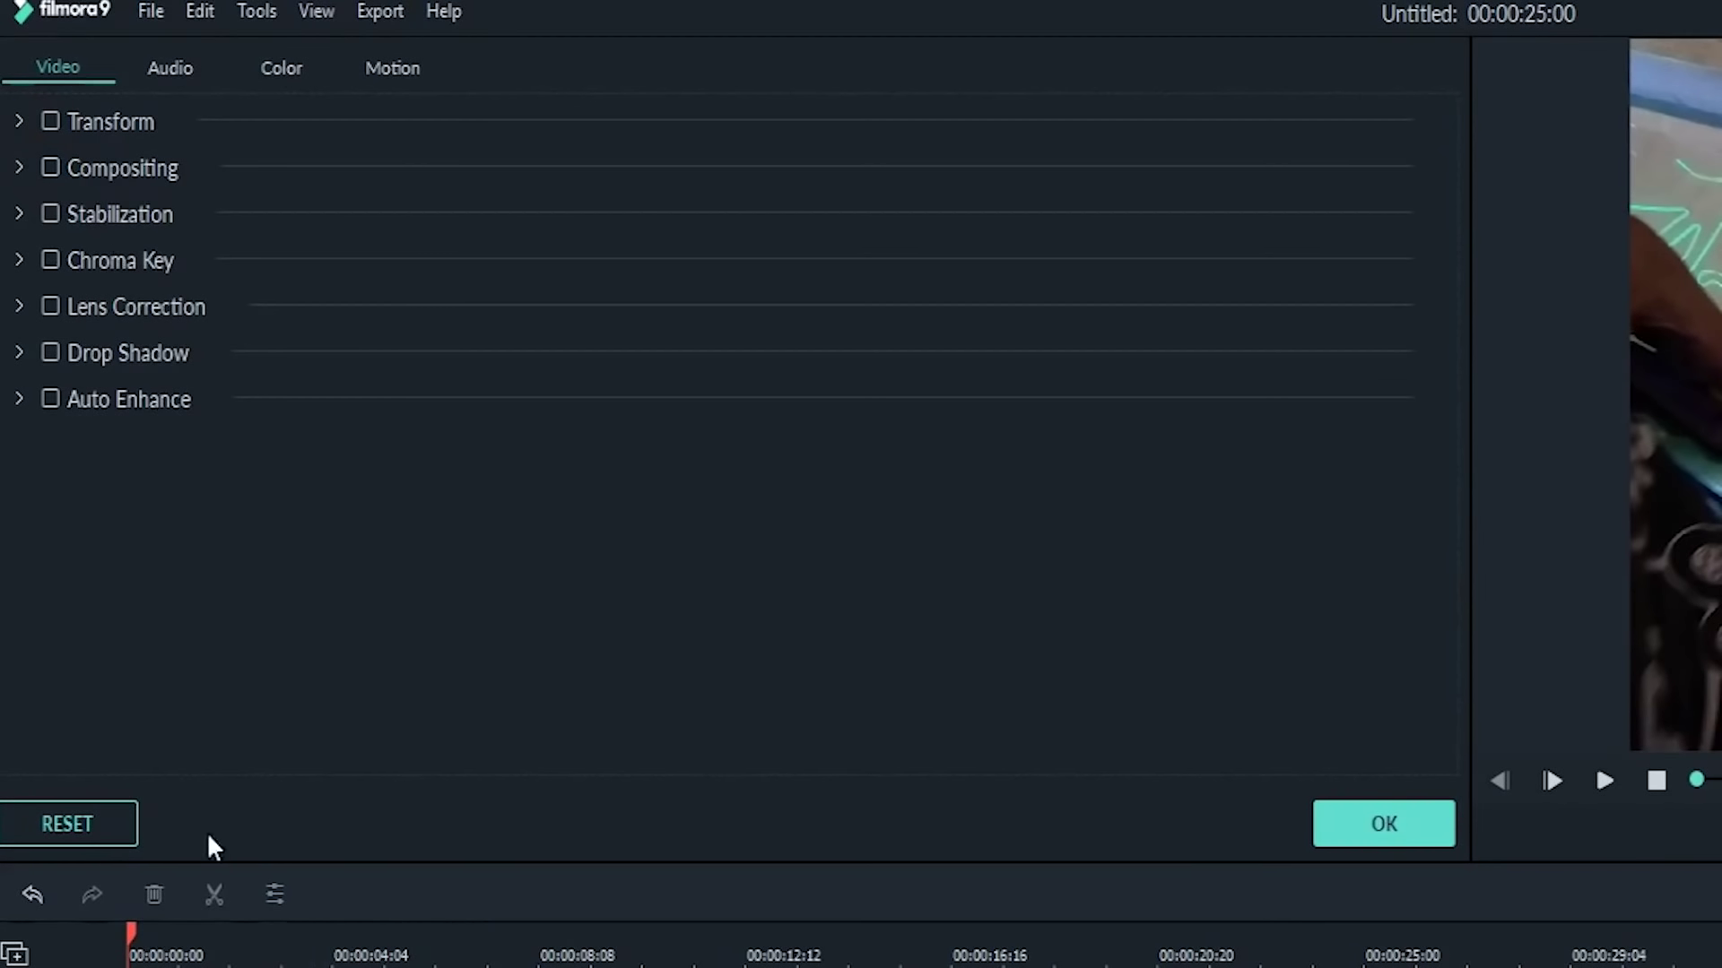
Expand and enable Transform for the first clip, try a rotation of 96.83 degrees, and return it to 0.
click(20, 121)
click(51, 122)
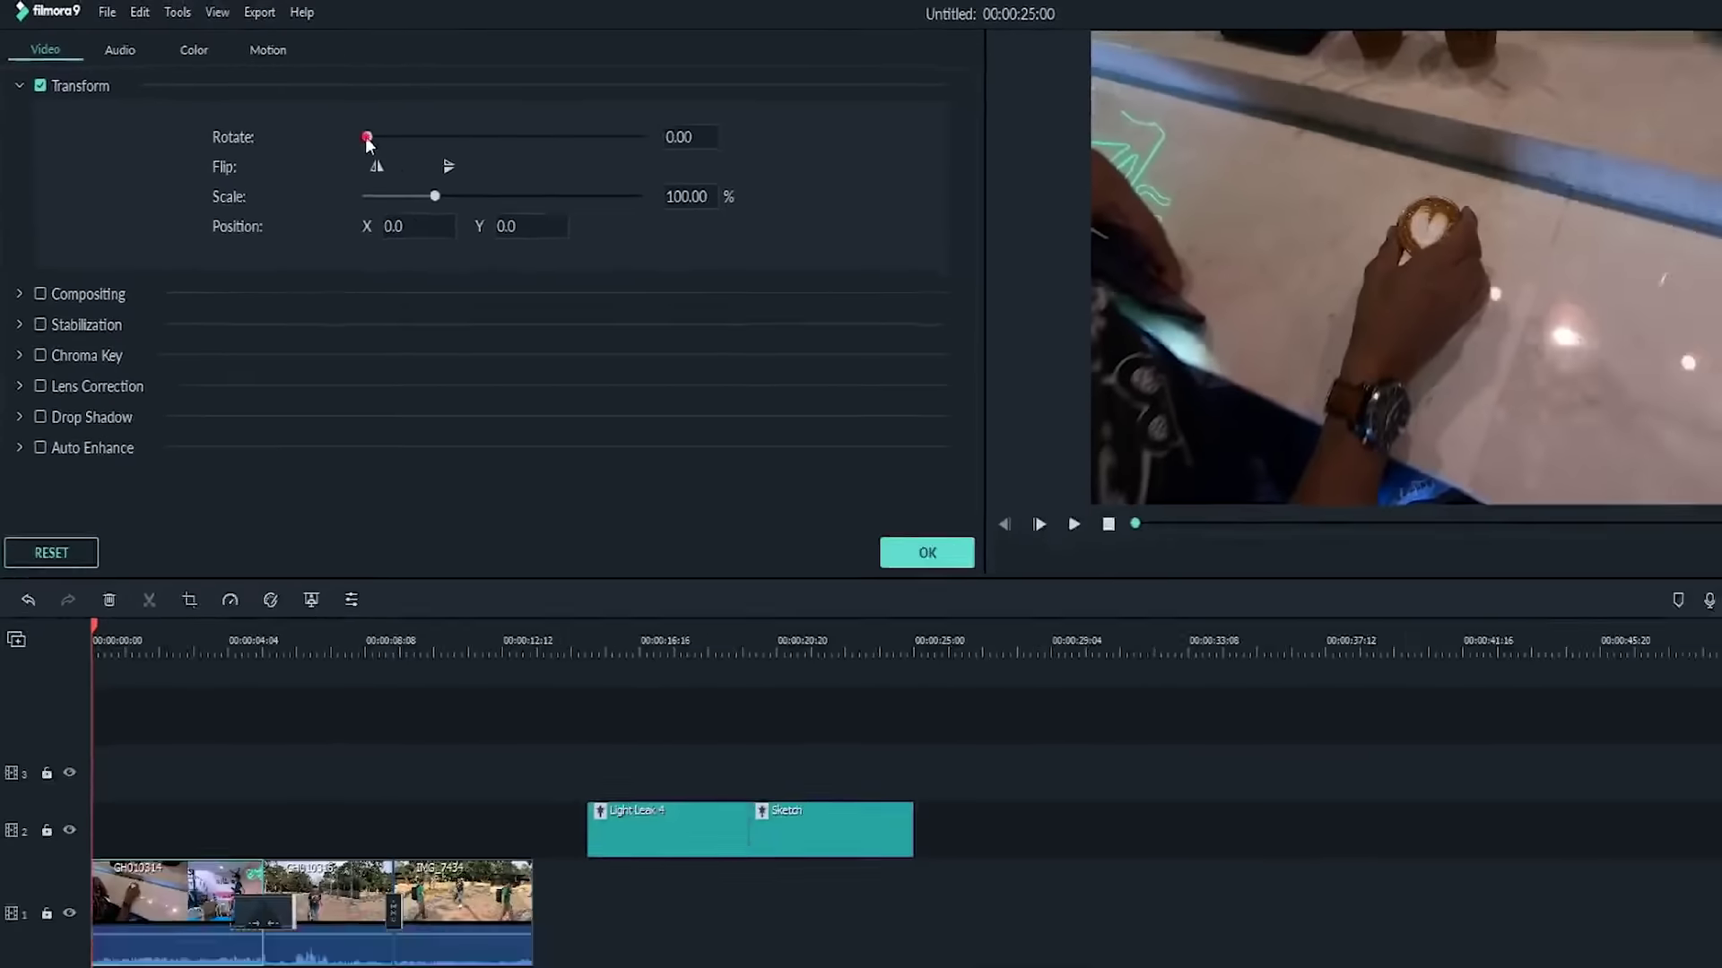
drag(542, 198, 612, 224)
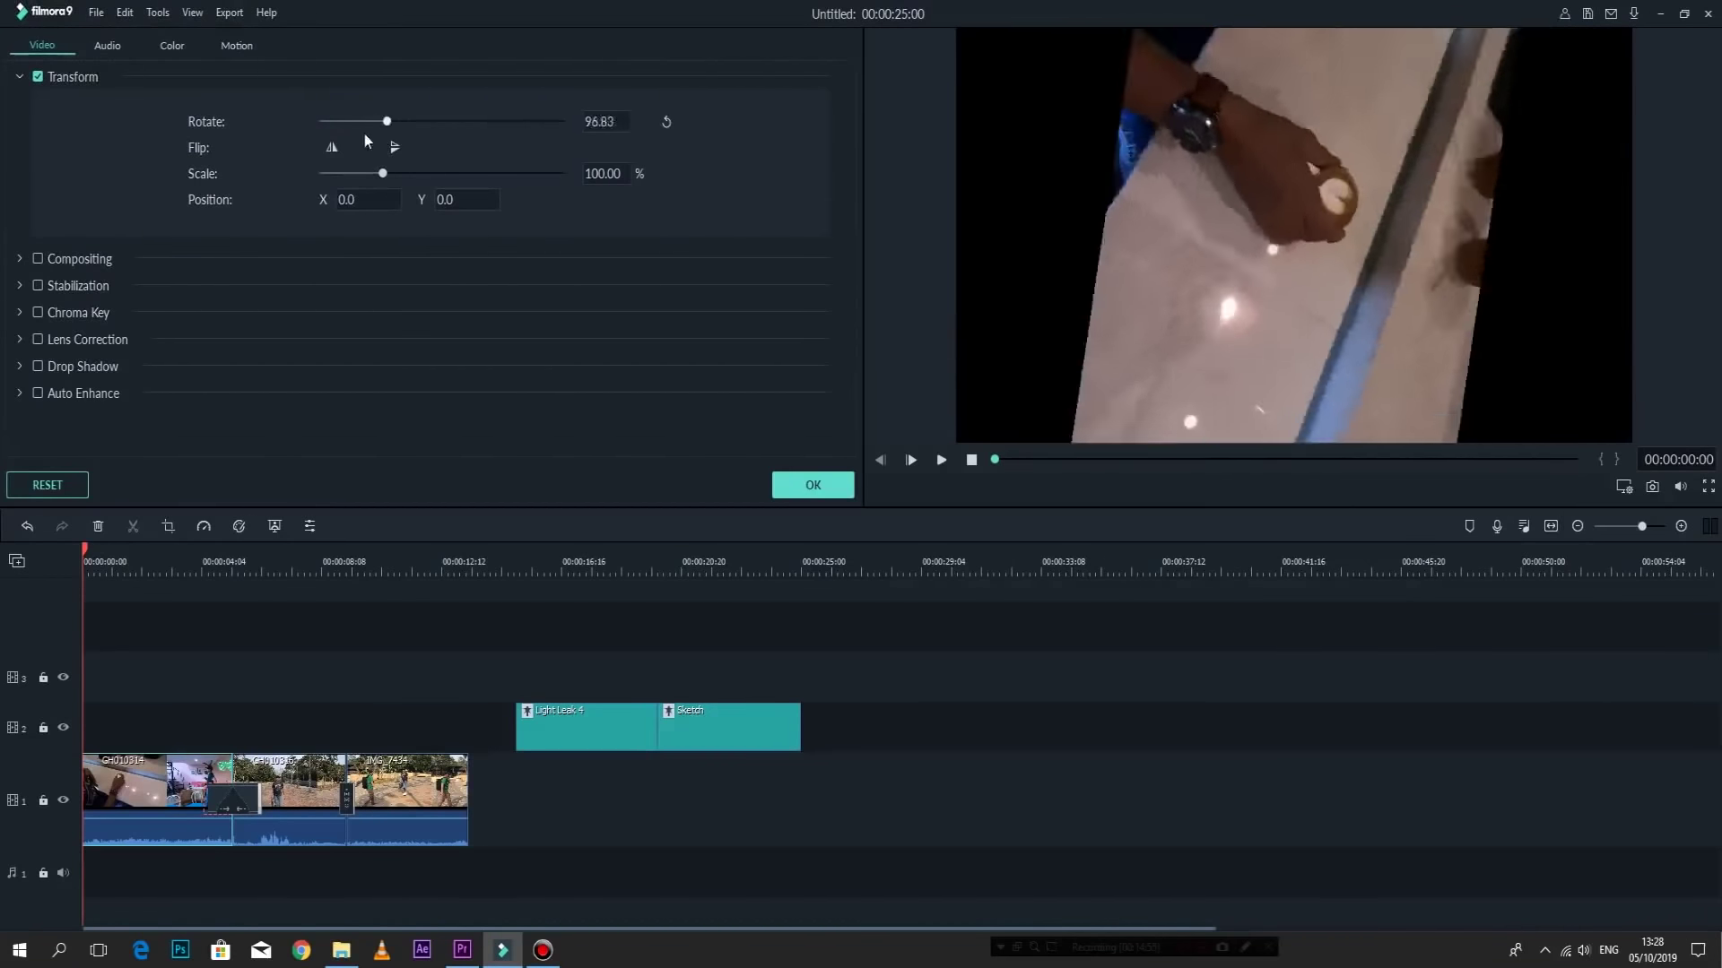
drag(364, 132, 106, 165)
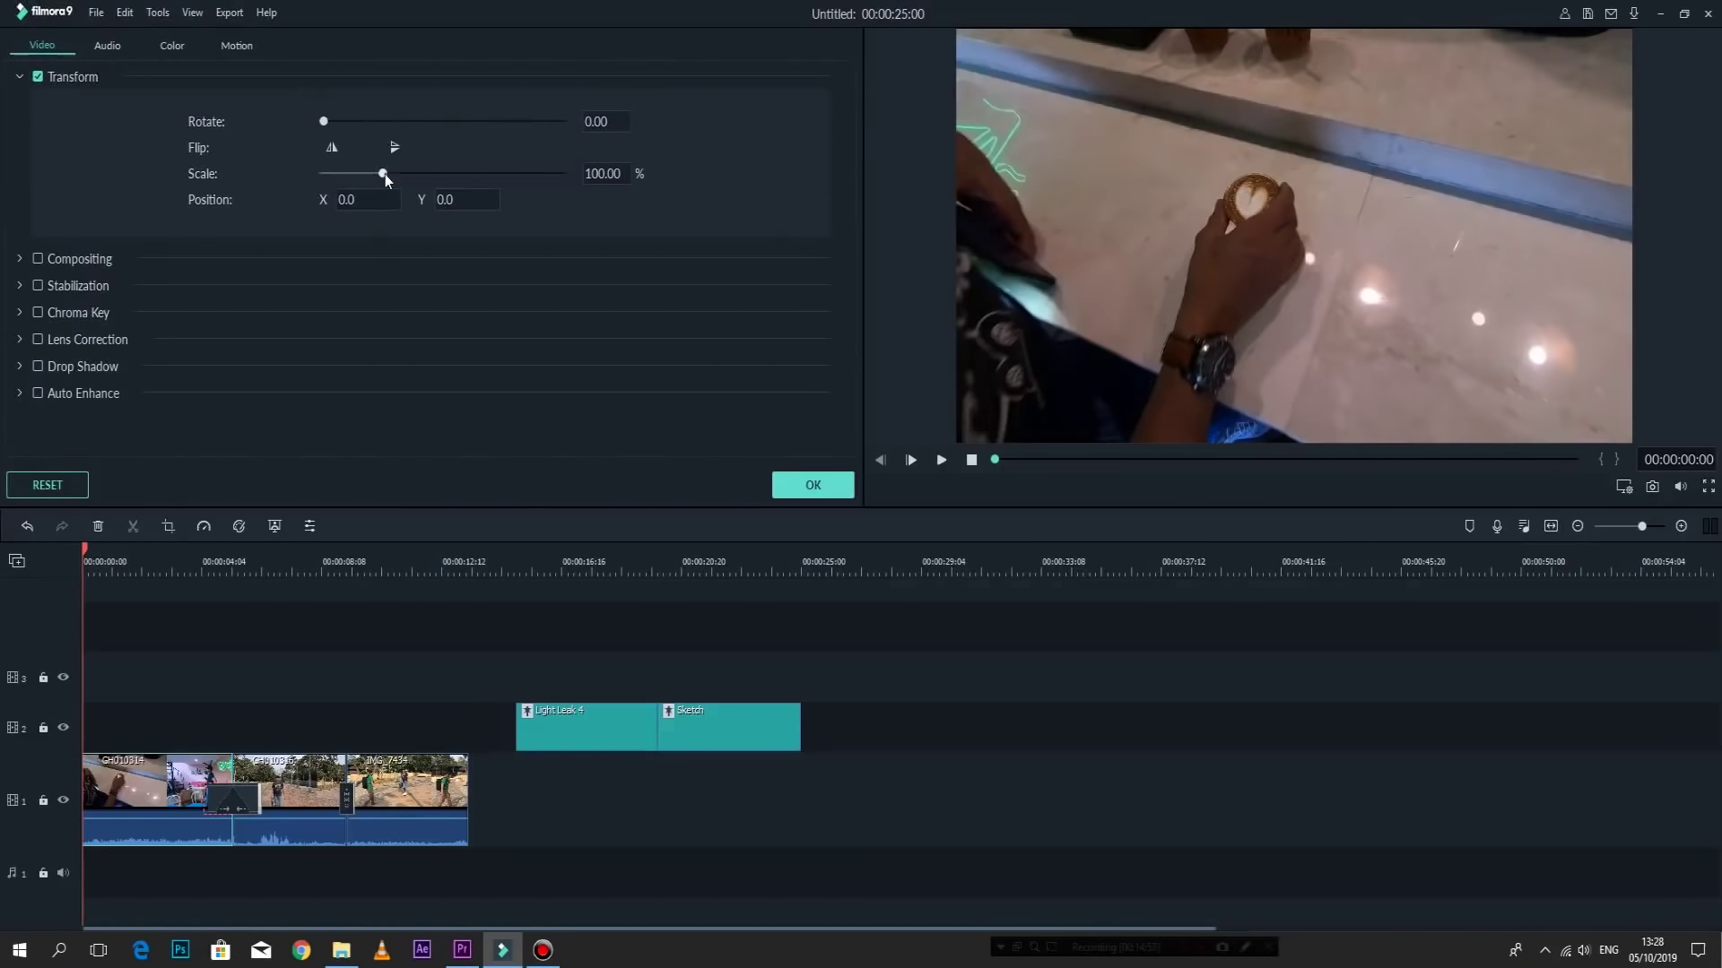
Scale the first clip to 102.07% and enable its Compositing settings with 100% opacity.
mouse_move(384, 174)
mouse_down()
mouse_move(542, 174)
mouse_move(341, 181)
mouse_move(421, 180)
mouse_move(386, 185)
mouse_up()
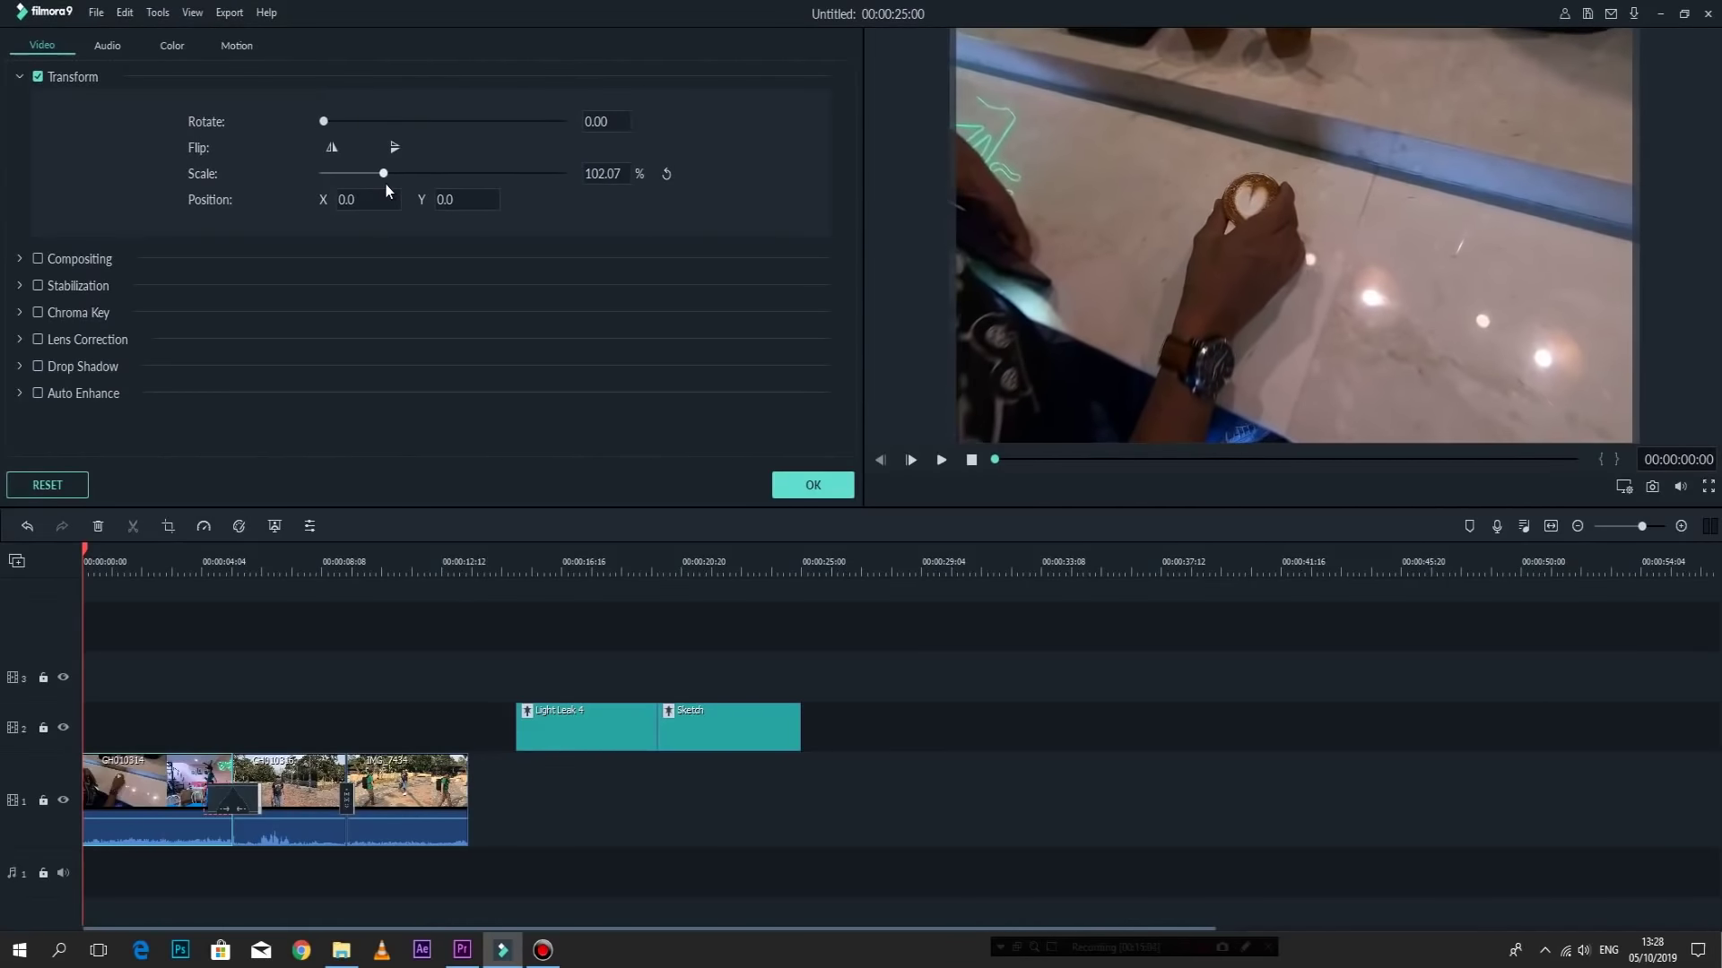
click(39, 259)
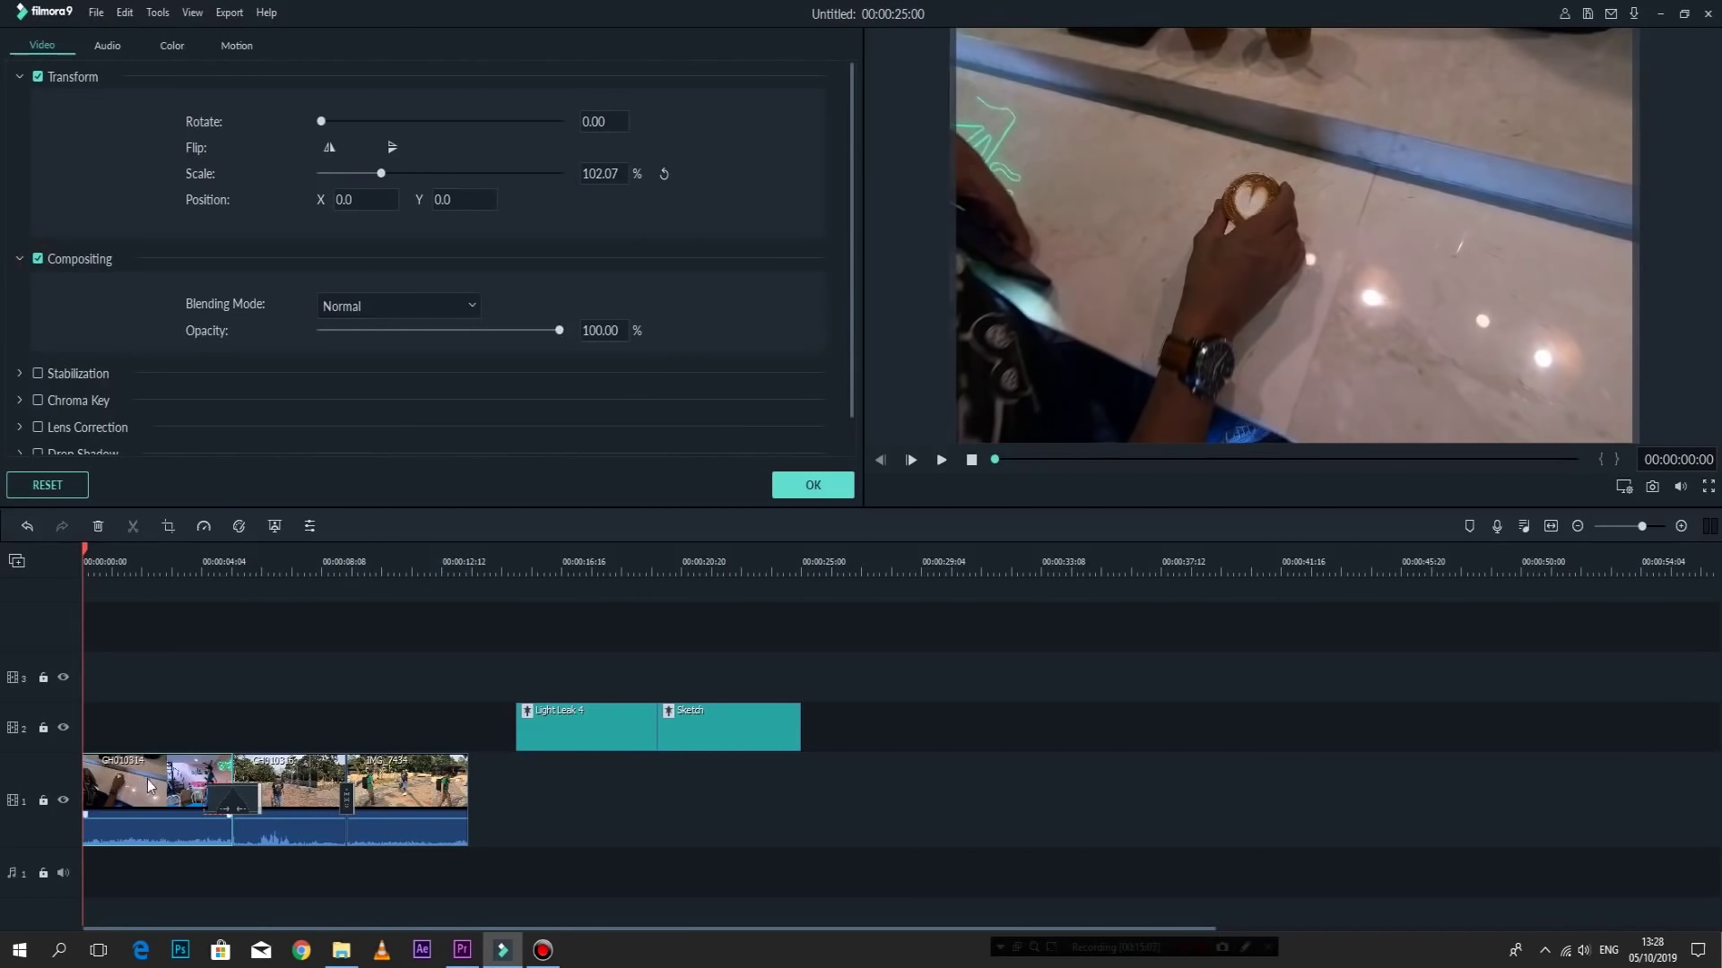
mouse_move(549, 334)
mouse_down()
mouse_move(476, 338)
mouse_move(574, 333)
mouse_up()
Move the first clip up to track 2 and shift the second clip to the start of track 1 beneath it.
drag(139, 833, 153, 725)
drag(204, 776, 136, 769)
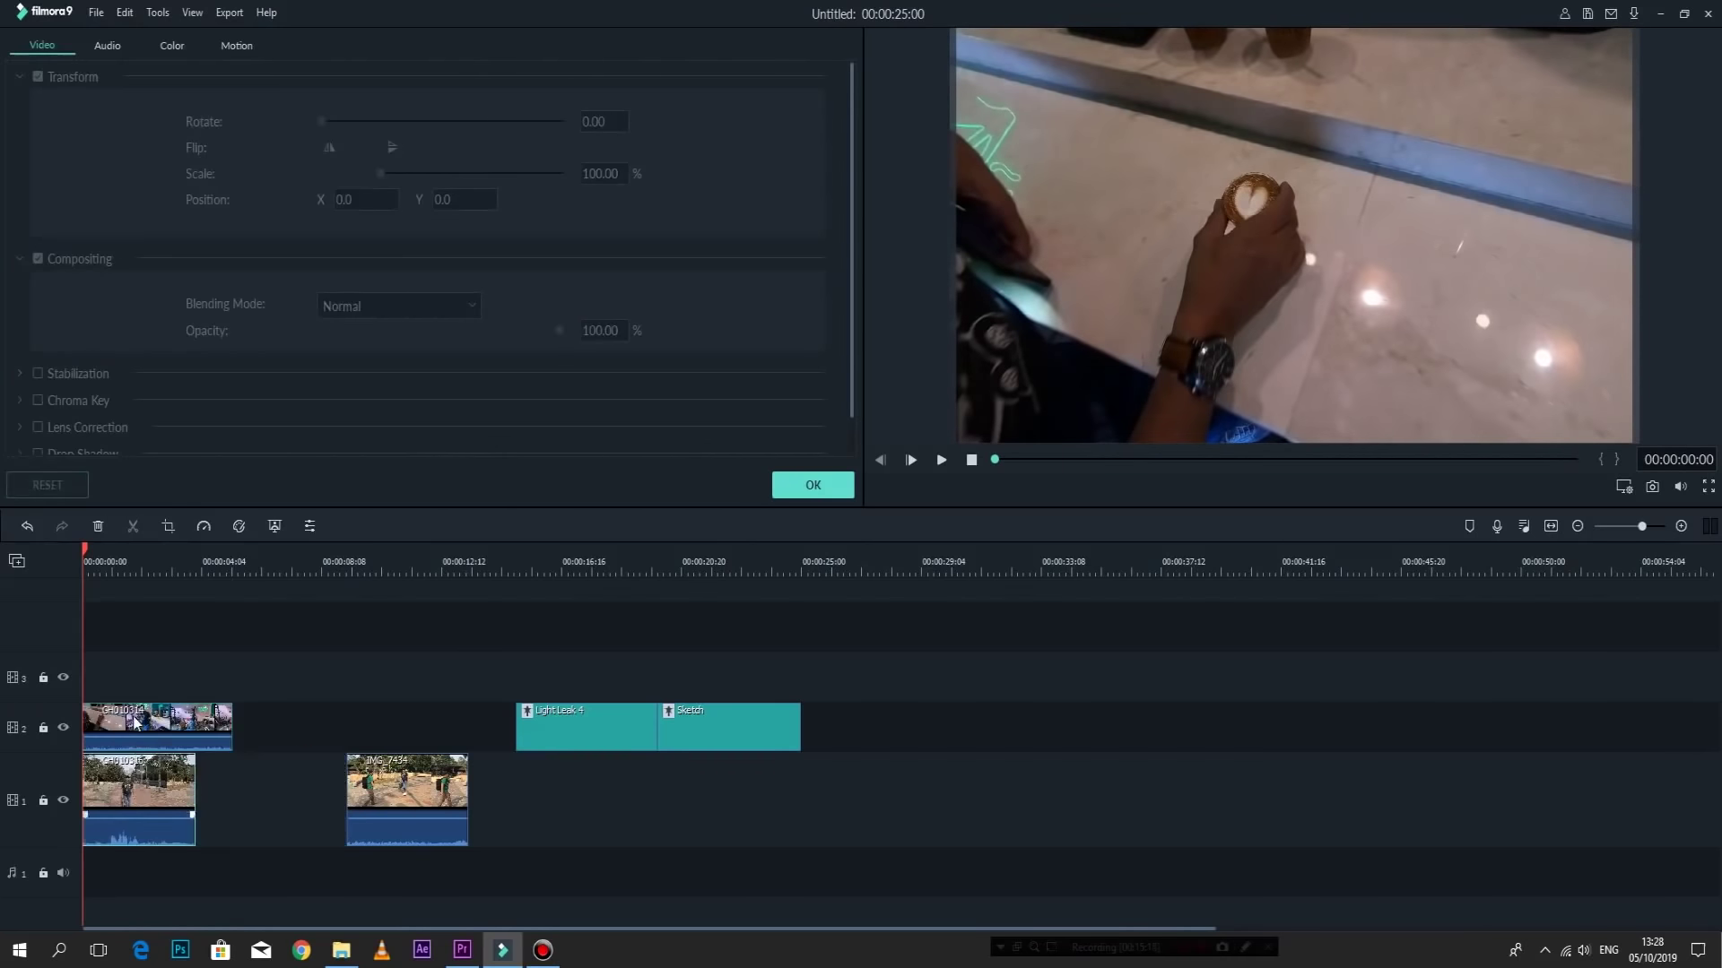
drag(78, 579, 103, 574)
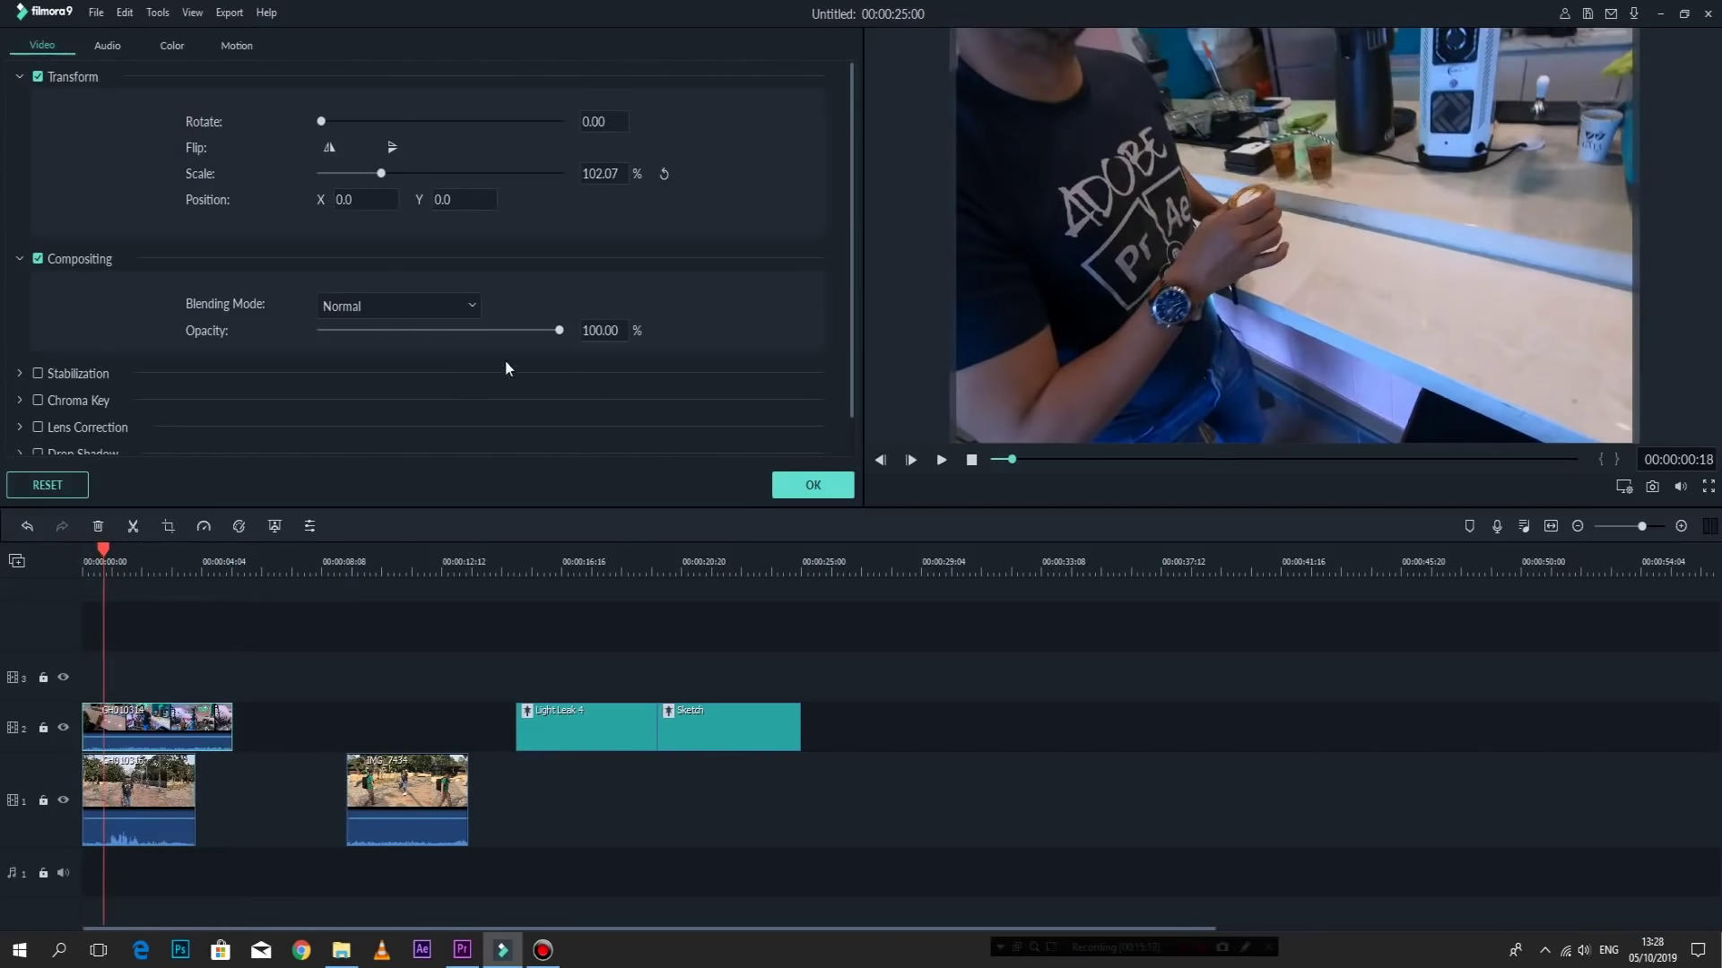
Lower the upper clip's opacity to 47.93% and play the overlapping clips from the start.
drag(557, 330, 433, 332)
drag(104, 550, 83, 550)
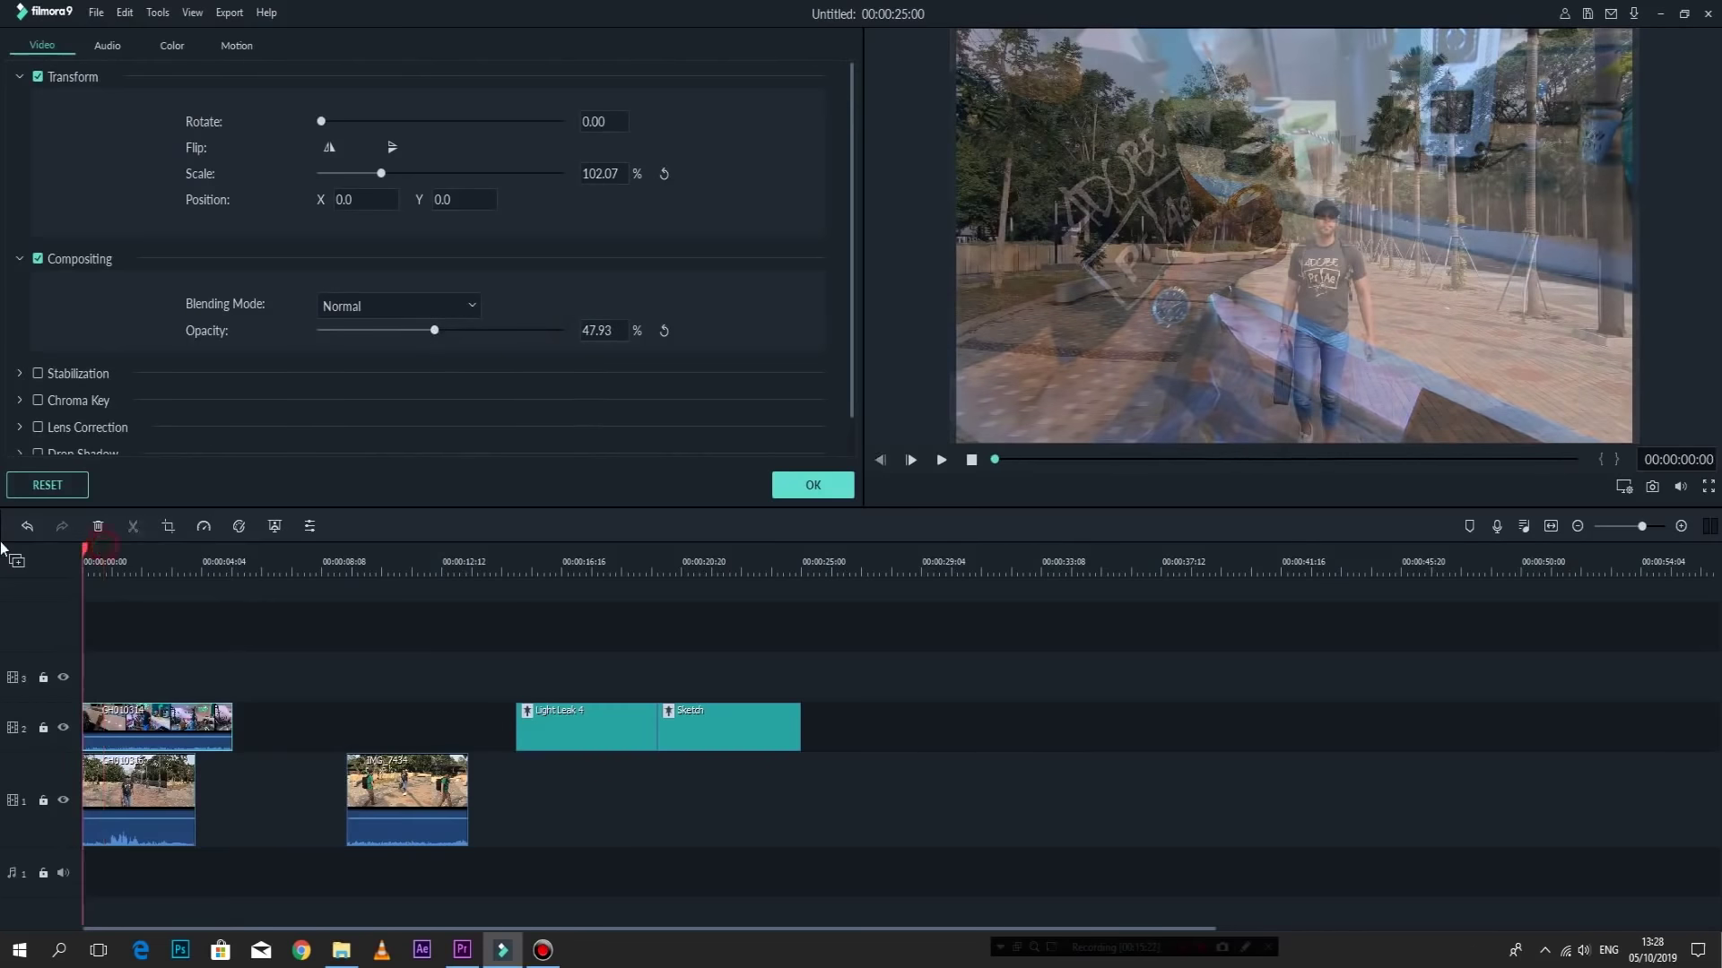
key(space)
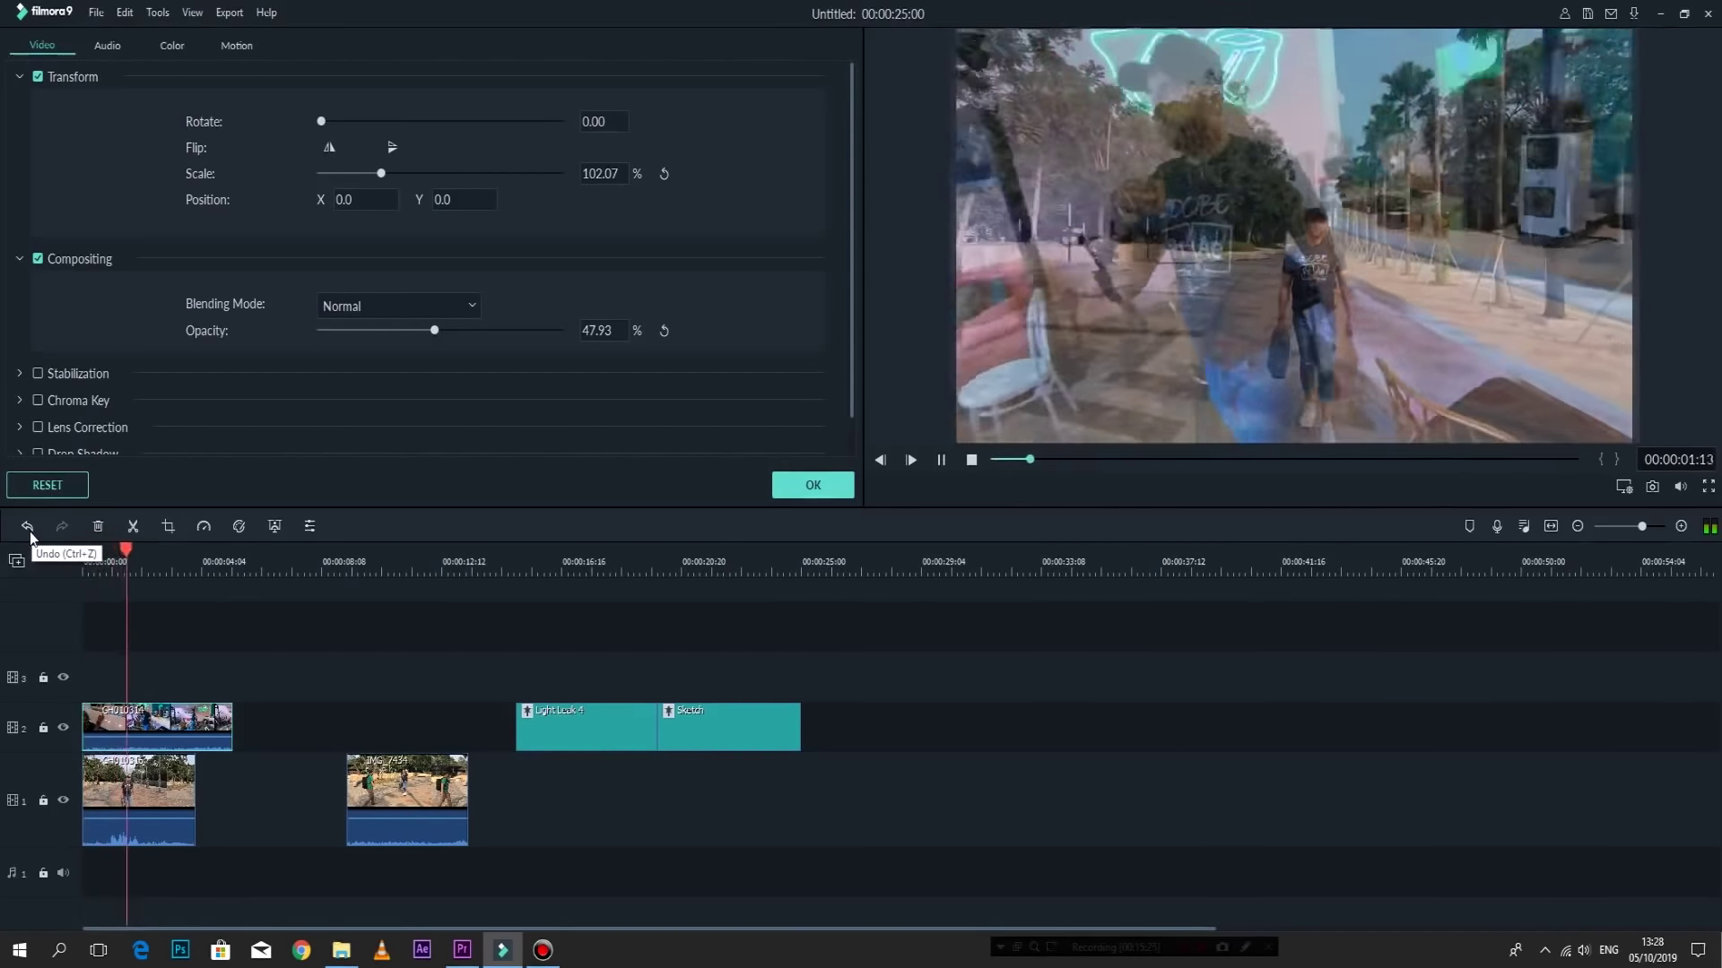
Stop playback and restore the upper clip's opacity to 100%.
key(space)
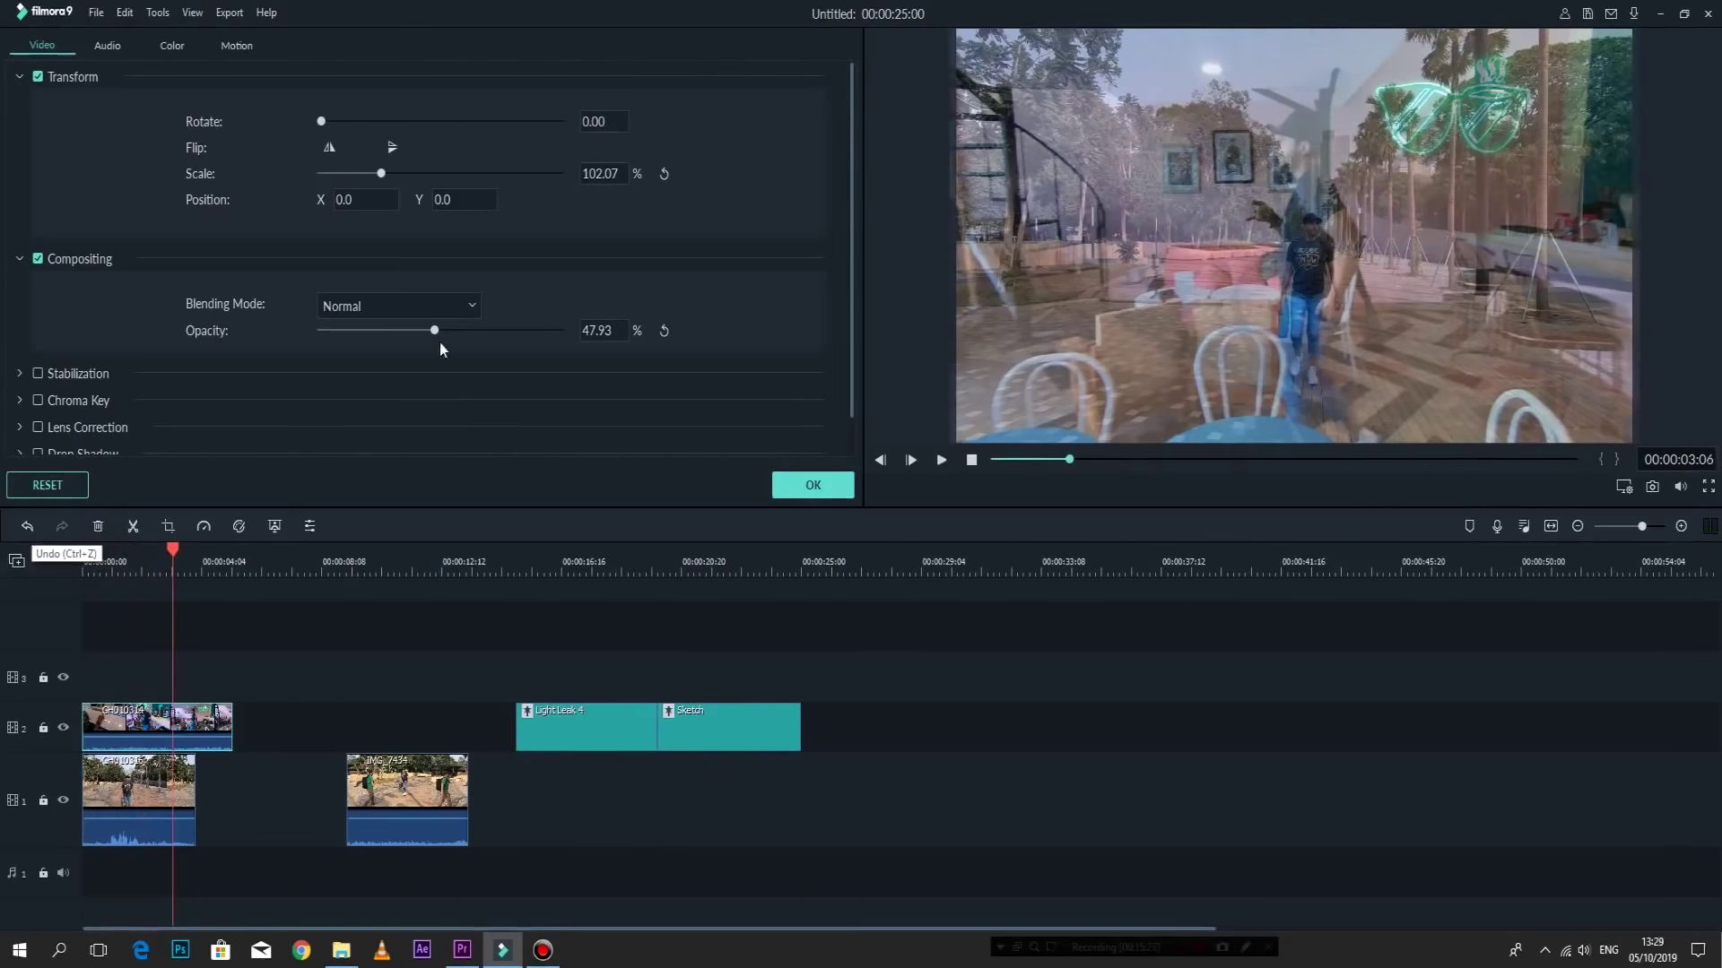
click(435, 331)
drag(437, 333, 560, 331)
Try the Screen blending mode on the upper clip and return it to Normal.
click(413, 307)
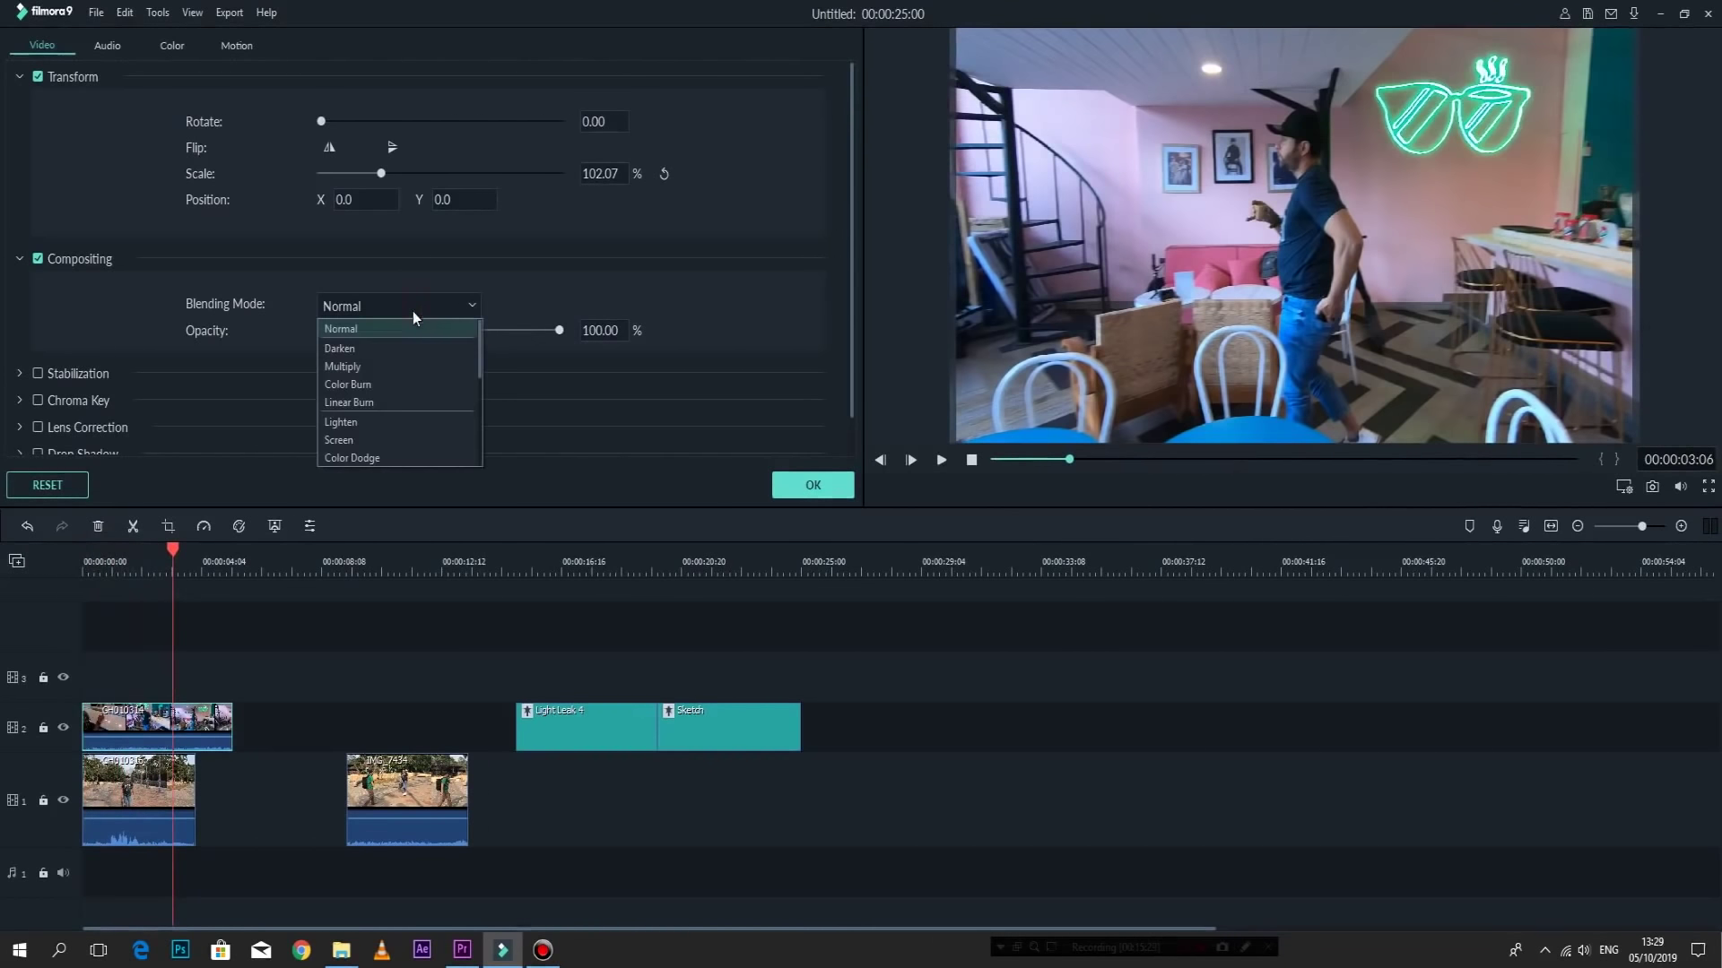
click(363, 438)
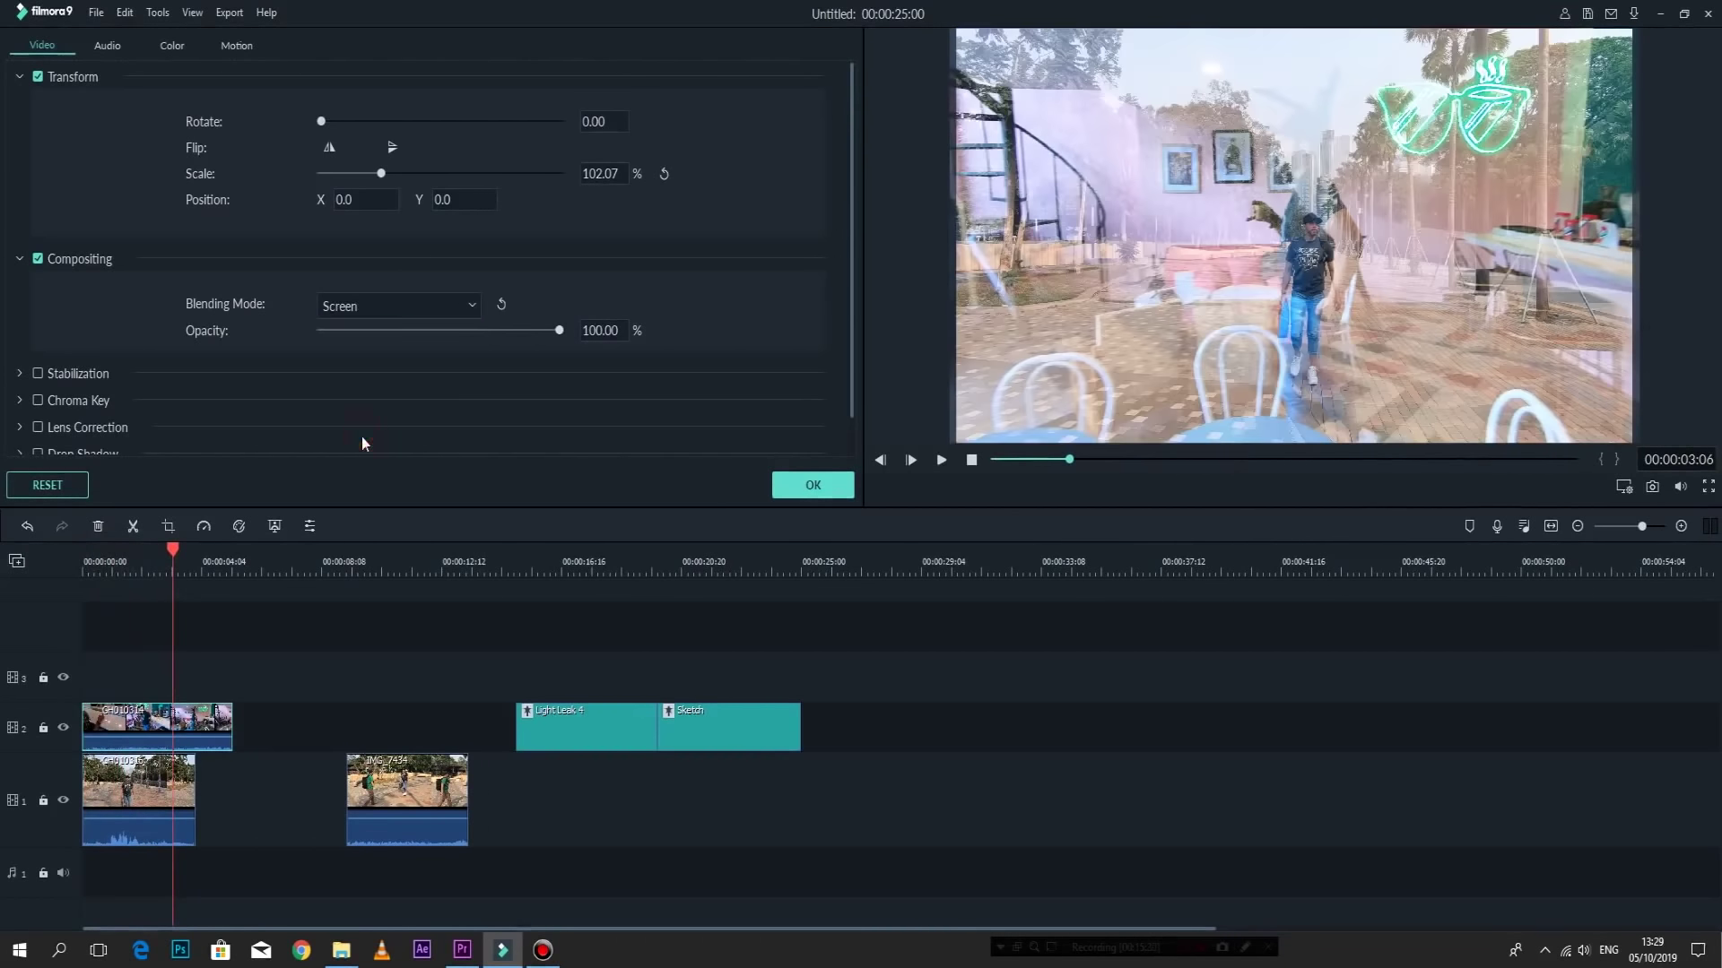
click(403, 315)
click(400, 330)
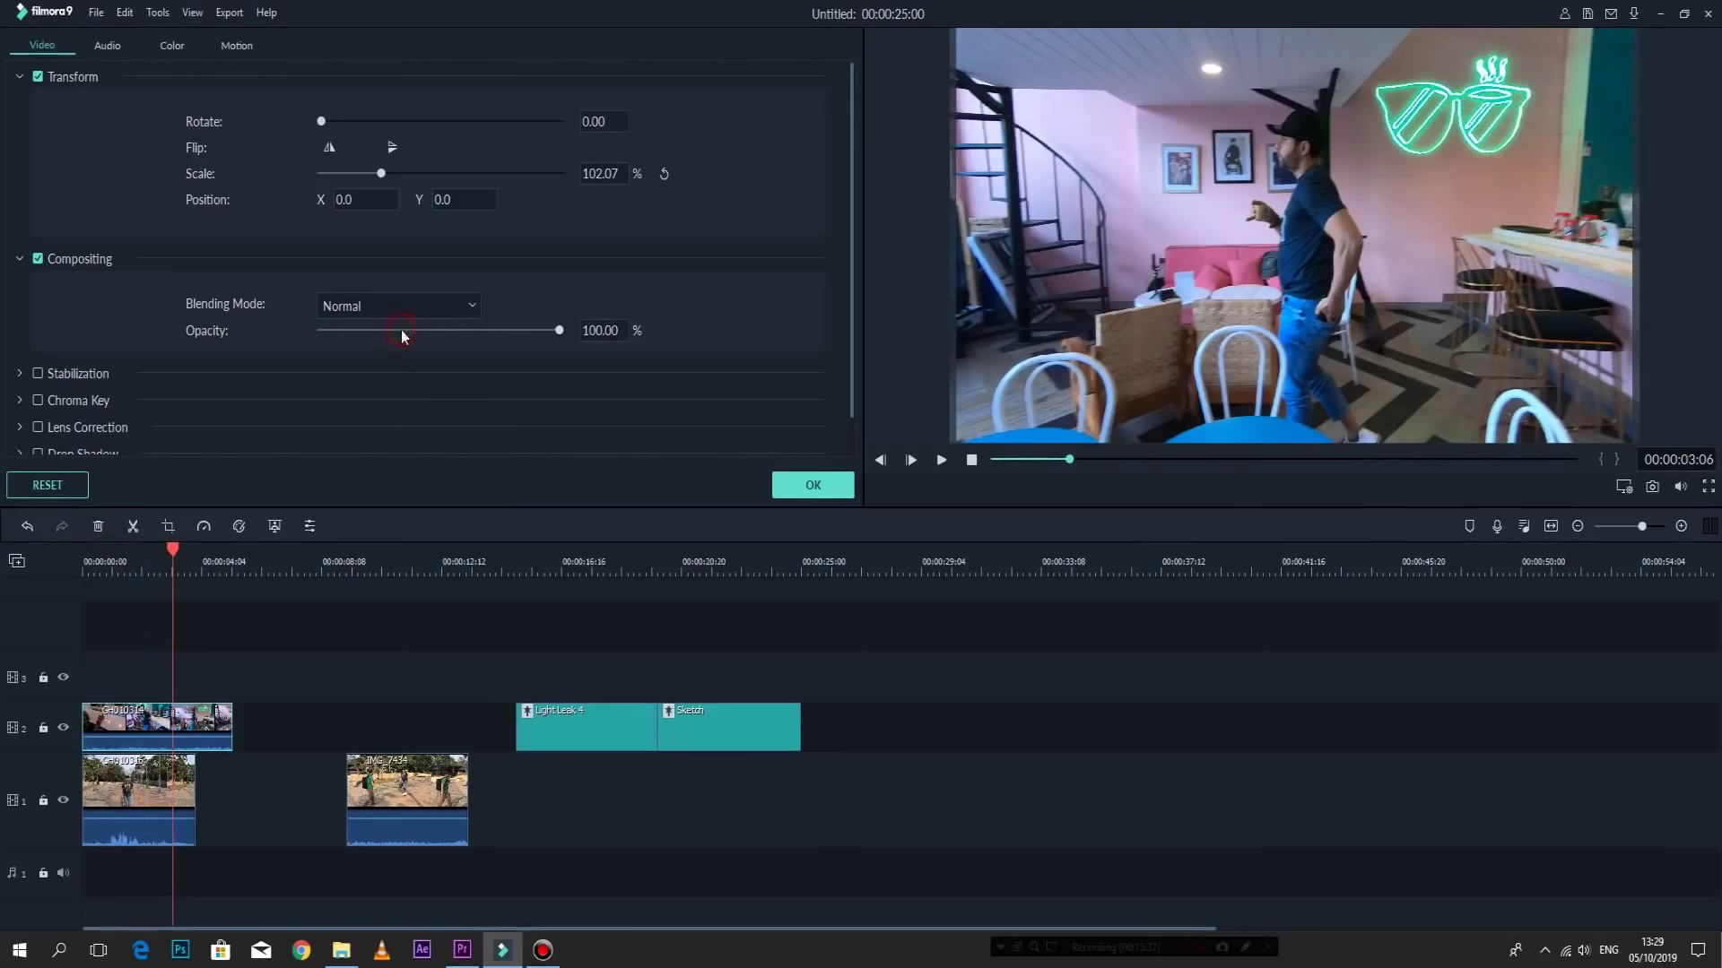
Enable Stabilization for the upper clip, cancel its analysis, and turn on Chroma Key with the default green.
click(38, 373)
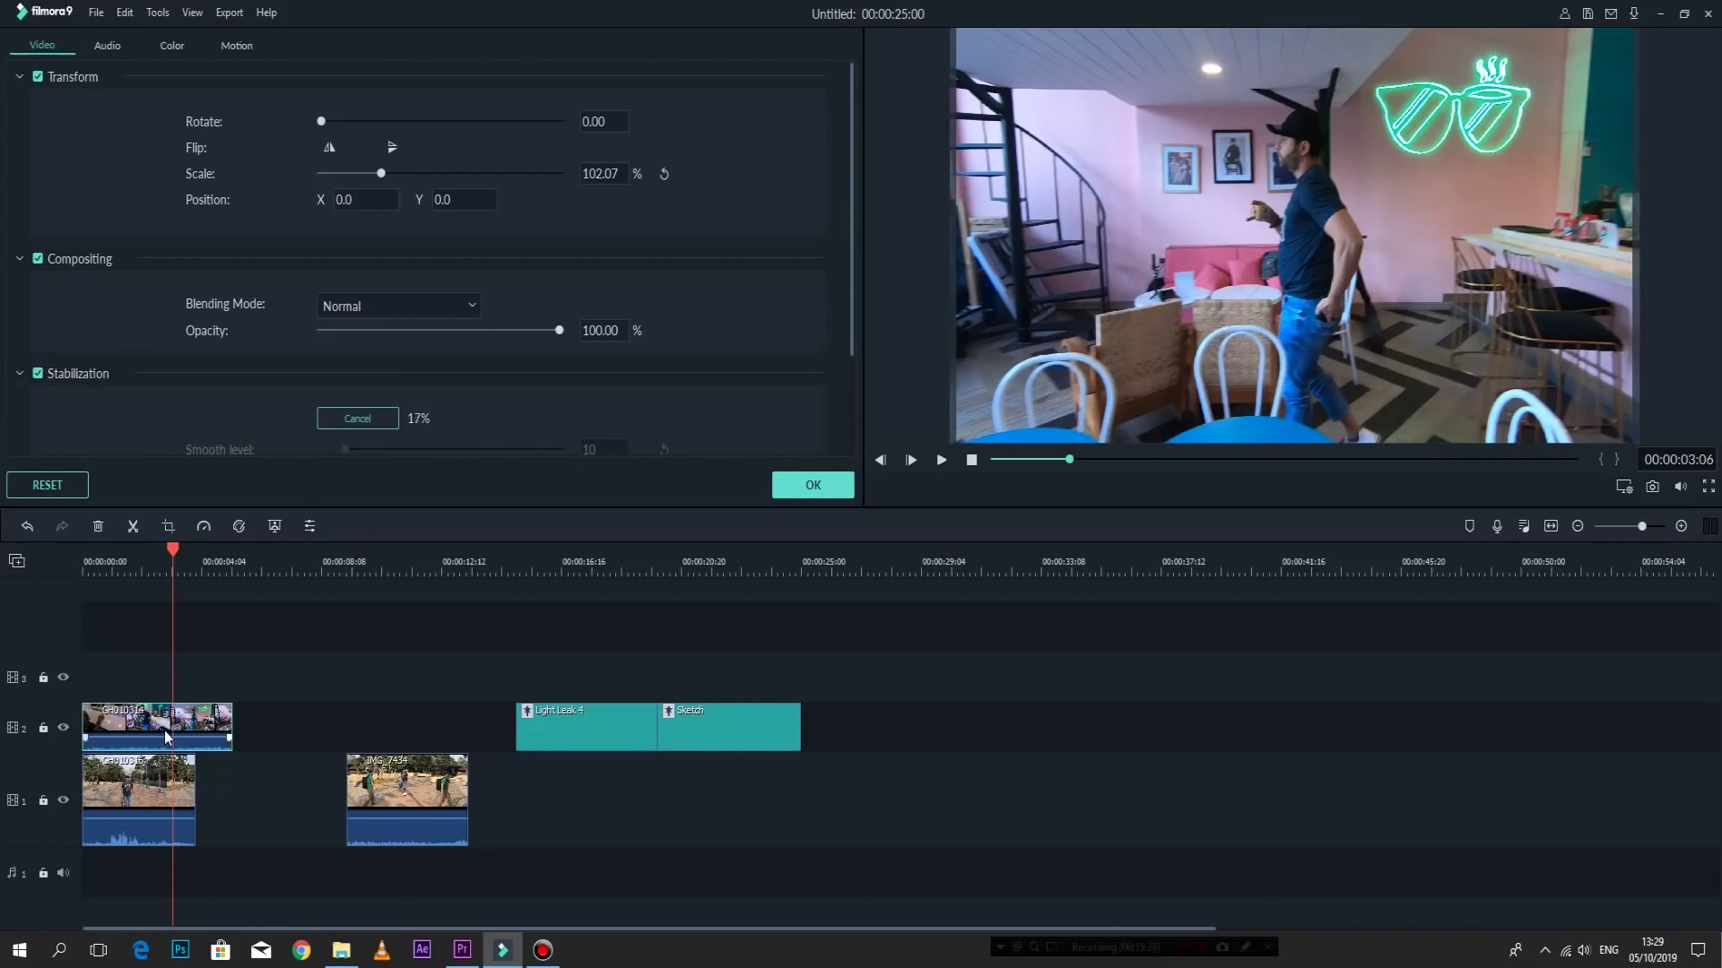
click(356, 418)
scroll(241, 327, down, 3)
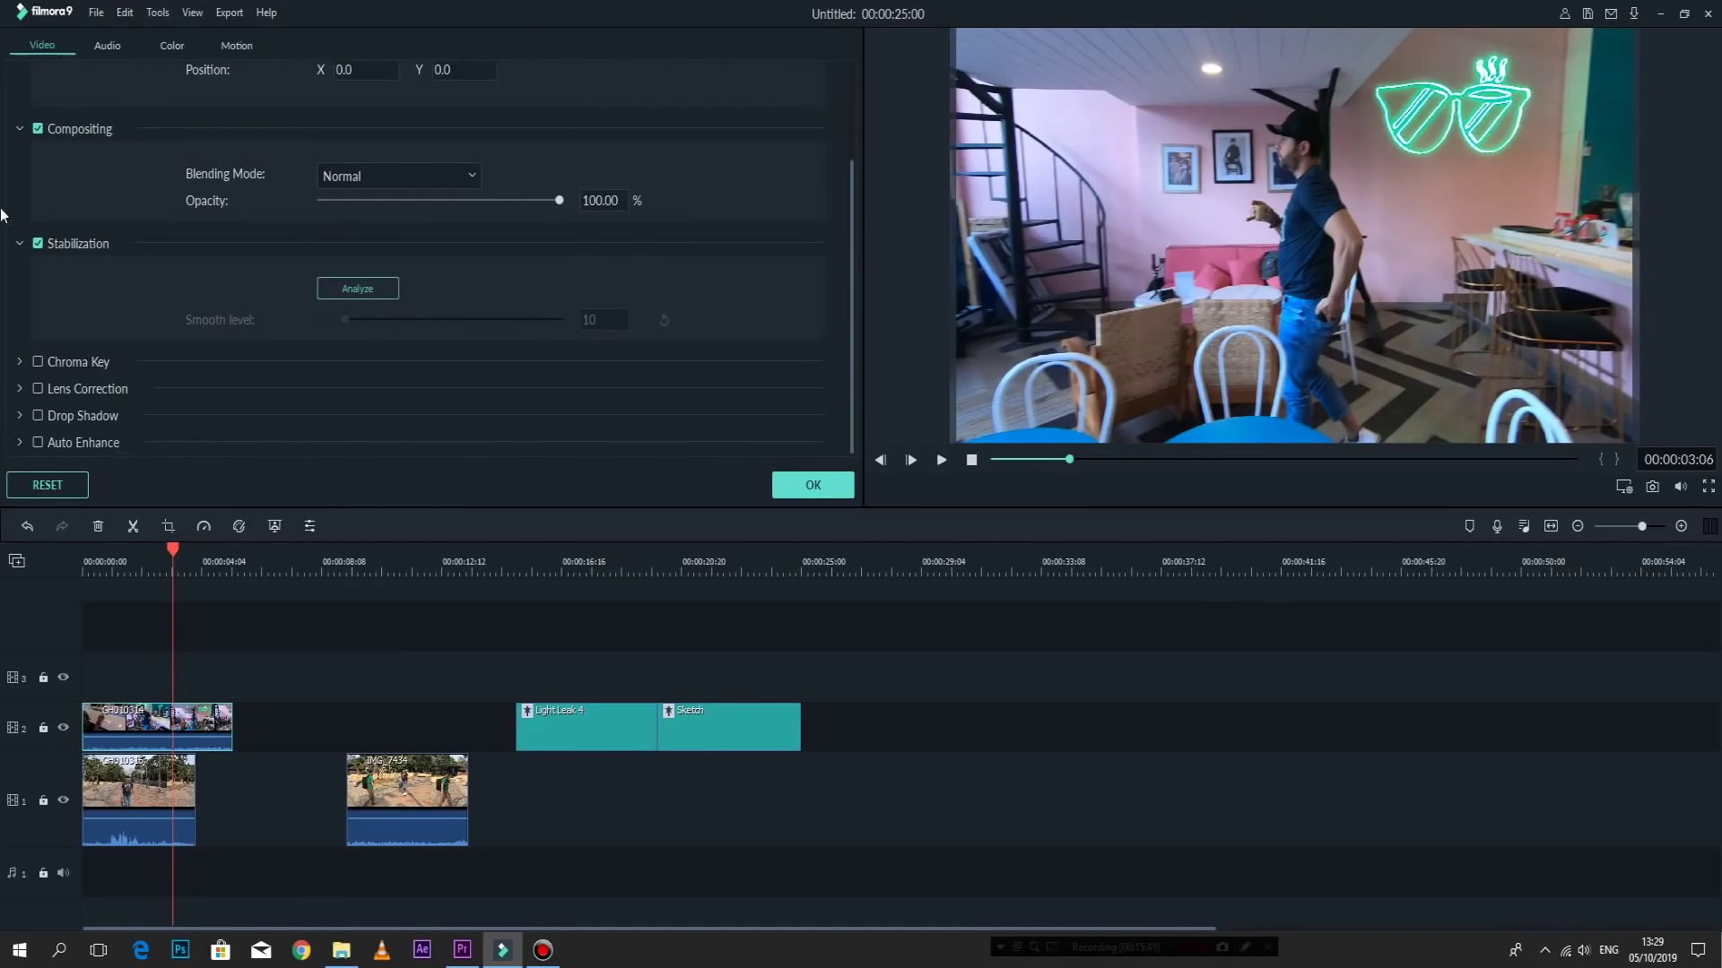
click(42, 364)
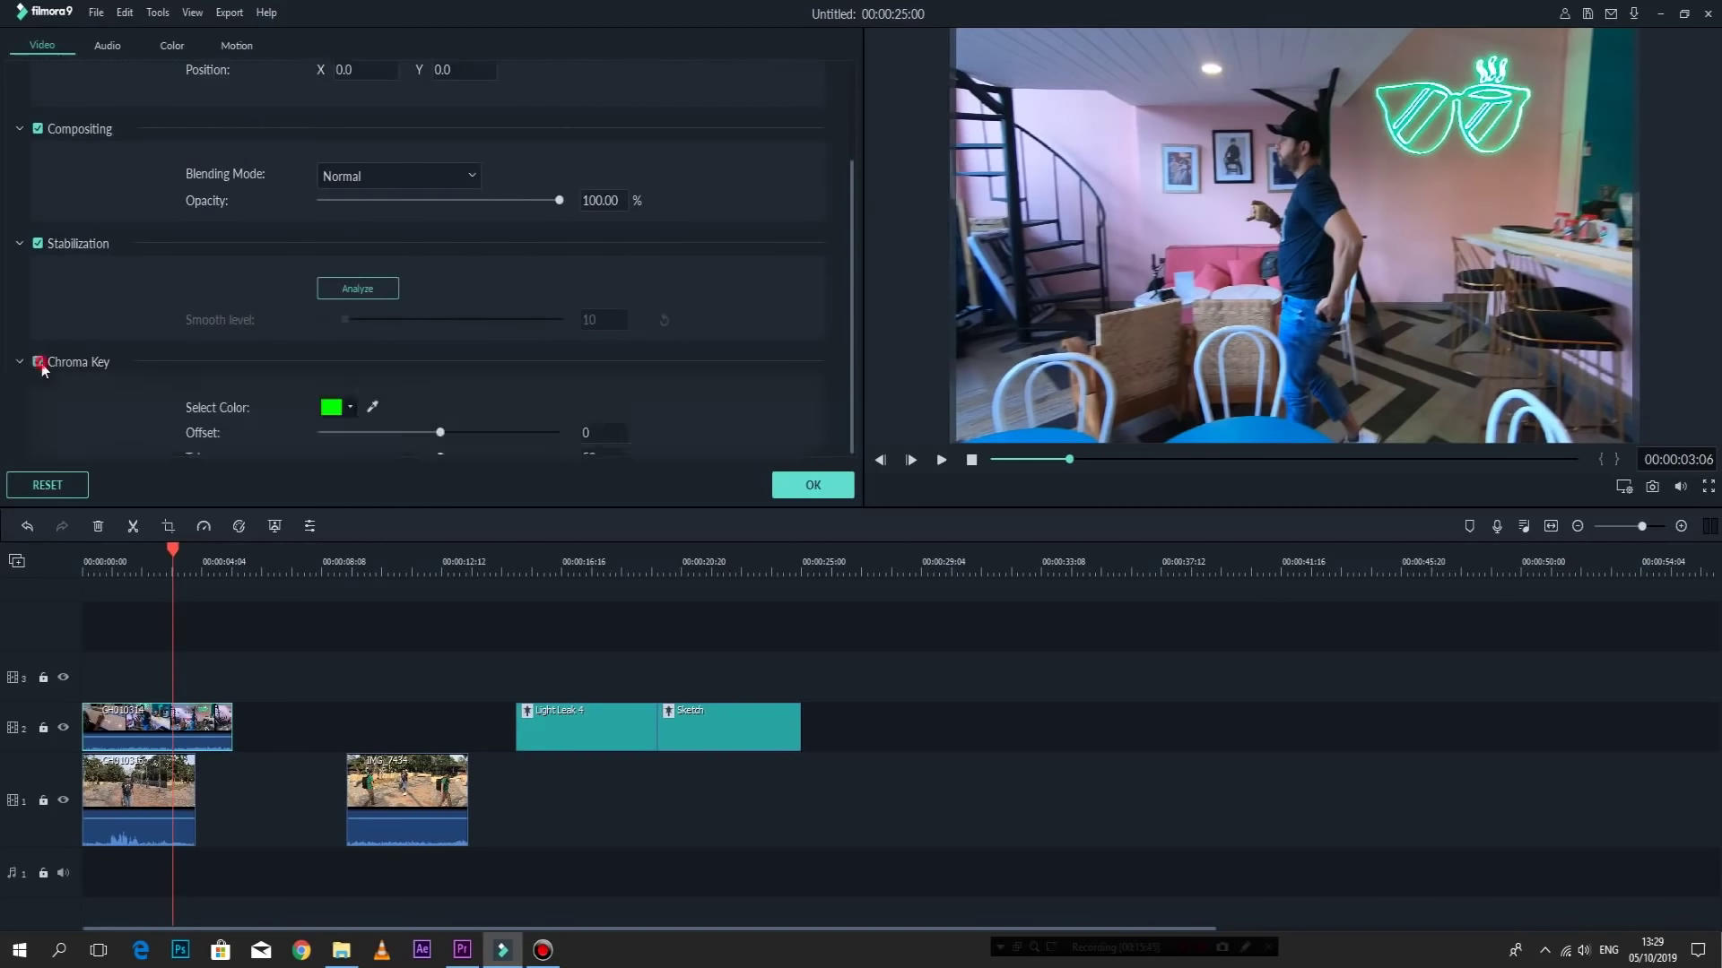
scroll(335, 378, down, 3)
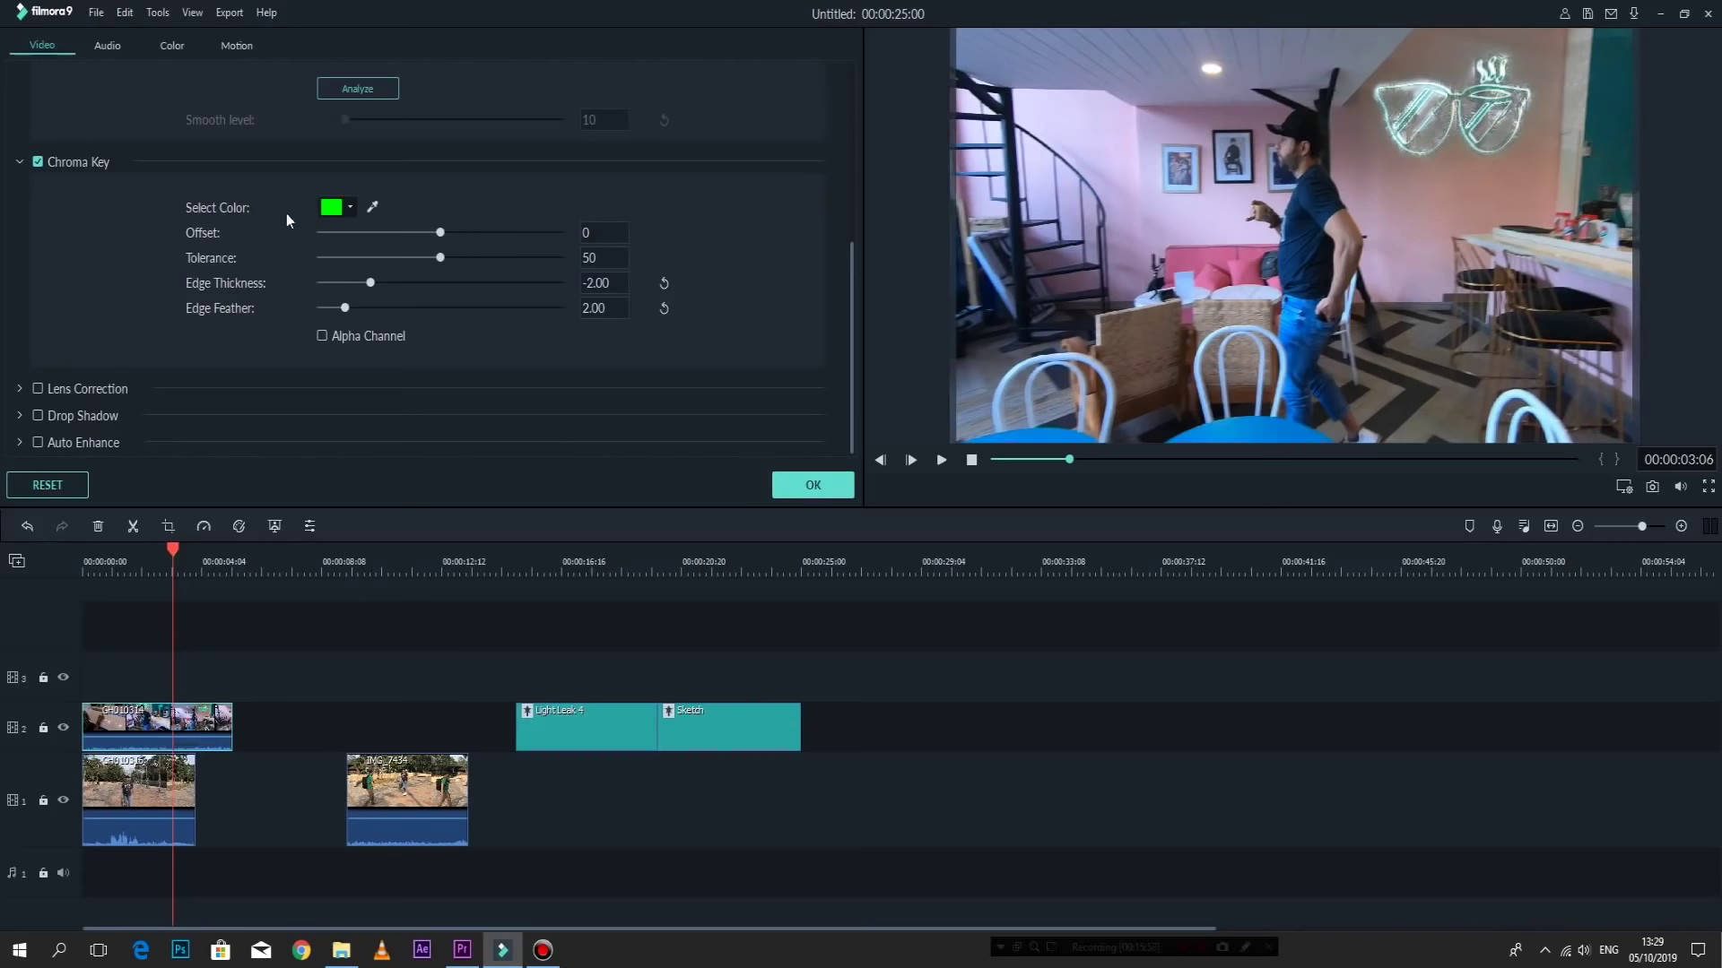
Raise the upper clip's white balance and tone values, look through its audio and motion options, and accept the changes.
click(105, 46)
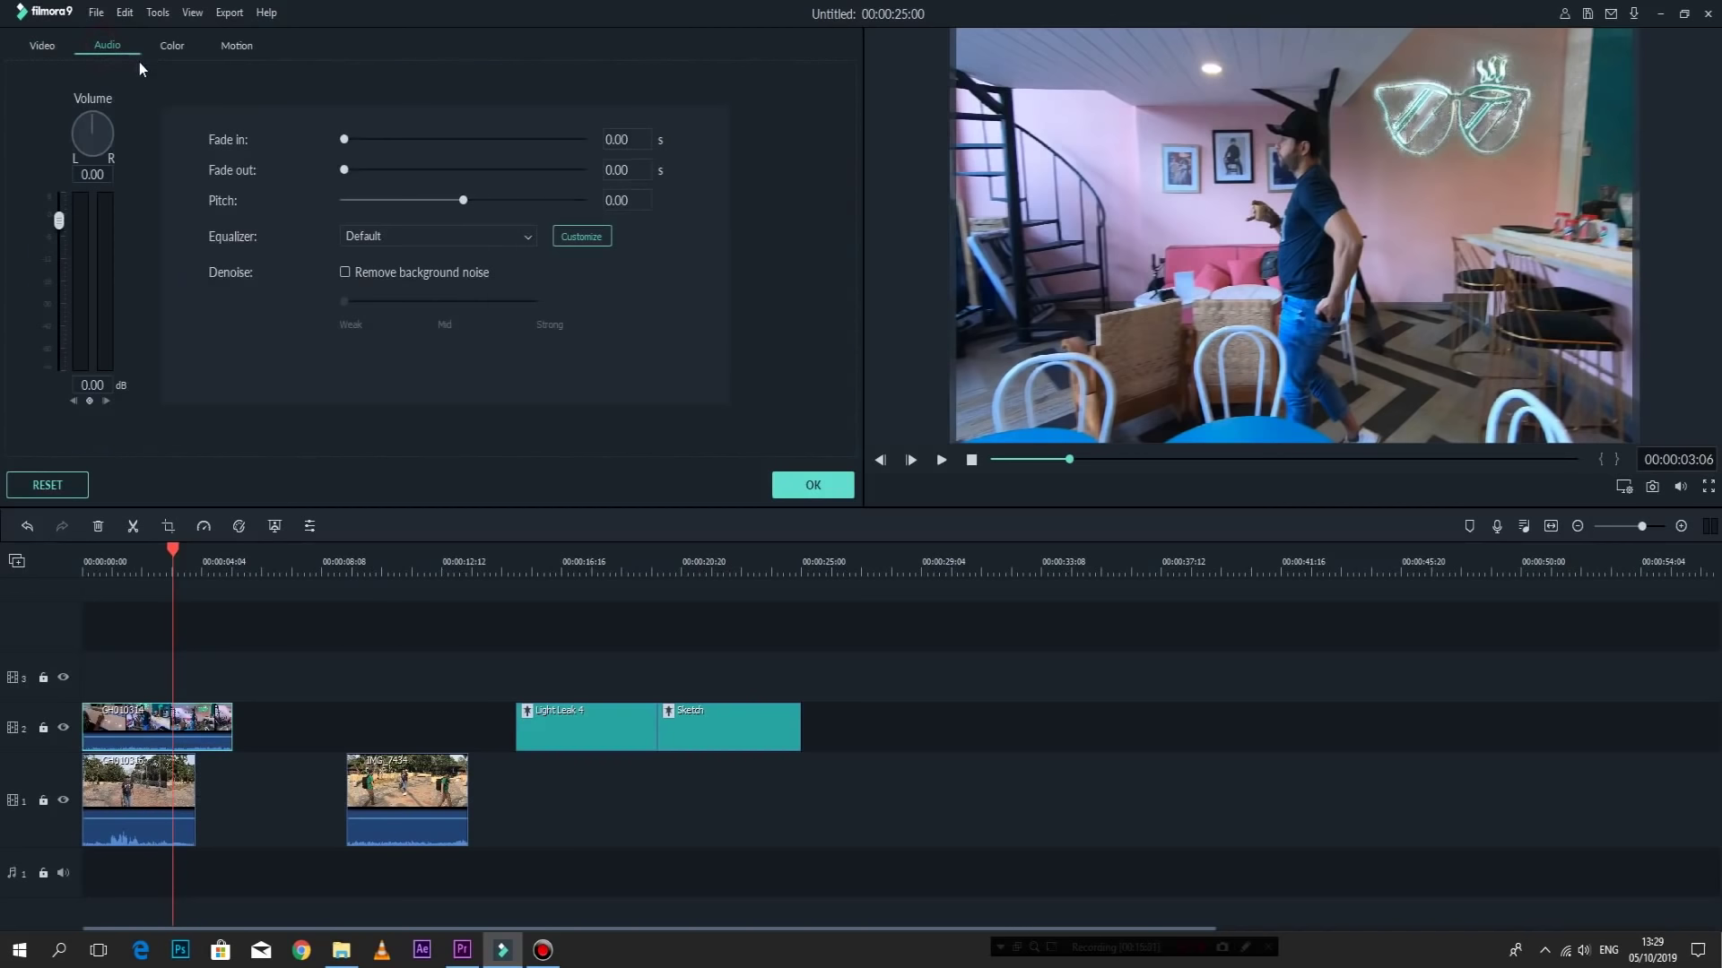
click(174, 49)
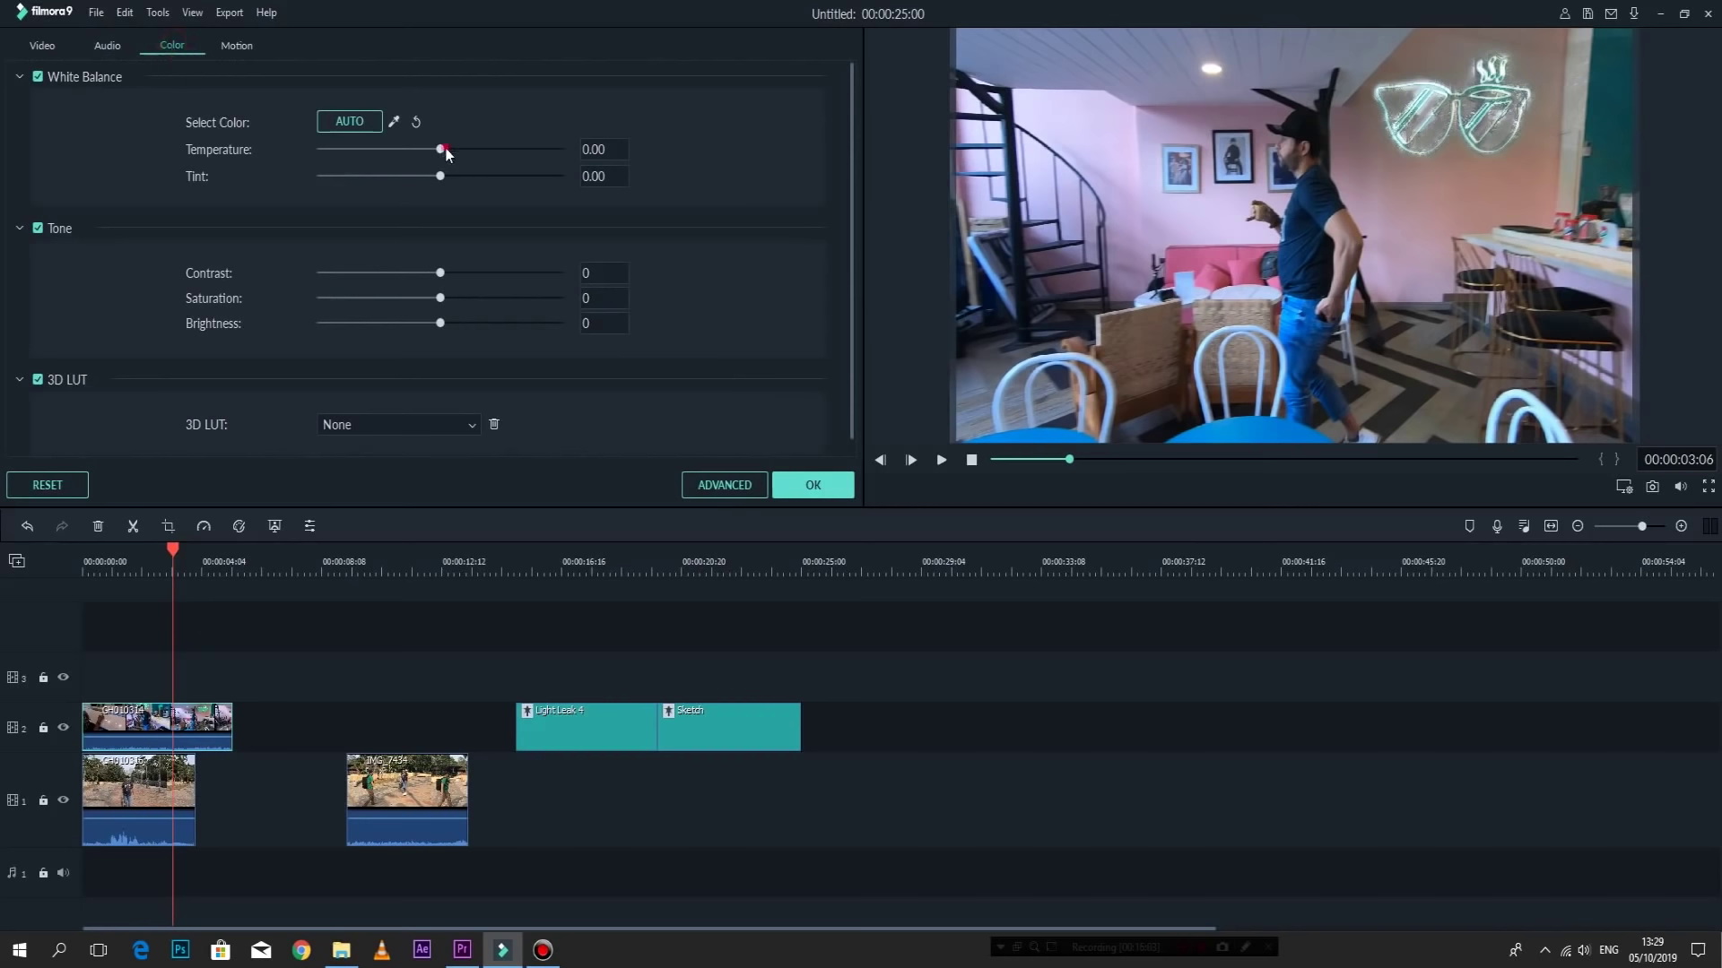
drag(439, 149, 485, 186)
mouse_move(442, 273)
mouse_down()
mouse_move(511, 282)
mouse_move(366, 305)
mouse_move(478, 300)
mouse_move(540, 323)
mouse_move(503, 326)
mouse_up()
click(238, 45)
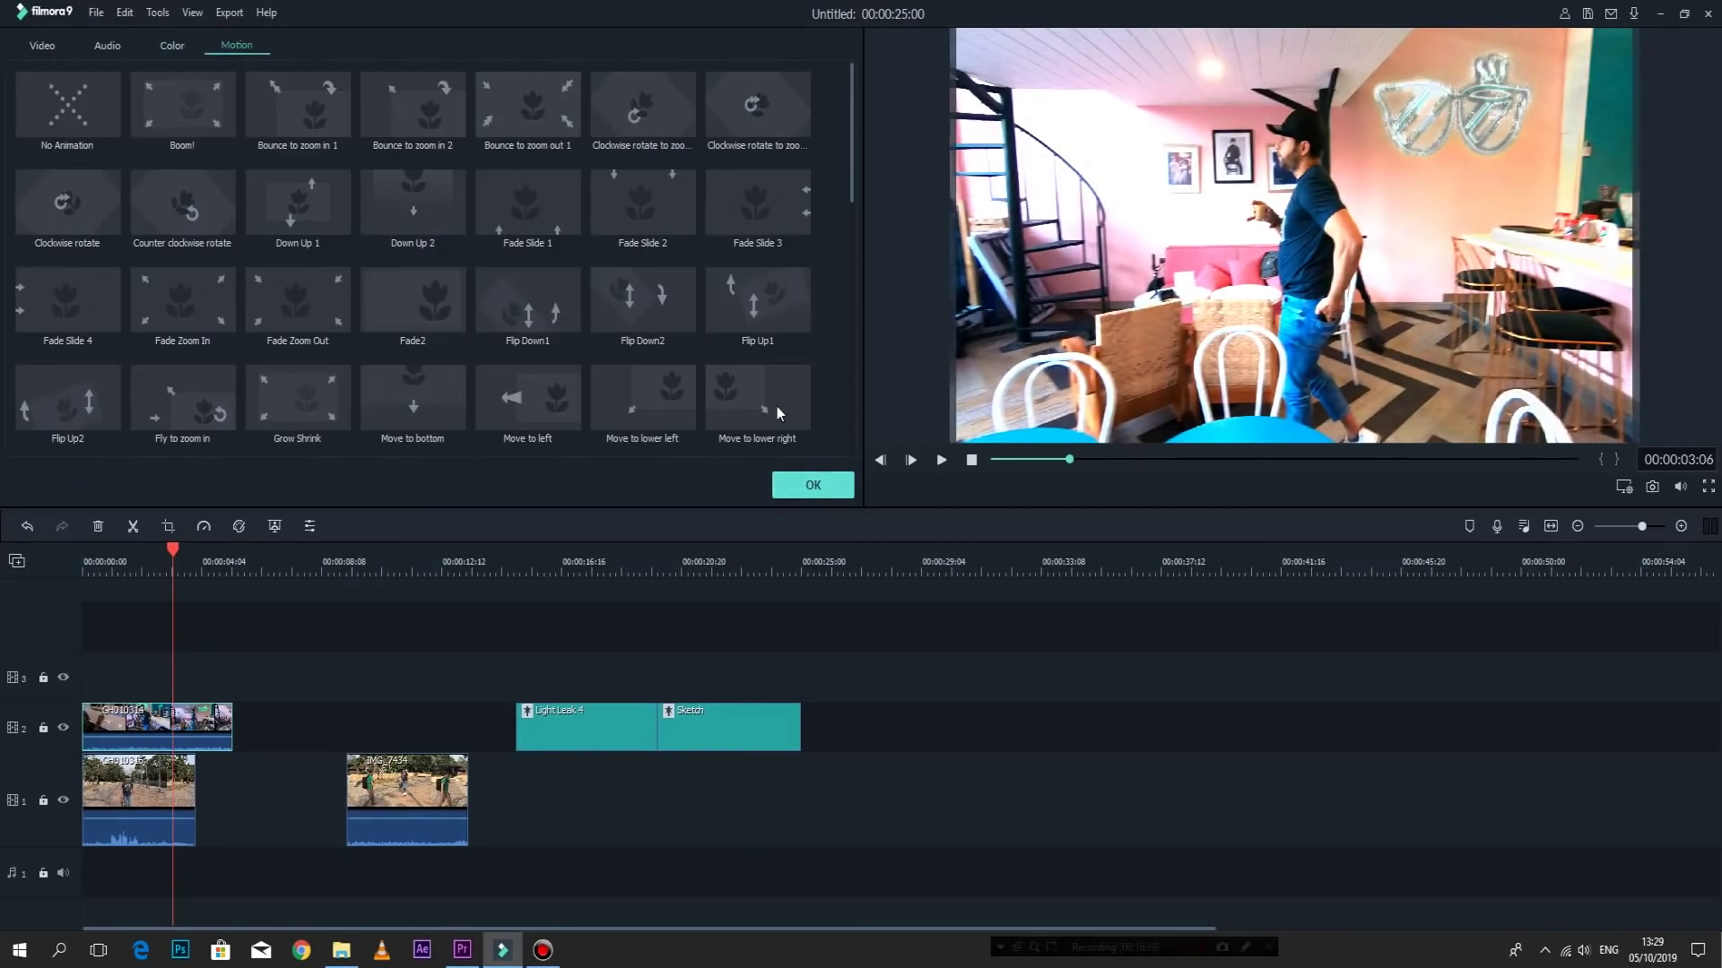
click(798, 487)
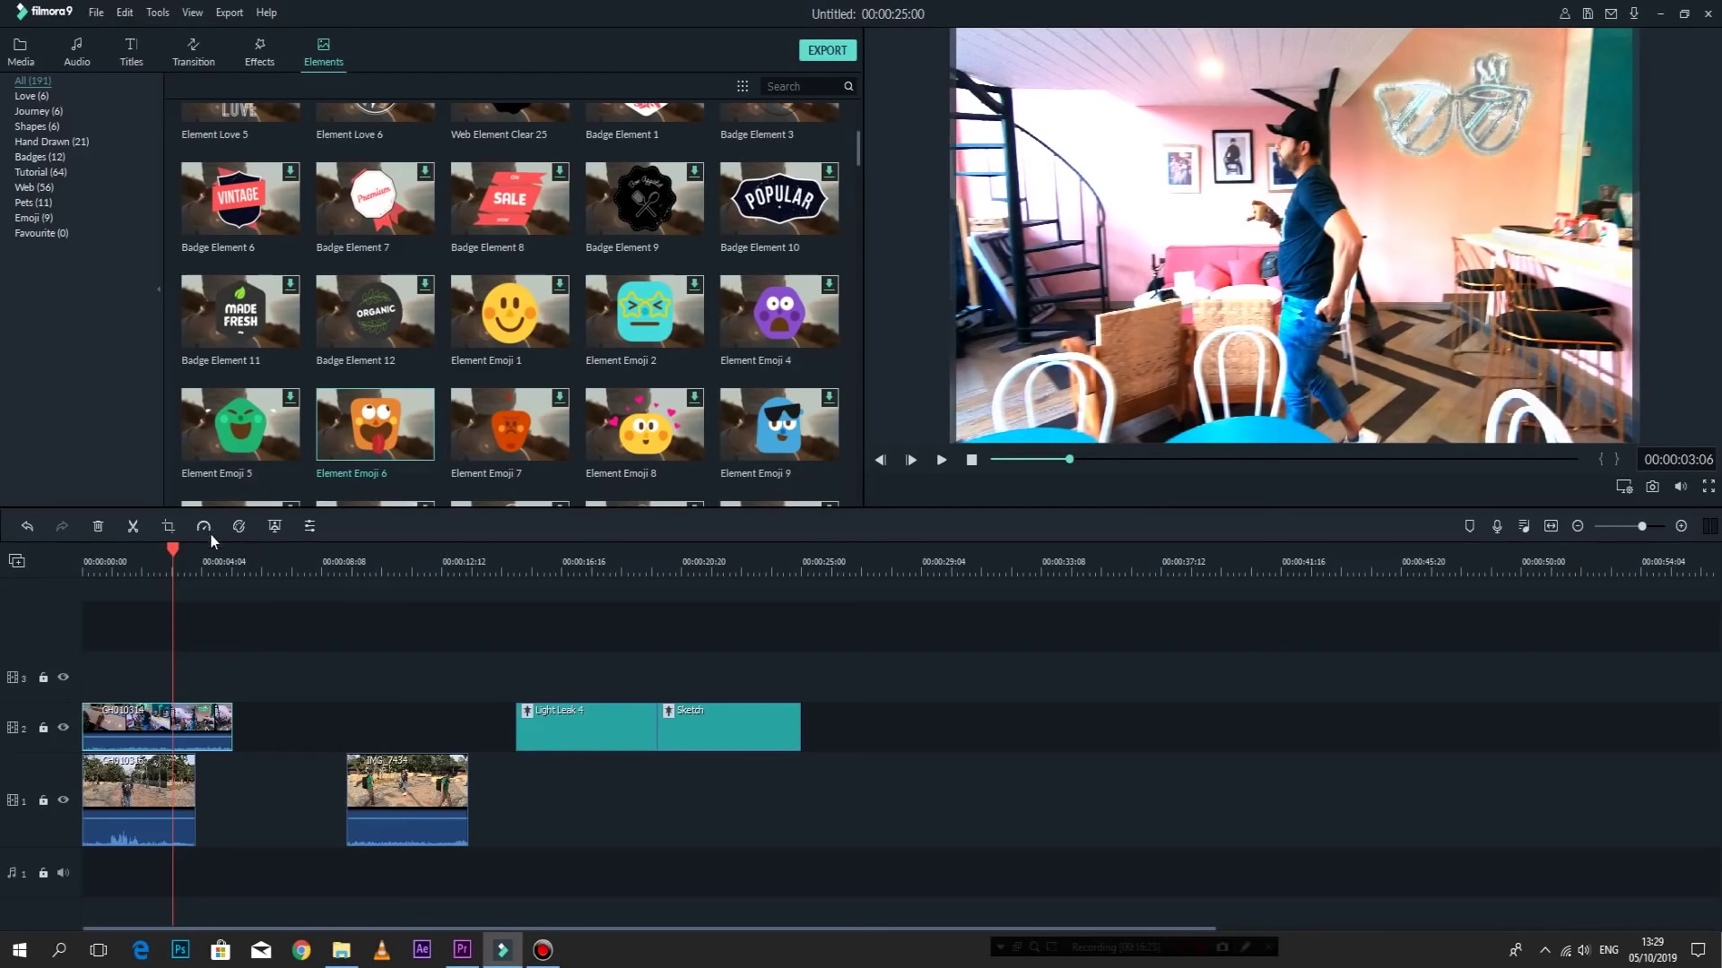
Move the clip from track 2 back between the two clips on track 1 and place the playhead over it.
drag(105, 730, 215, 780)
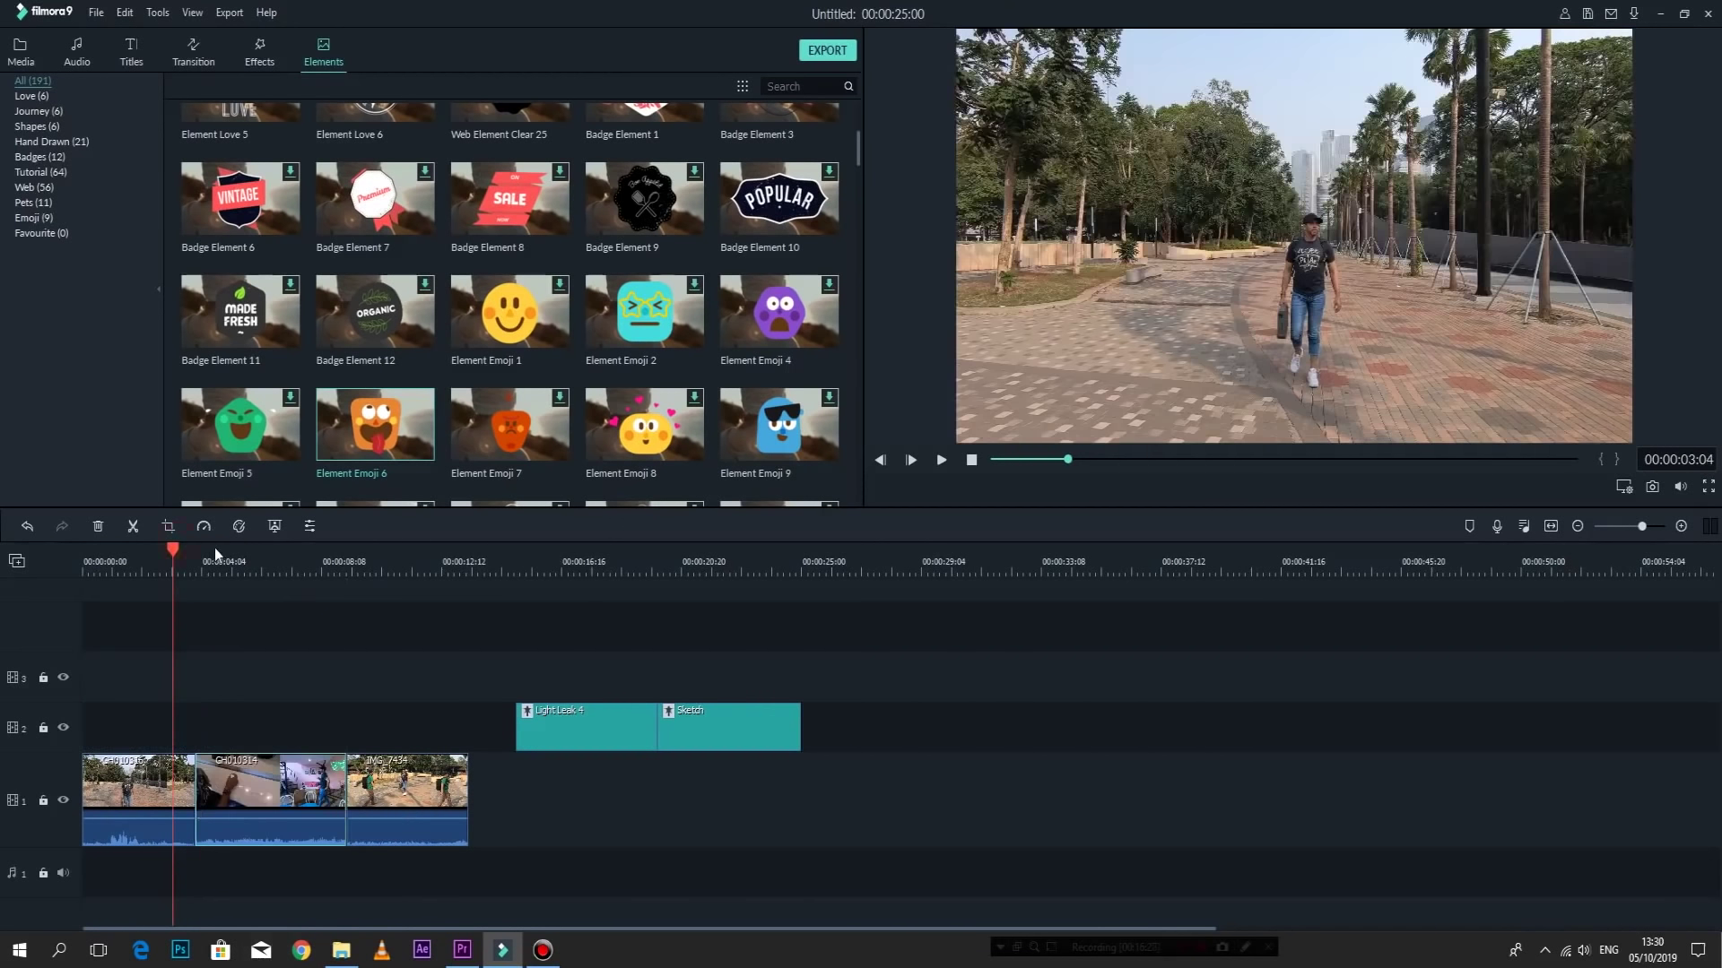
drag(174, 551, 217, 559)
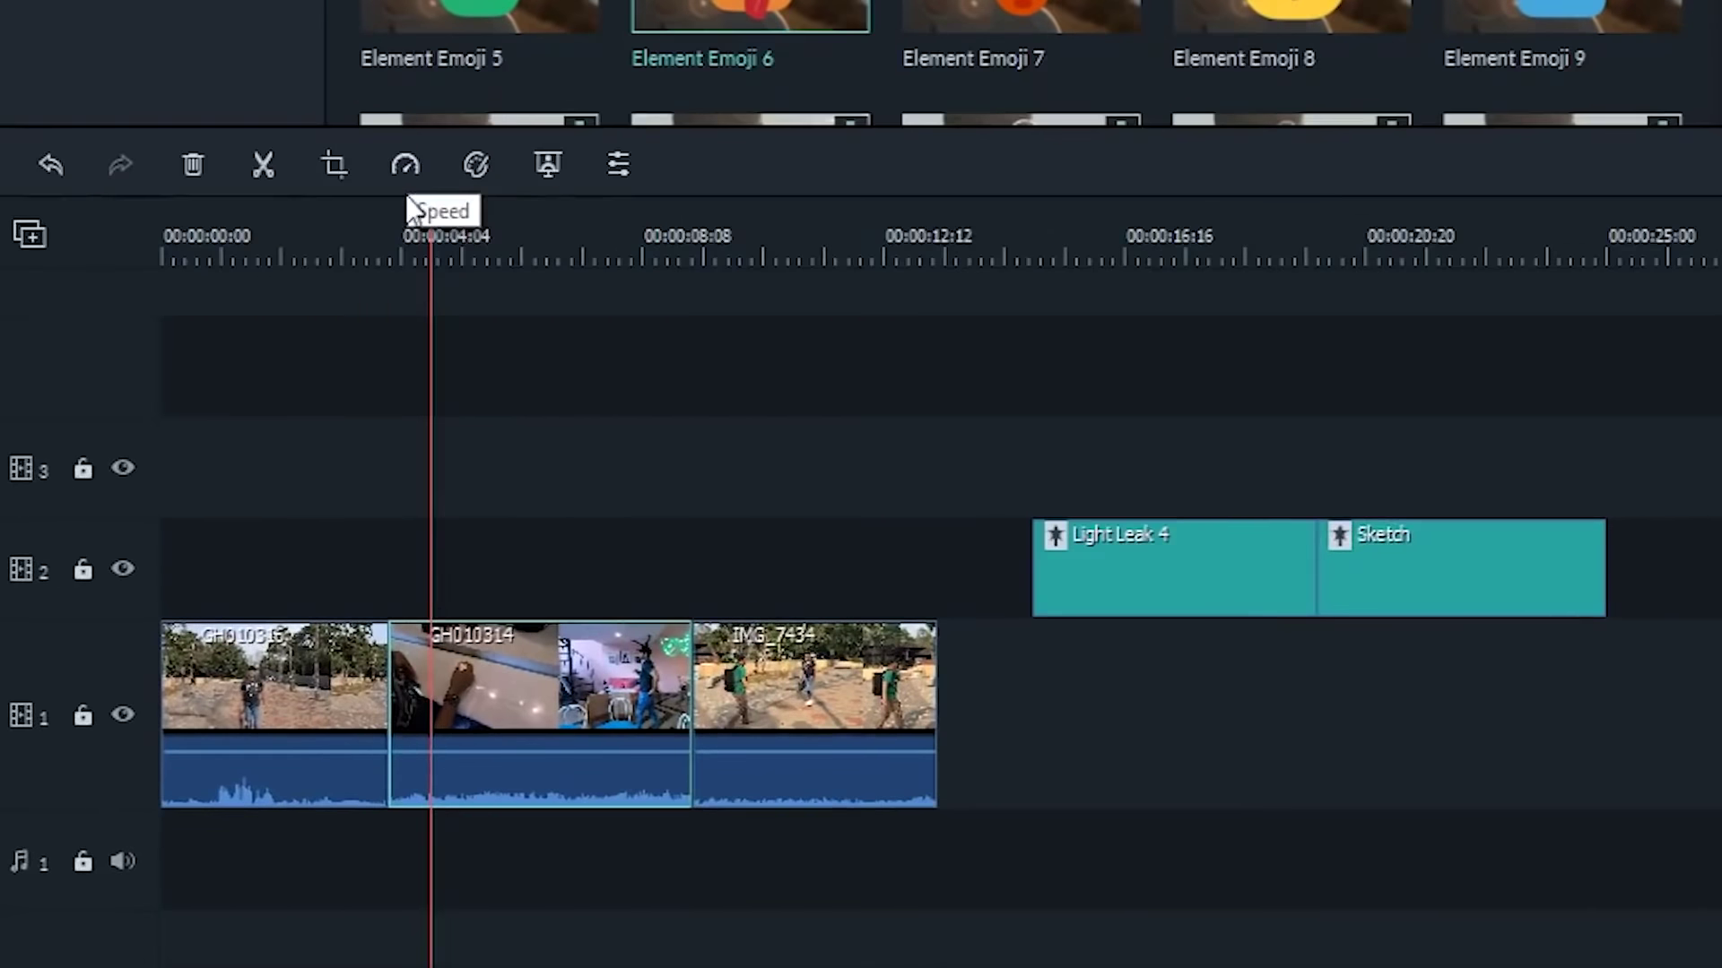
click(258, 814)
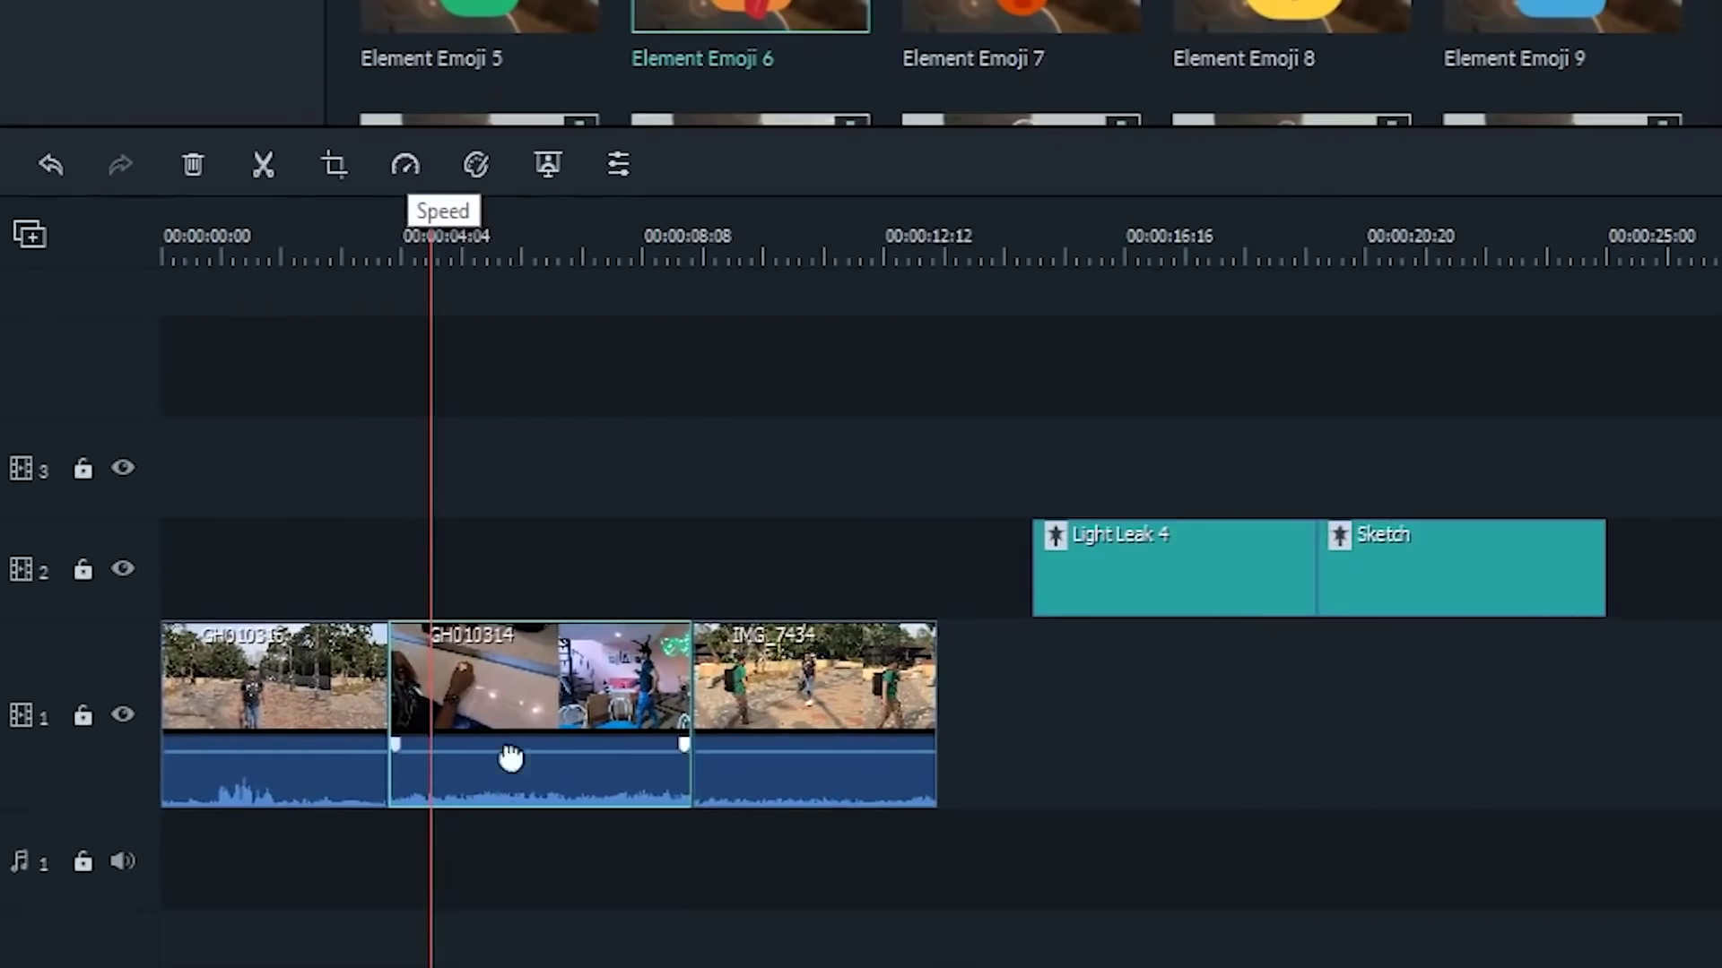
click(406, 164)
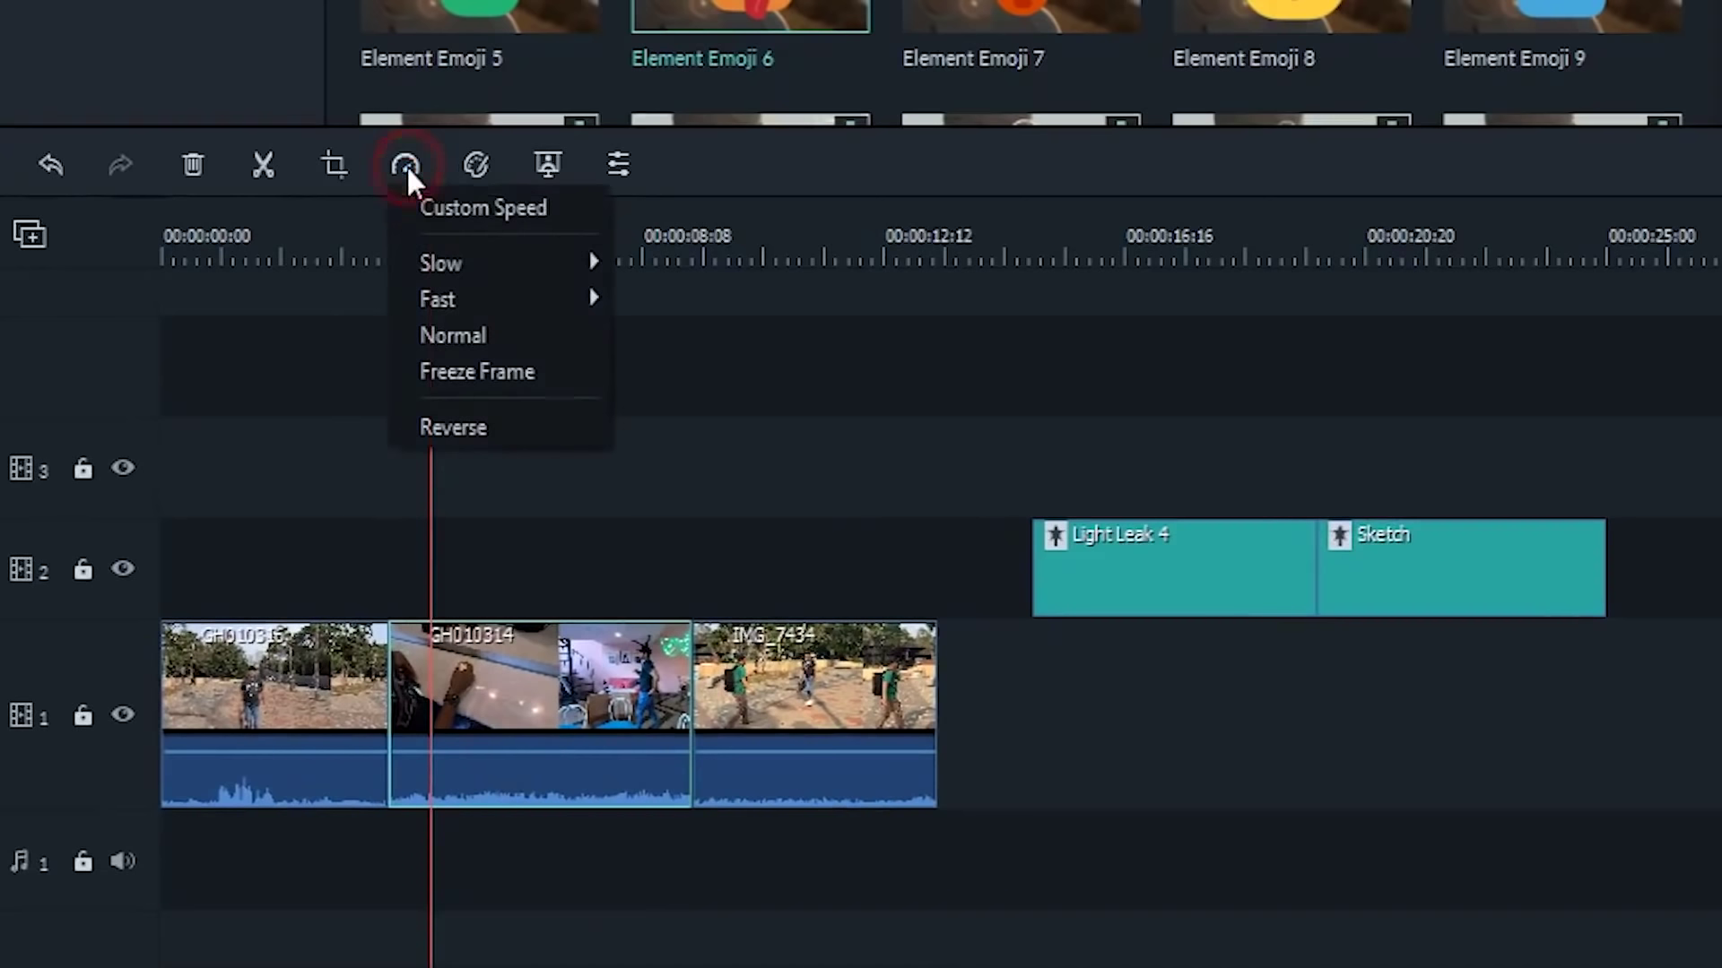
mouse_move(433, 257)
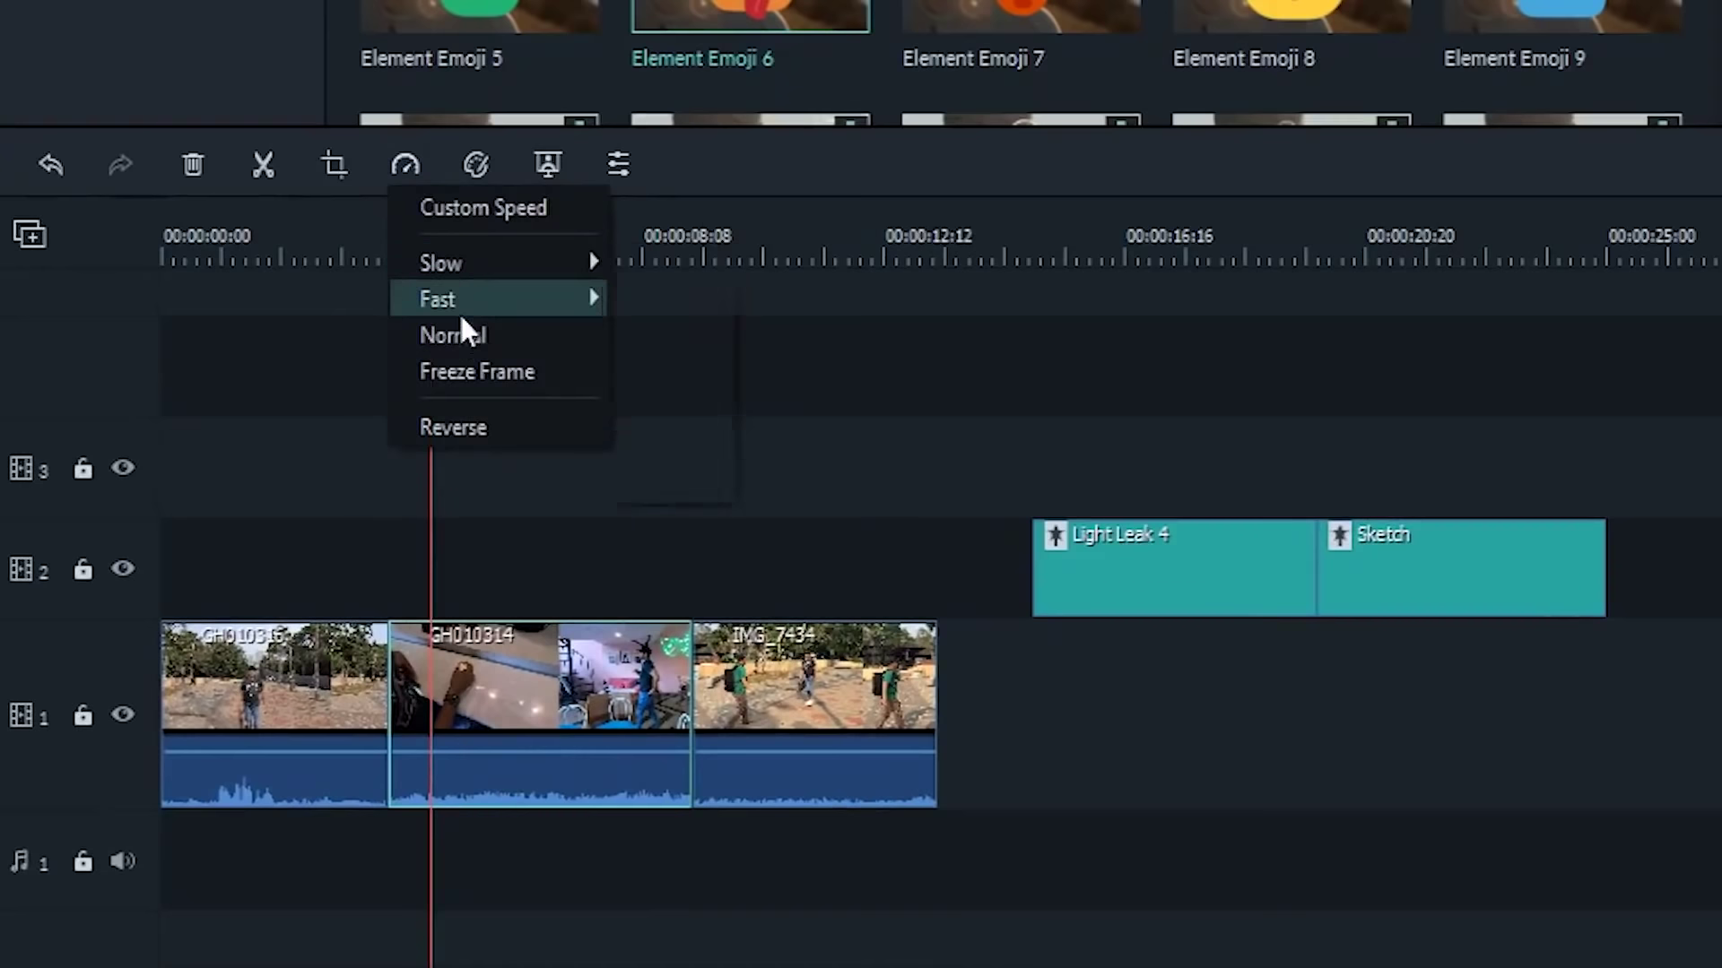
mouse_move(465, 310)
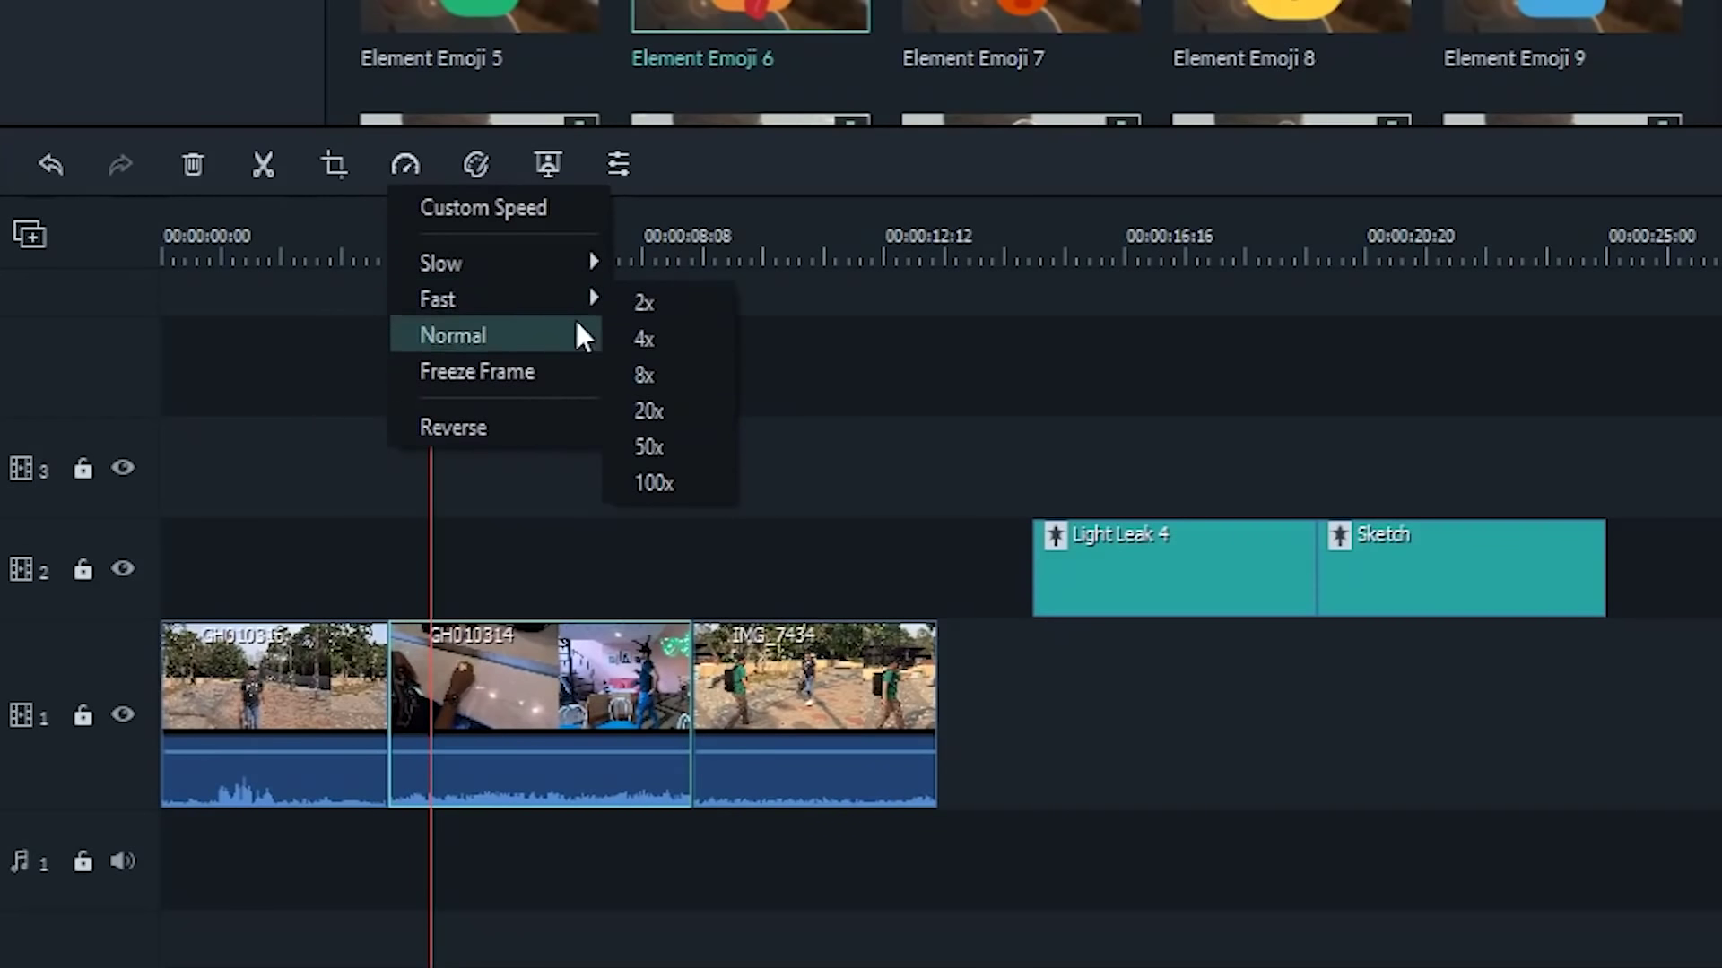
click(531, 684)
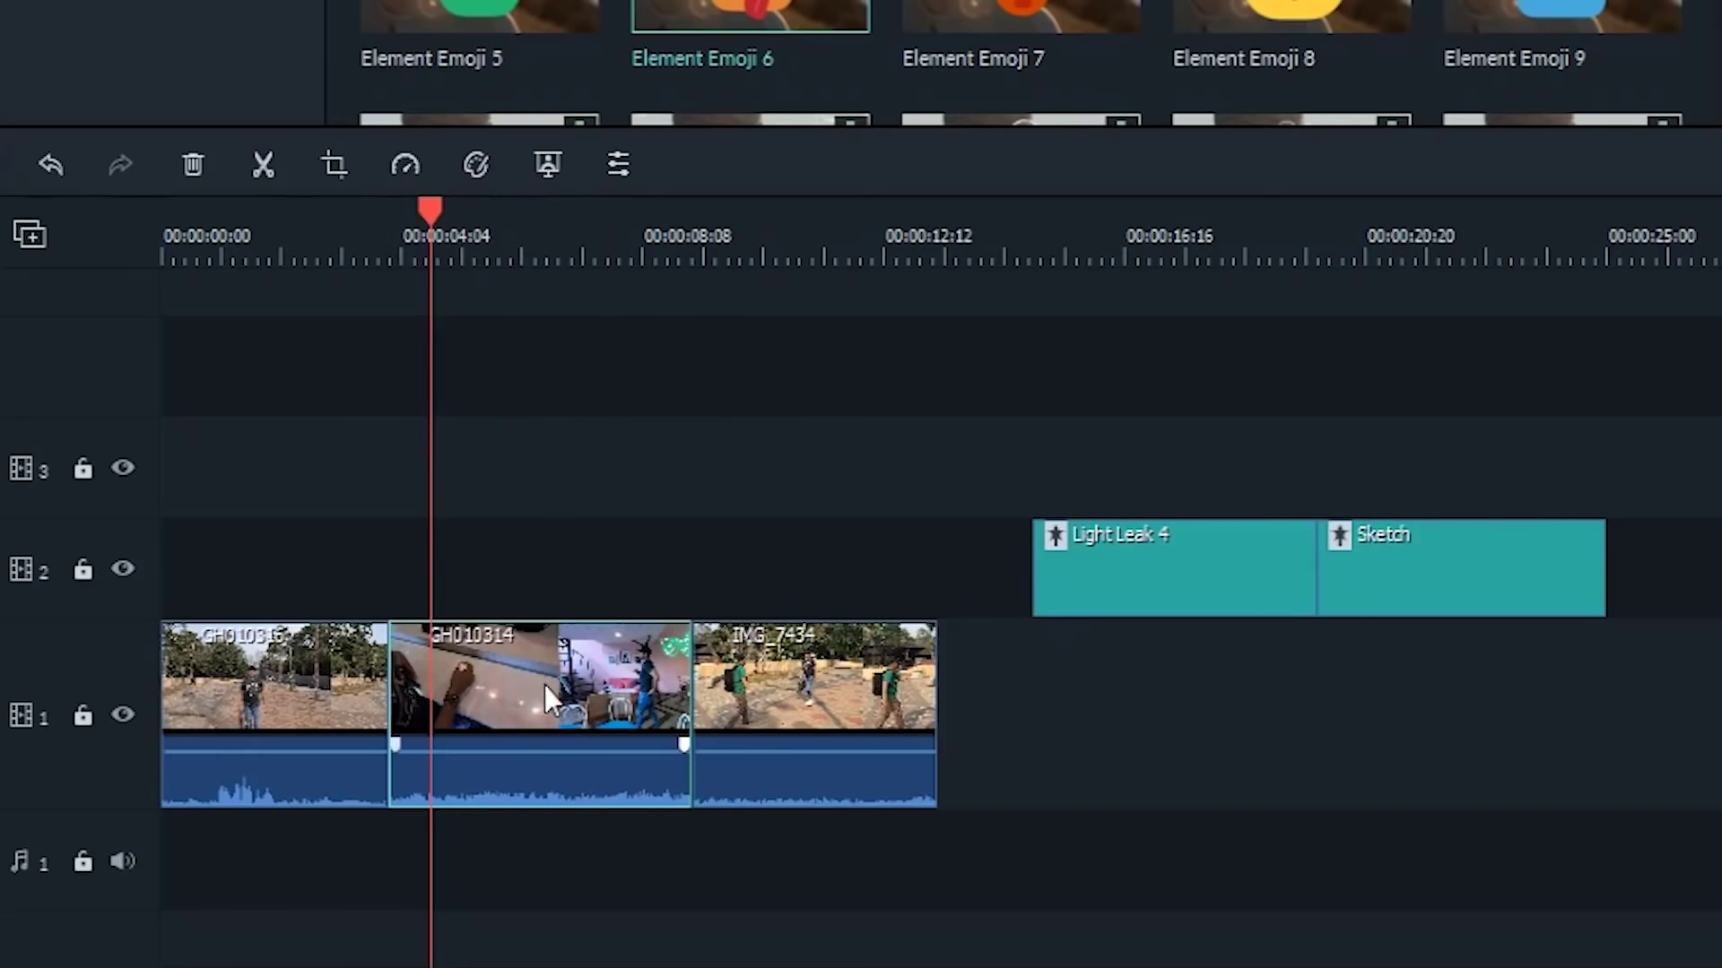
Set the middle clip's custom speed to 3.592 with Ripple Edit enabled.
right_click(529, 683)
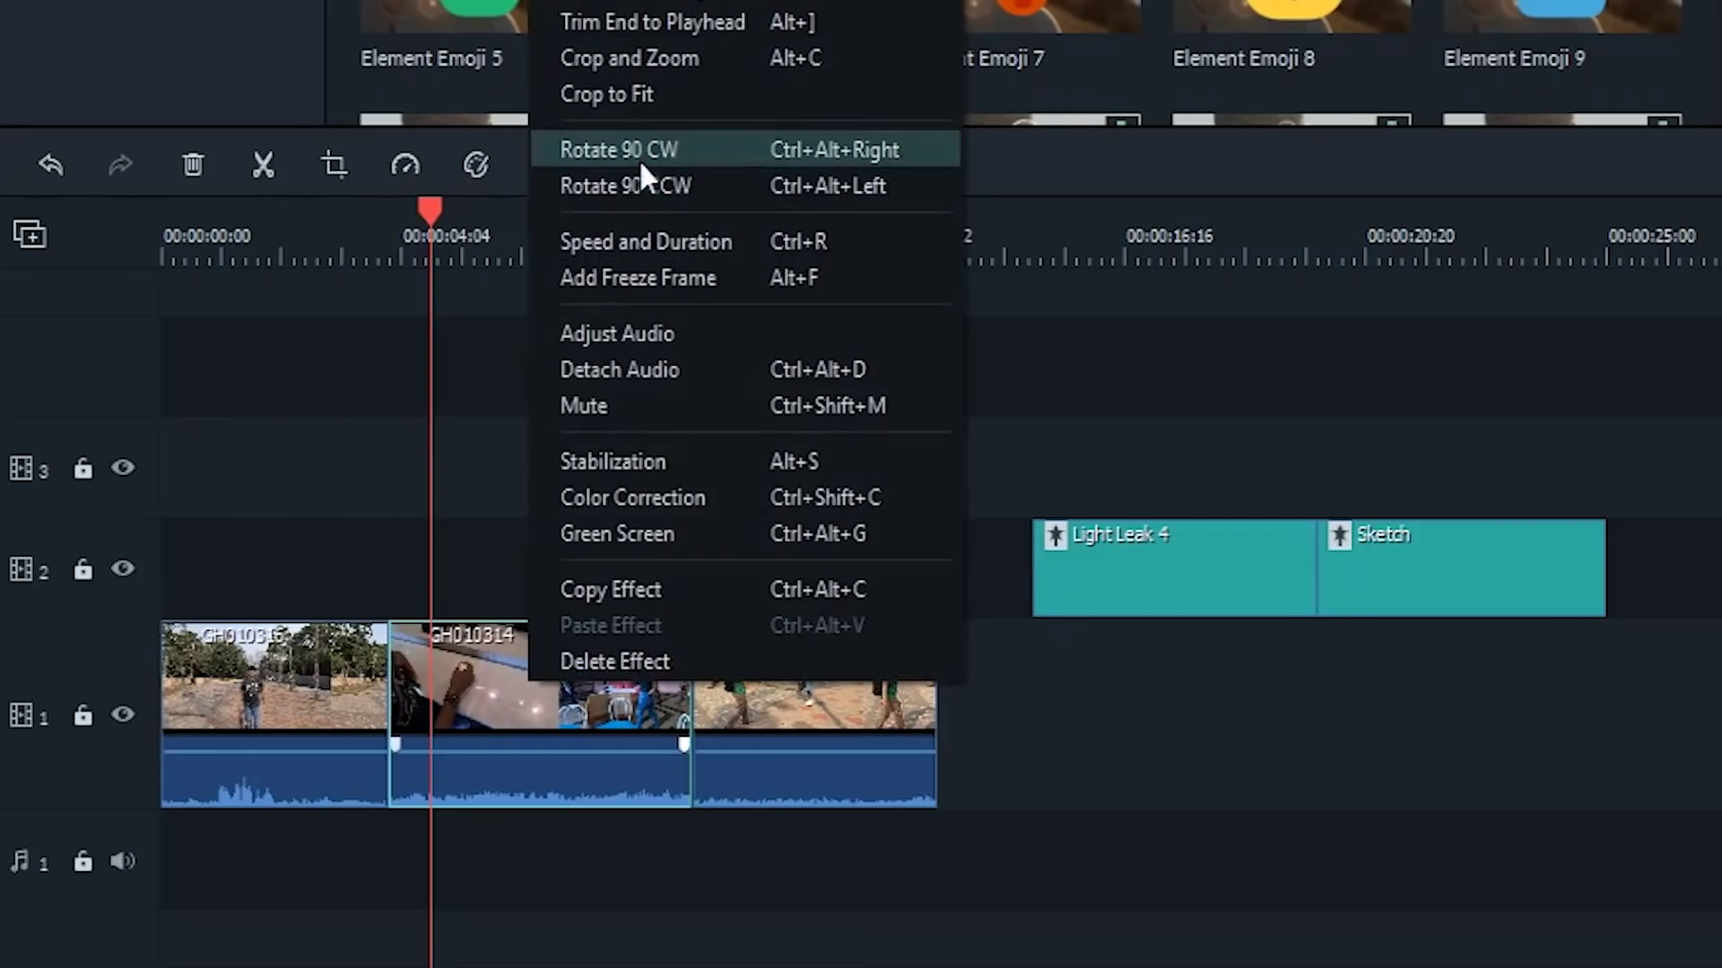
click(644, 239)
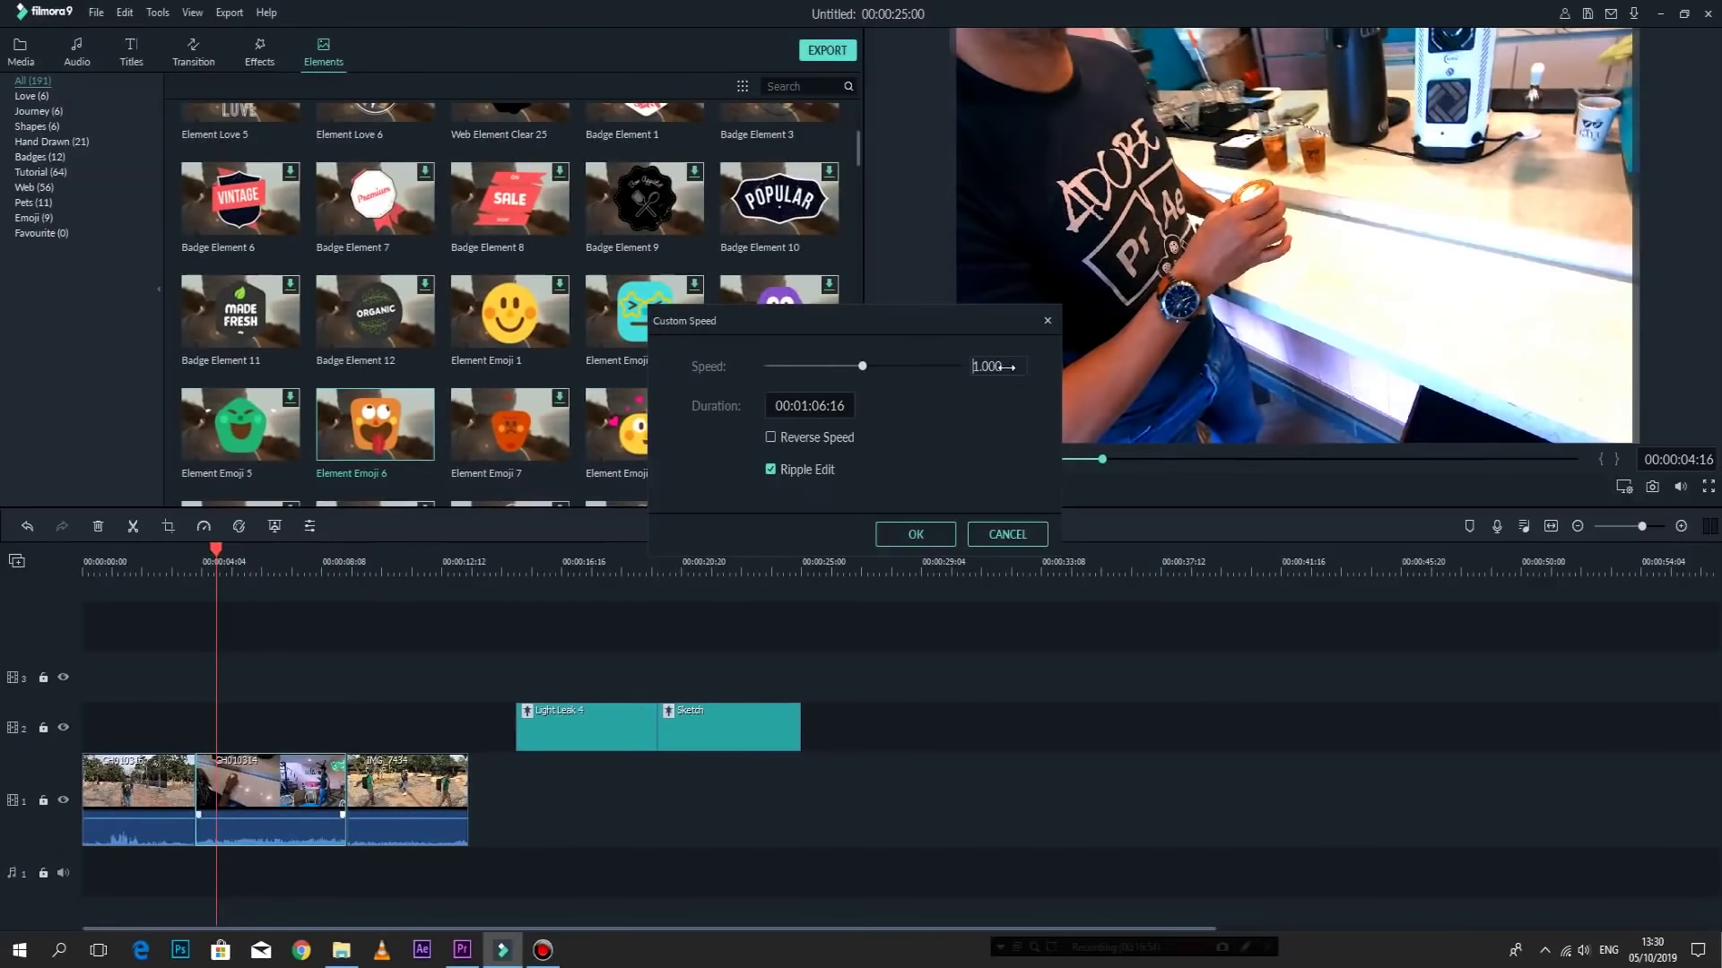
drag(1006, 367, 1101, 381)
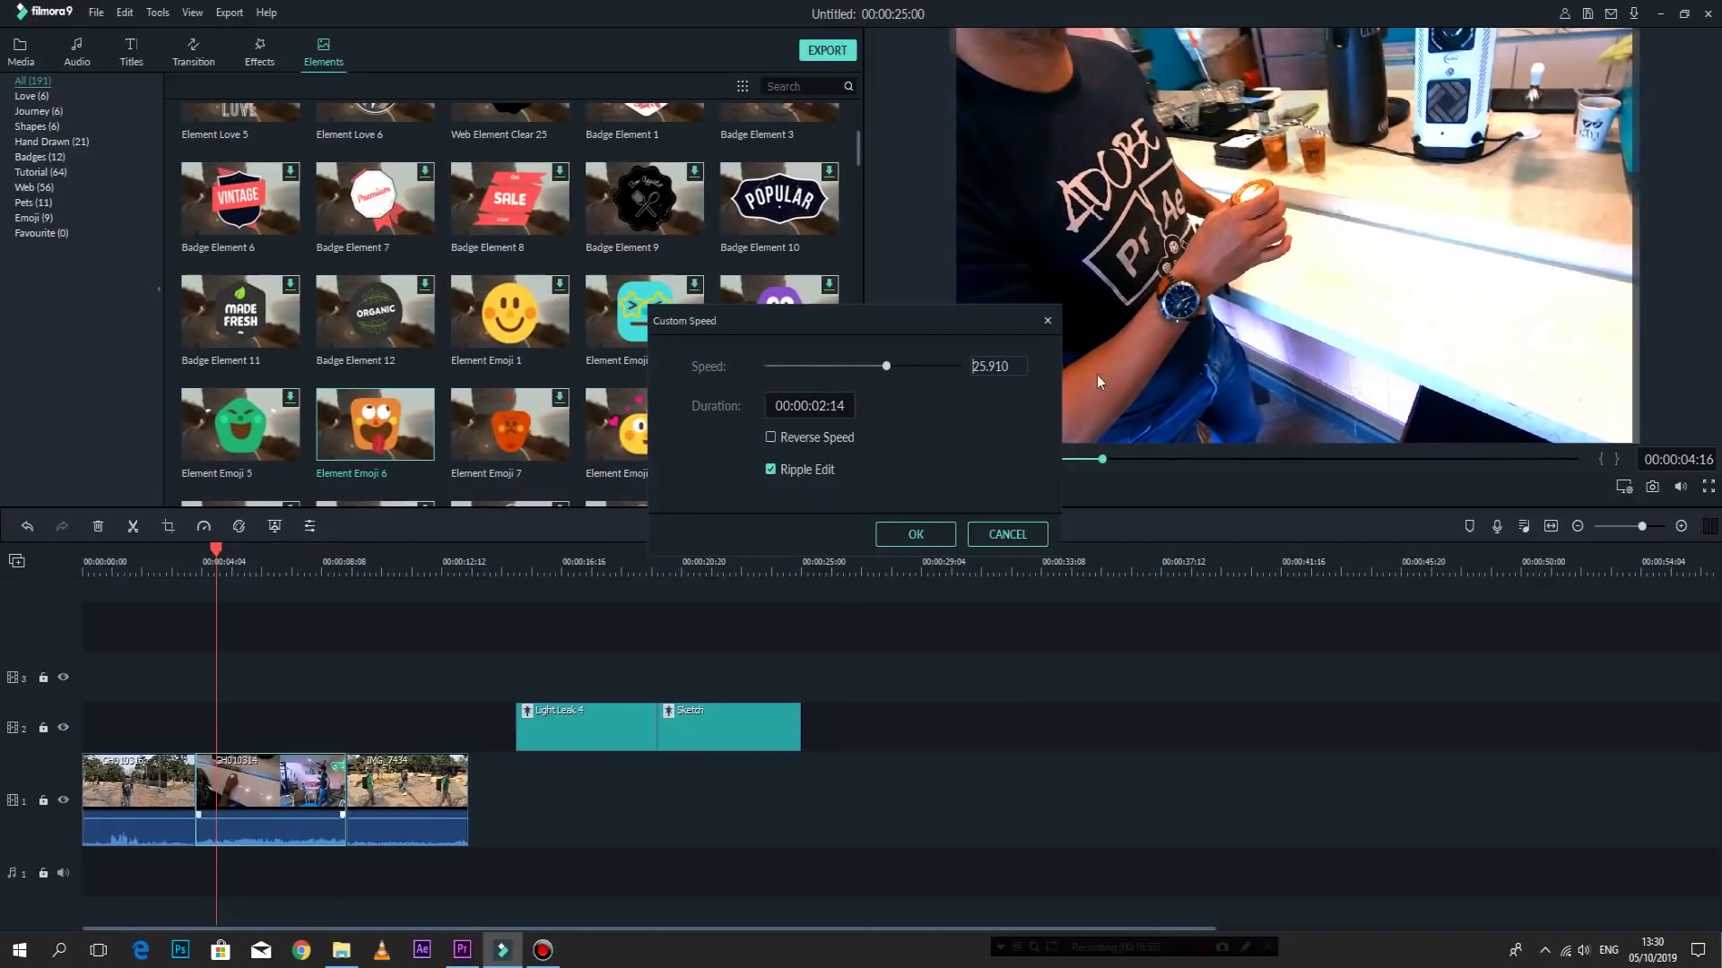
double_click(997, 372)
text(20)
click(771, 469)
click(770, 470)
double_click(997, 365)
text(00)
drag(881, 366, 865, 366)
click(890, 536)
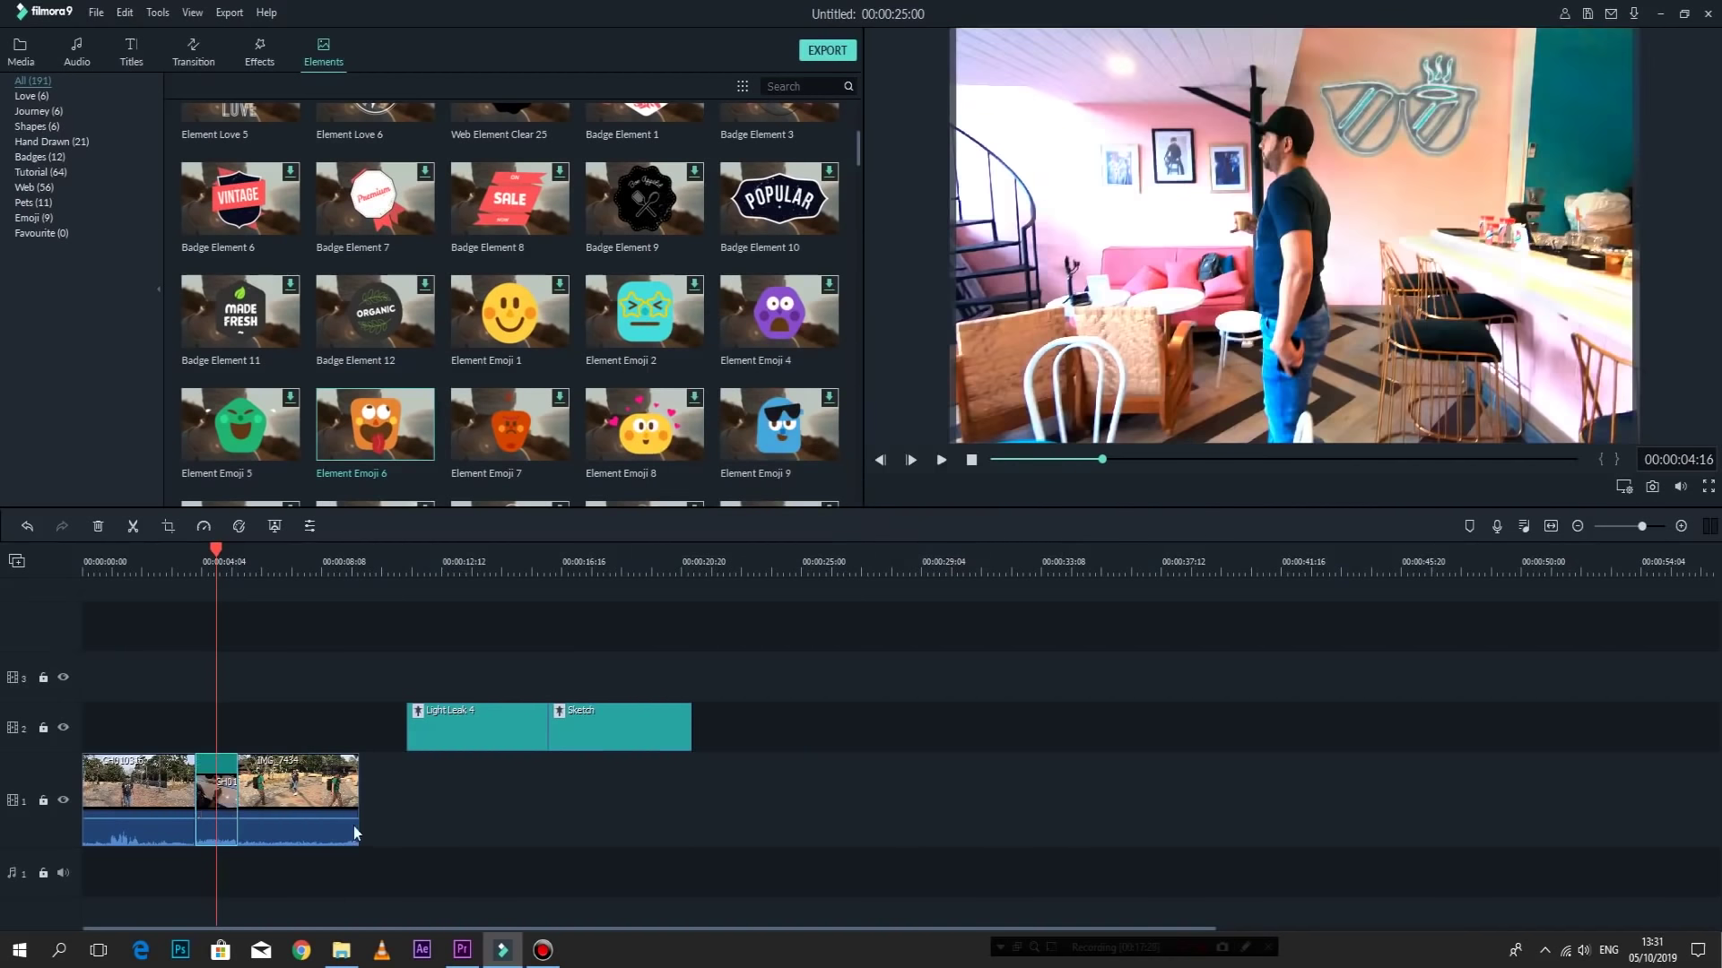
Play the sequence from just before the sped-up clip and park the playhead near the start of the third clip.
click(187, 561)
key(space)
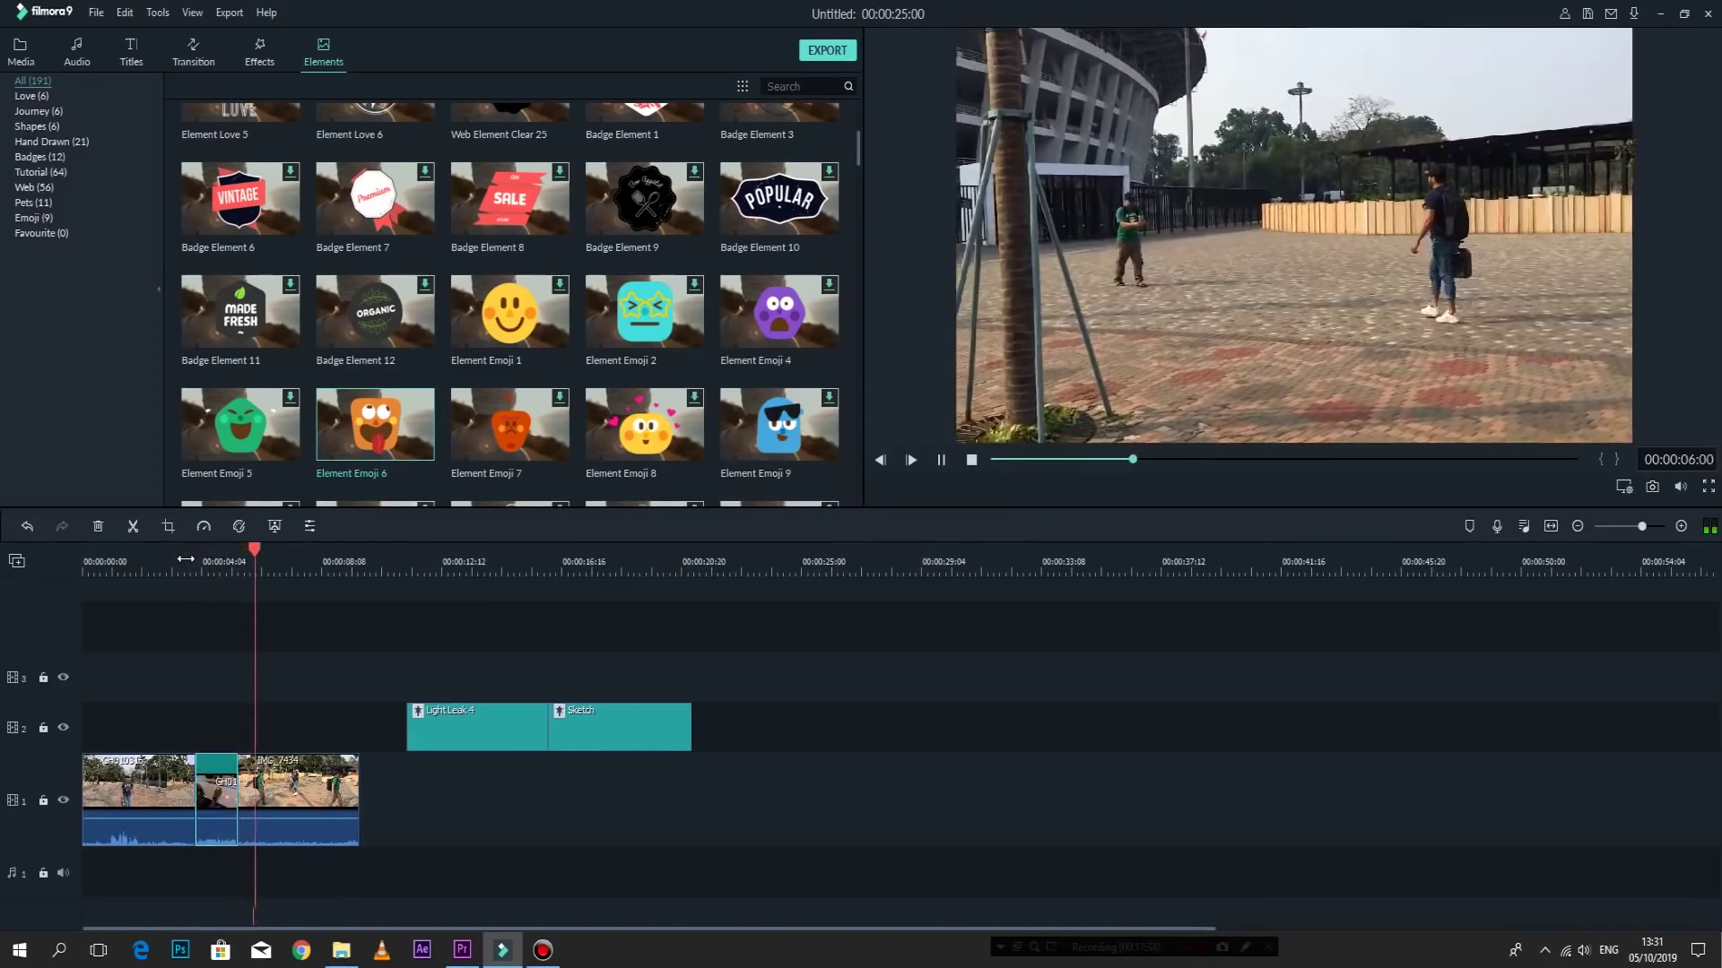
click(244, 553)
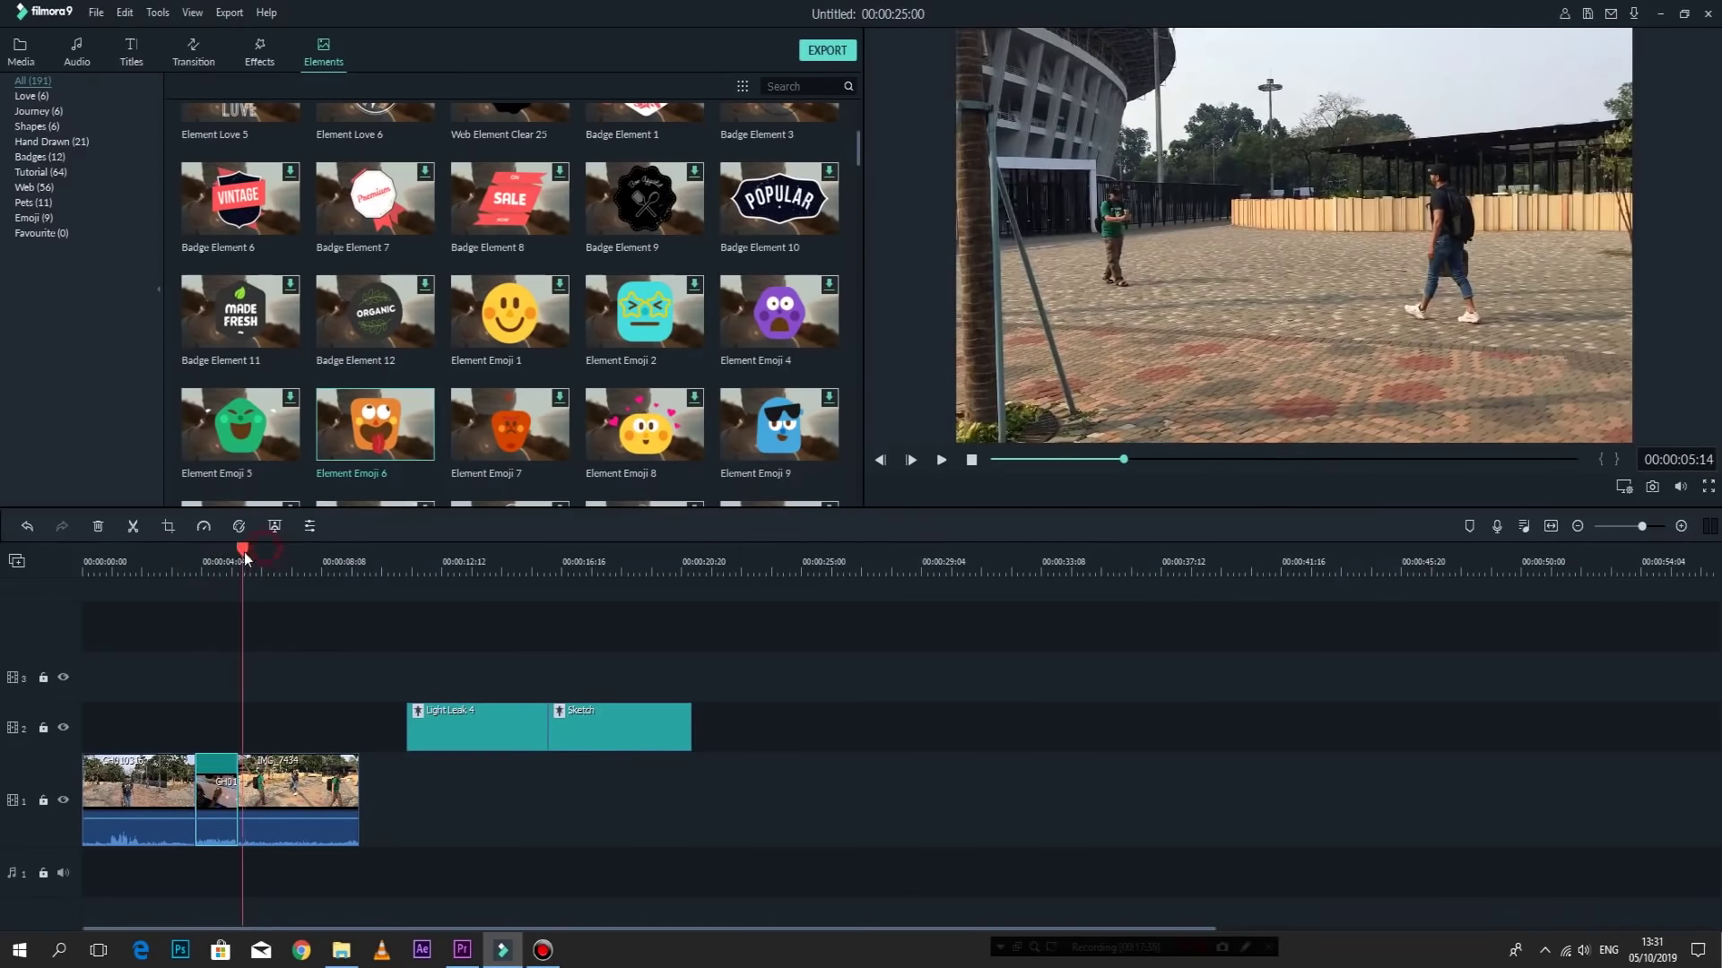
Delete the third clip and slow the middle clip to a custom speed of 0.294 with Ripple Edit enabled.
right_click(288, 798)
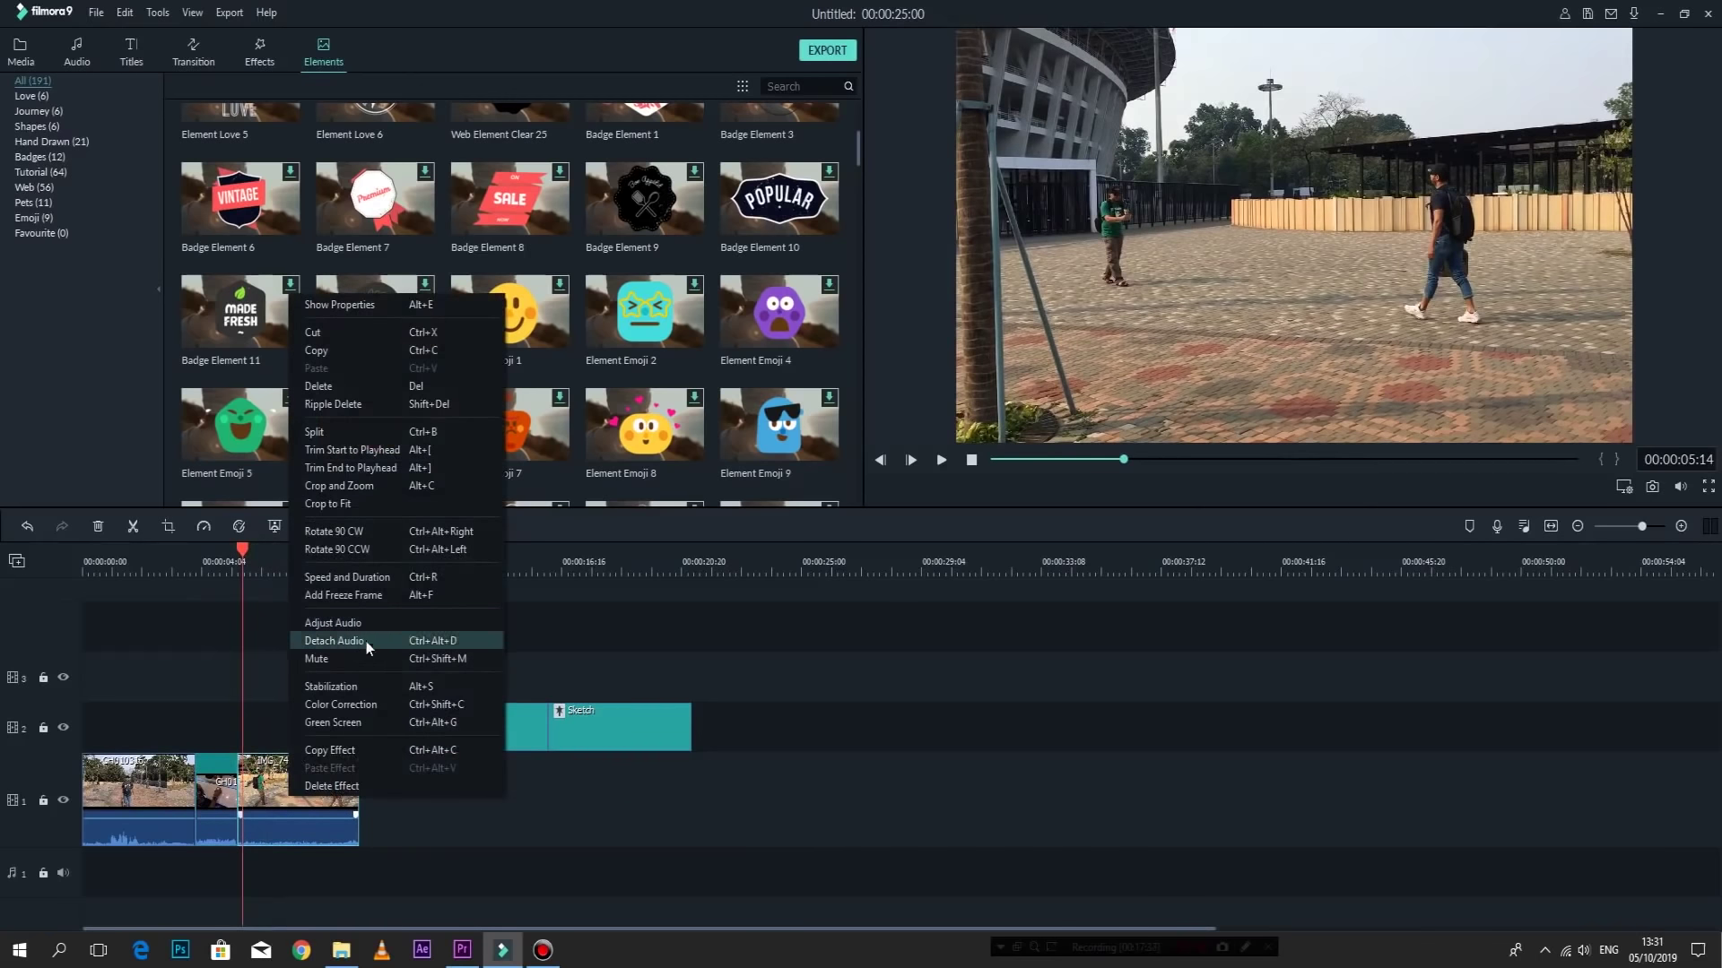
click(353, 576)
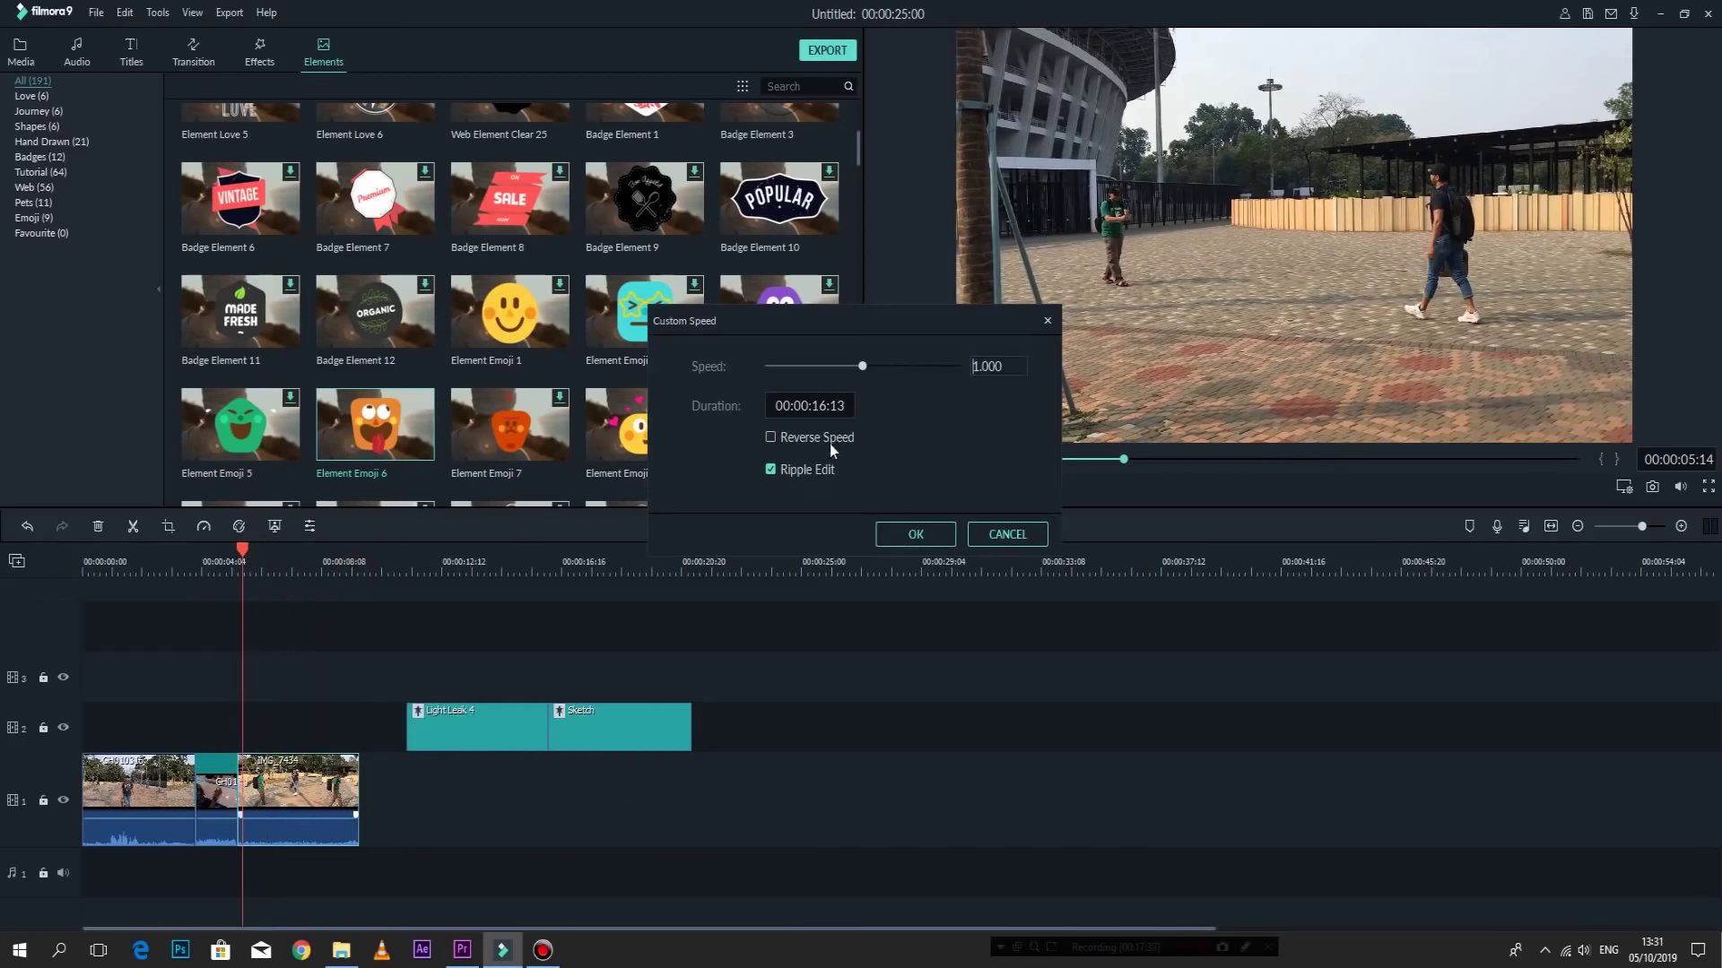
double_click(984, 365)
text(3.592)
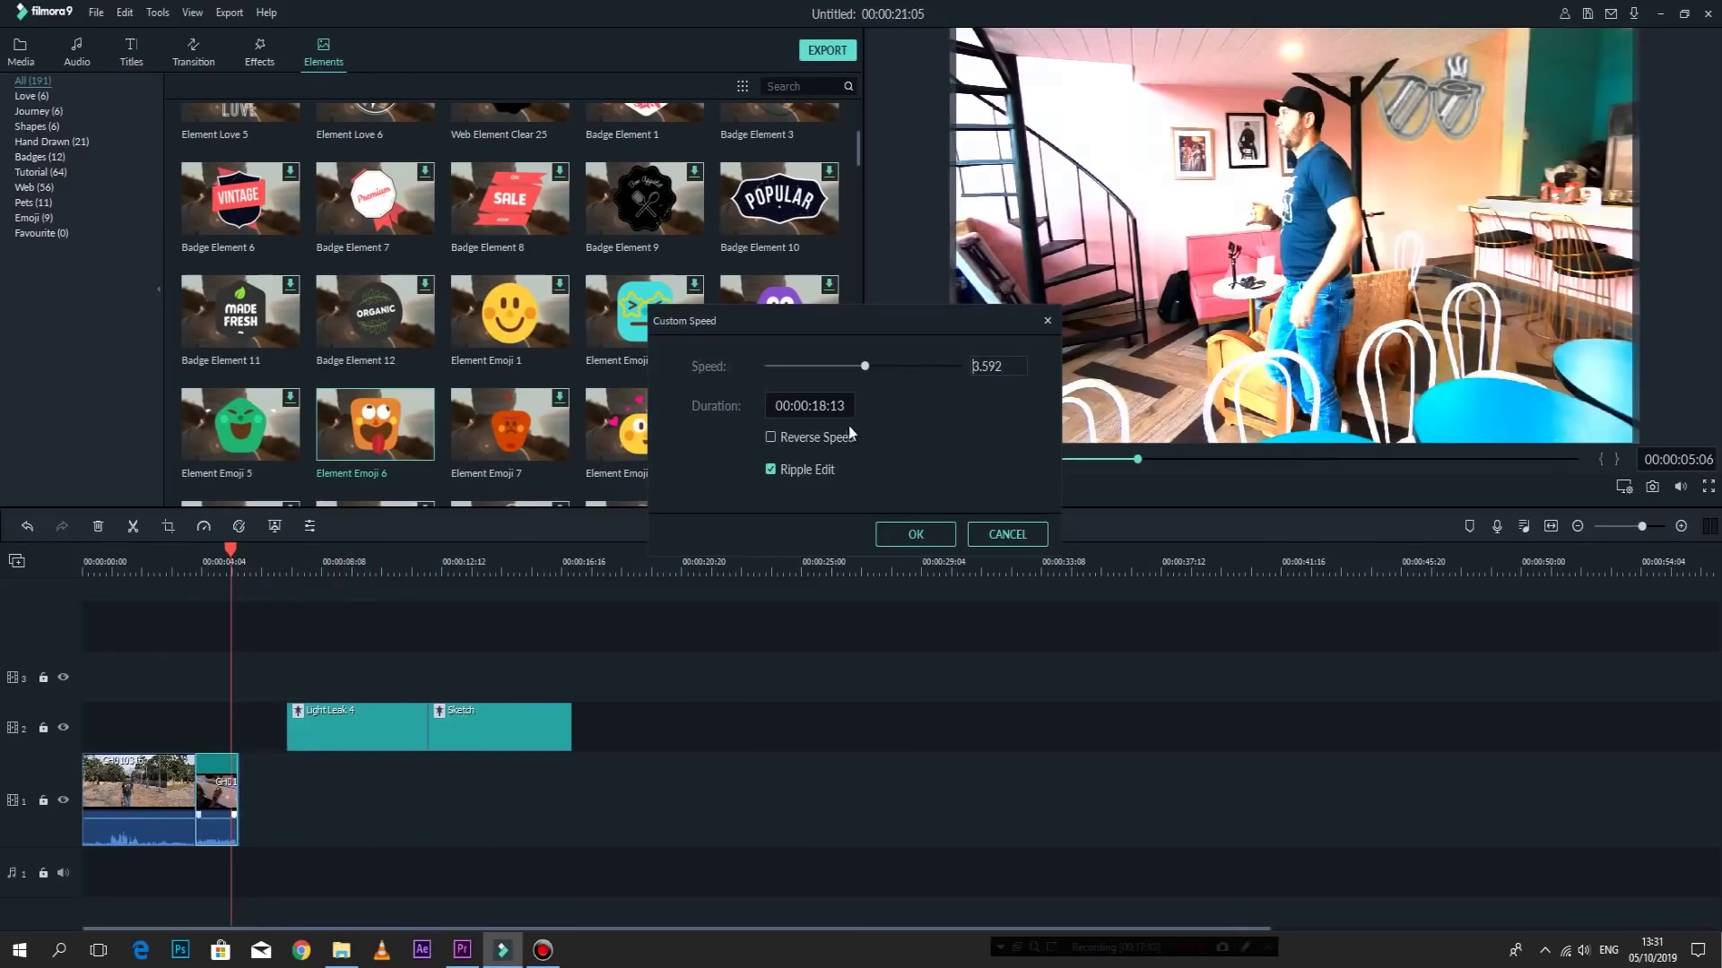
mouse_move(801, 373)
mouse_down()
mouse_move(766, 374)
mouse_move(796, 379)
mouse_up()
click(897, 535)
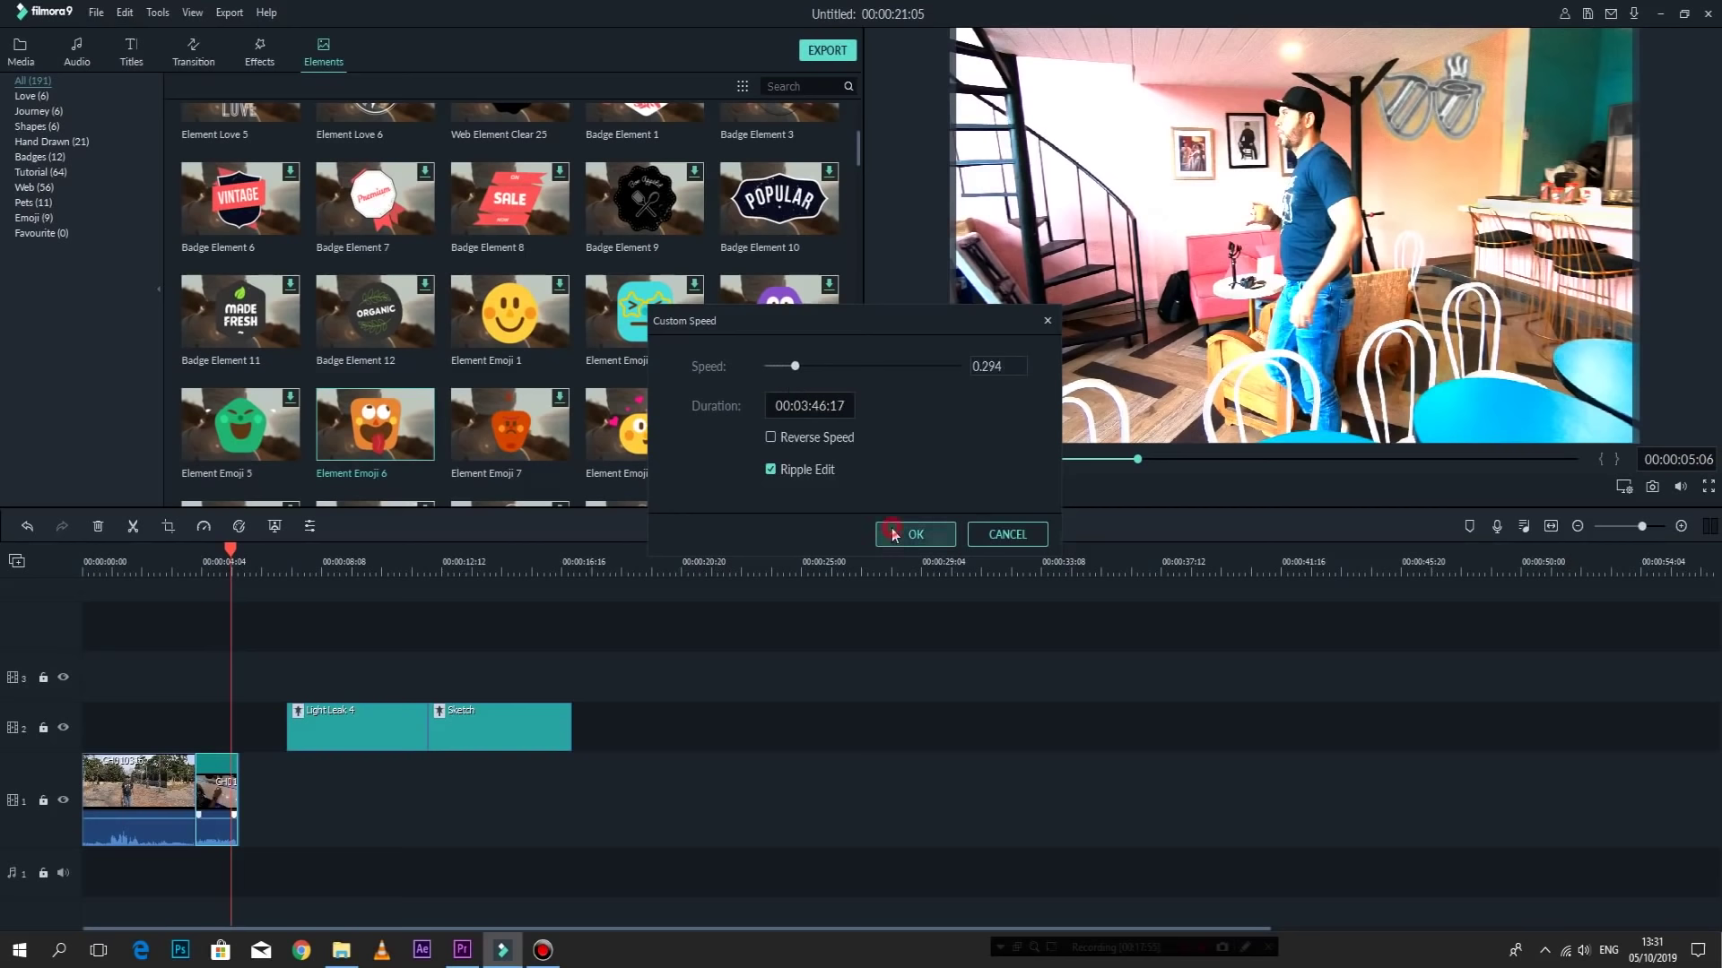
Play the slowed clip and review its video and Chroma Key settings.
key(space)
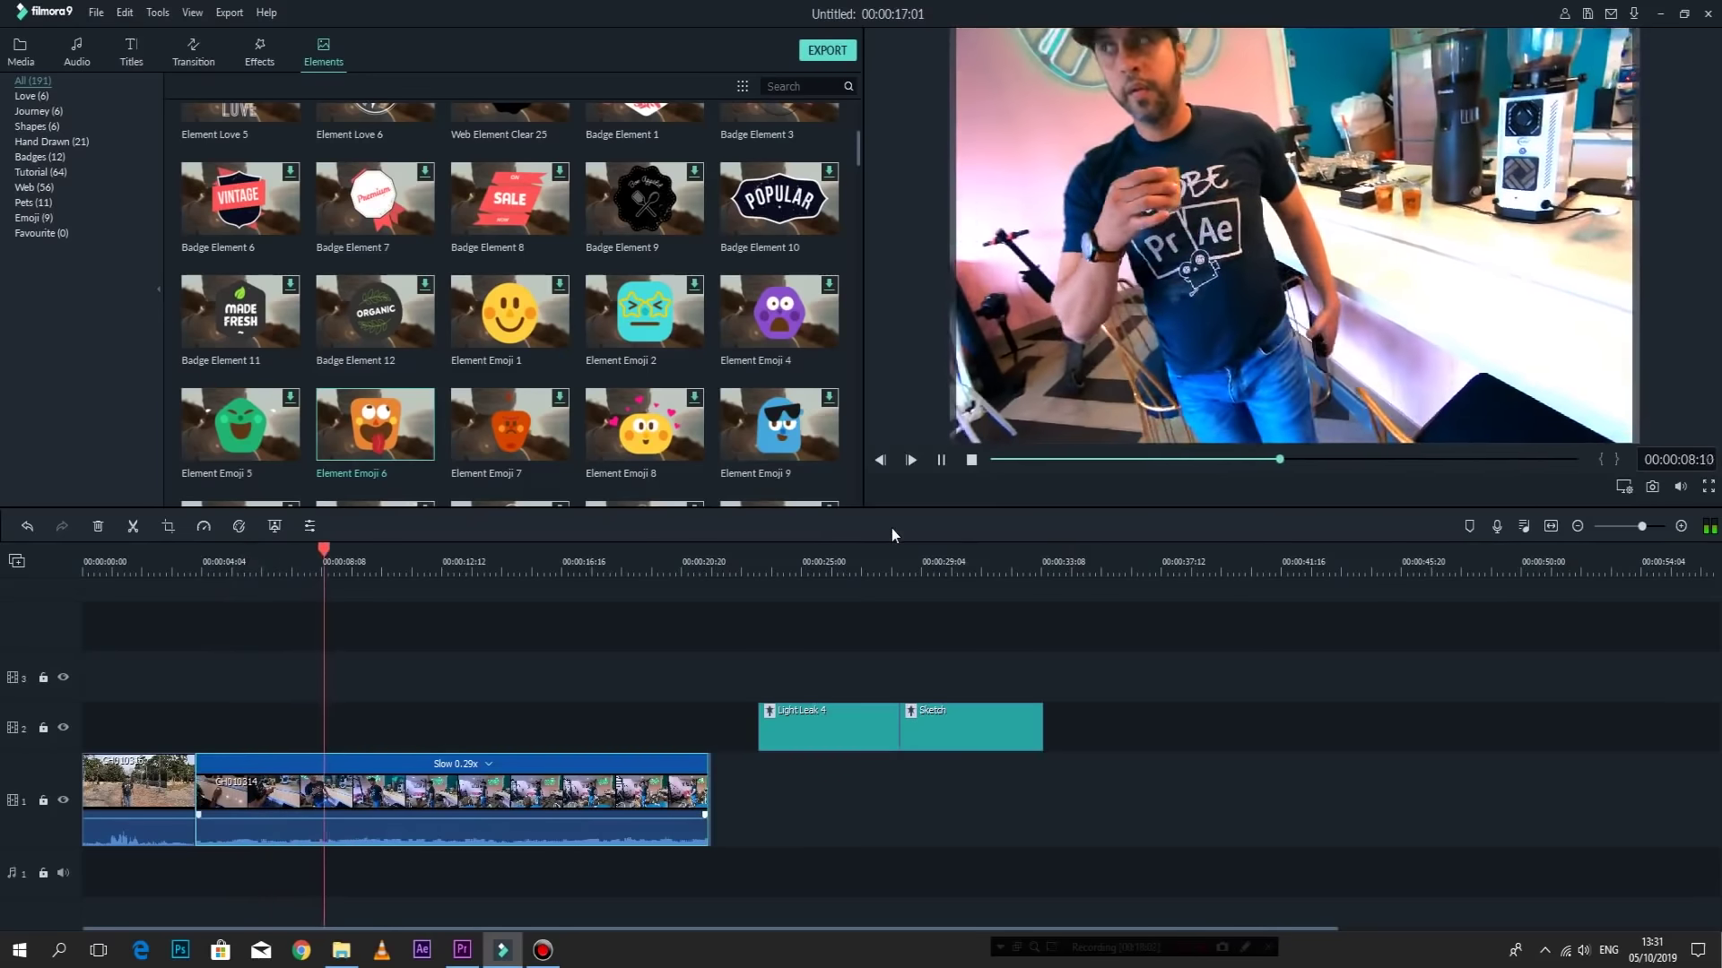
click(275, 529)
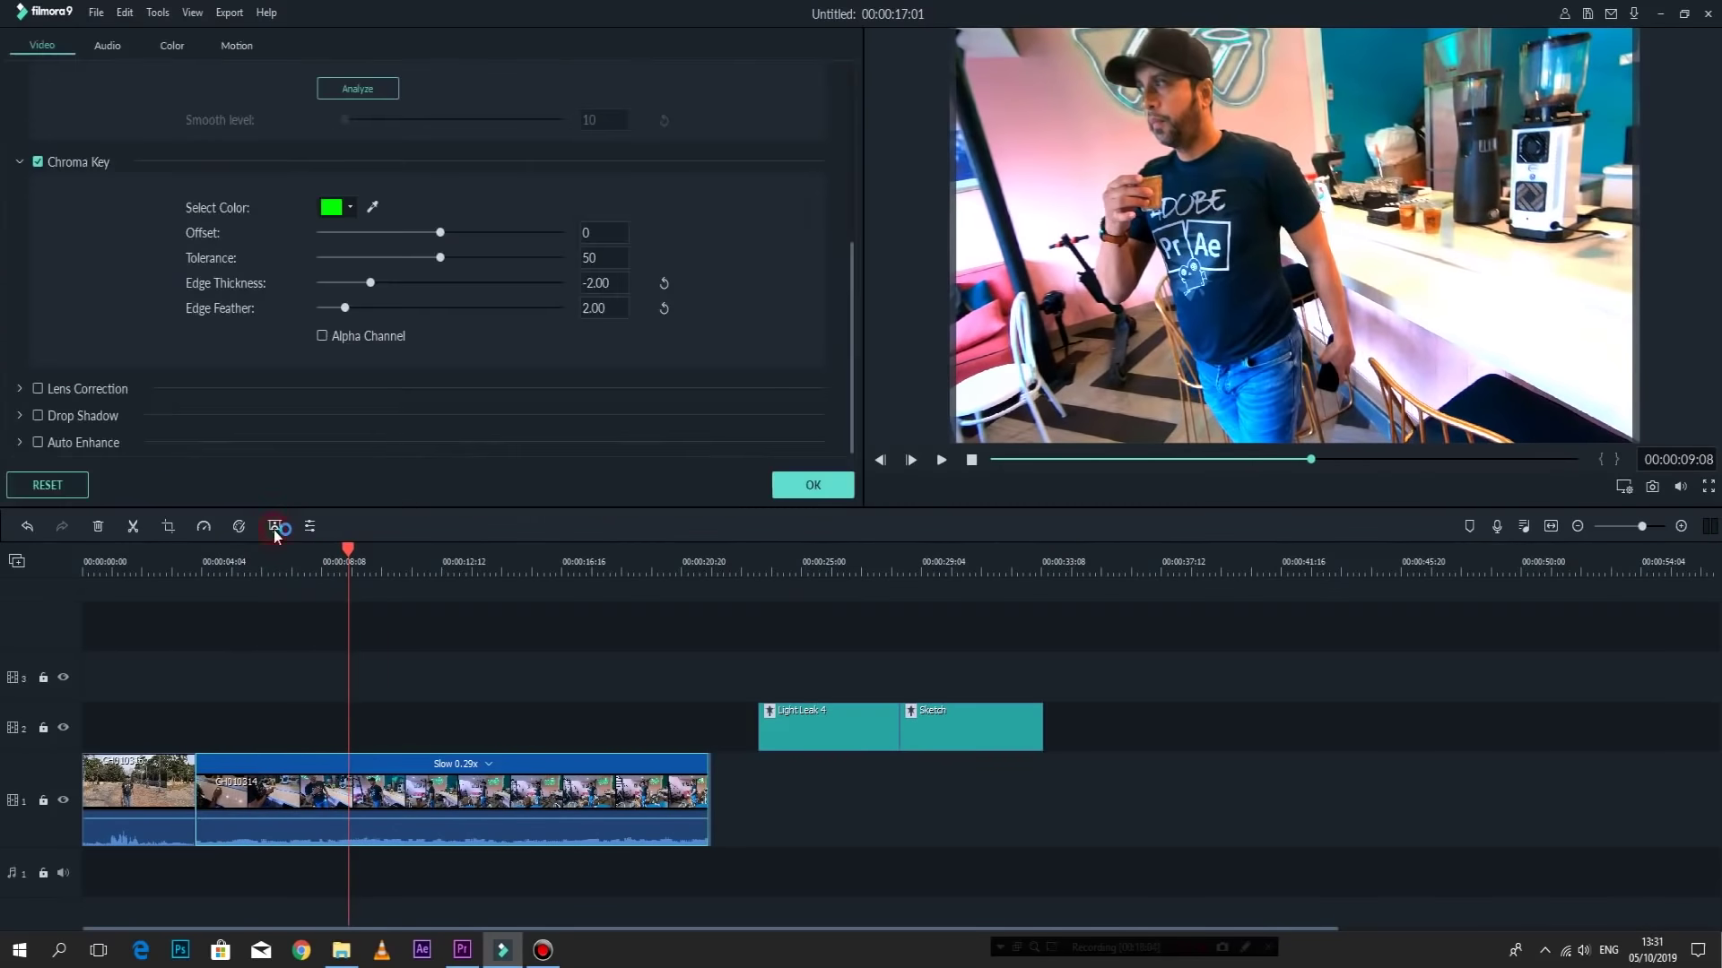
click(816, 495)
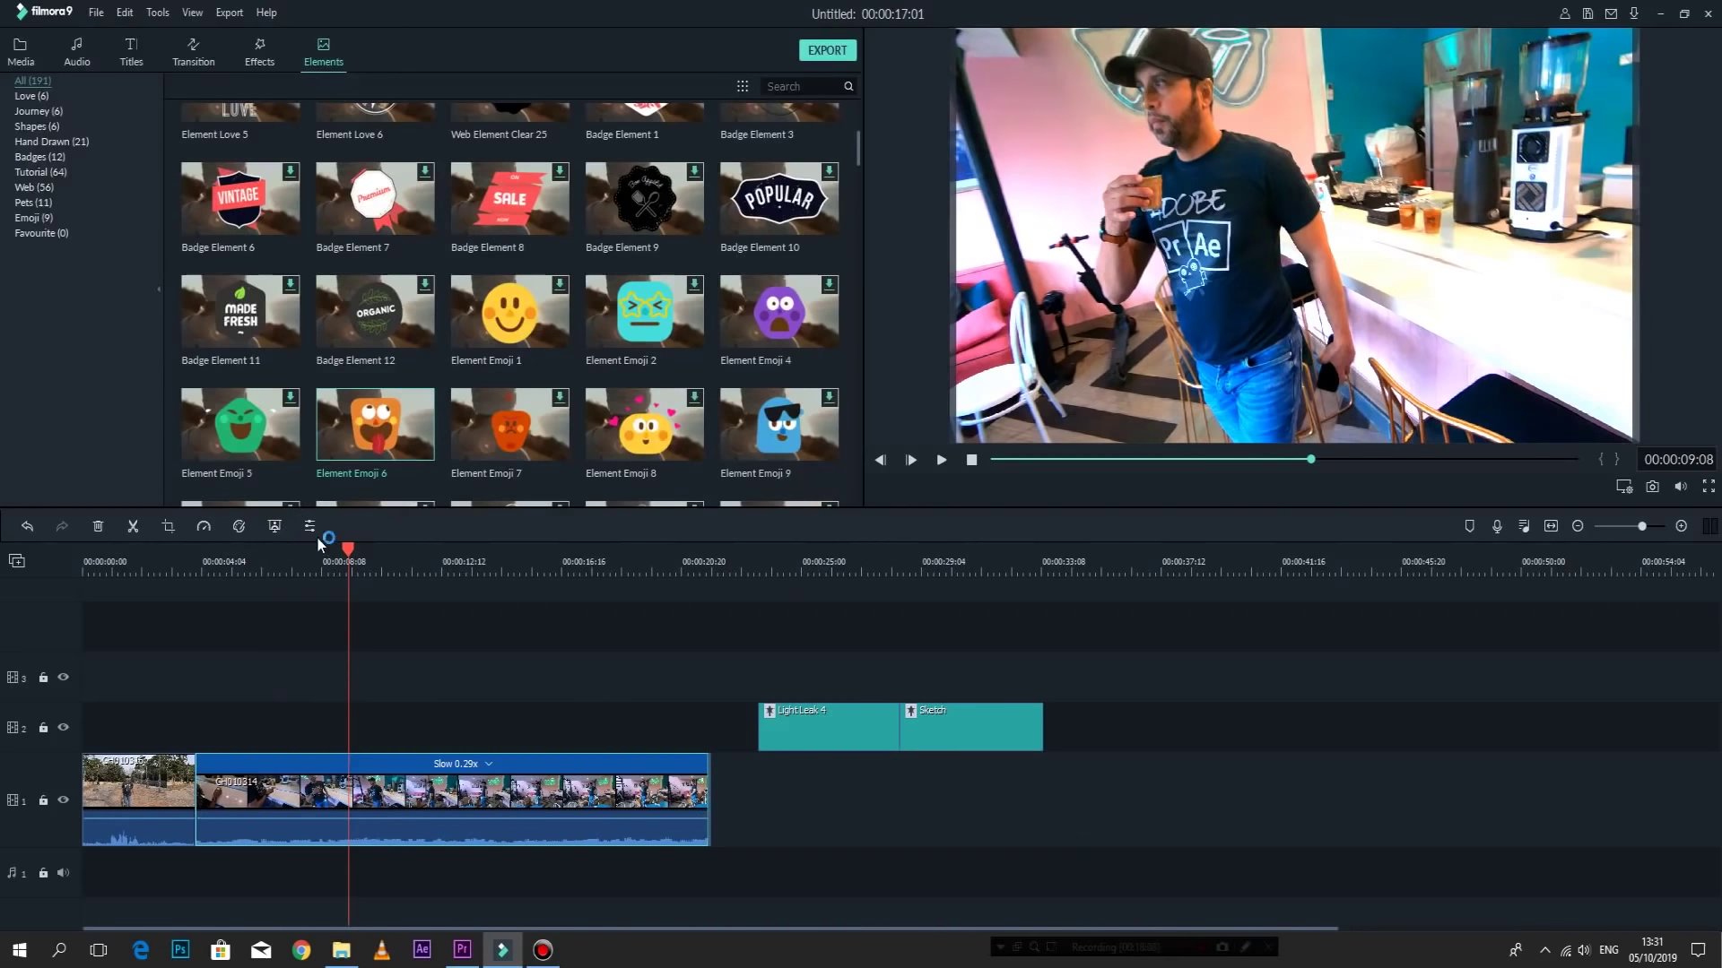
double_click(305, 811)
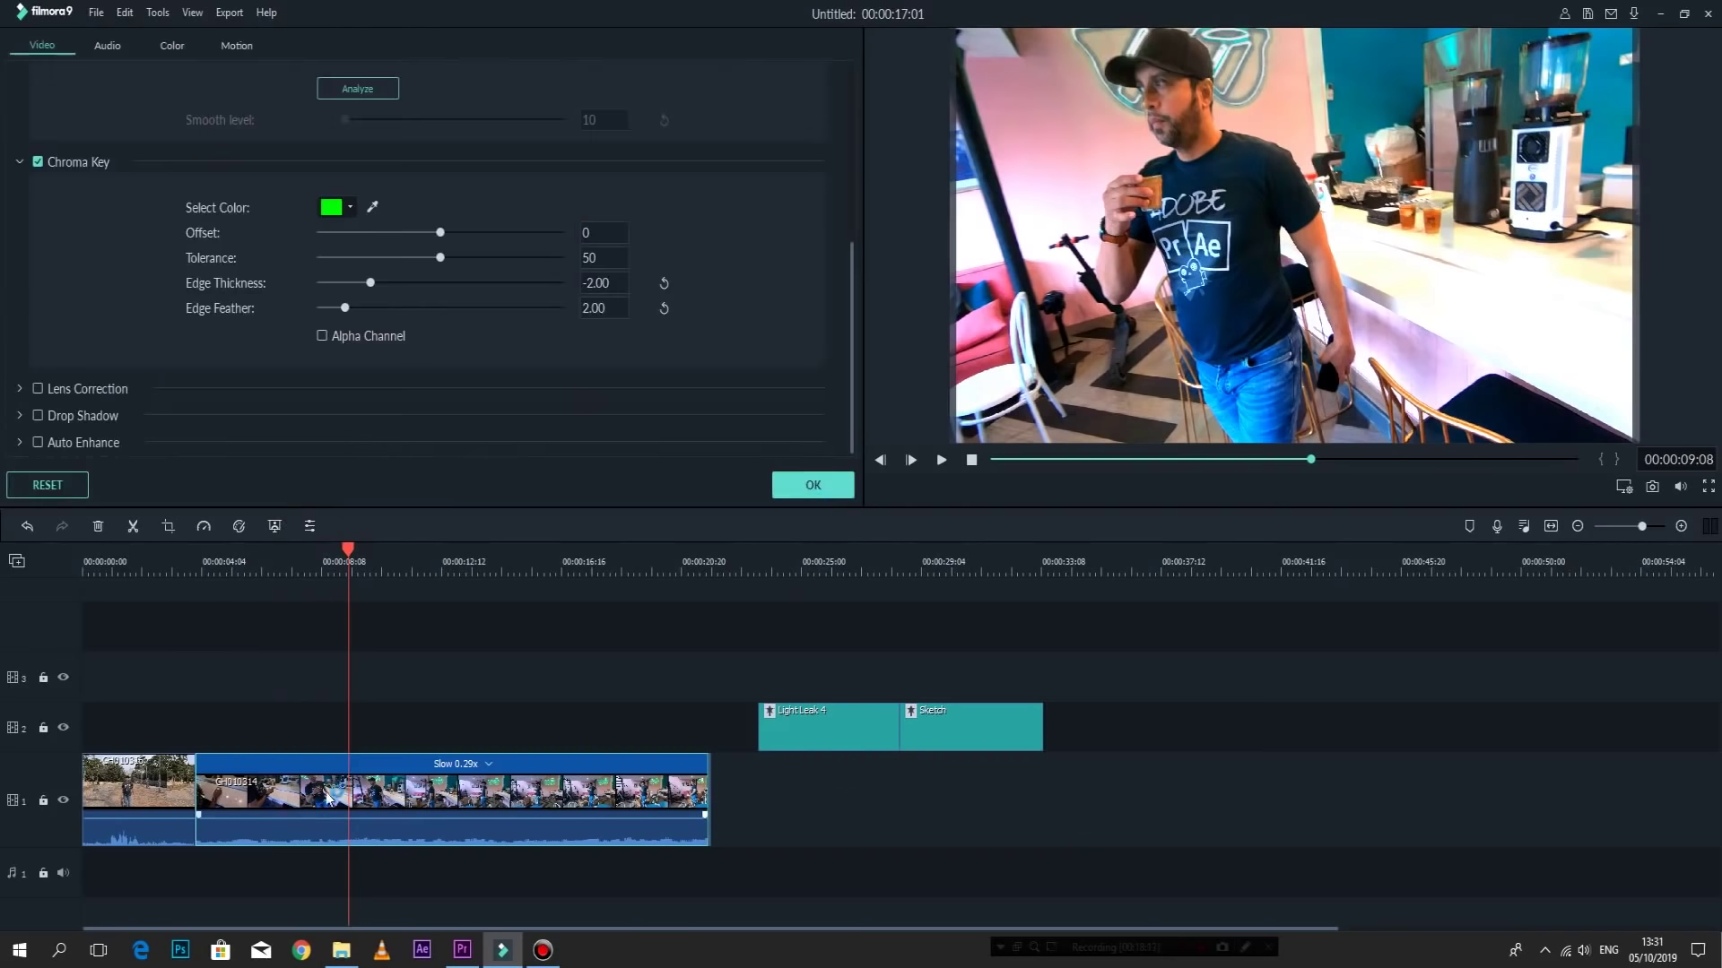
click(817, 492)
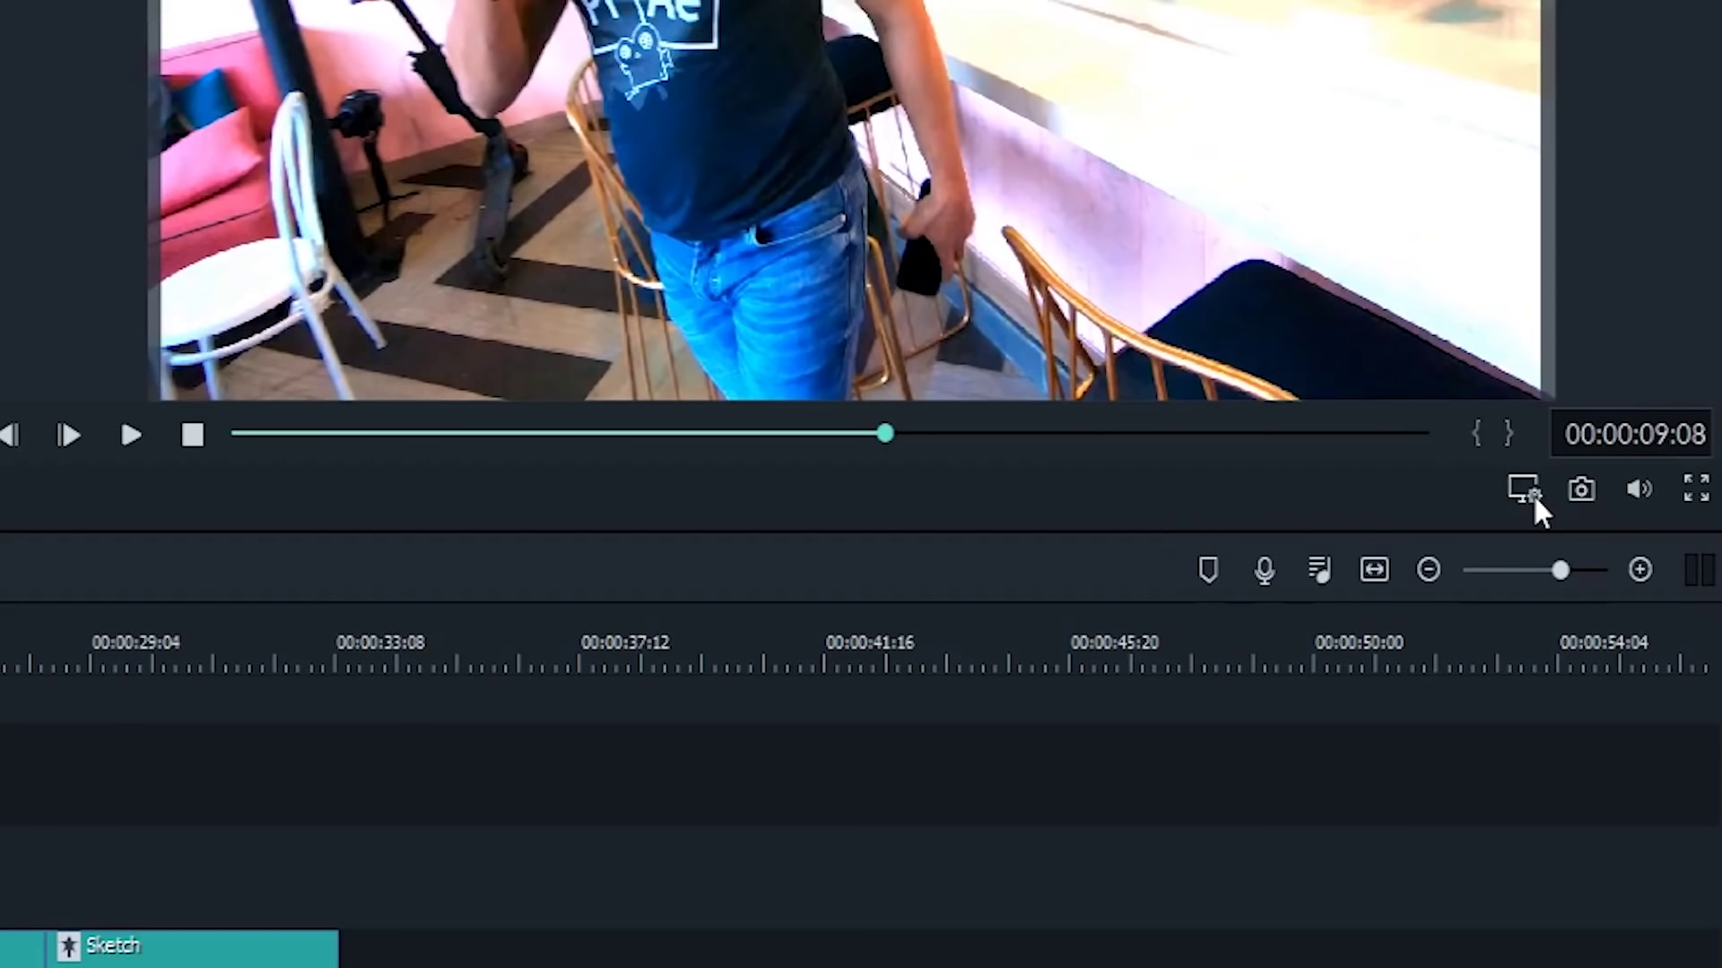
Lower the preview playback quality to 1/8 and play the slowed clip to check it.
click(1524, 491)
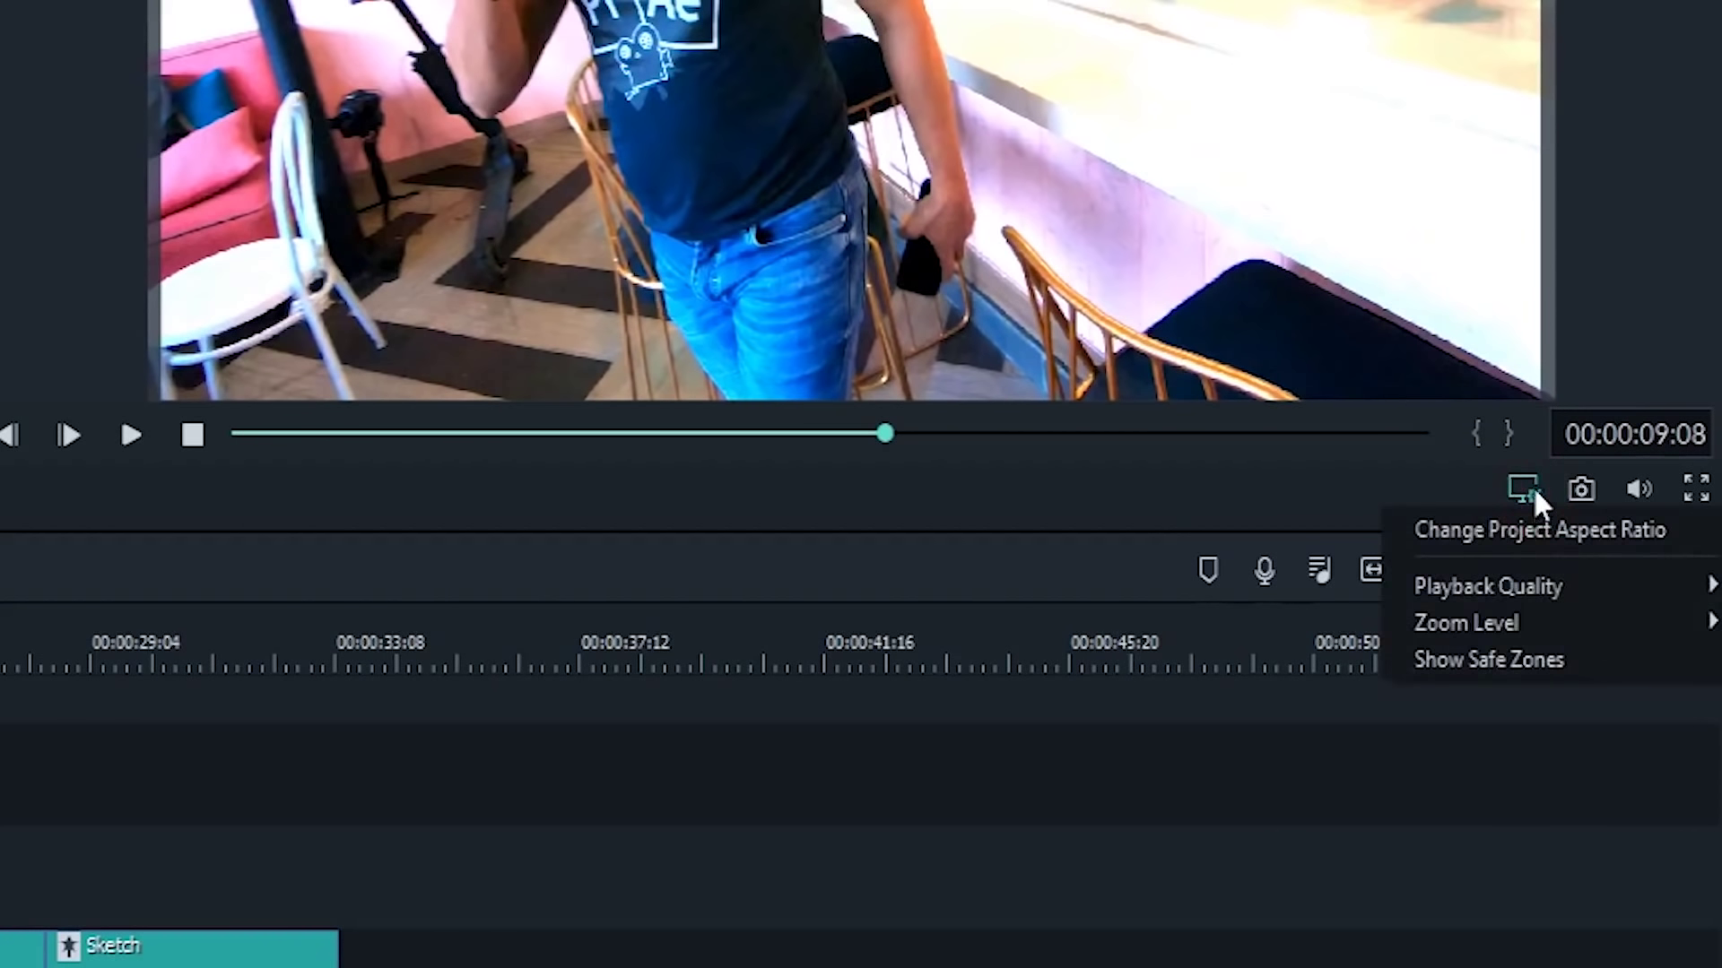
mouse_move(1477, 584)
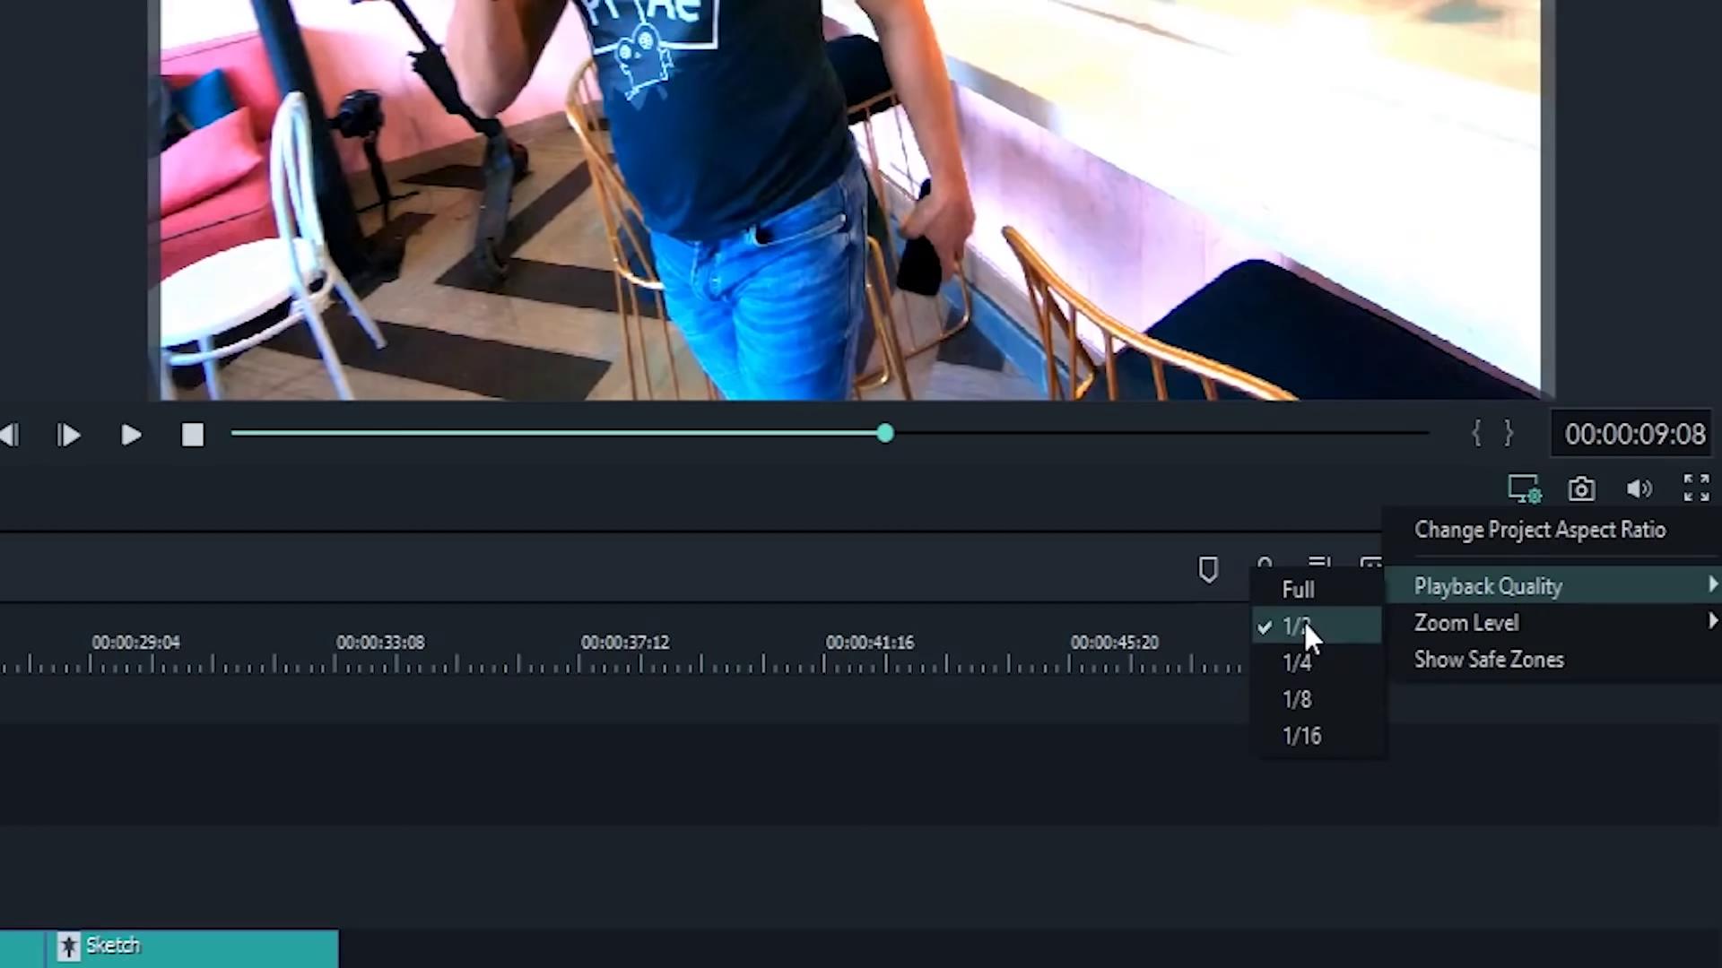
click(1299, 700)
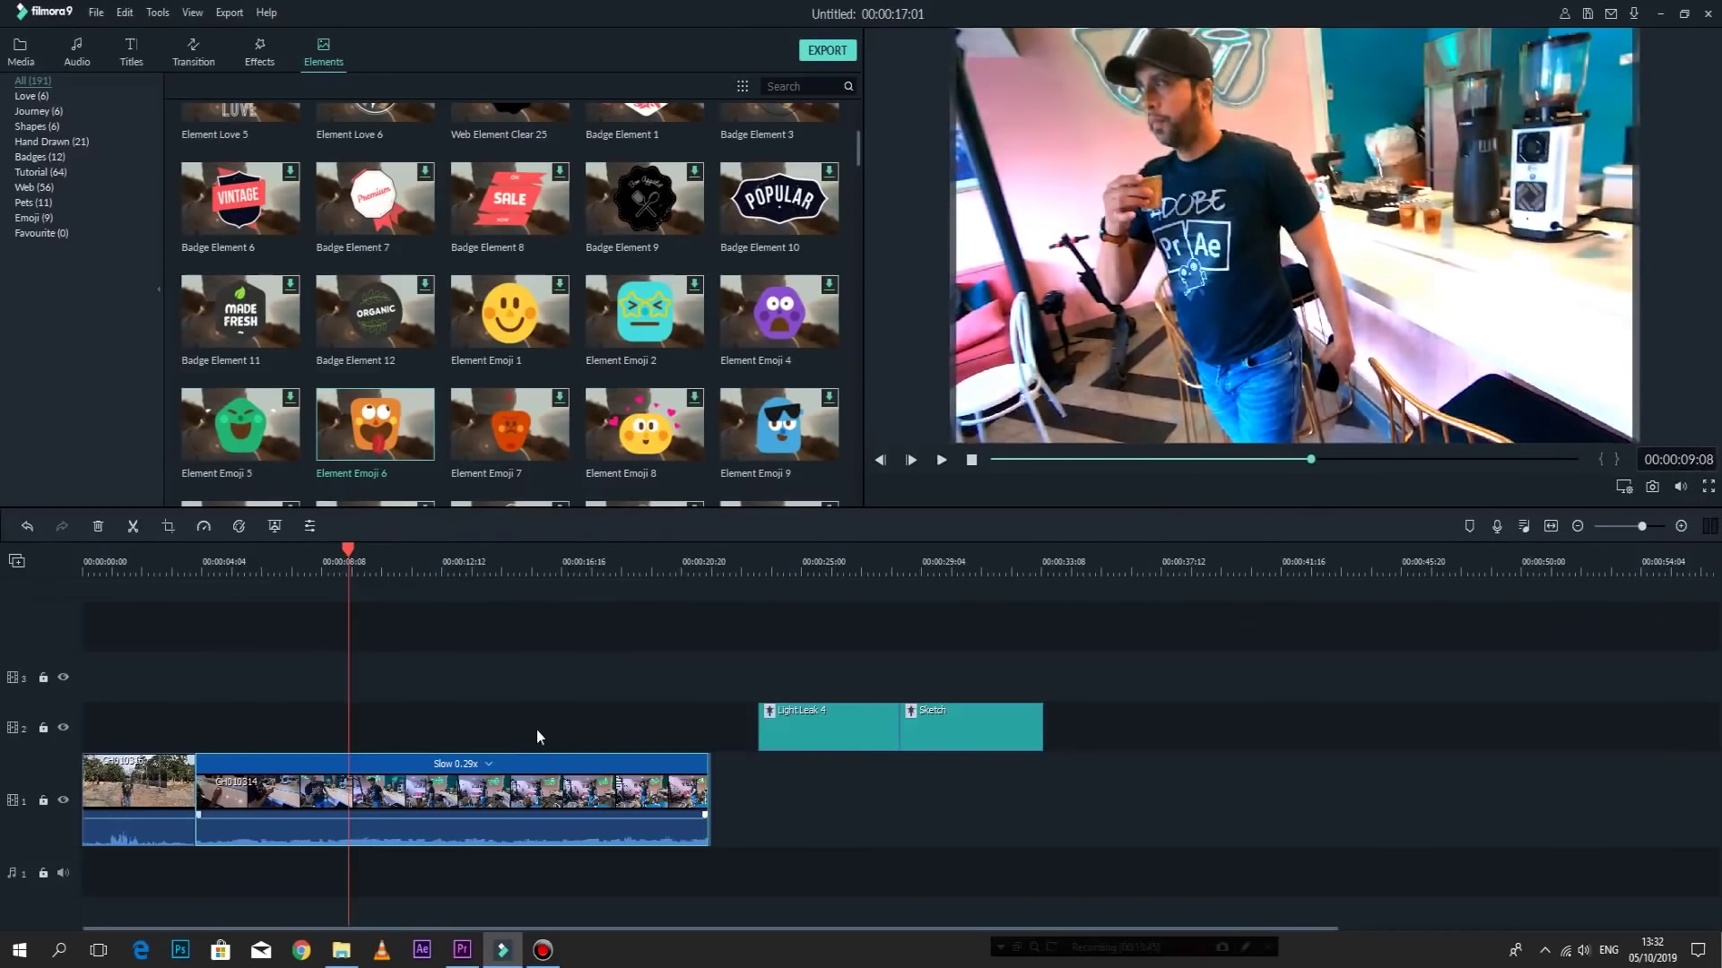
key(space)
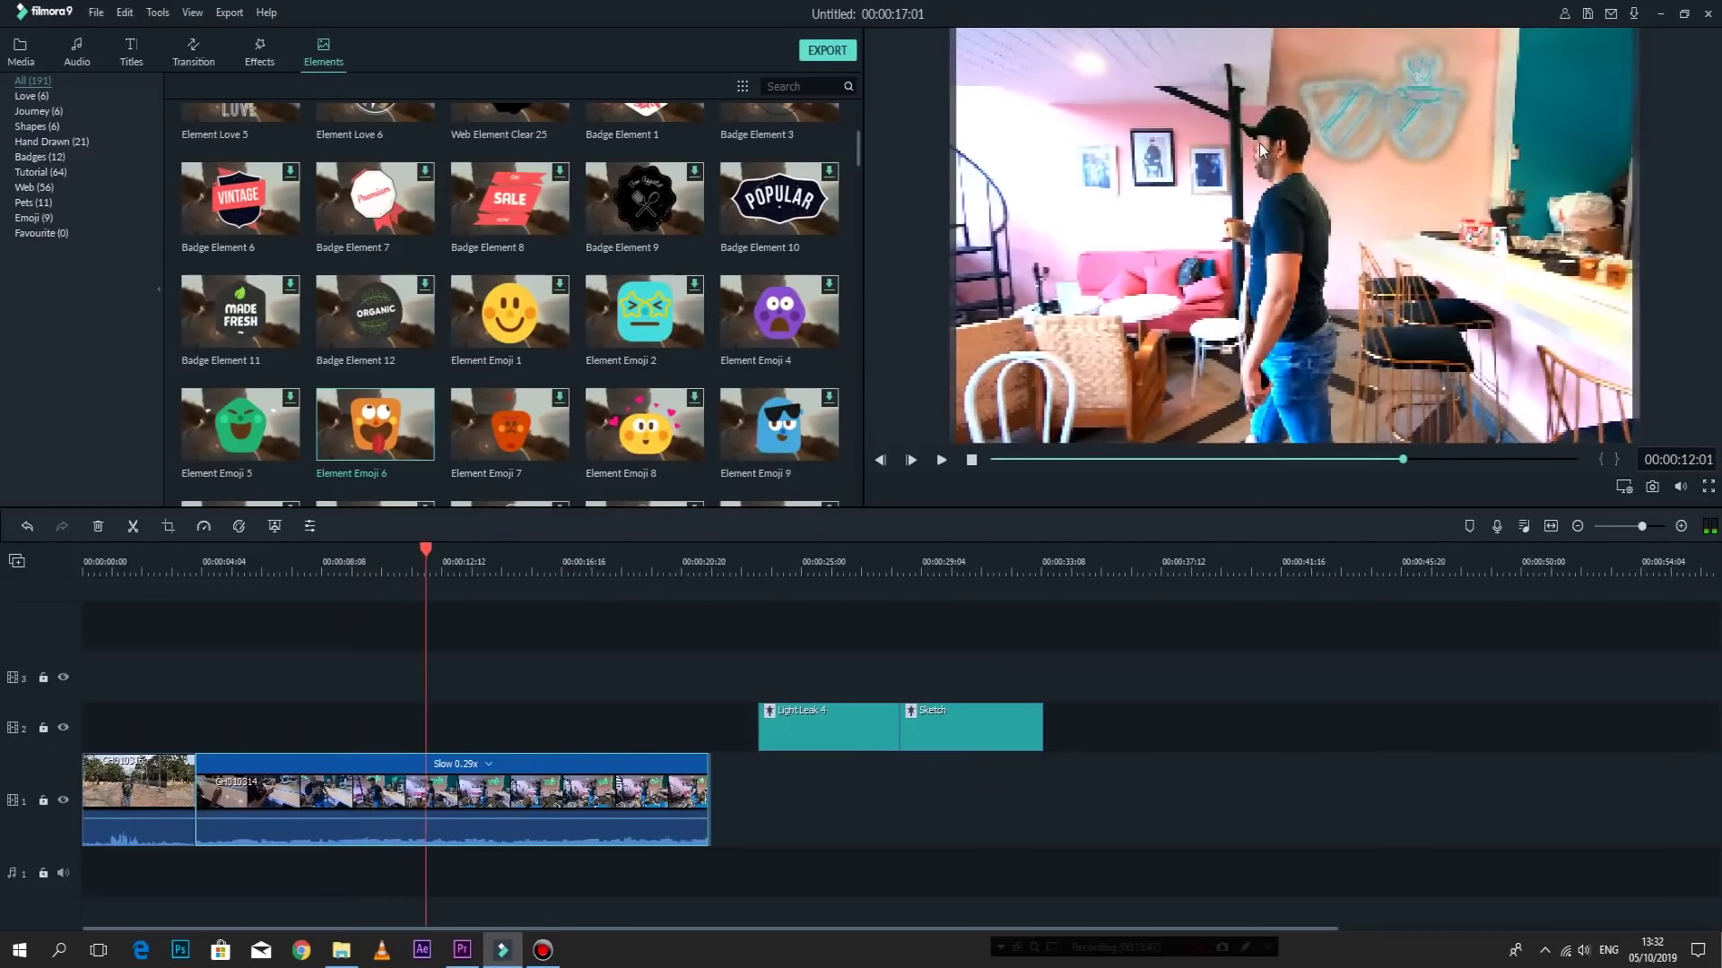
Set the preview playback quality to 1/2.
click(1627, 487)
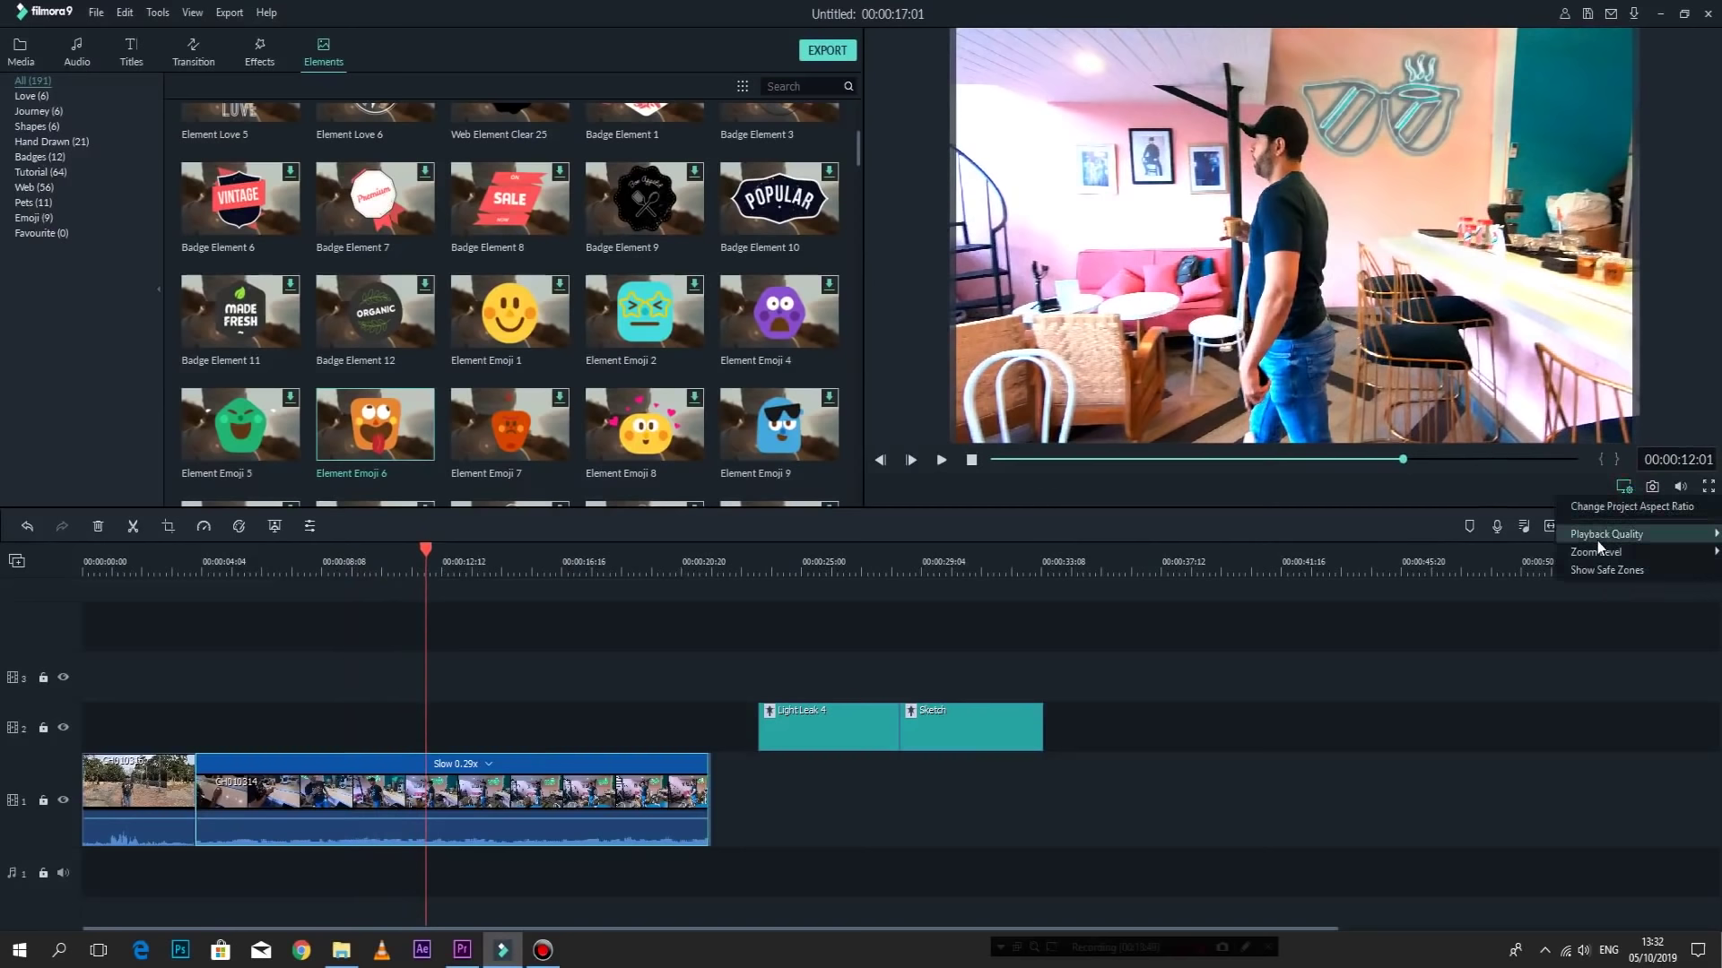
mouse_move(1596, 540)
click(1518, 554)
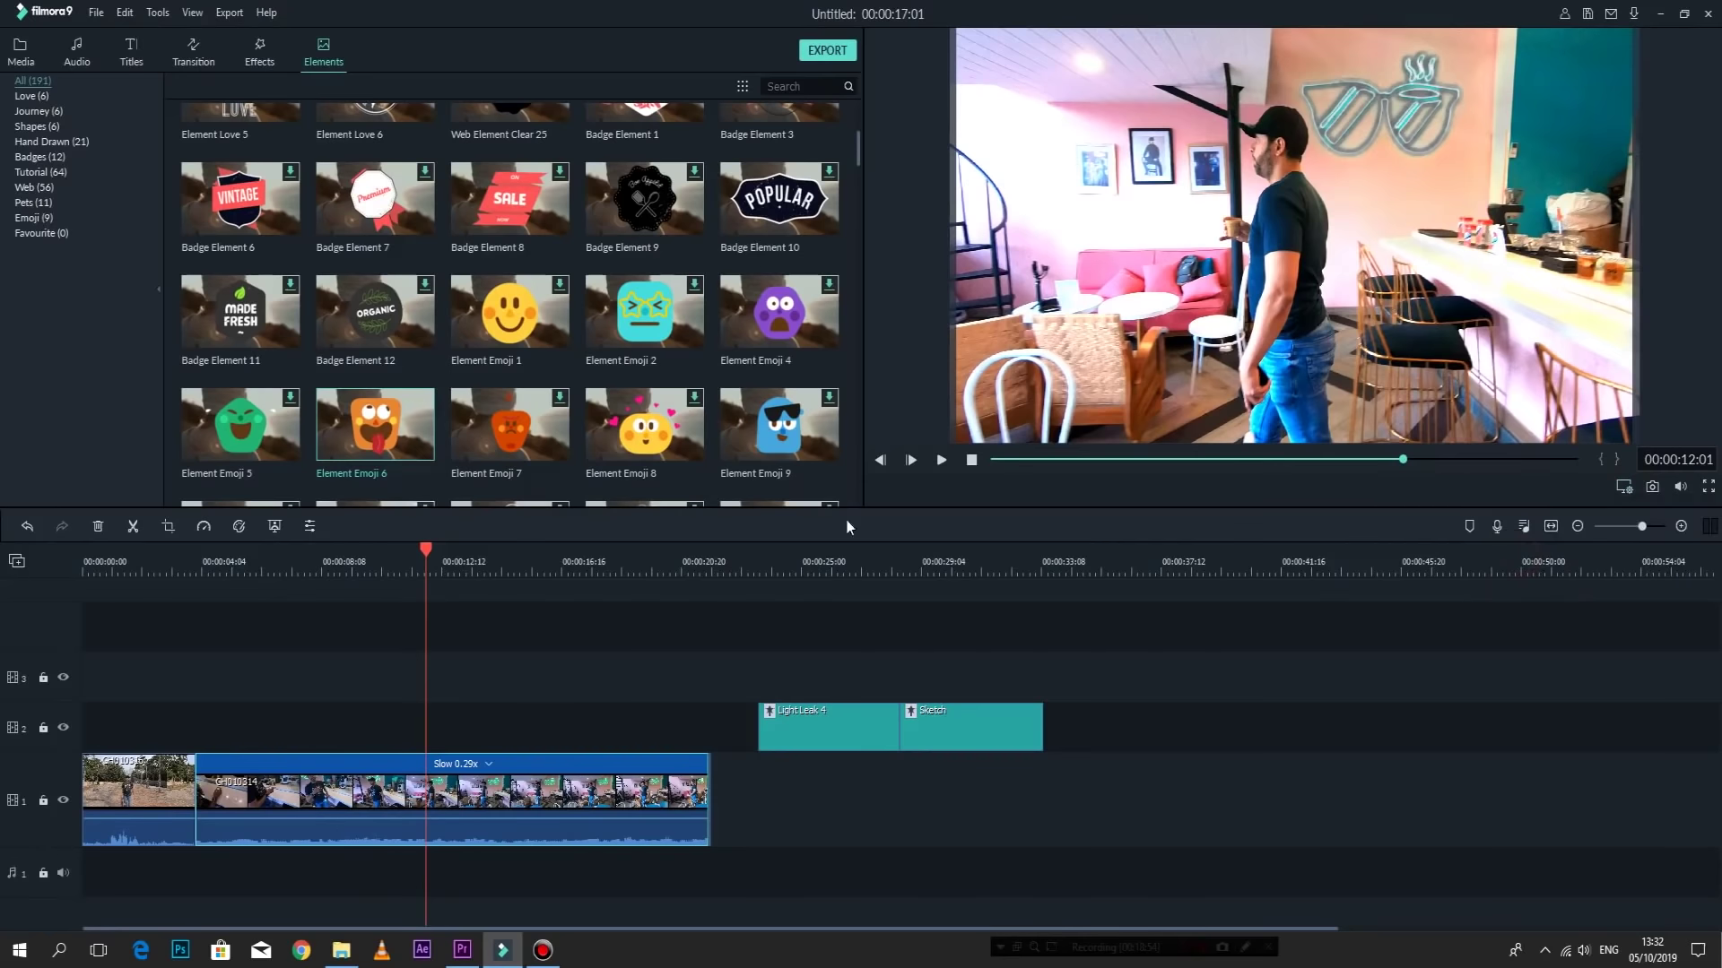
Play the slowed clip on to 00:00:16:05 and take a snapshot of that frame.
key(space)
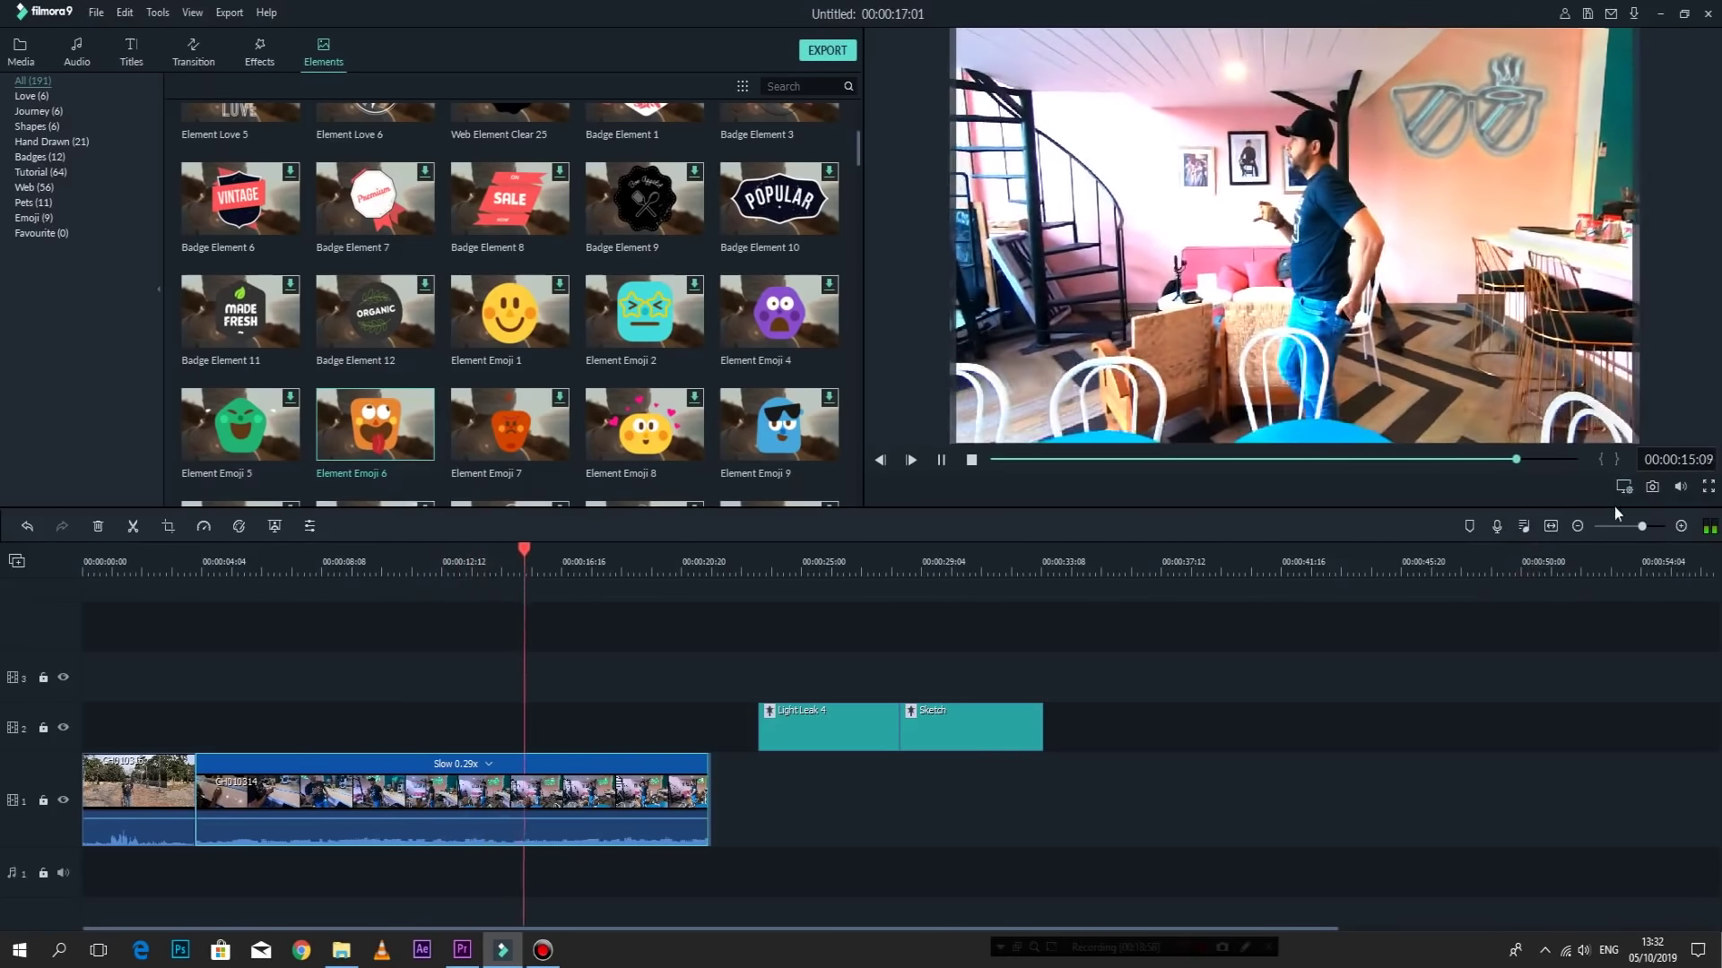
click(1652, 488)
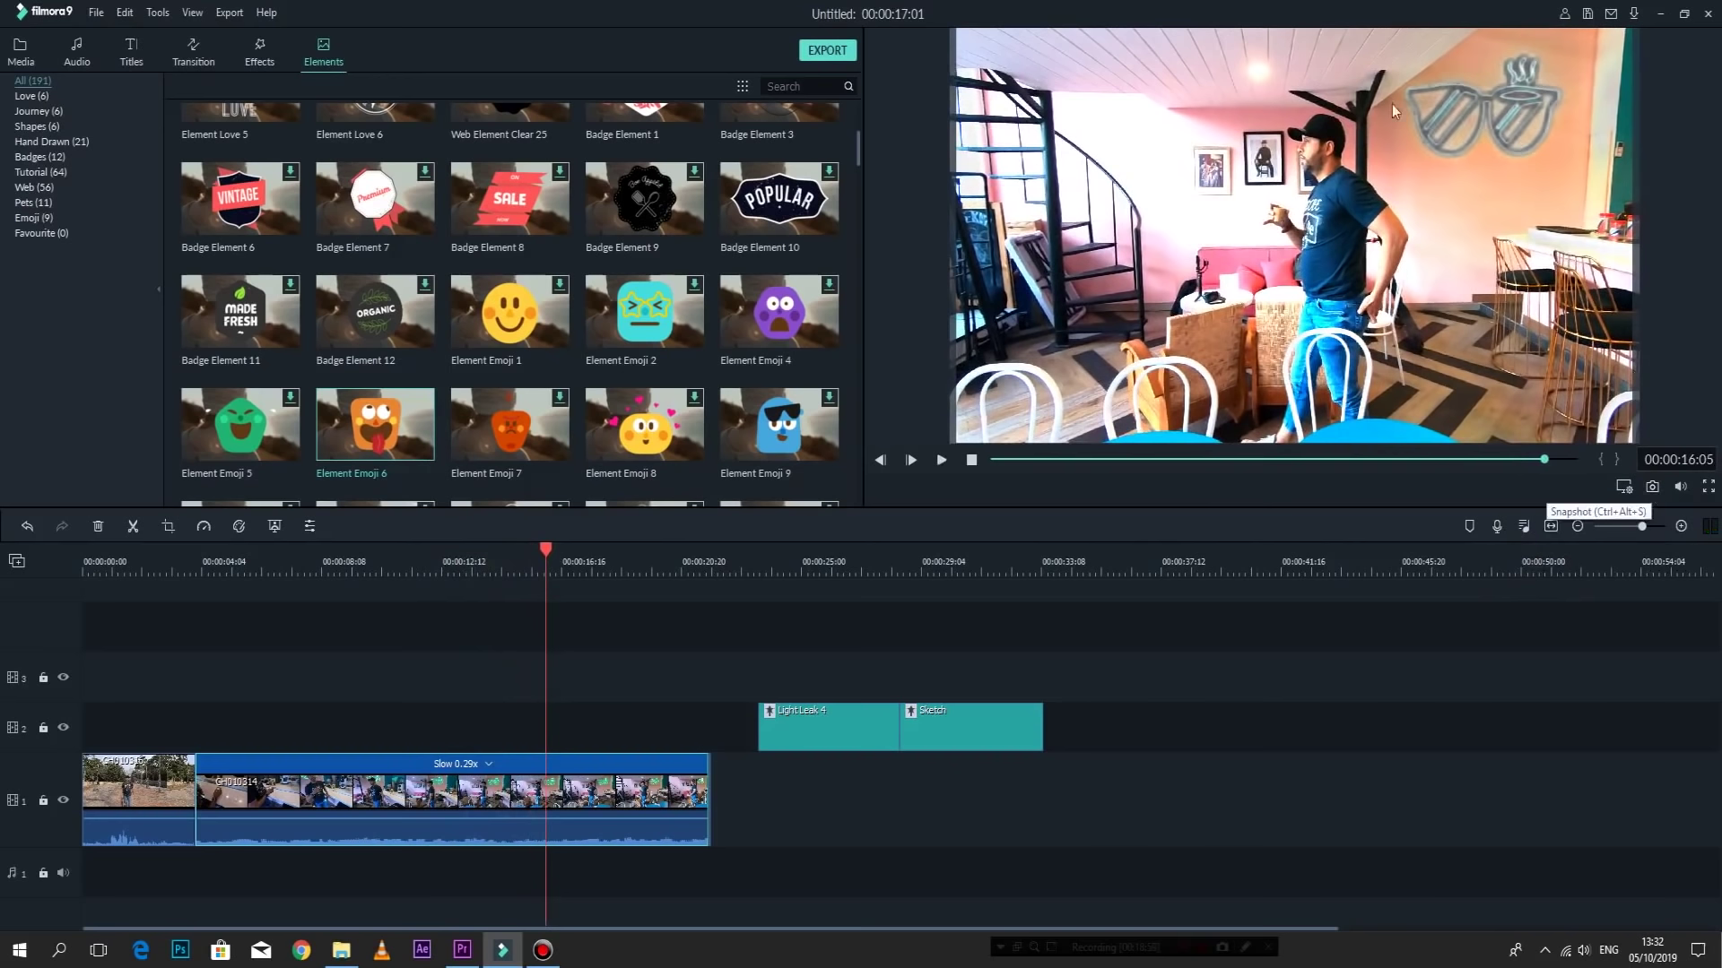
click(1653, 487)
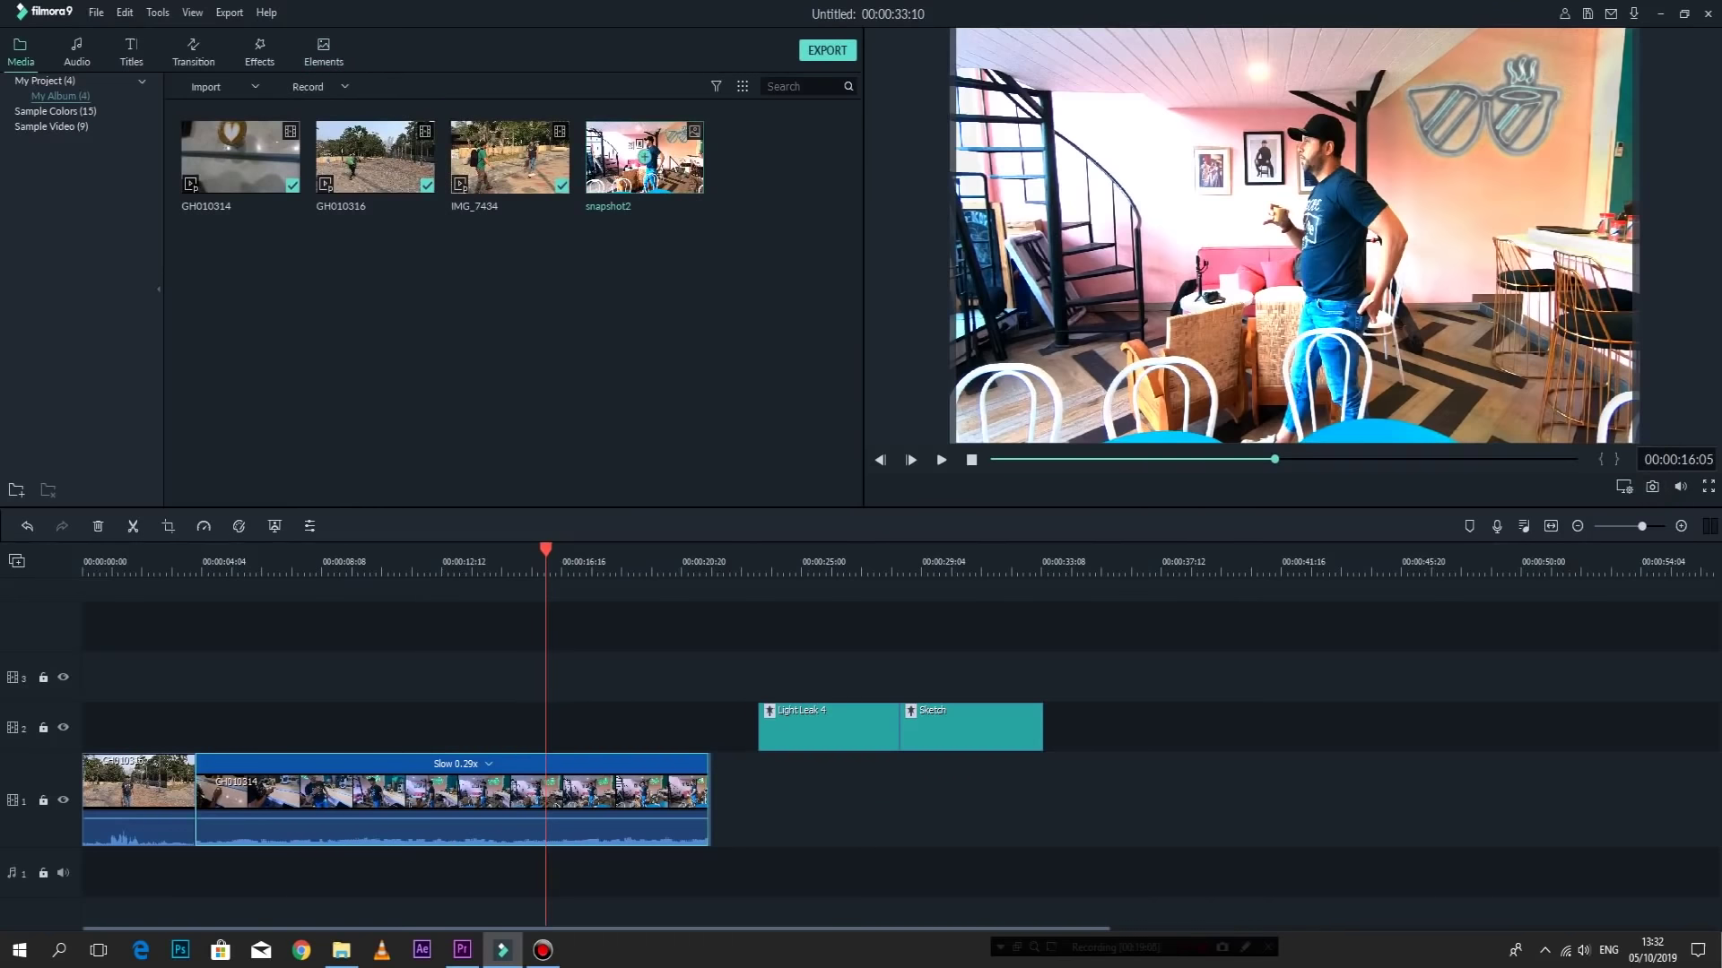
Try the snapshot image on the empty video track above the slowed clip, play through it, and delete it from the timeline.
drag(668, 159, 607, 626)
key(space)
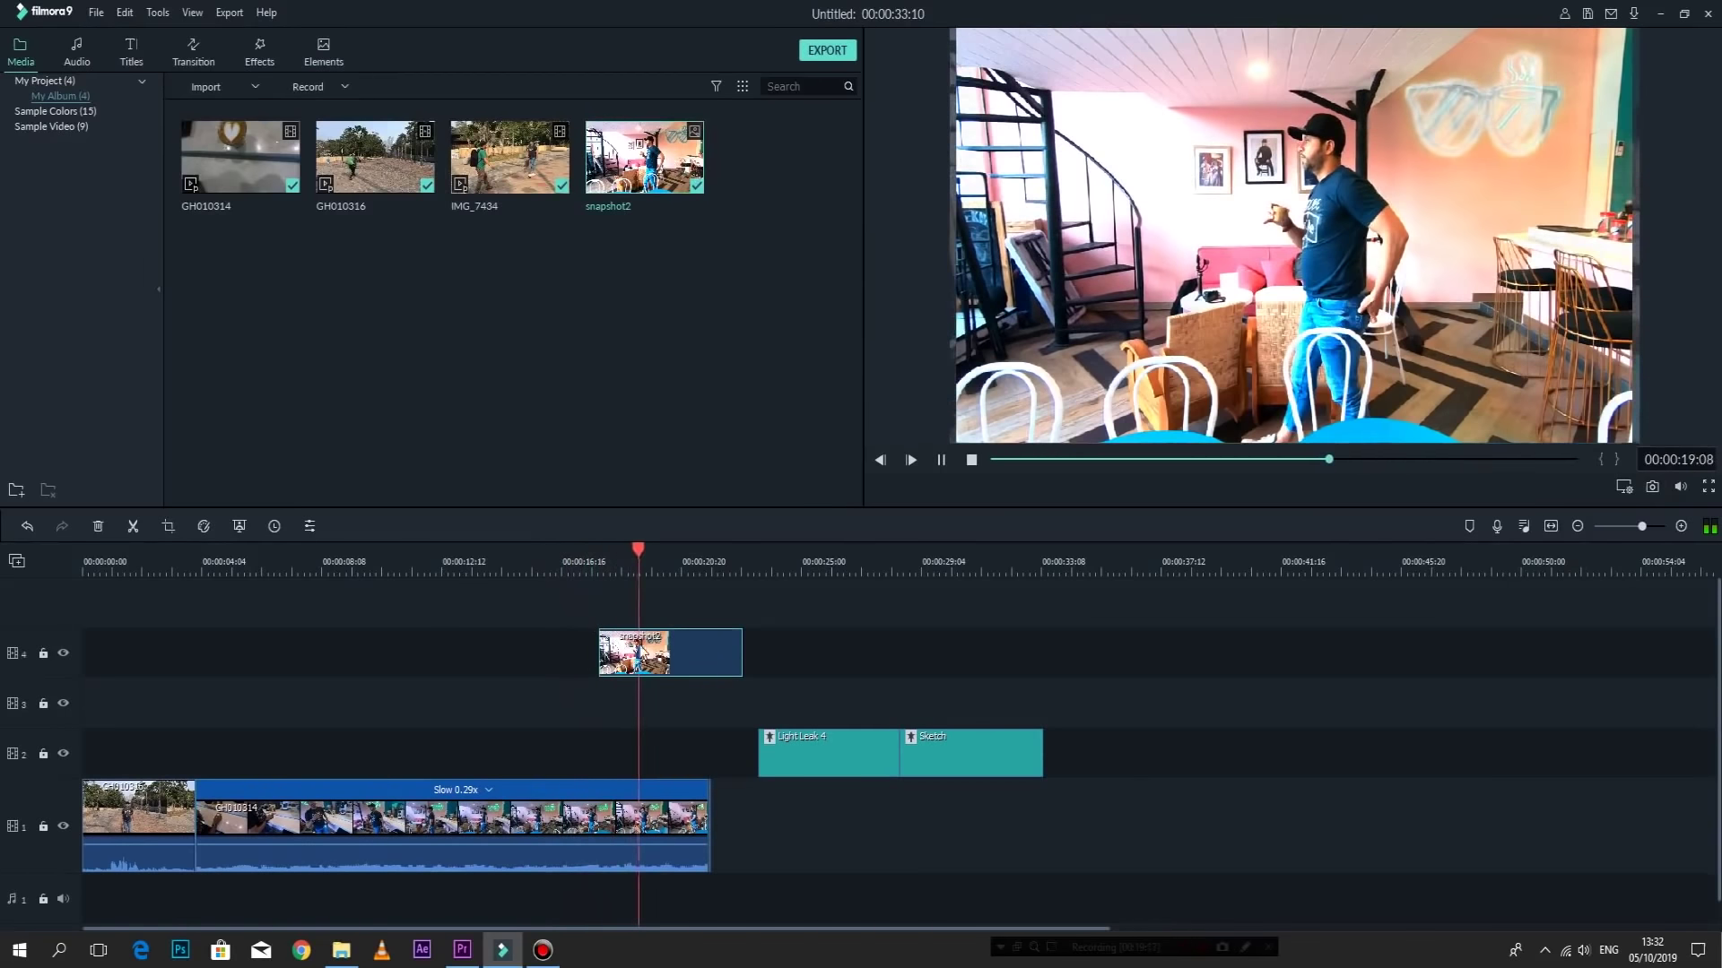
key(space)
key(Delete)
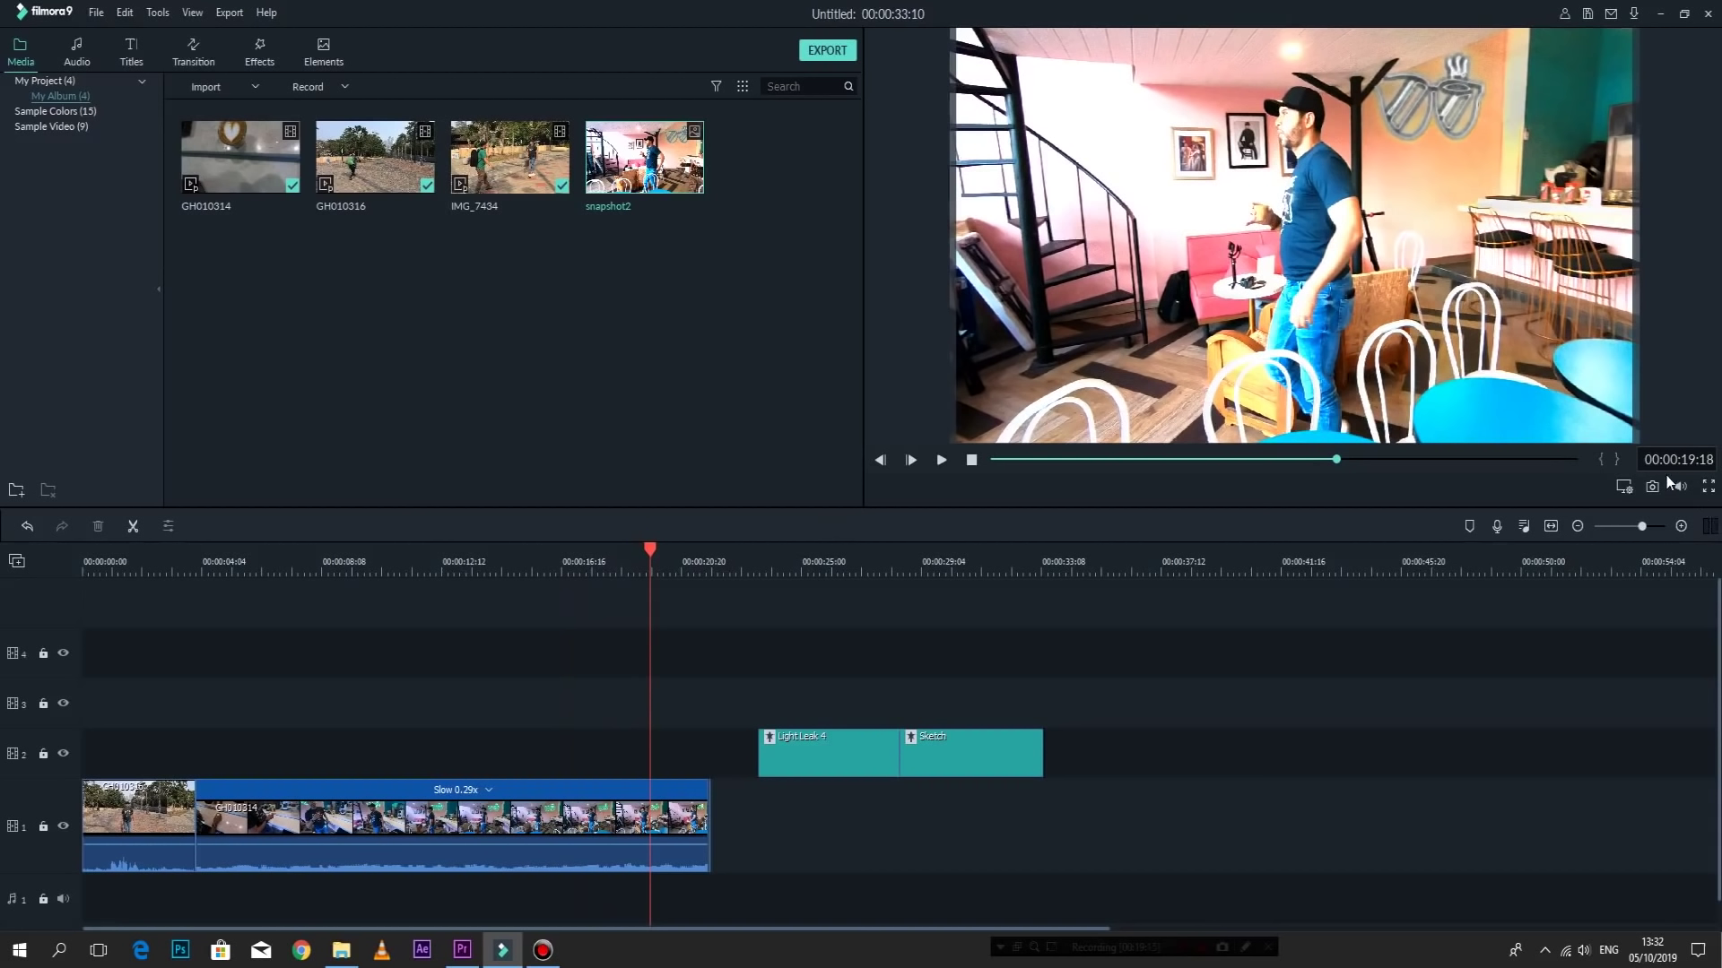
Return the playhead to the start of the sequence and play its first moments.
drag(1096, 804, 889, 761)
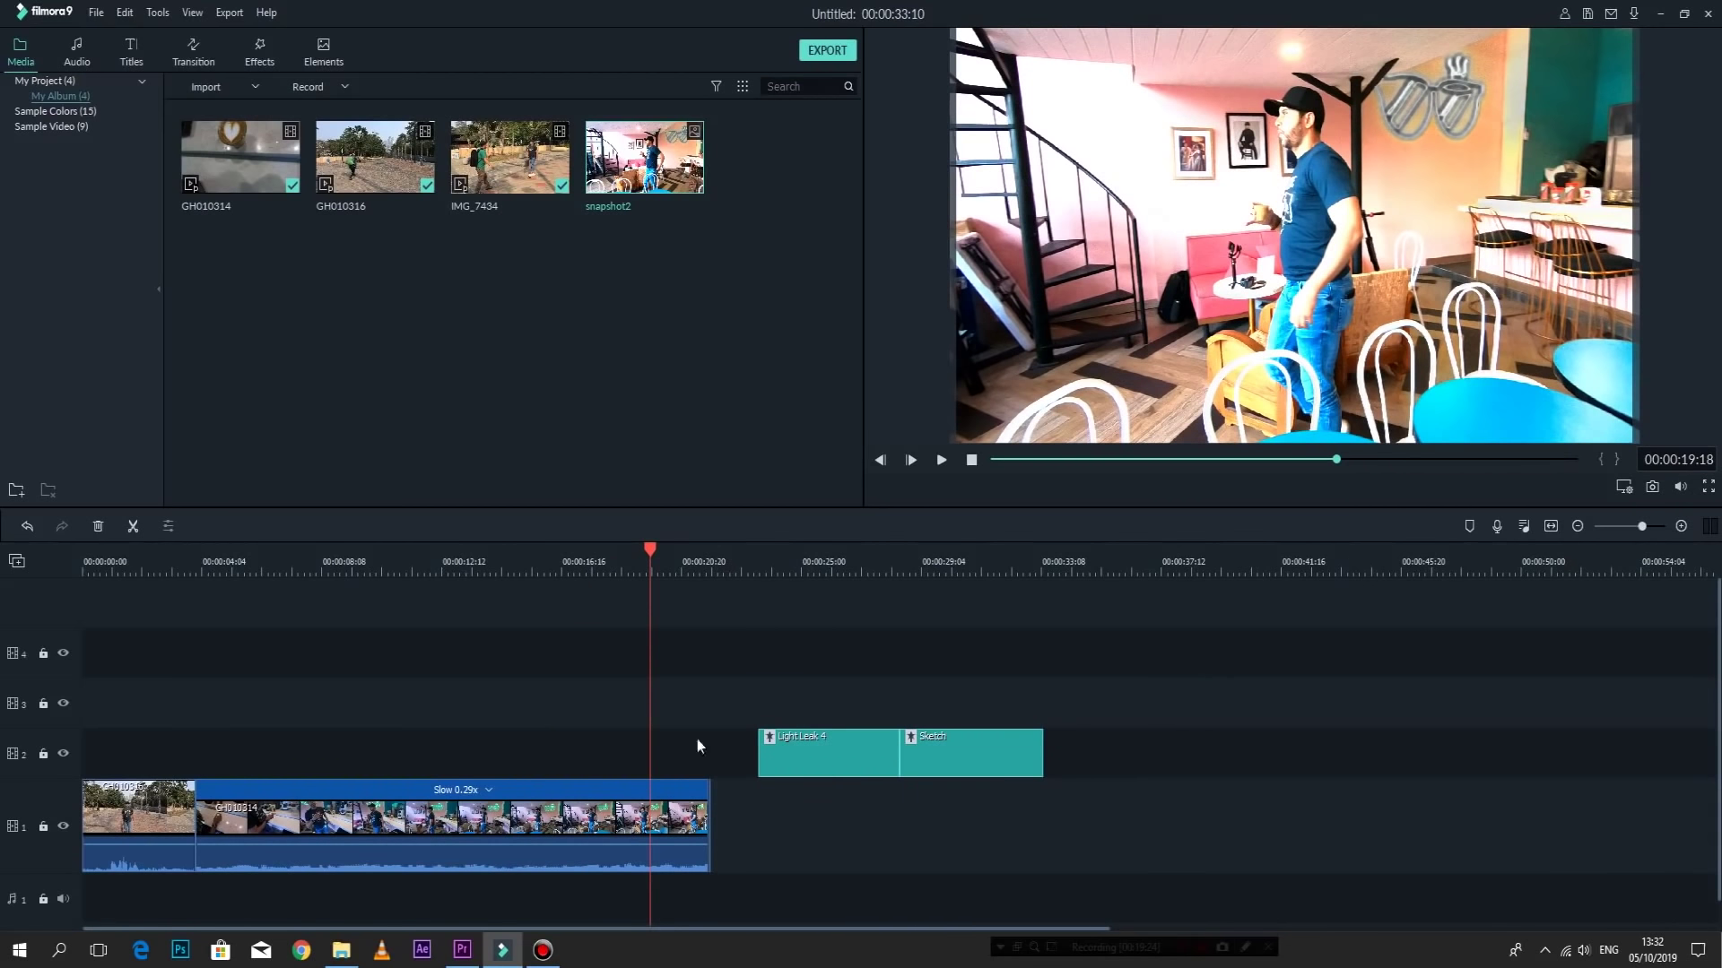
key(Home)
key(space)
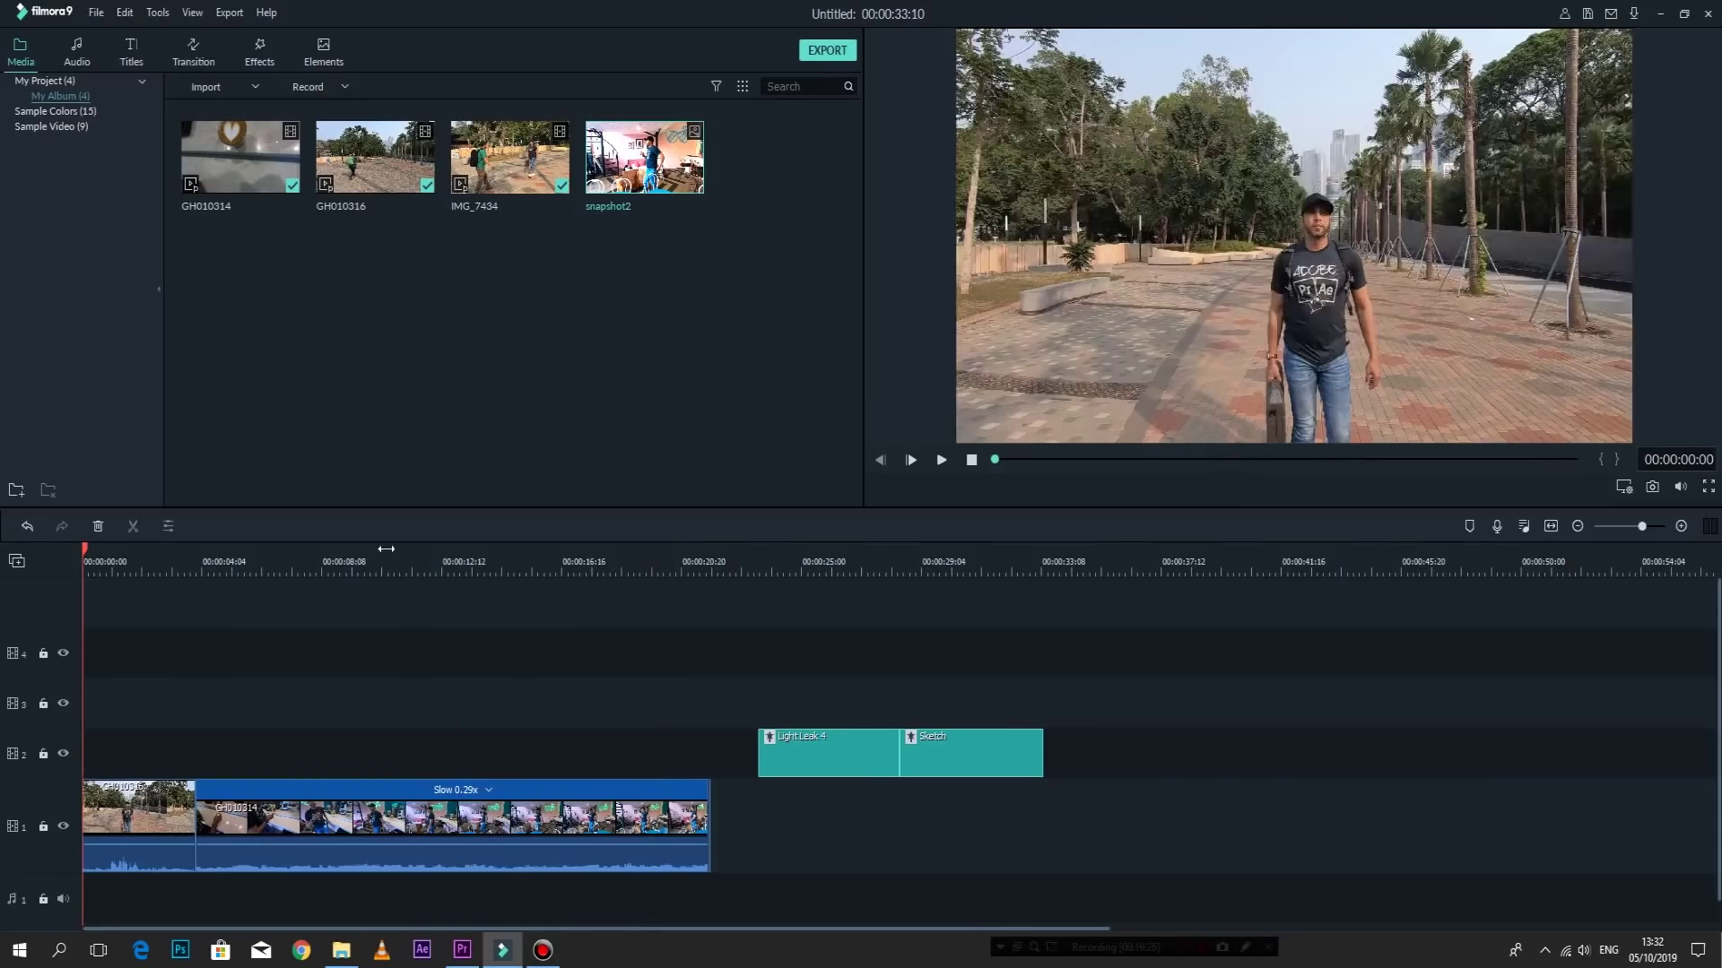
key(space)
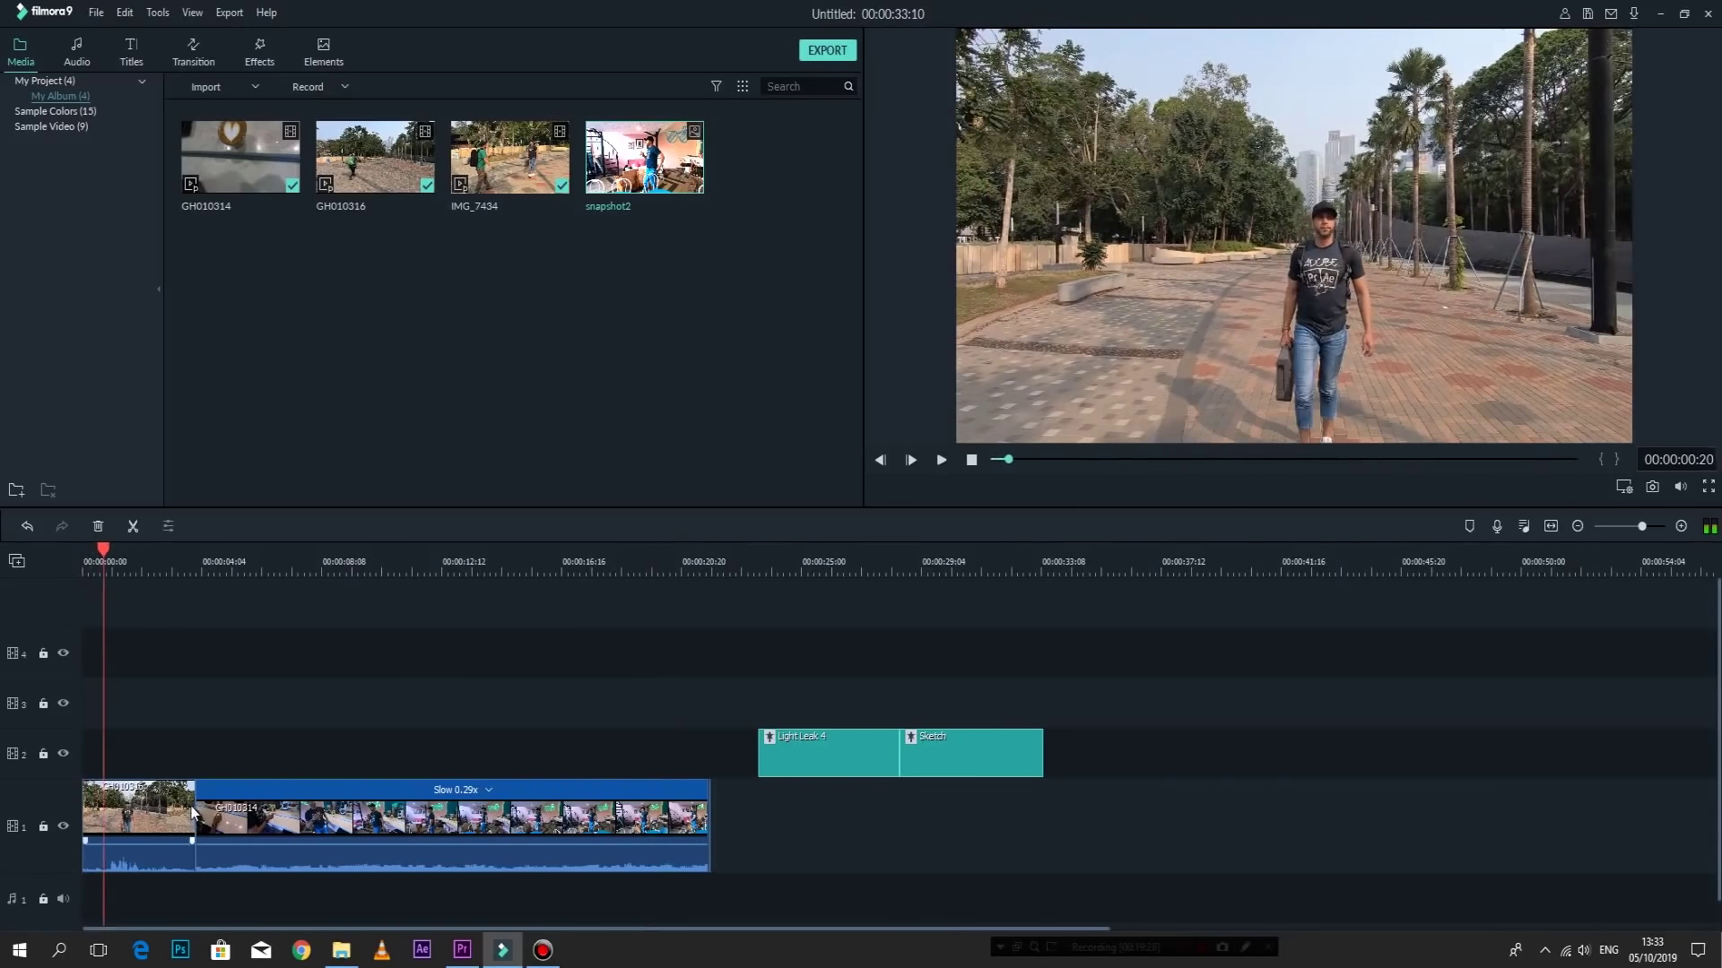
Detach the audio from the first clip, GH010316, and select the separated audio clip.
scroll(583, 757, down, 1)
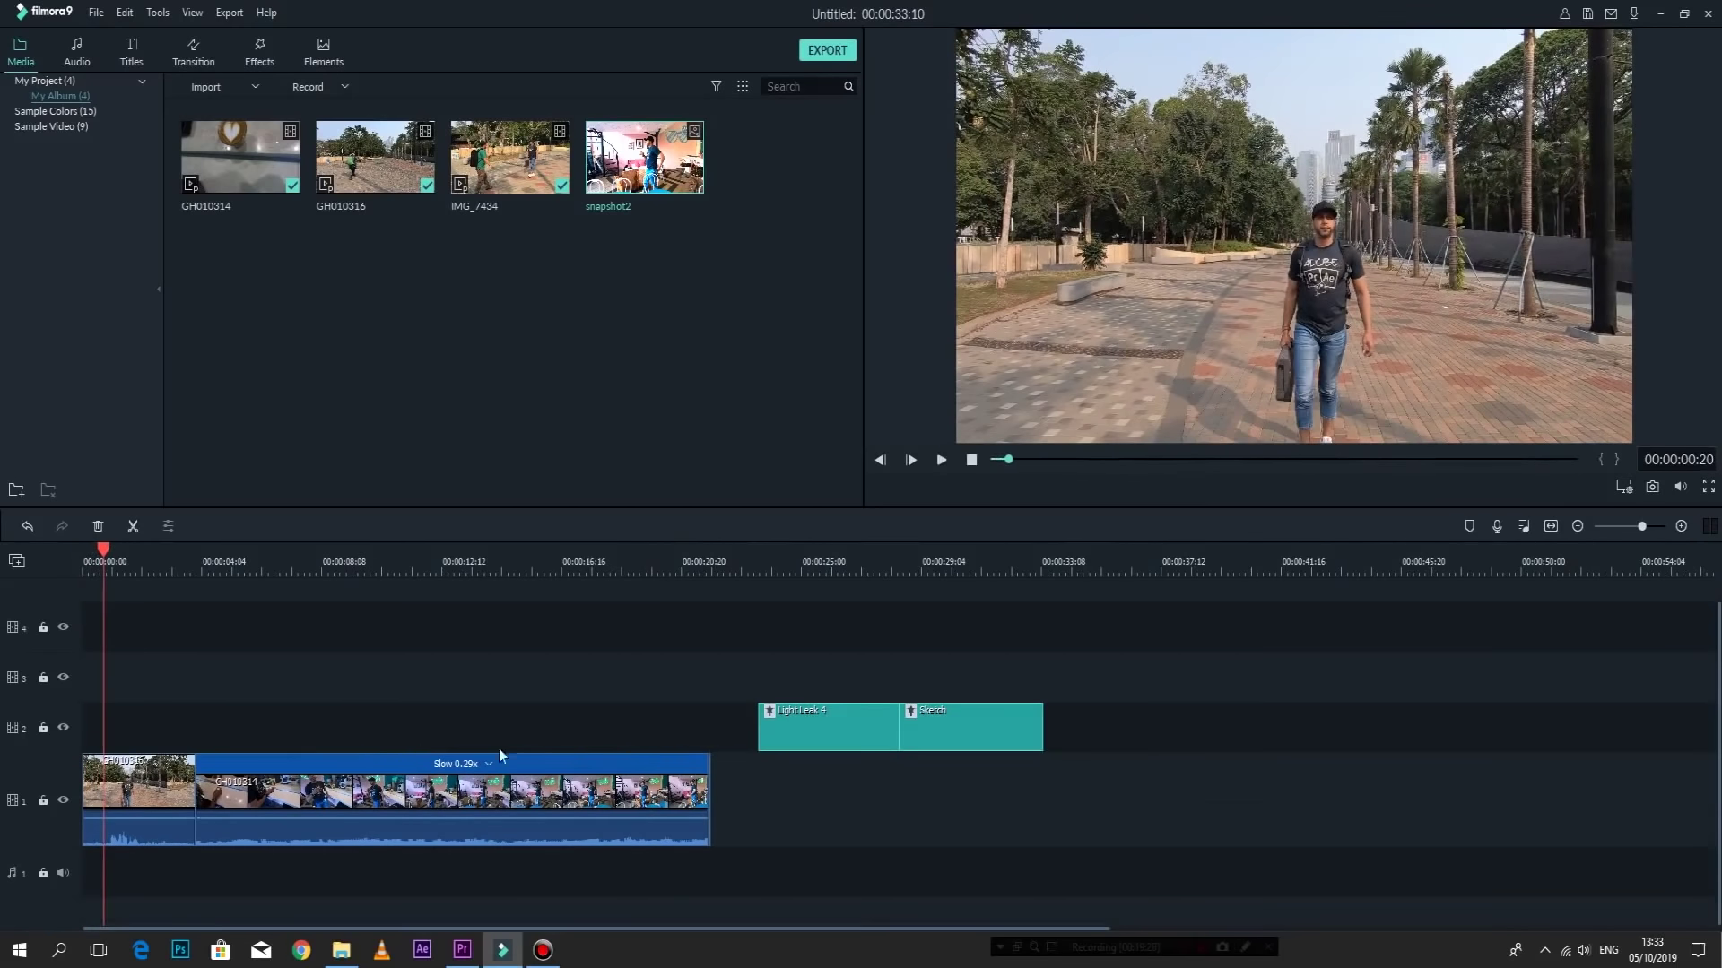
click(127, 786)
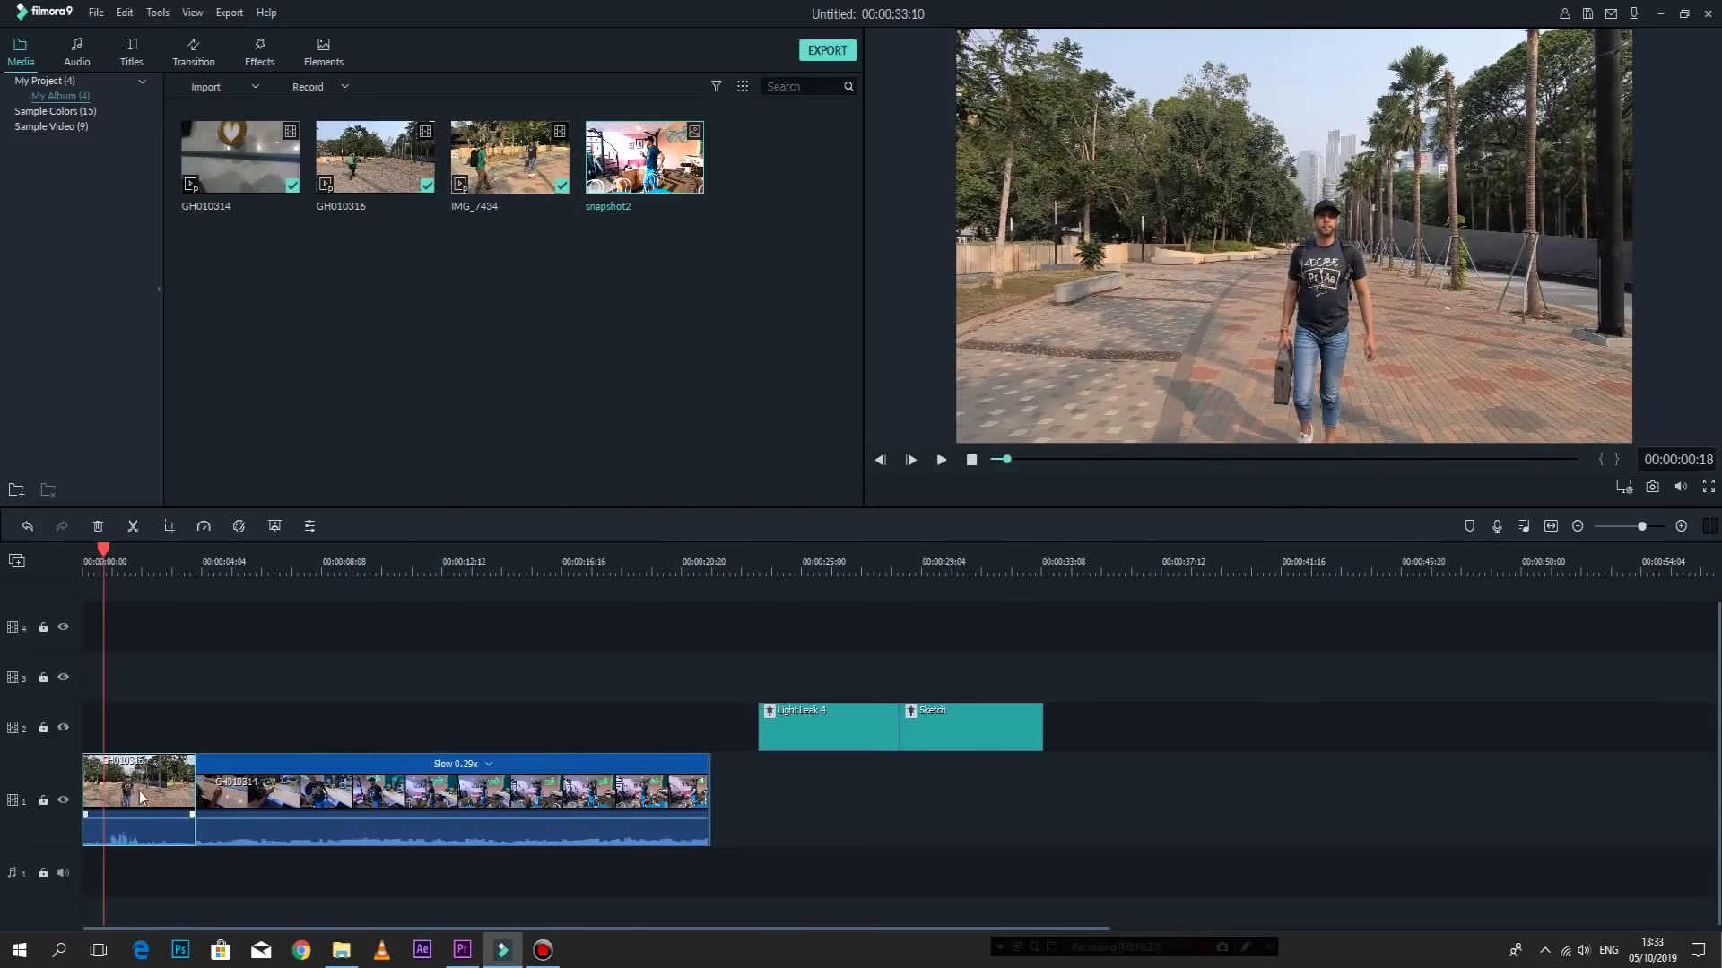
key(space)
click(148, 783)
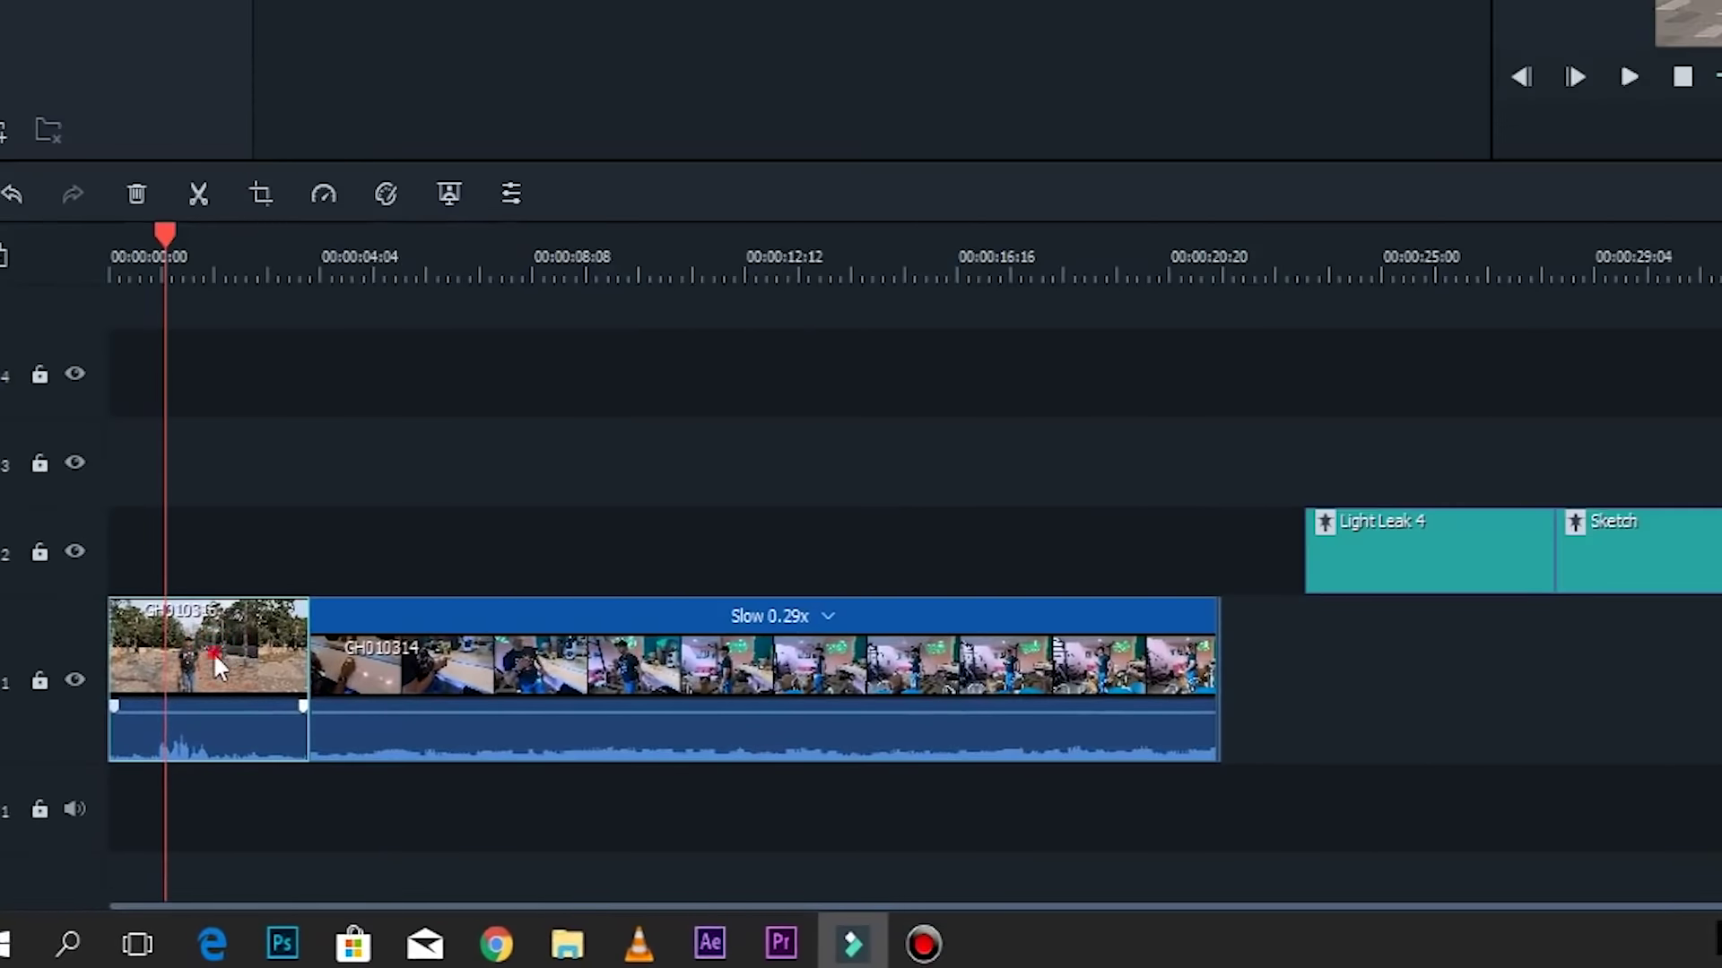
right_click(212, 653)
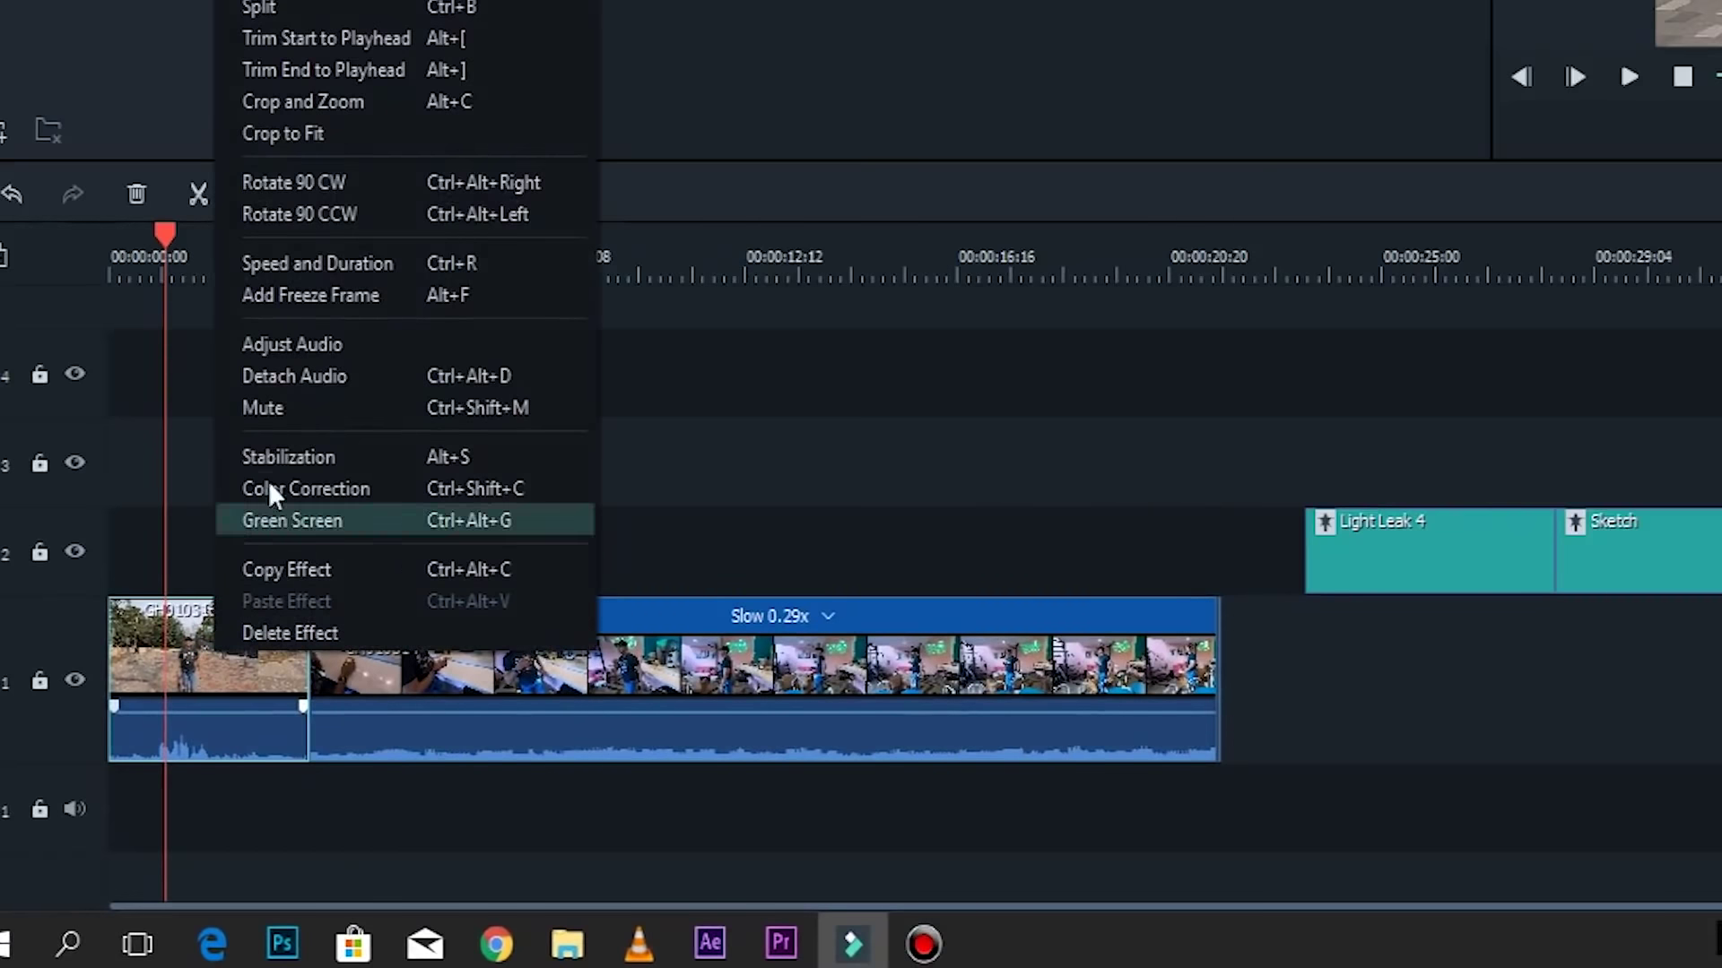
click(296, 376)
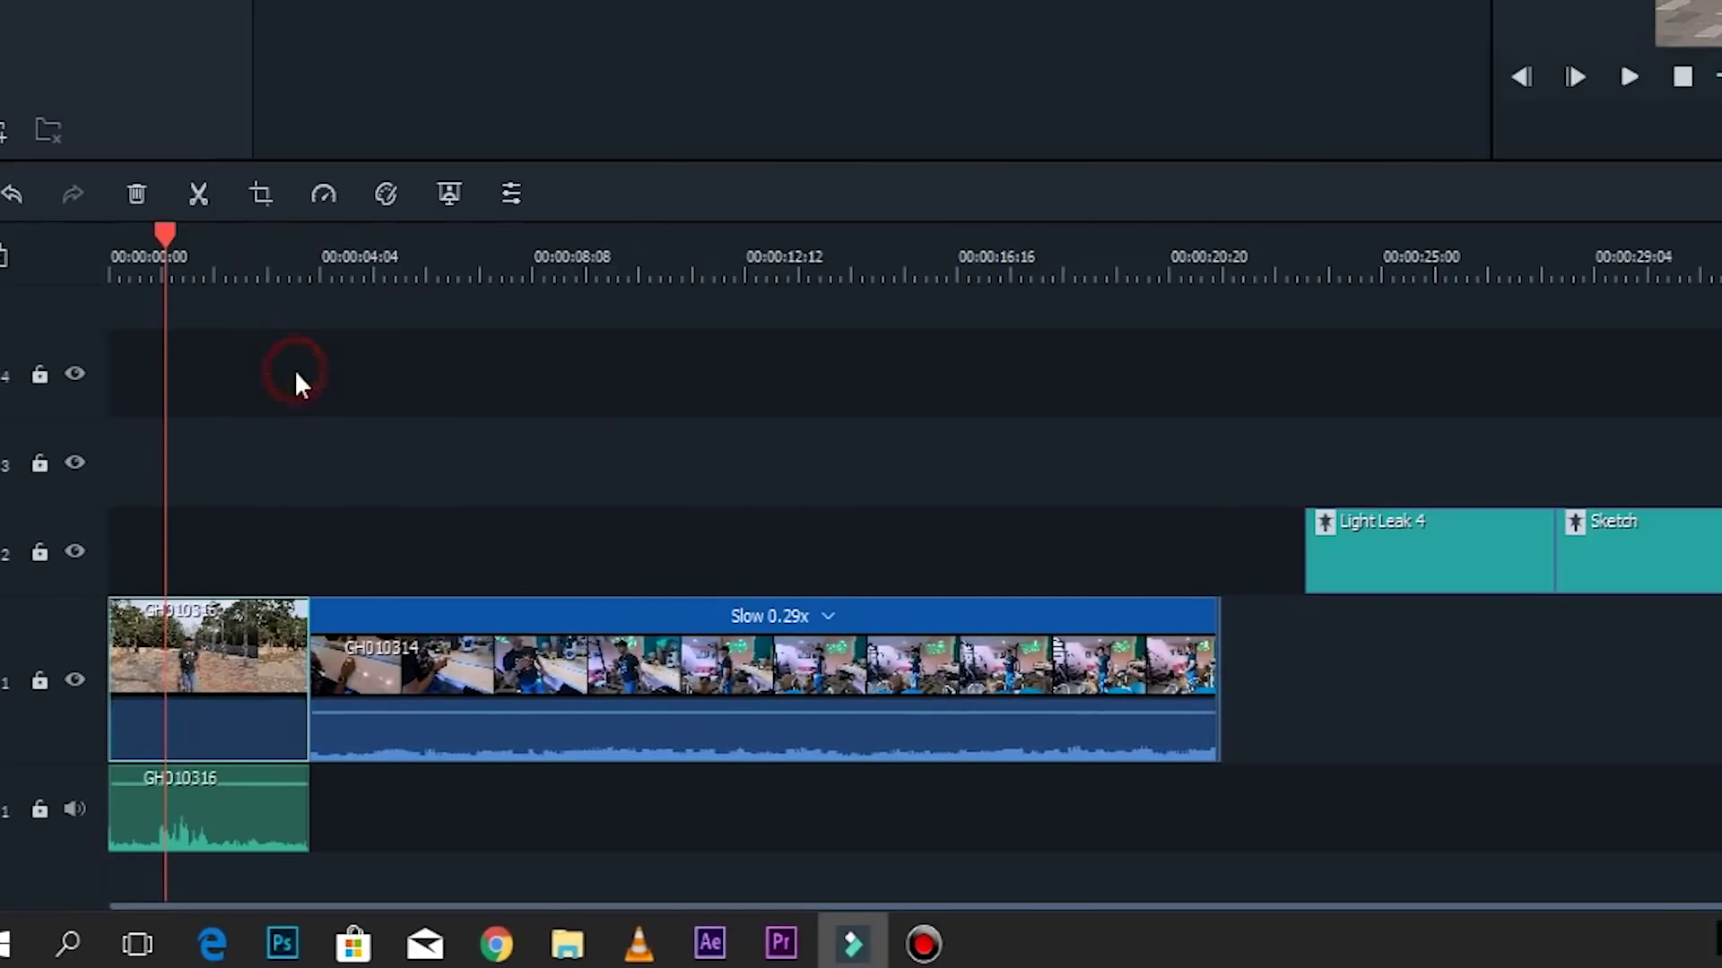
click(244, 803)
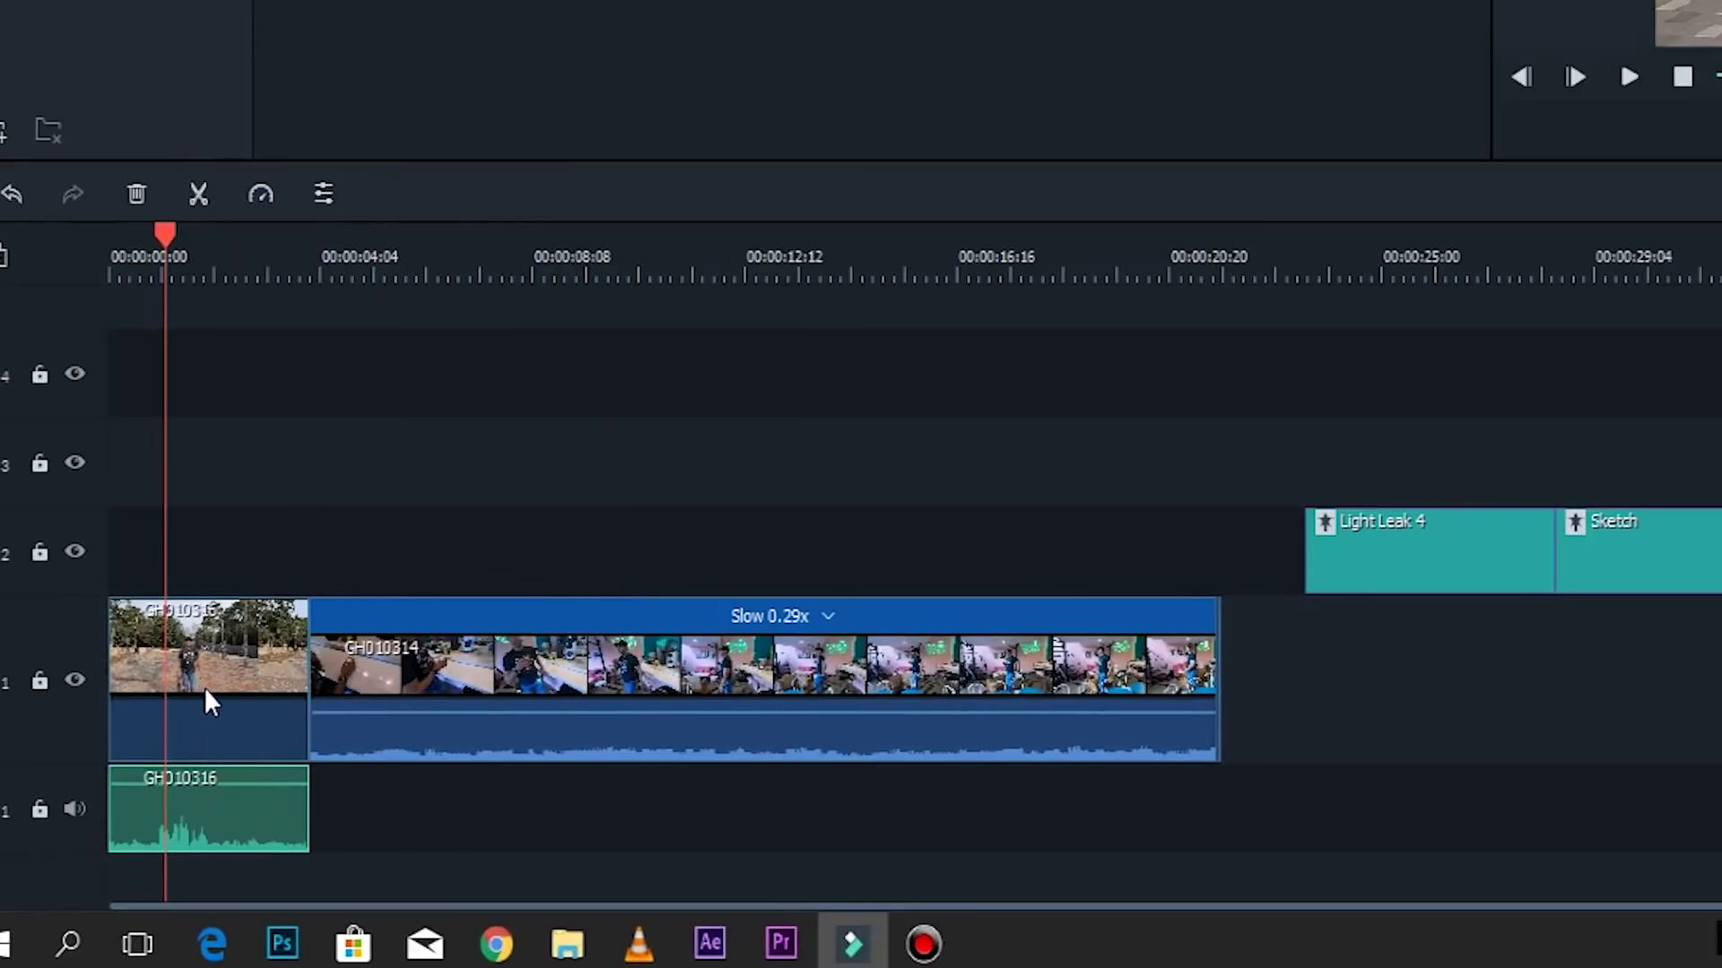
click(473, 724)
right_click(474, 724)
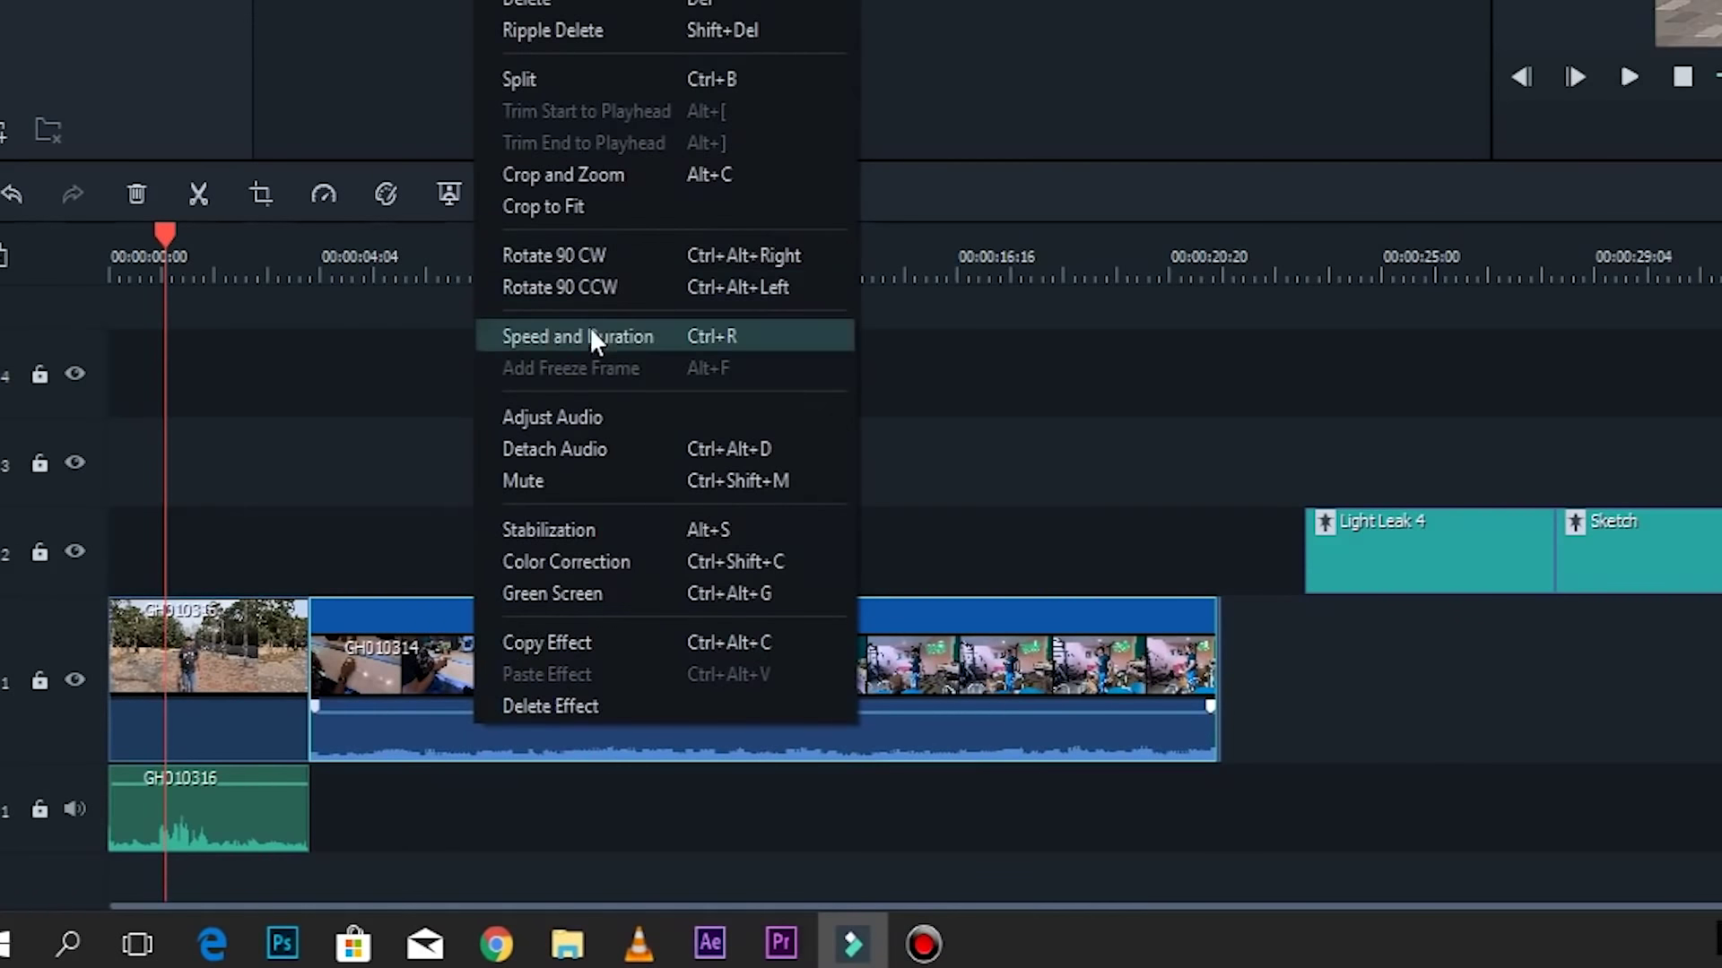
click(589, 428)
click(1429, 116)
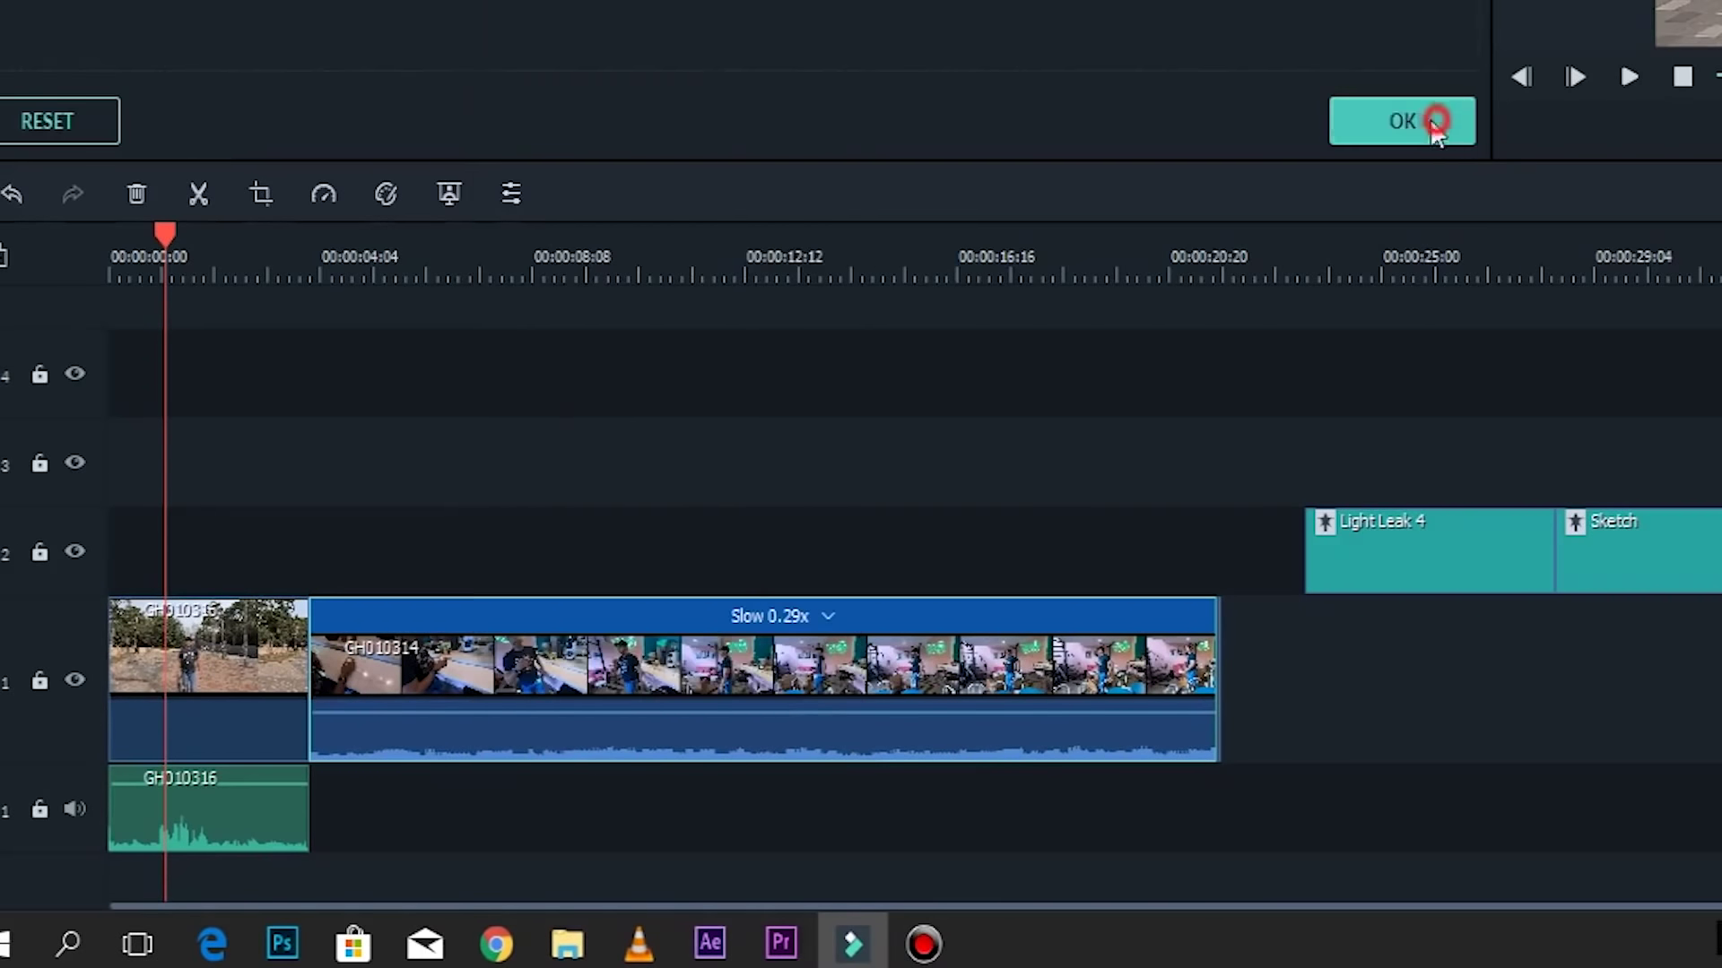
Detach the audio from the slowed GH010314 clip.
click(478, 723)
right_click(477, 719)
click(626, 452)
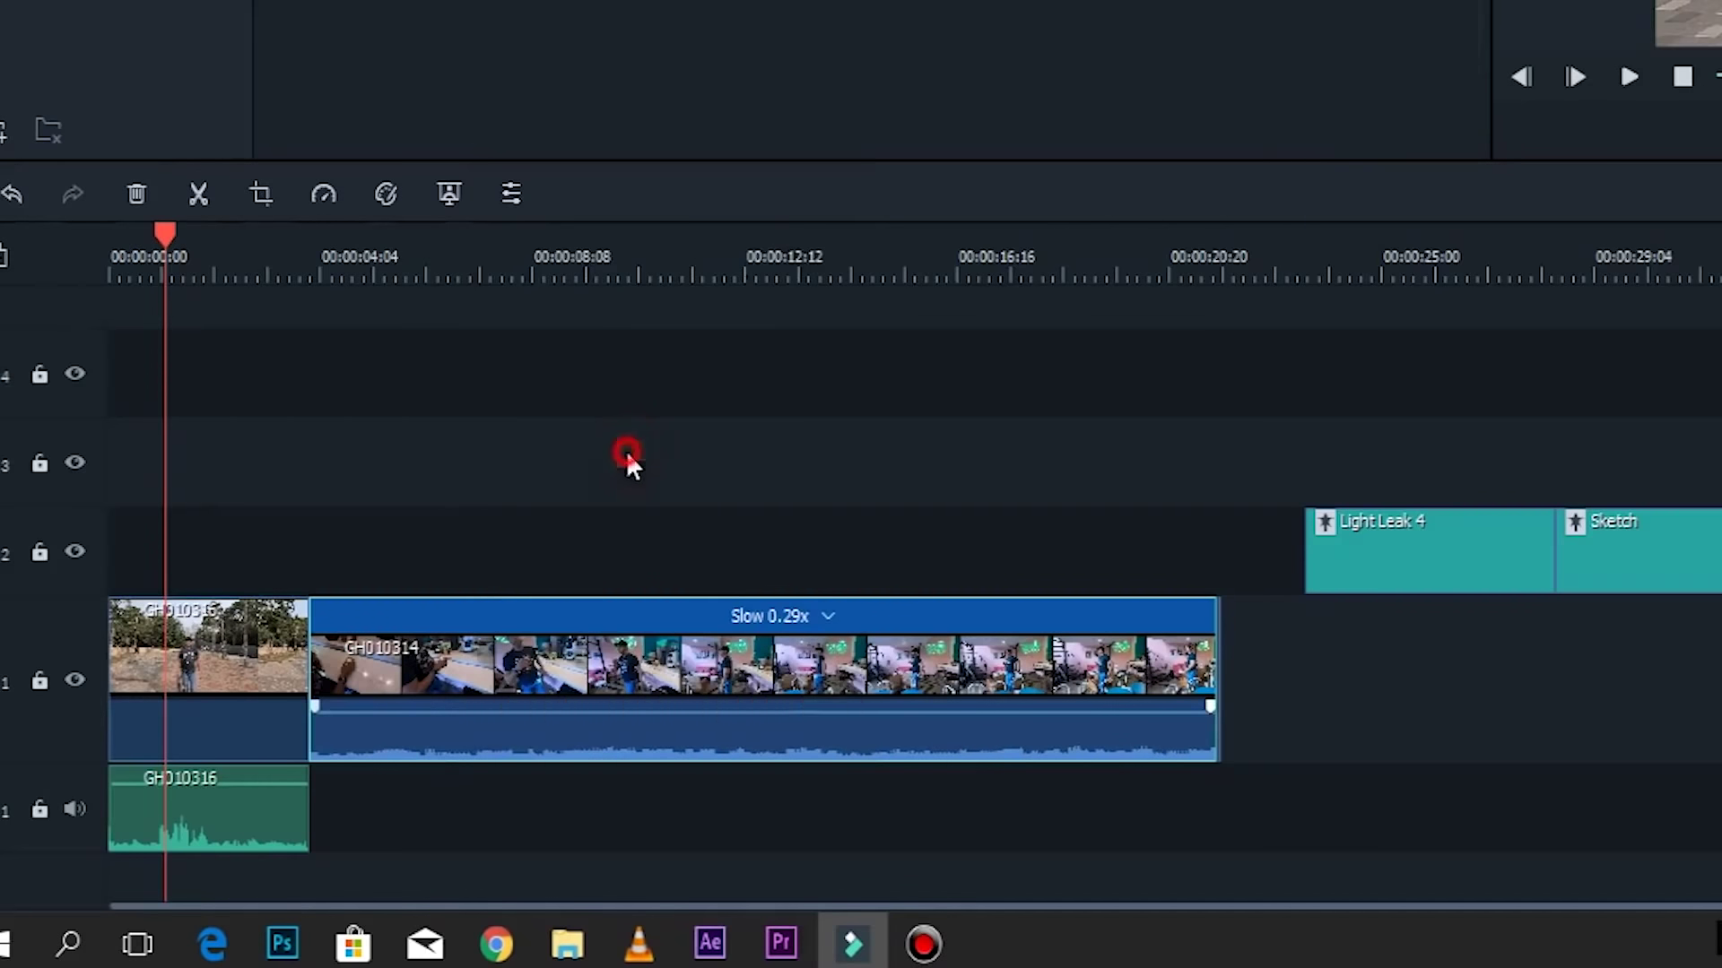
Delete both detached audio clips from the audio track and play the sequence without them.
click(215, 827)
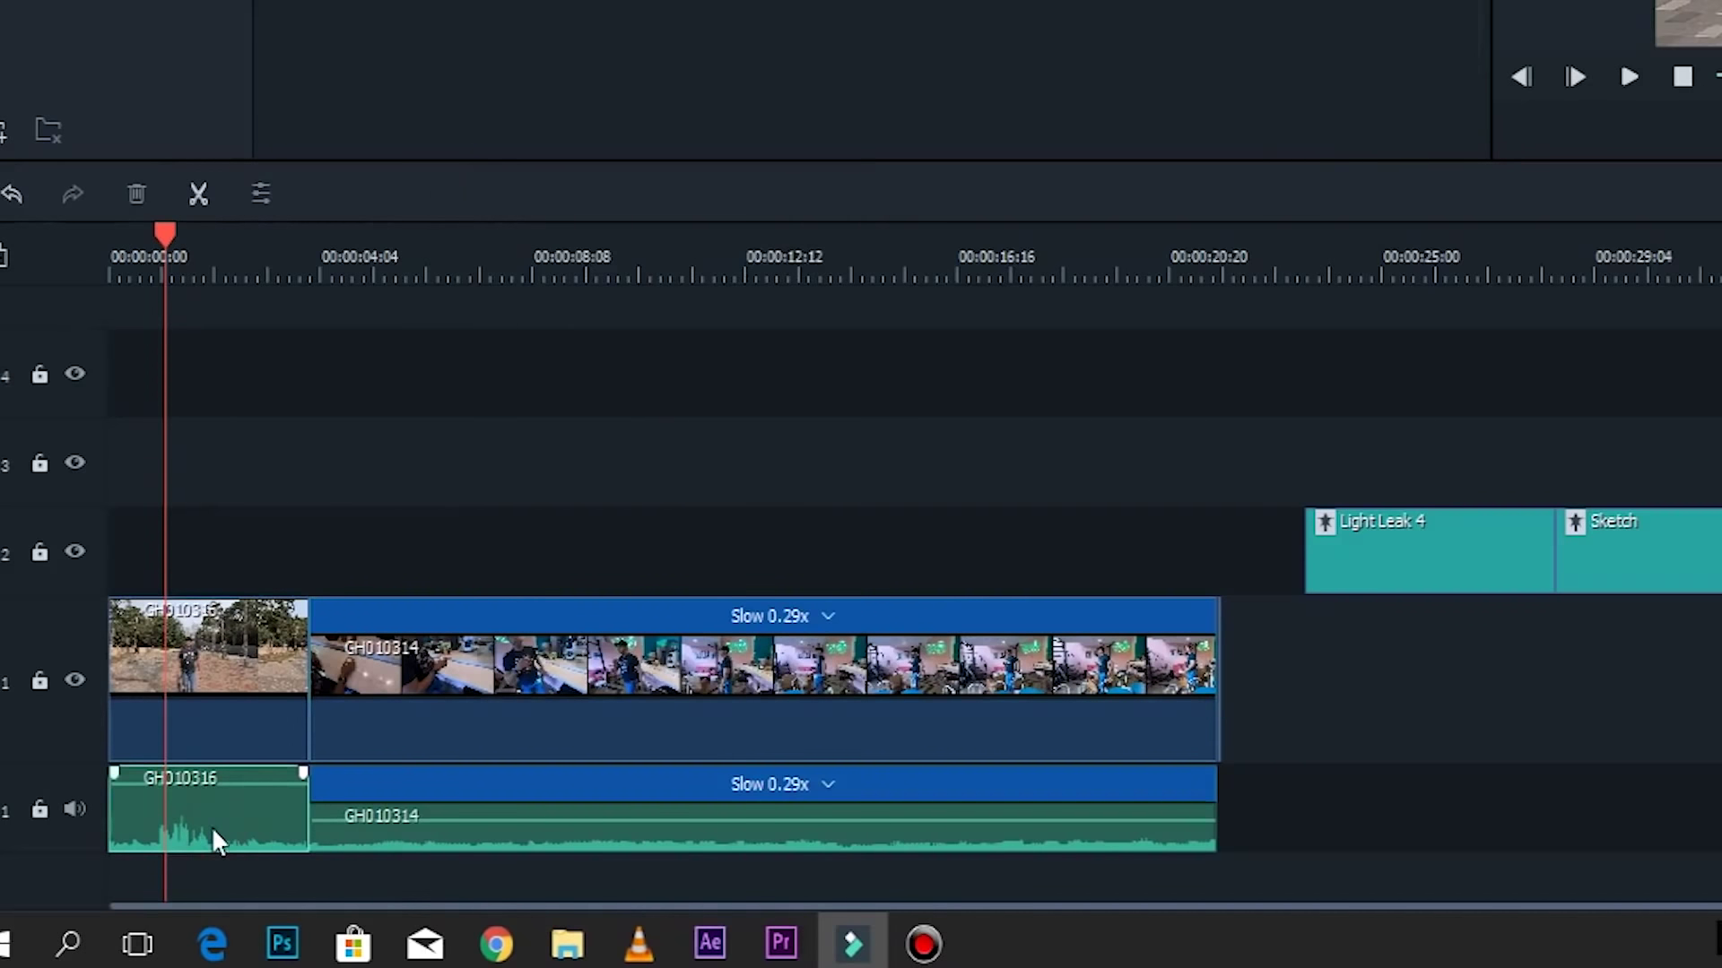
key(Delete)
click(459, 834)
key(Delete)
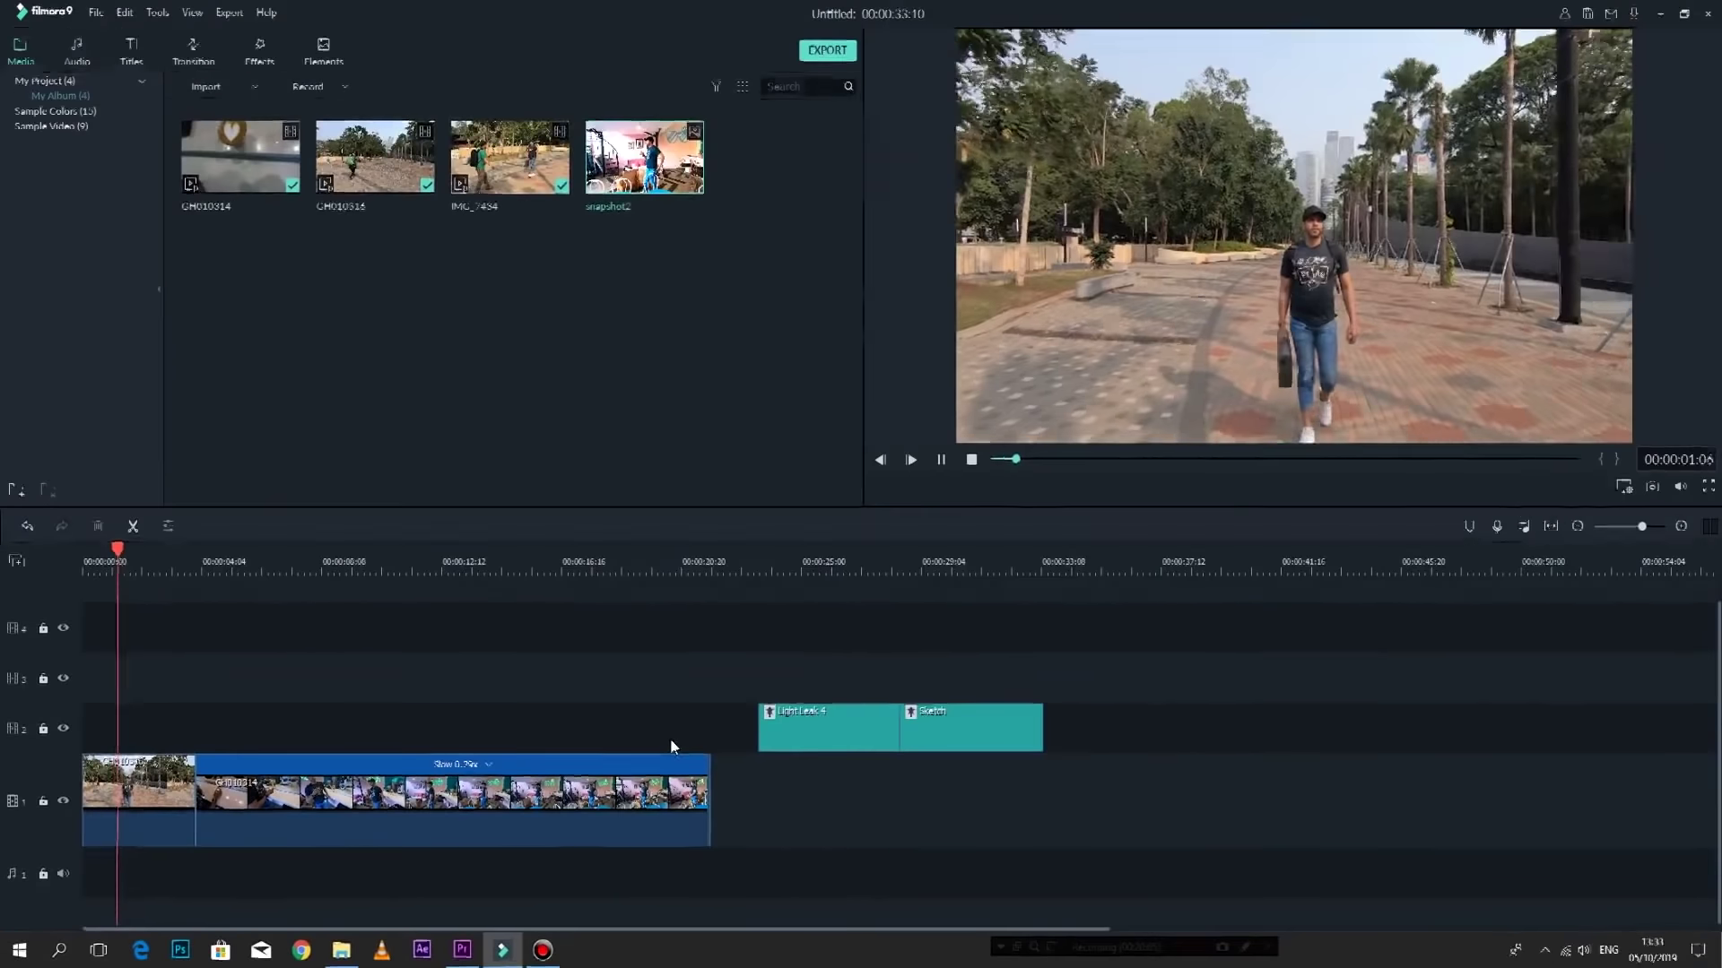
key(space)
mouse_move(363, 175)
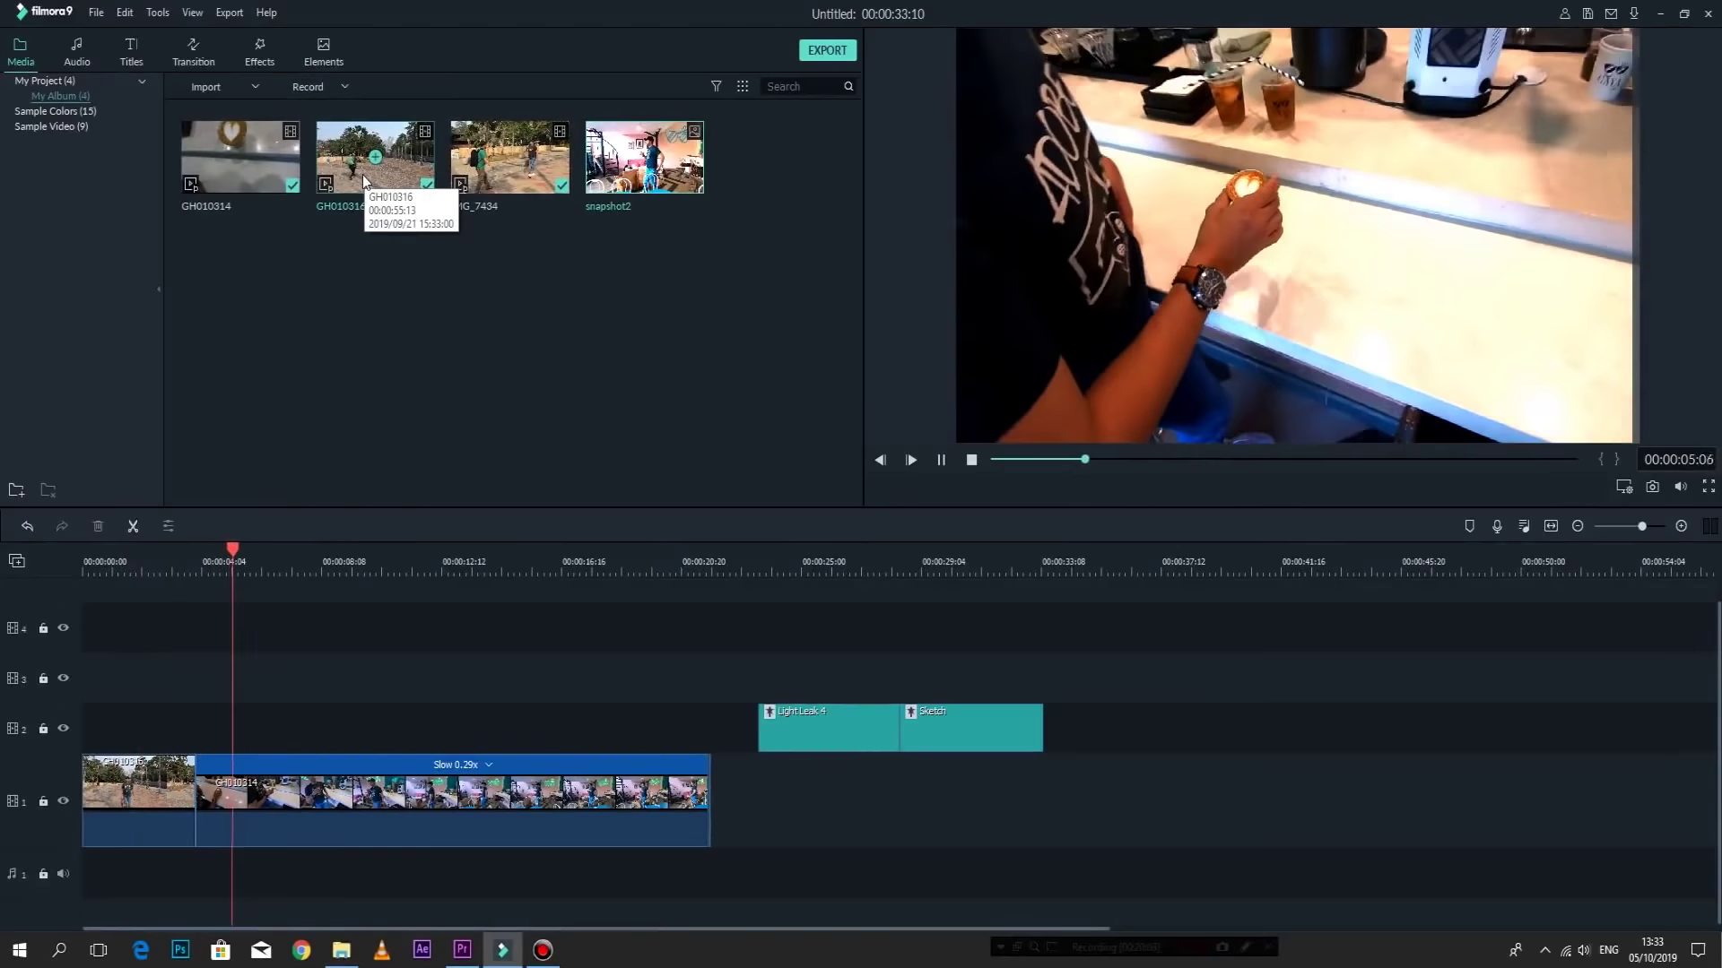
View the slowed clip's Advance Color Correction settings and close them without changing anything.
click(416, 821)
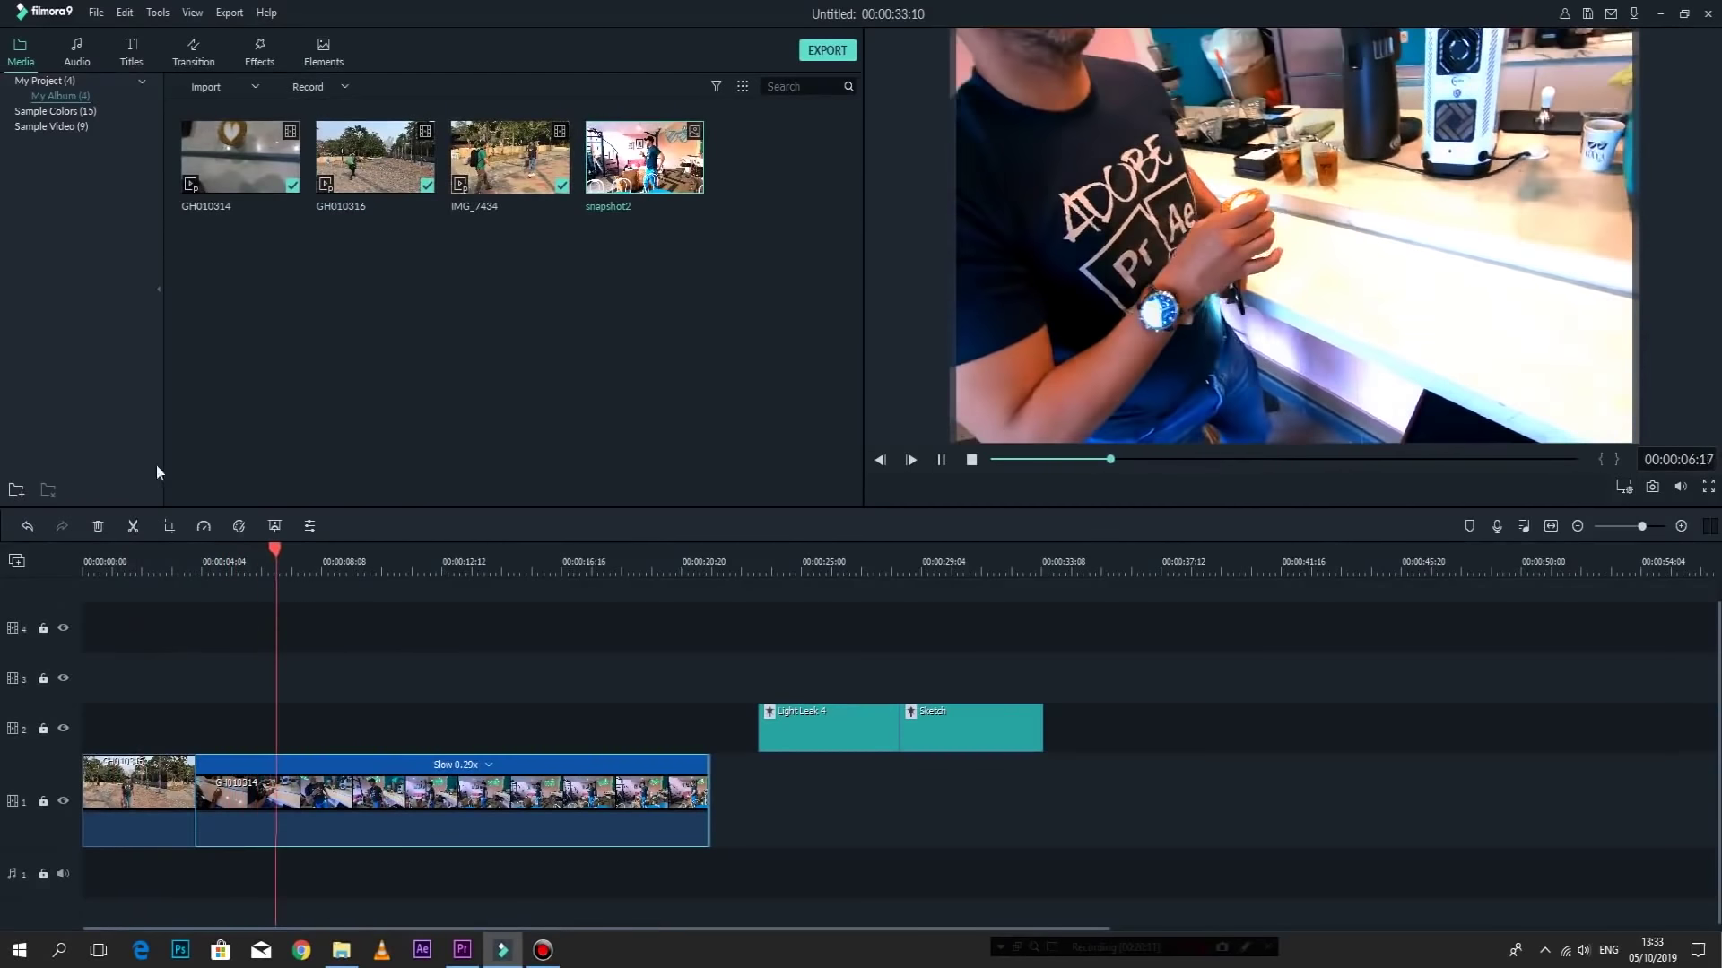
click(237, 528)
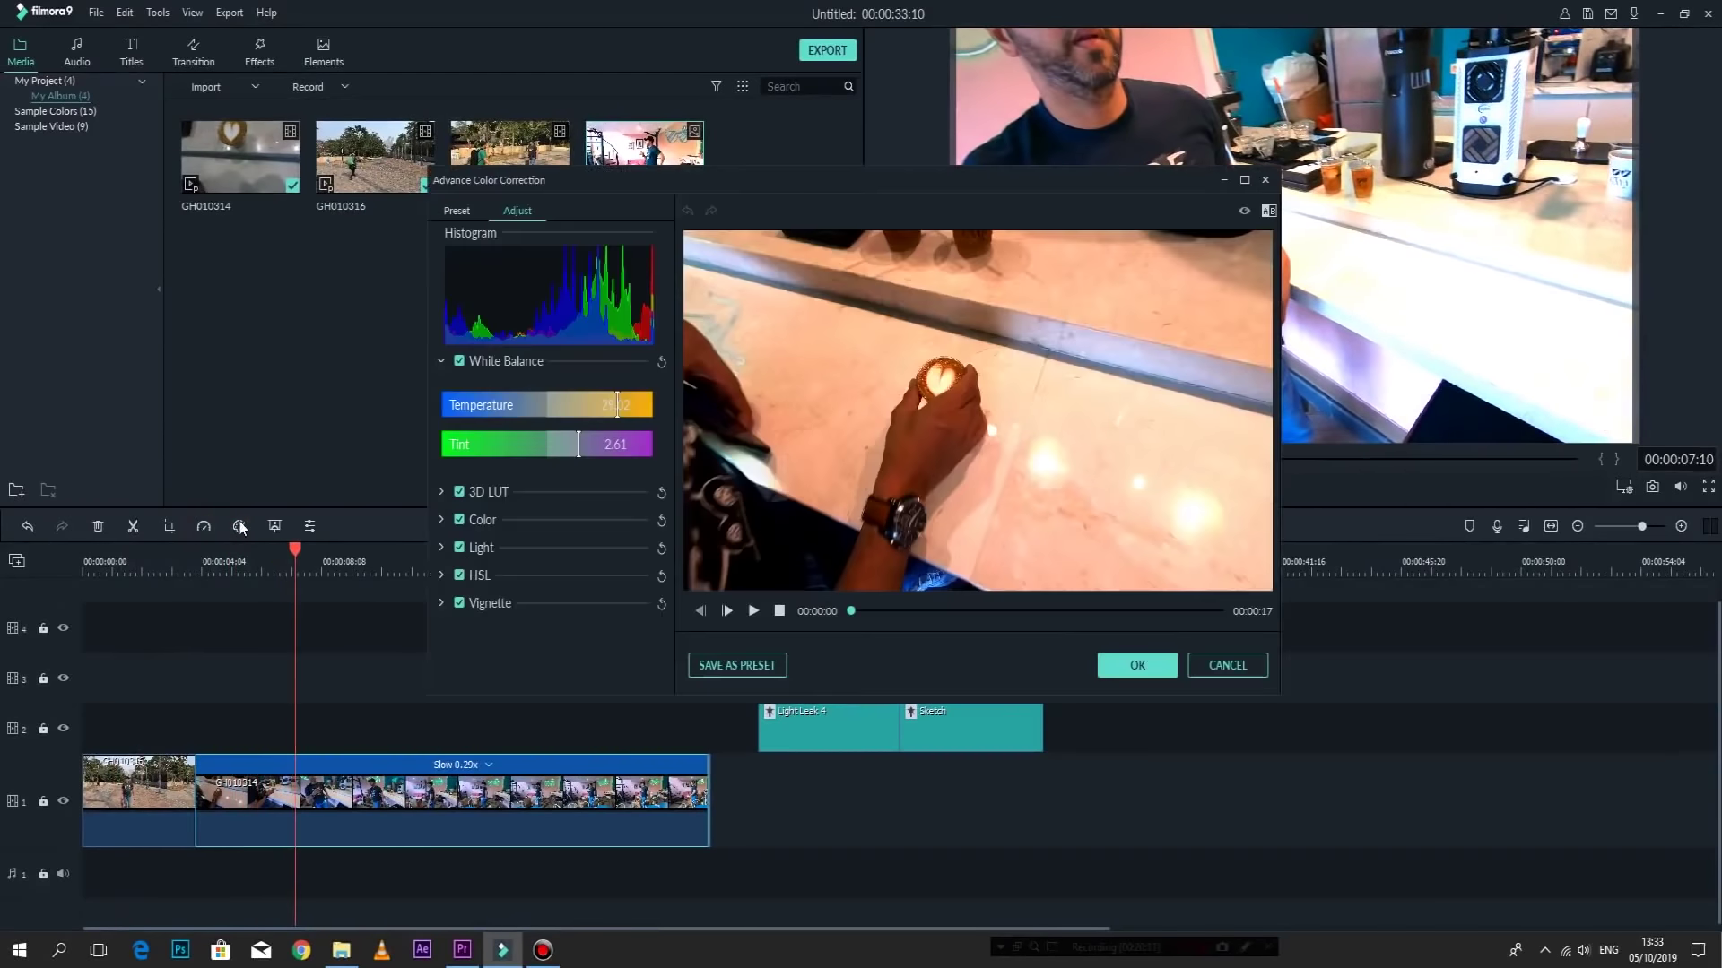
click(1219, 668)
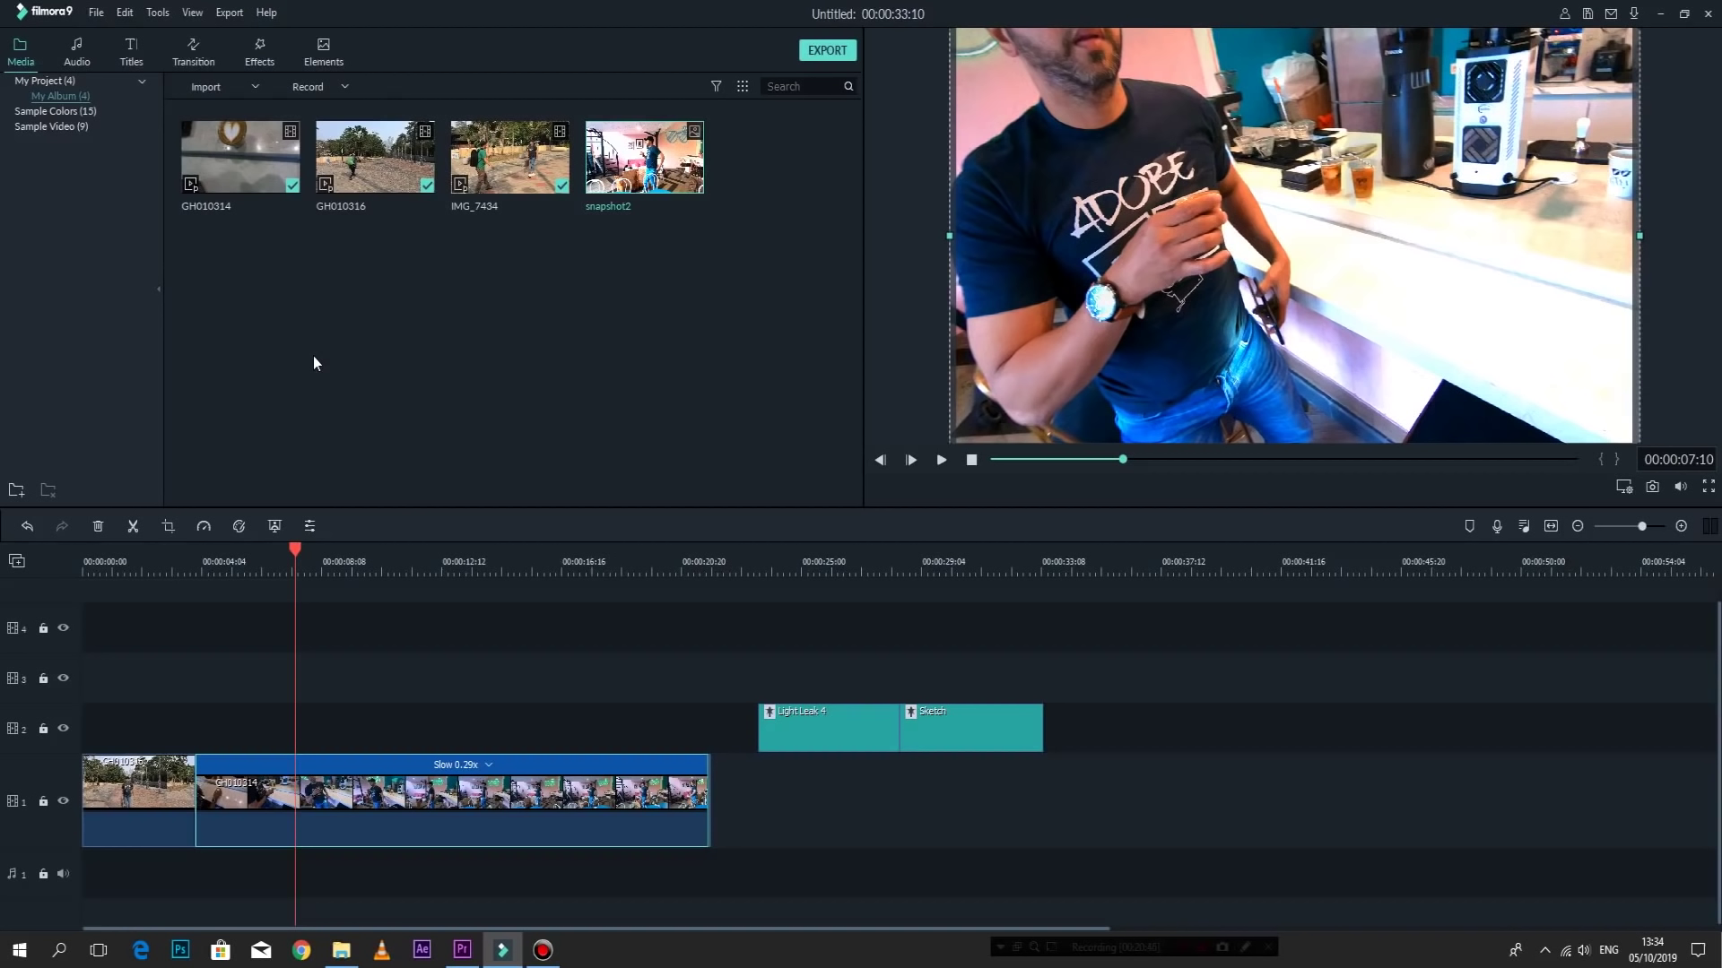
Look through the Audio, Titles, Transition, Effects and Elements libraries.
click(82, 61)
click(131, 52)
click(193, 52)
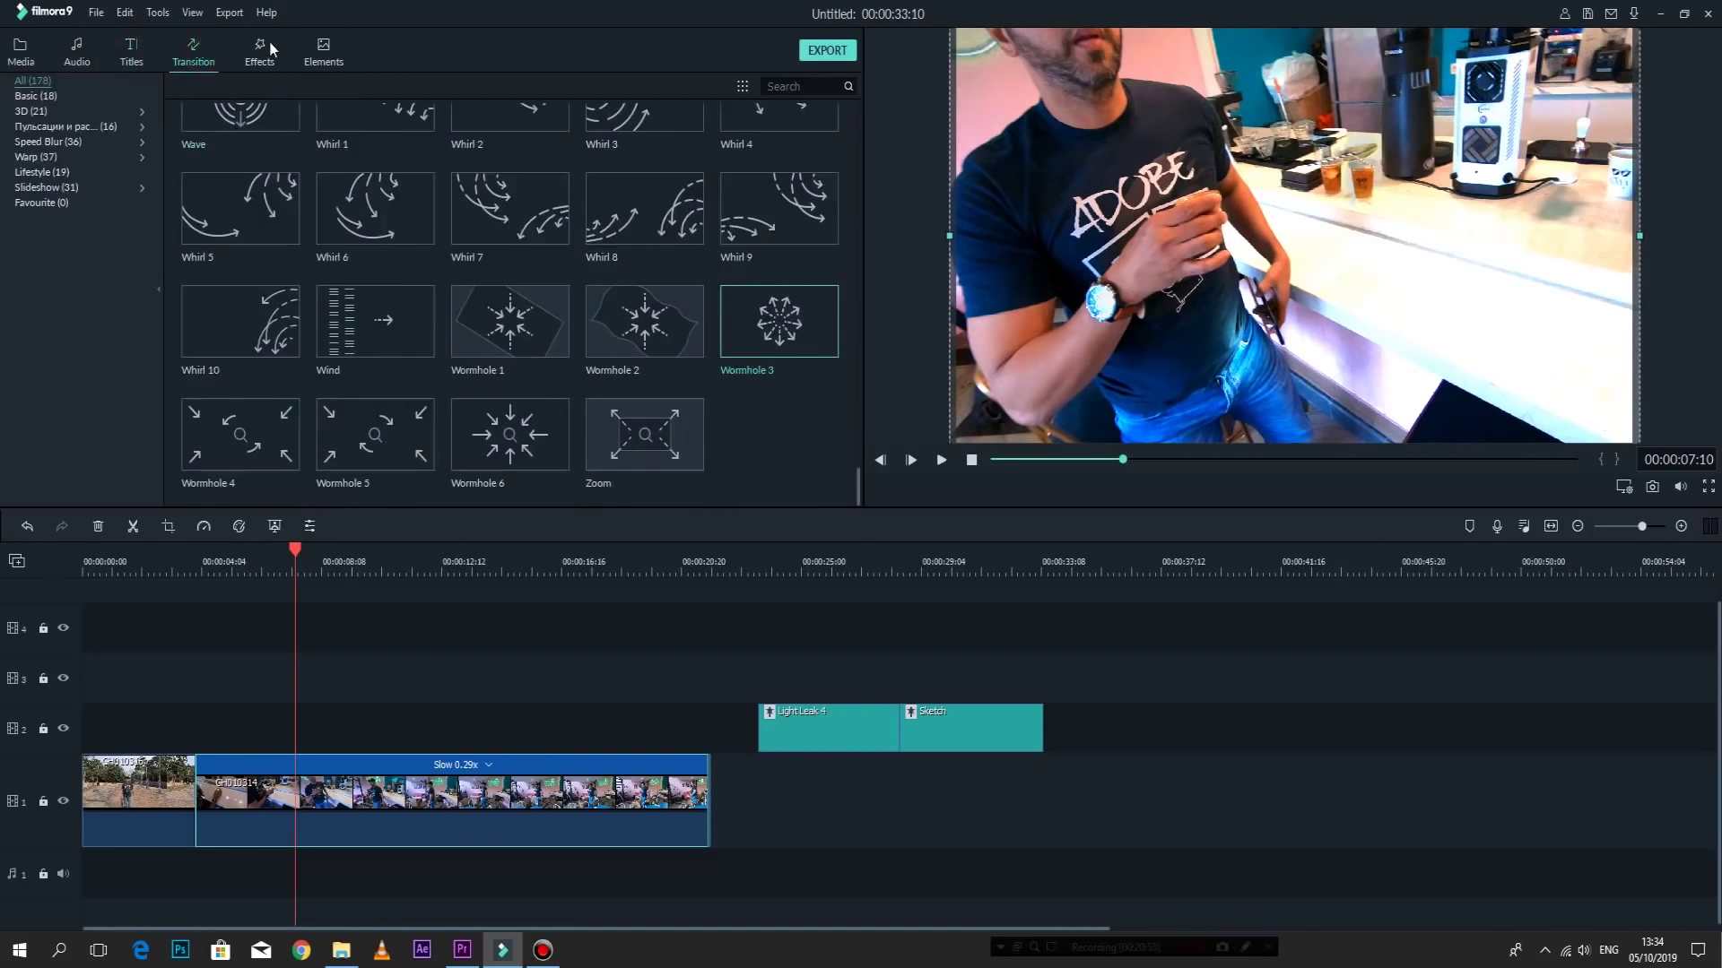
click(265, 47)
click(335, 64)
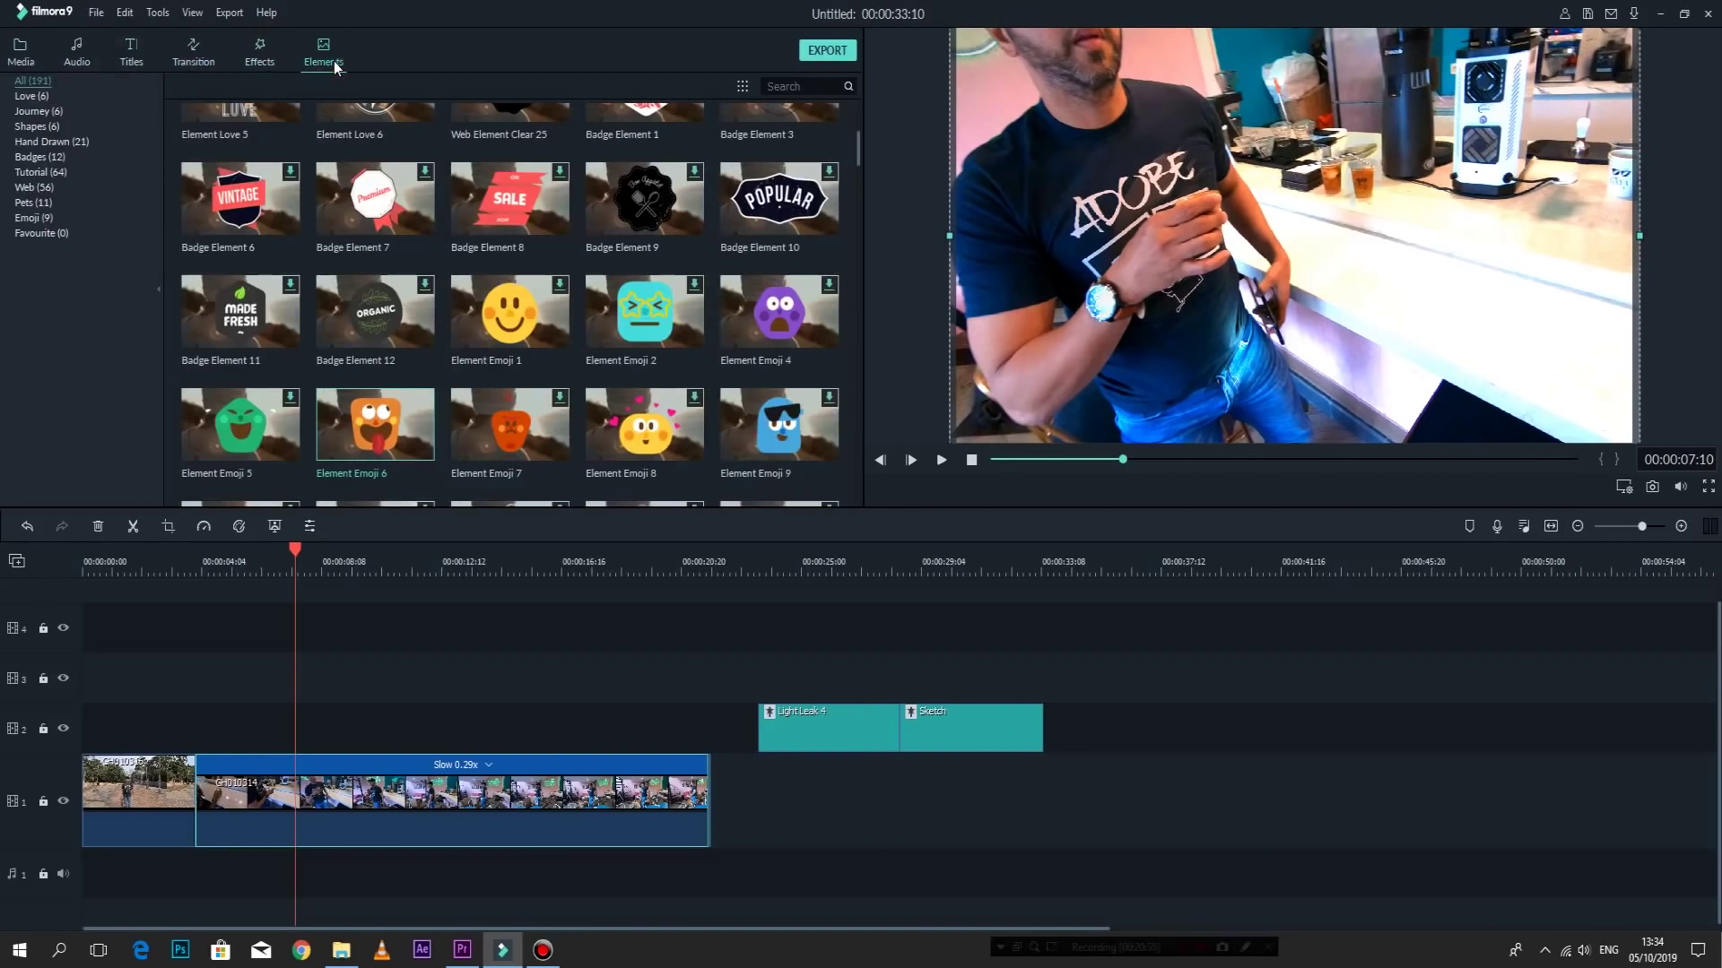